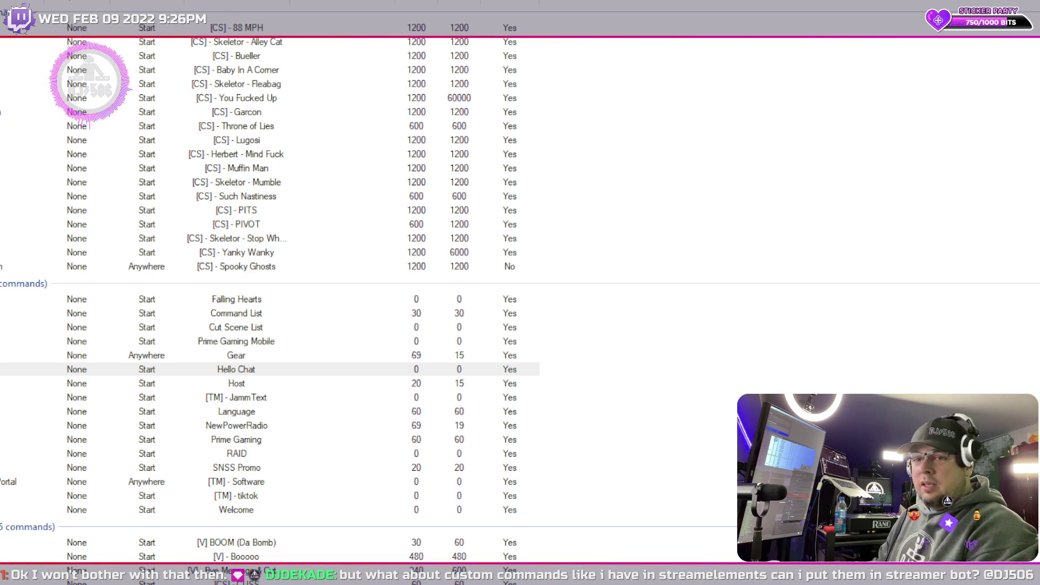
Step: Delete the Hello Chat action from the Text Messages group of actions and confirm the deletion
click(64, 11)
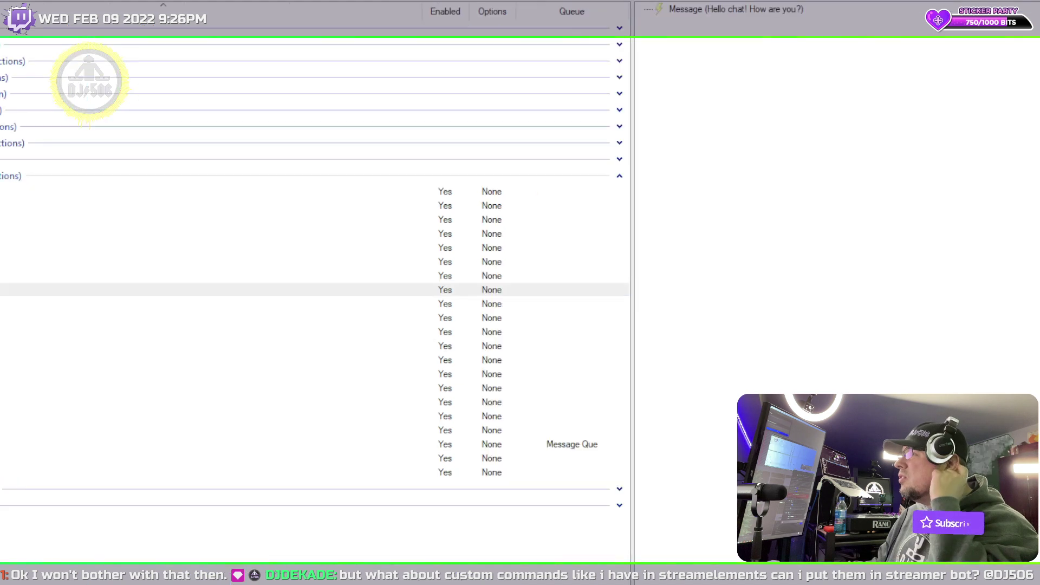
click(75, 129)
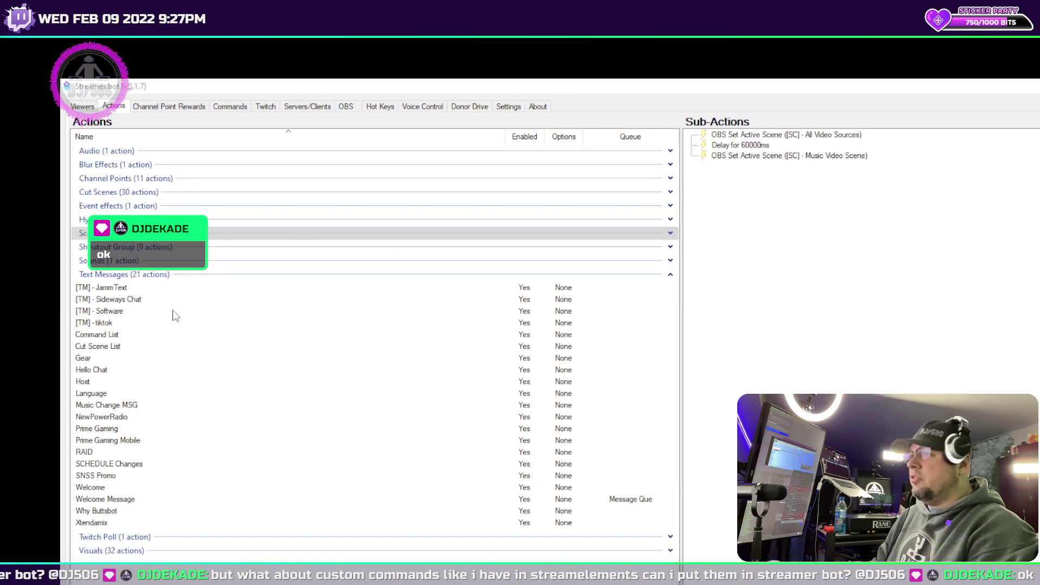
click(95, 371)
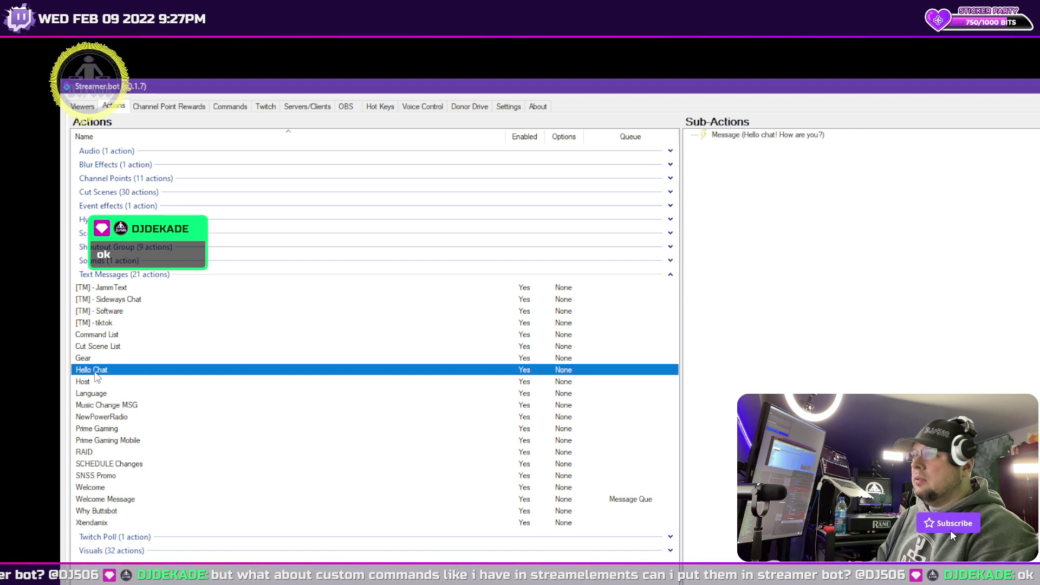
right_click(96, 372)
click(129, 409)
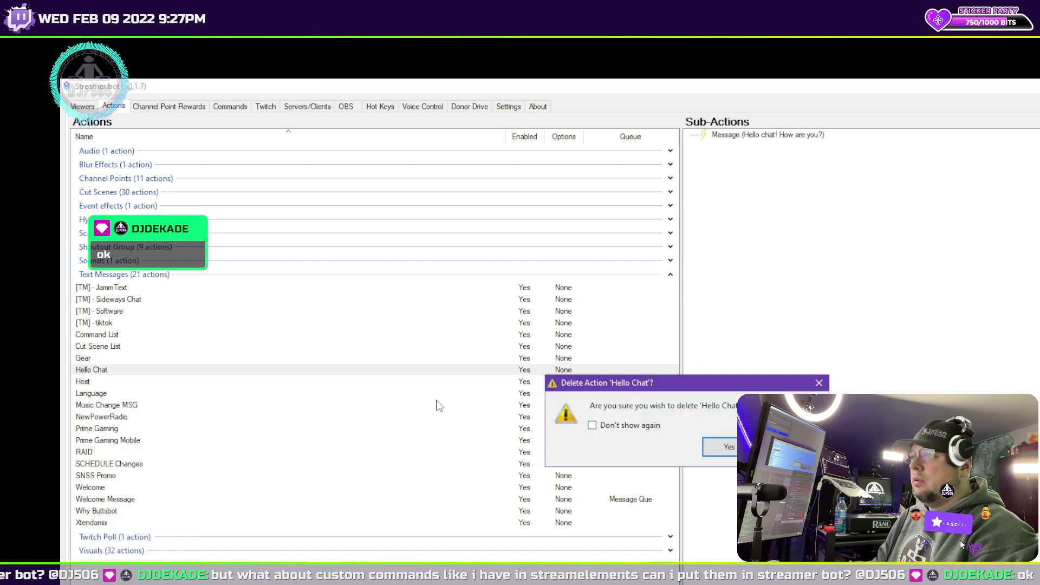
click(729, 447)
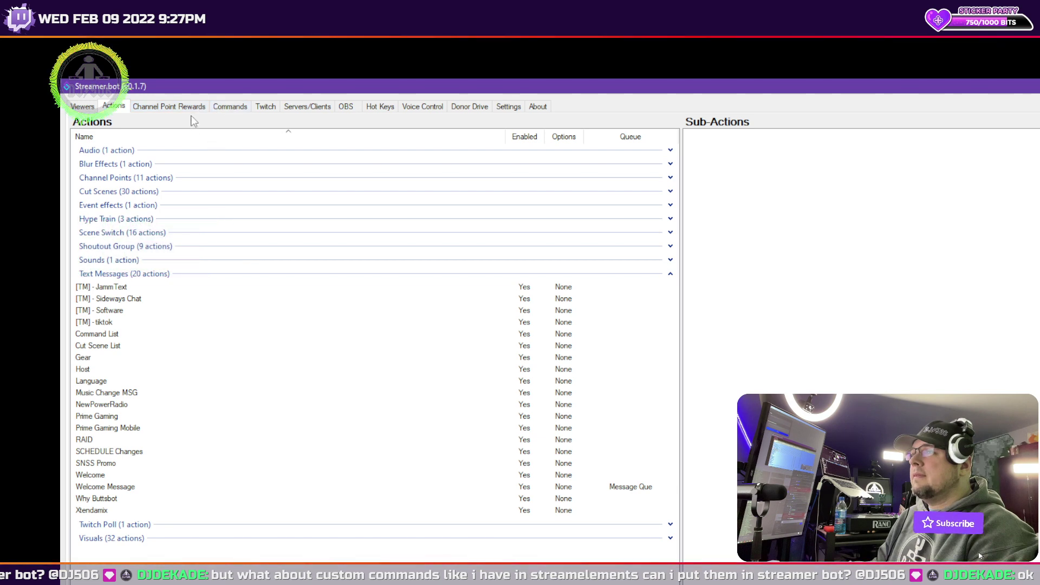
Step: Find the !hello command in the Text Commands group and open its options
click(229, 106)
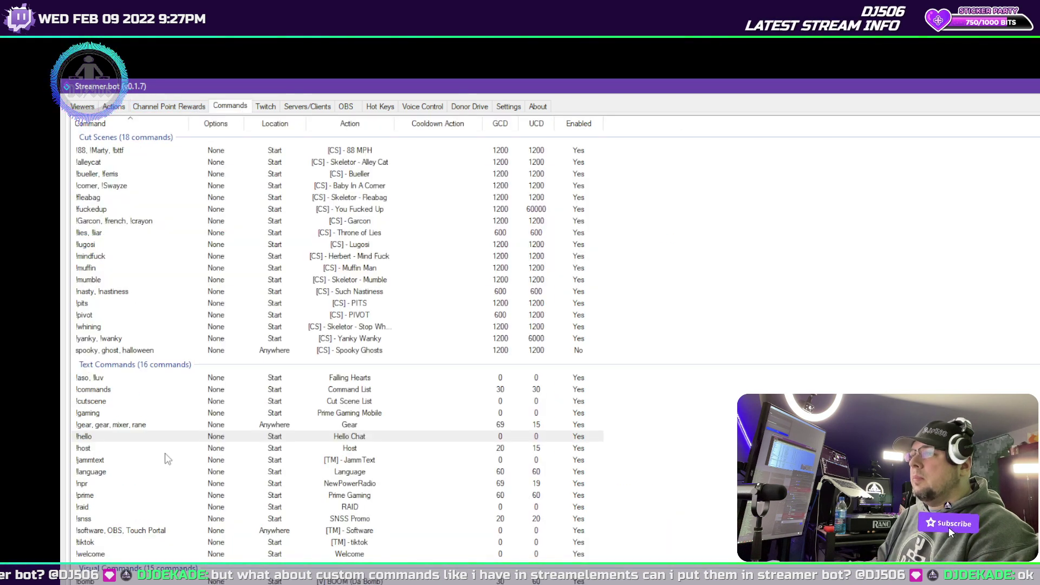
right_click(111, 437)
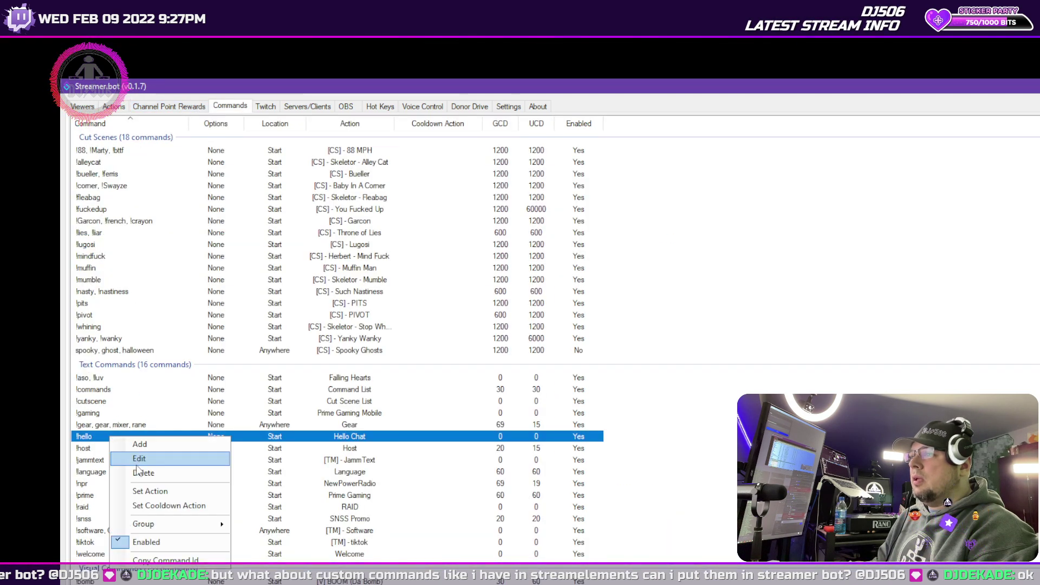
click(307, 440)
Step: Check the sub-actions of the JammText and Sideways Chat actions in the Text Messages group
click(115, 107)
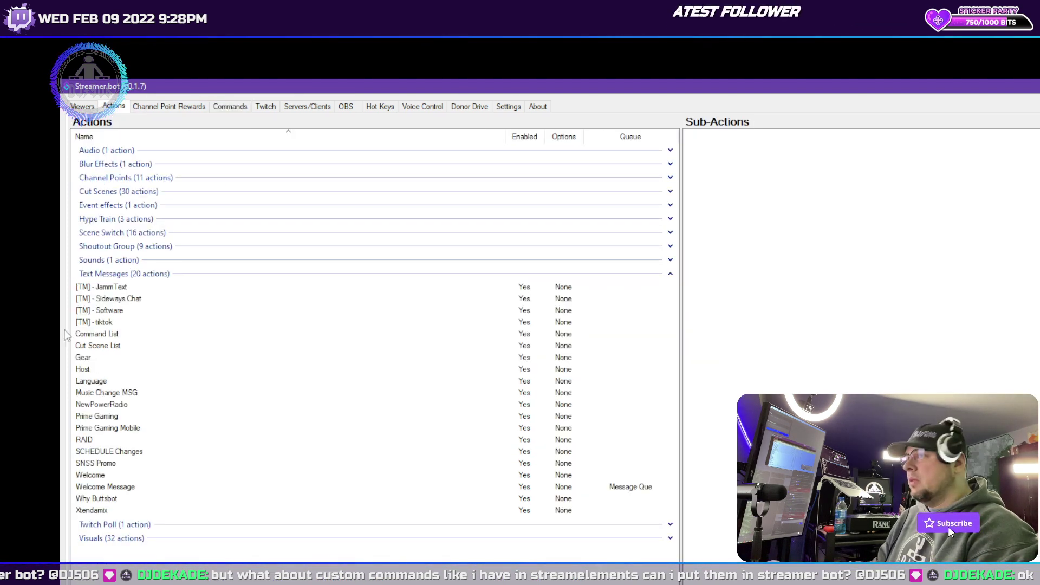
click(111, 288)
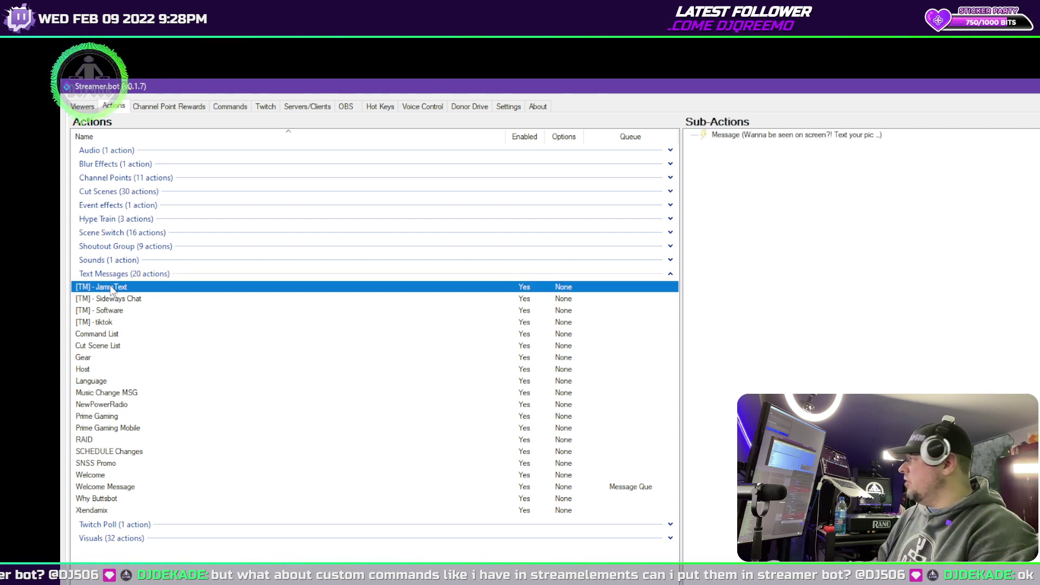
click(114, 300)
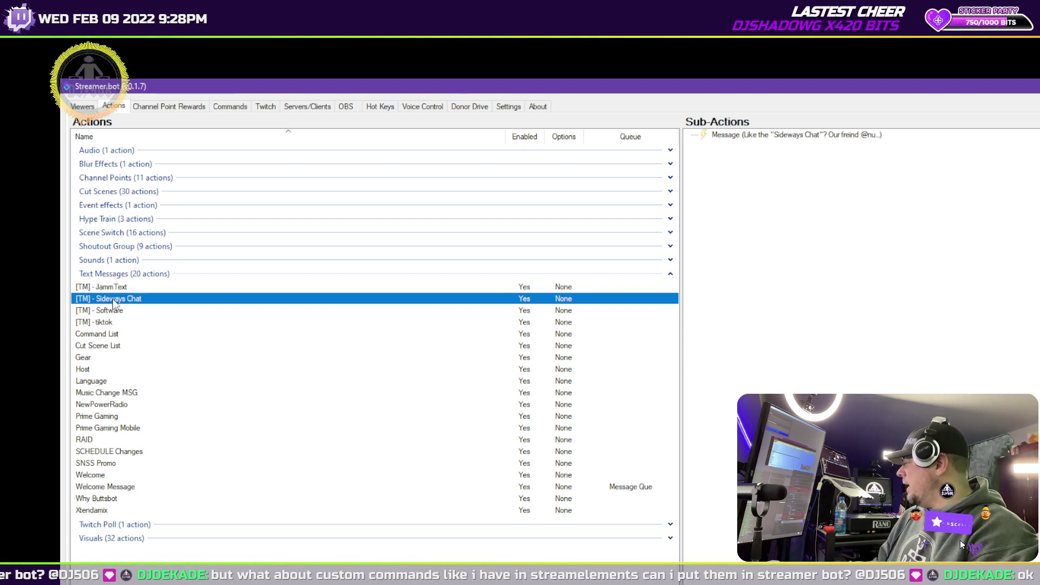
Step: Open the Command List action's message for editing to read its full text, then close it without changes
click(111, 334)
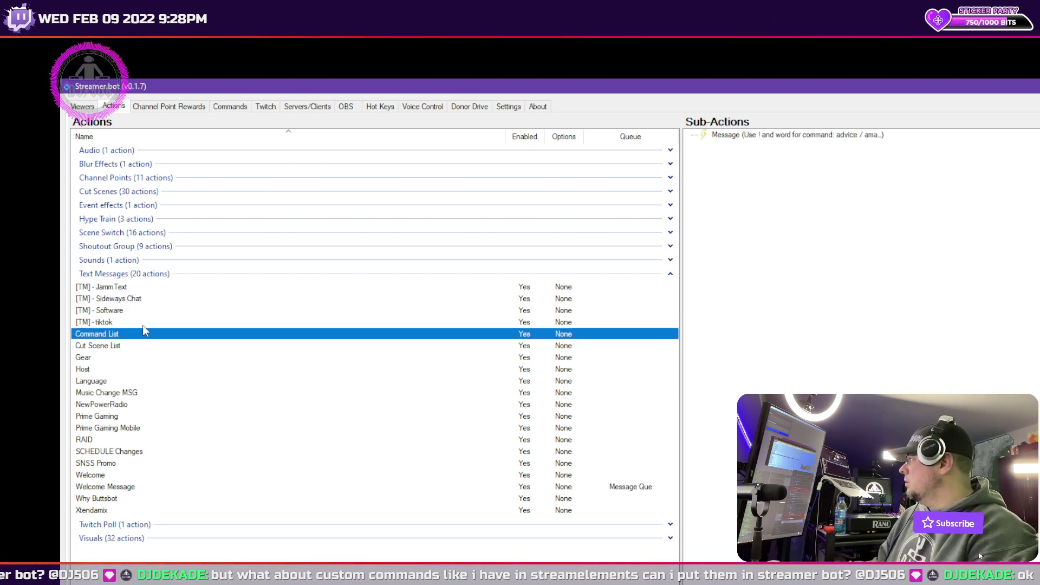
click(761, 136)
right_click(760, 136)
click(794, 178)
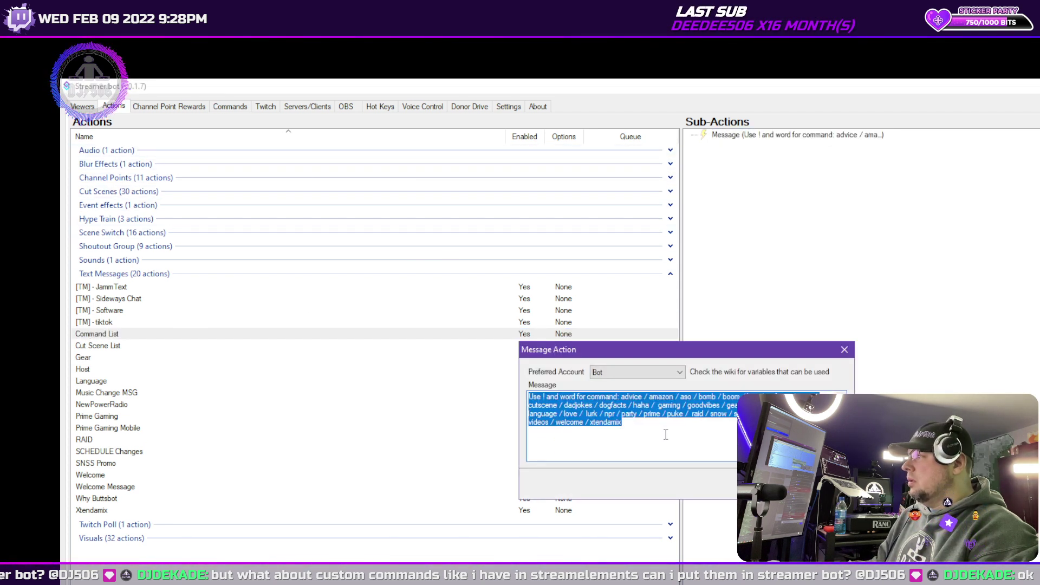
click(684, 447)
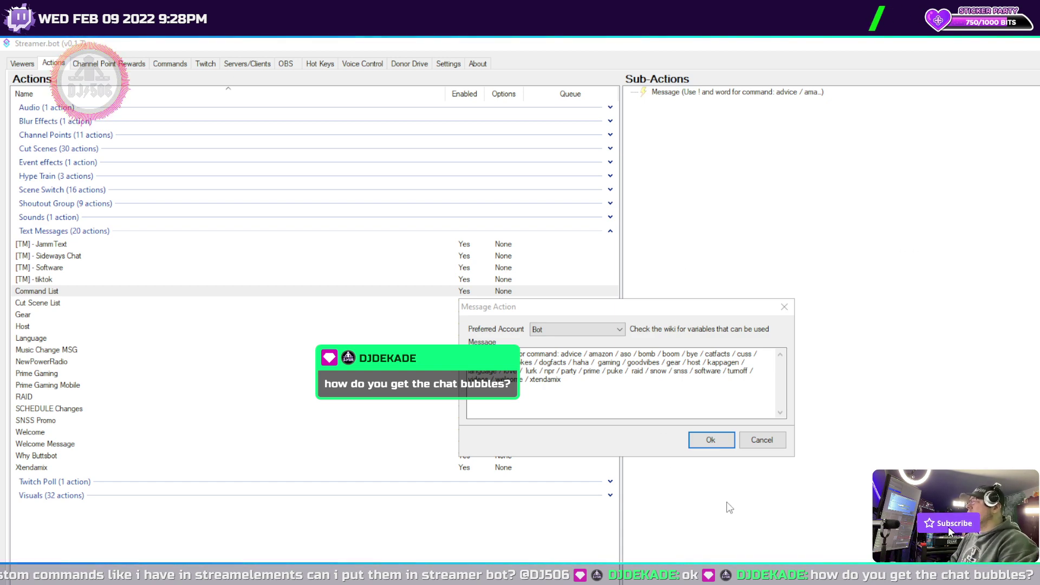
click(763, 440)
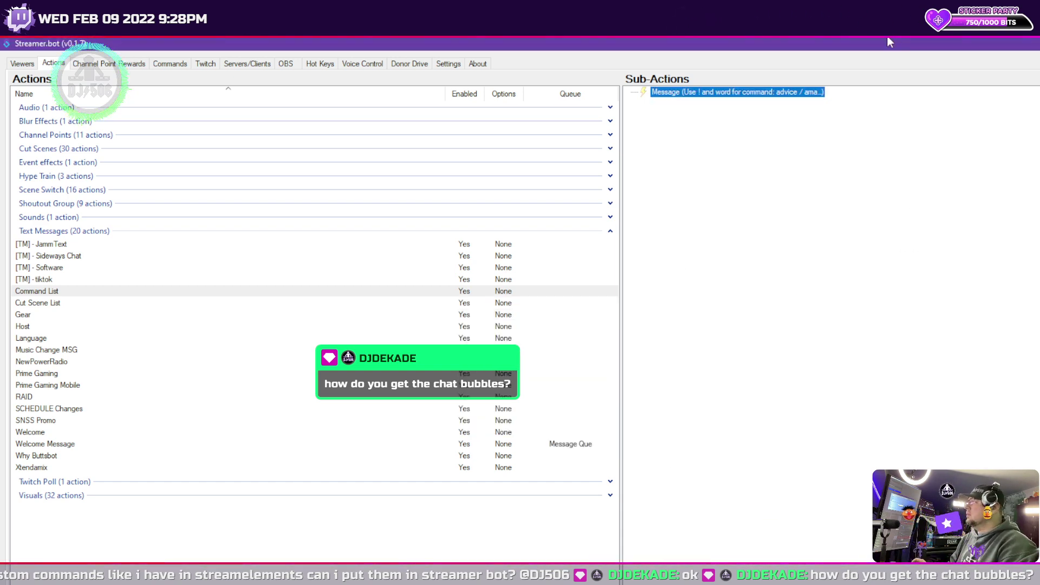
Step: Switch to the browser and open the "Dynamic Chat Bubbles! Make Stream Chat Fun!" video from the YouTube watch history
key(alt+Tab)
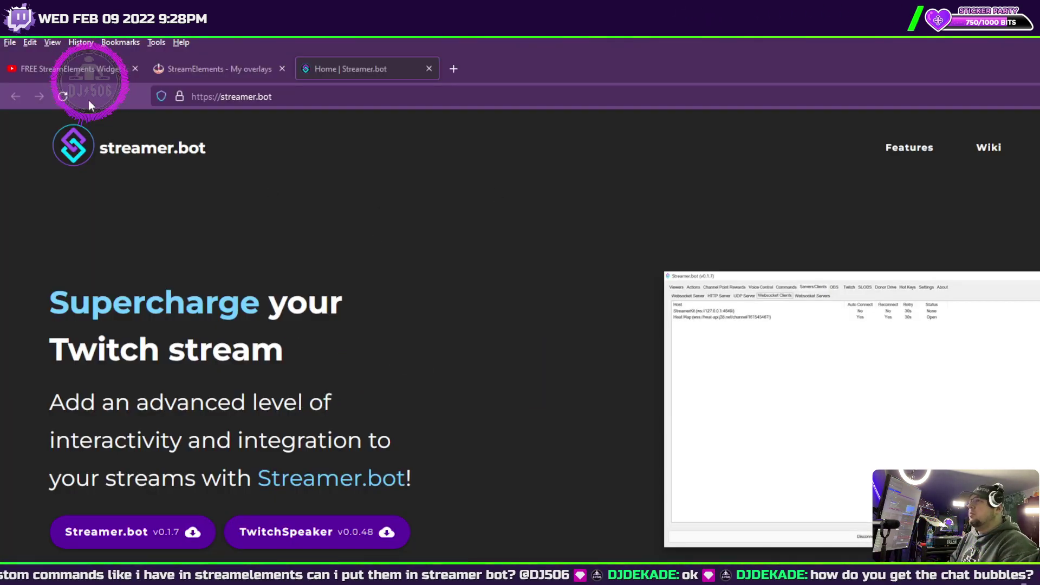
click(79, 72)
scroll(54, 285, up, 5)
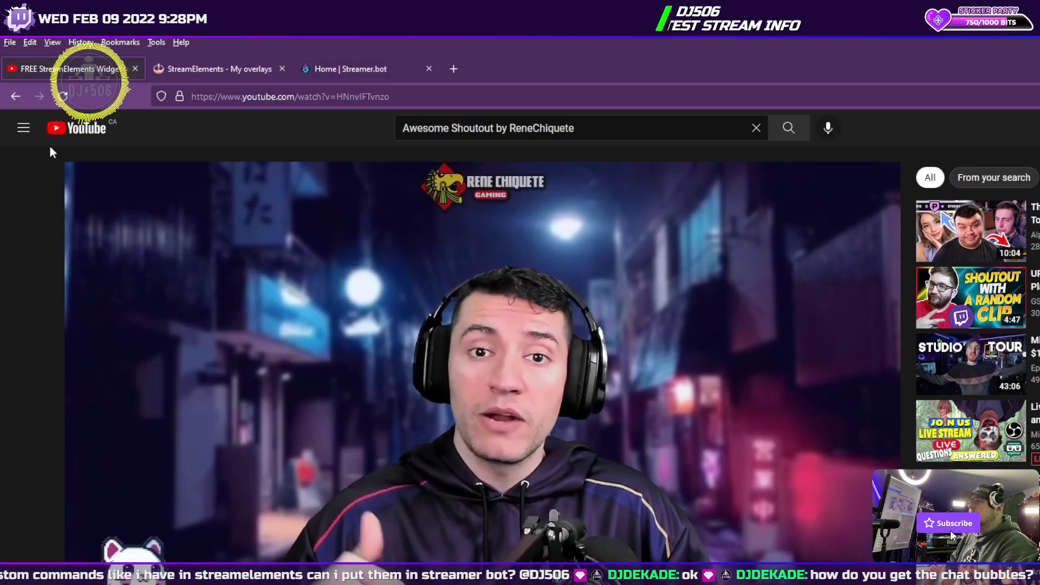
click(23, 130)
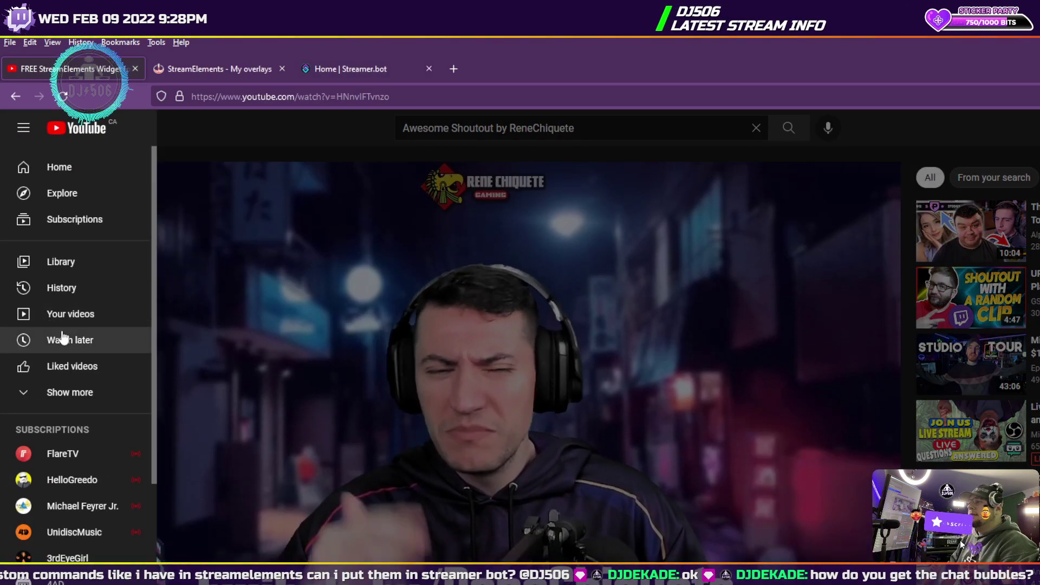
click(68, 296)
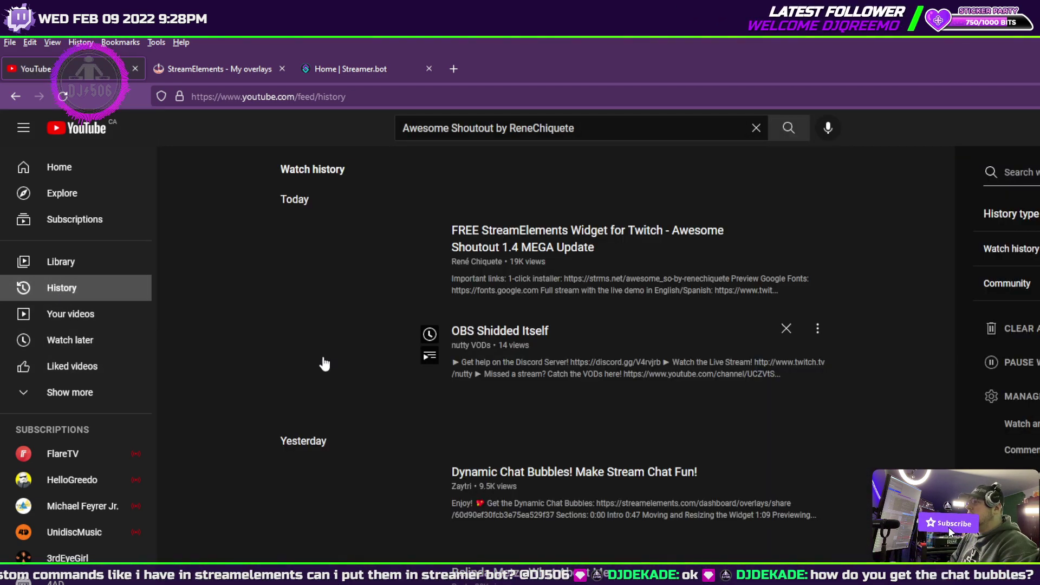
click(327, 473)
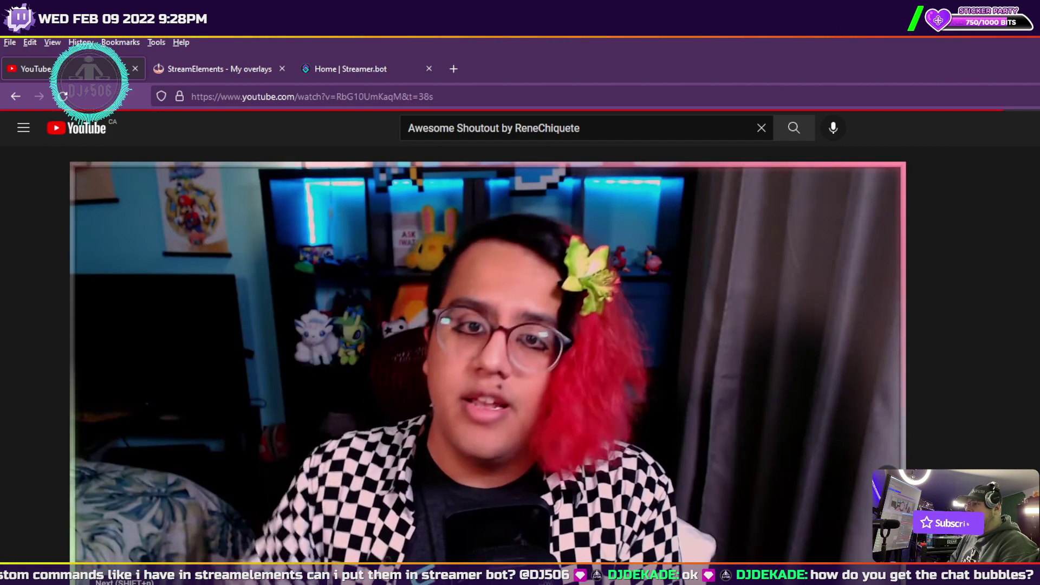
Step: Copy the StreamElements link for the Dynamic Chat Bubbles from the video's description
scroll(64, 561, down, 5)
scroll(136, 472, down, 2)
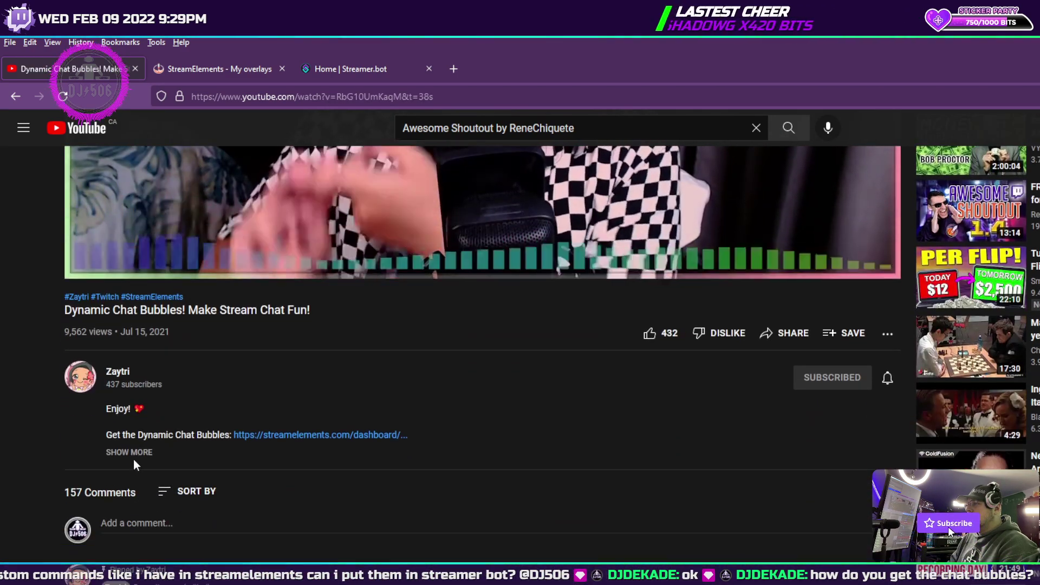
right_click(293, 437)
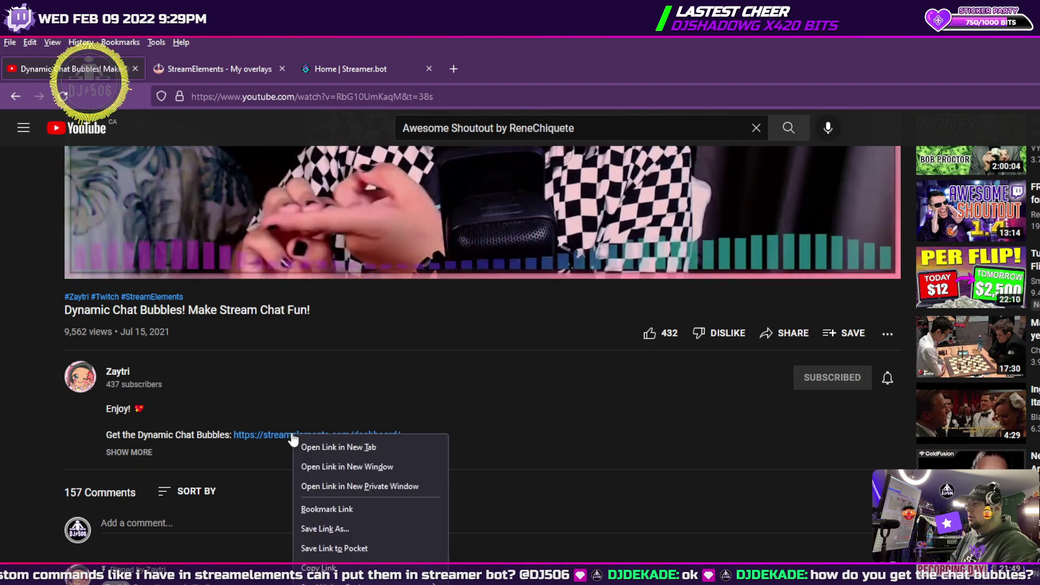
click(319, 567)
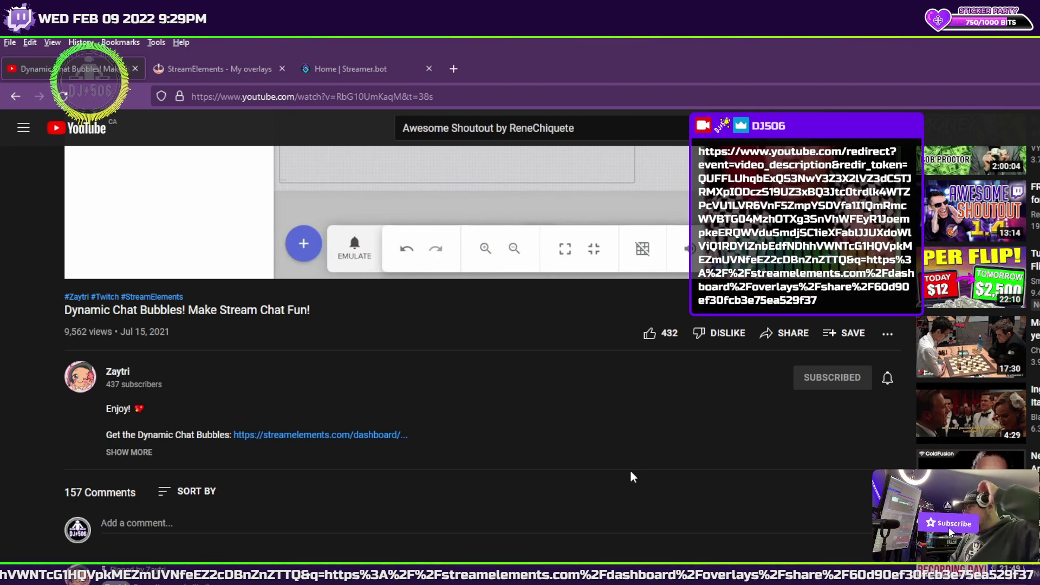
Step: Get the share link of the Dynamic Chat Bubbles video for the stream chat and close the sharing dialog
scroll(627, 476, up, 5)
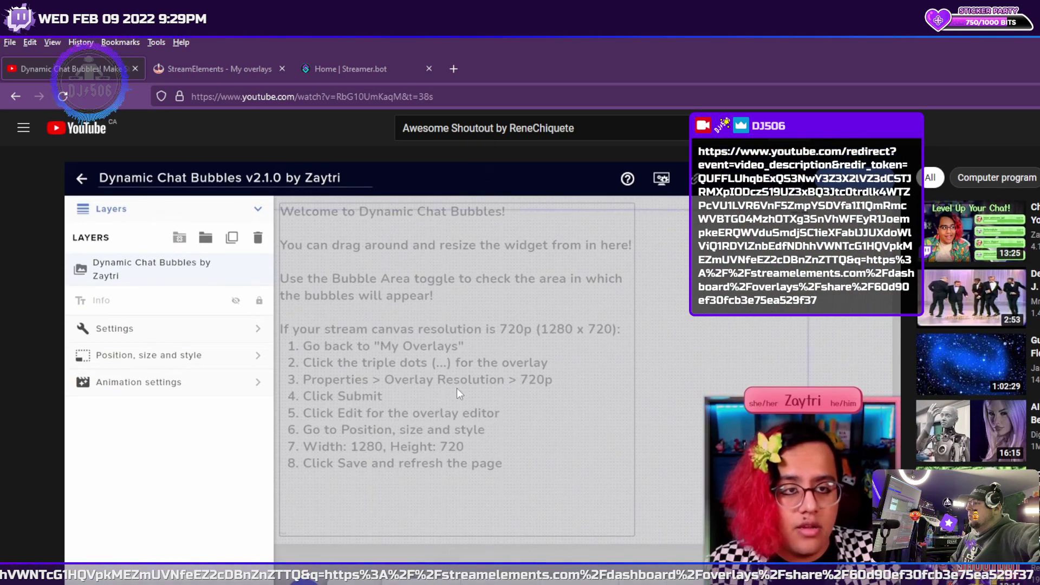
scroll(444, 336, down, 3)
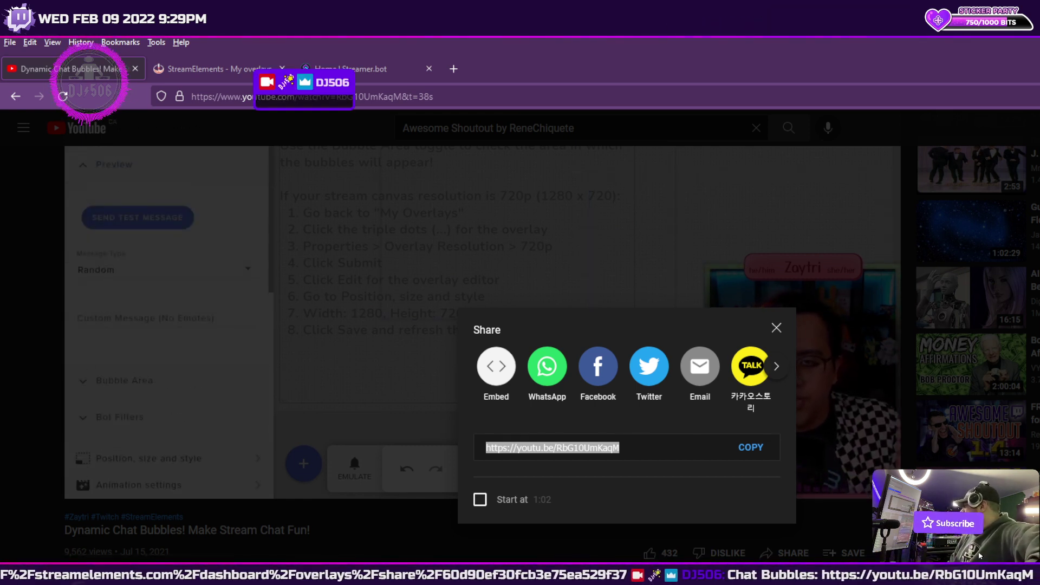
click(774, 329)
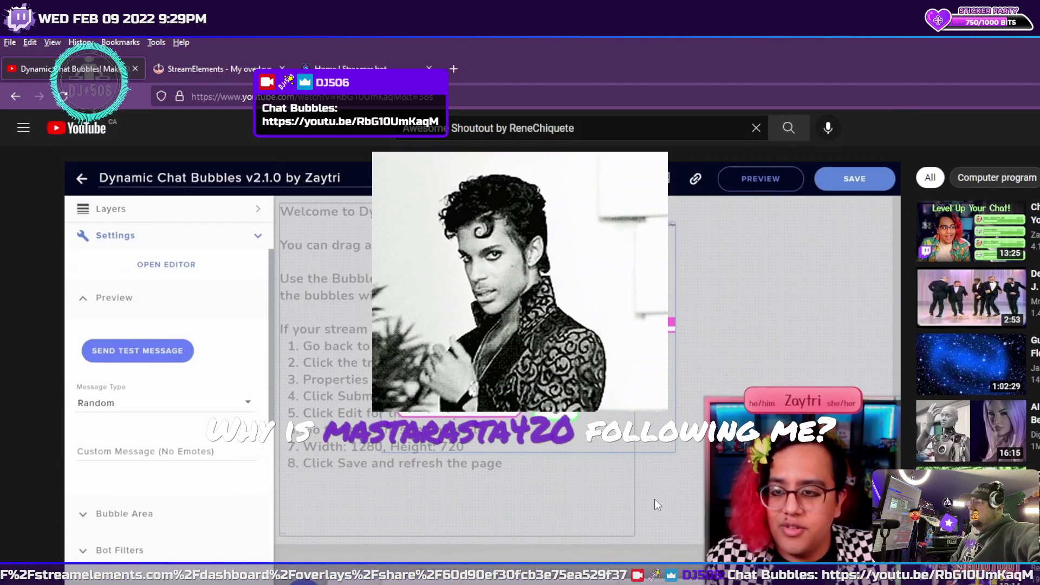
Step: Show the My Overlays page in StreamElements
scroll(656, 504, down, 3)
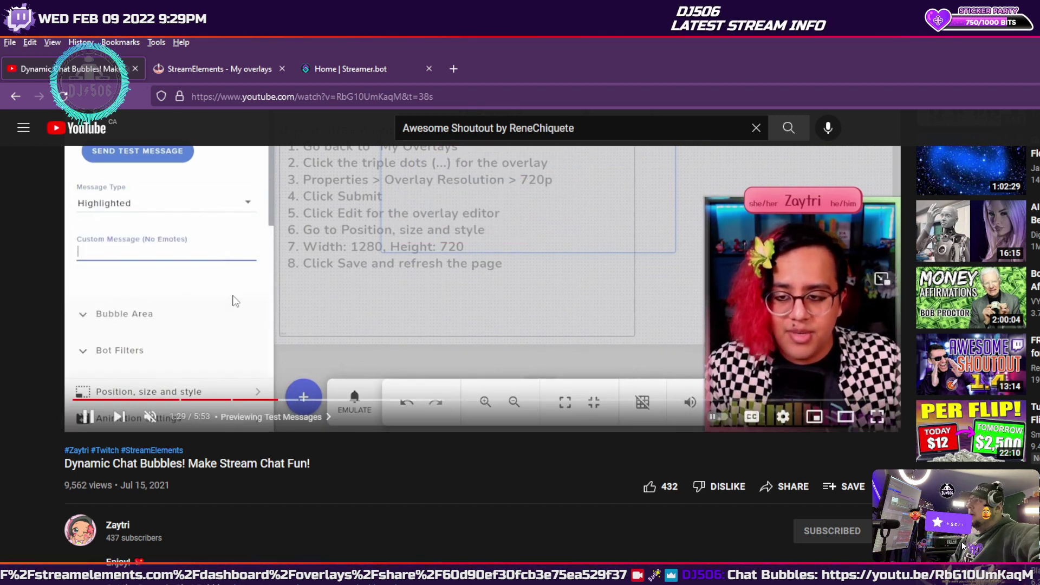
click(229, 69)
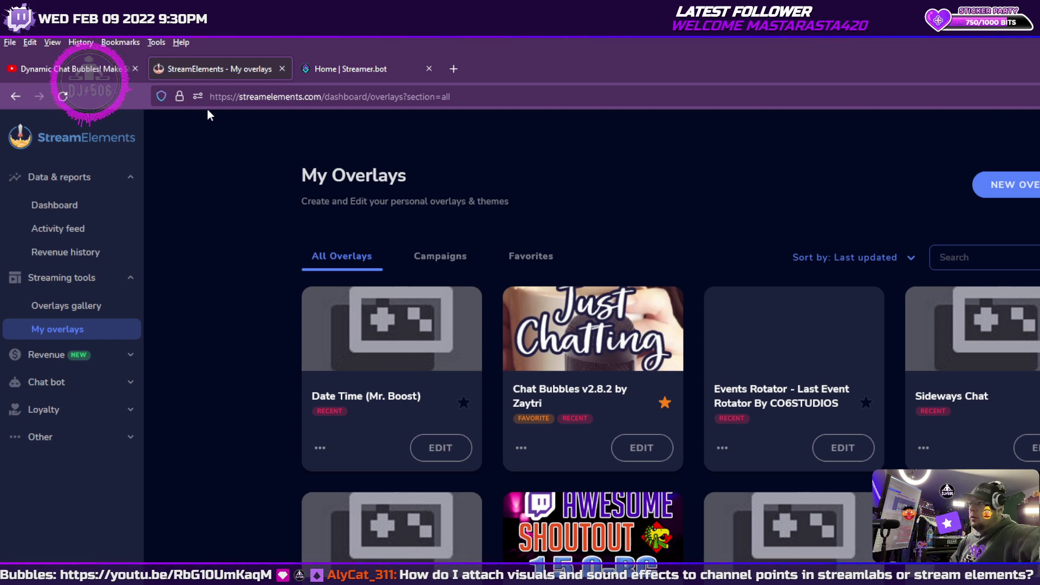
Step: Switch to Streamer.bot and review the list of channel point rewards with their linked actions
key(alt+Tab)
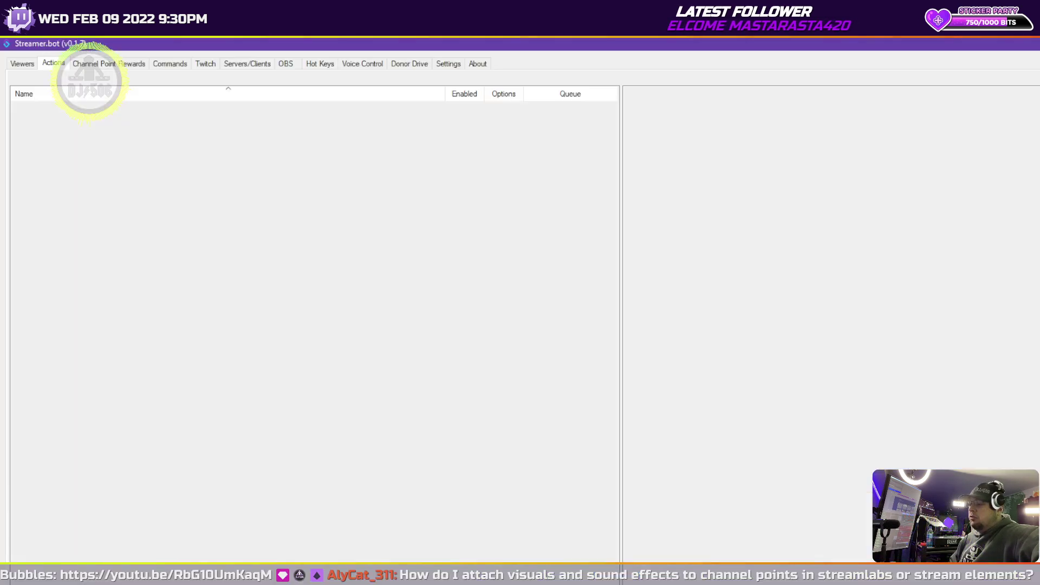
click(108, 64)
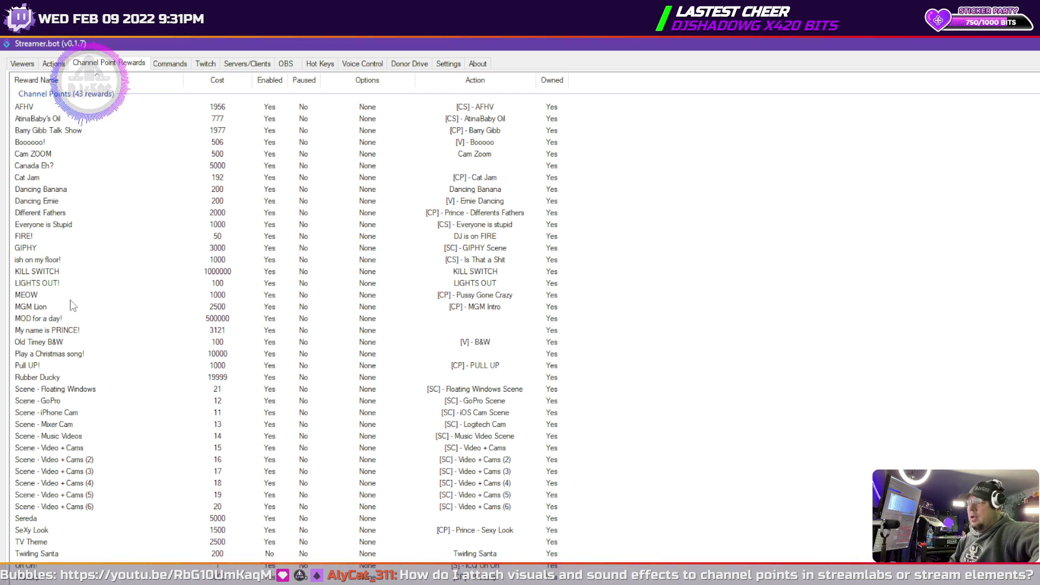
Step: Return to the actions list, collapse the Text Messages group and expand the Cut Scenes group
click(53, 63)
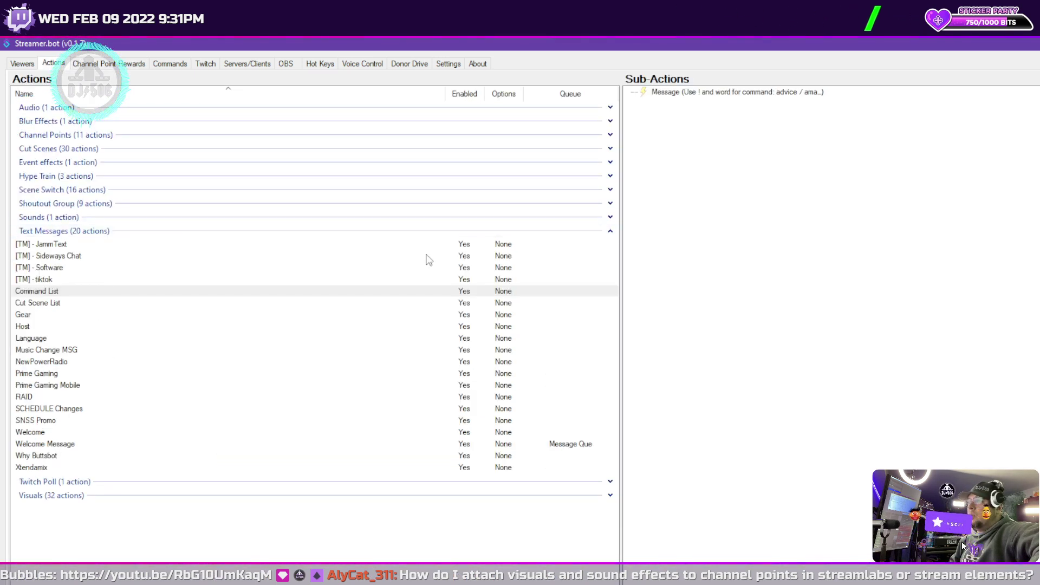
click(609, 231)
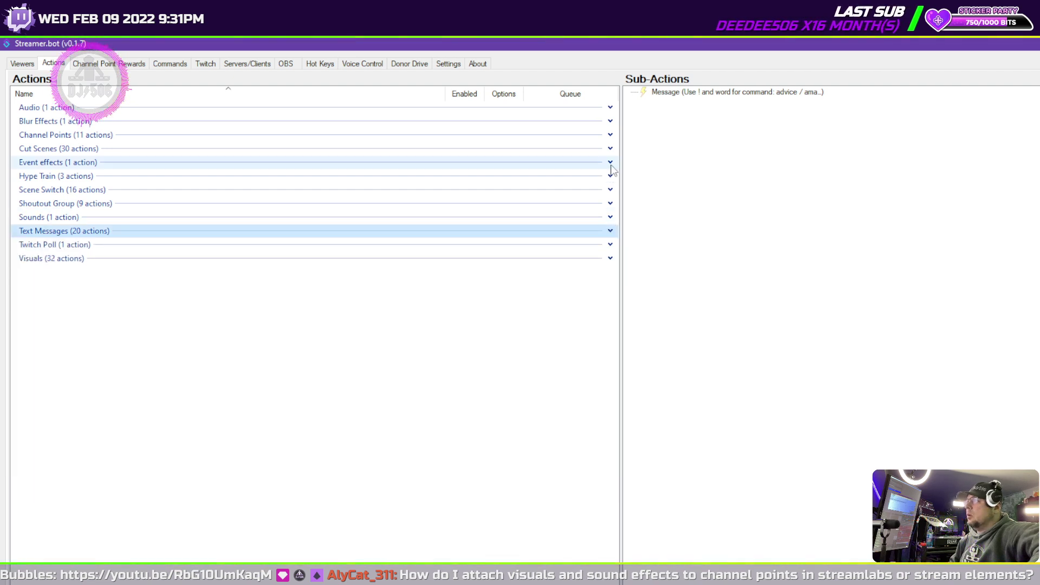
click(610, 148)
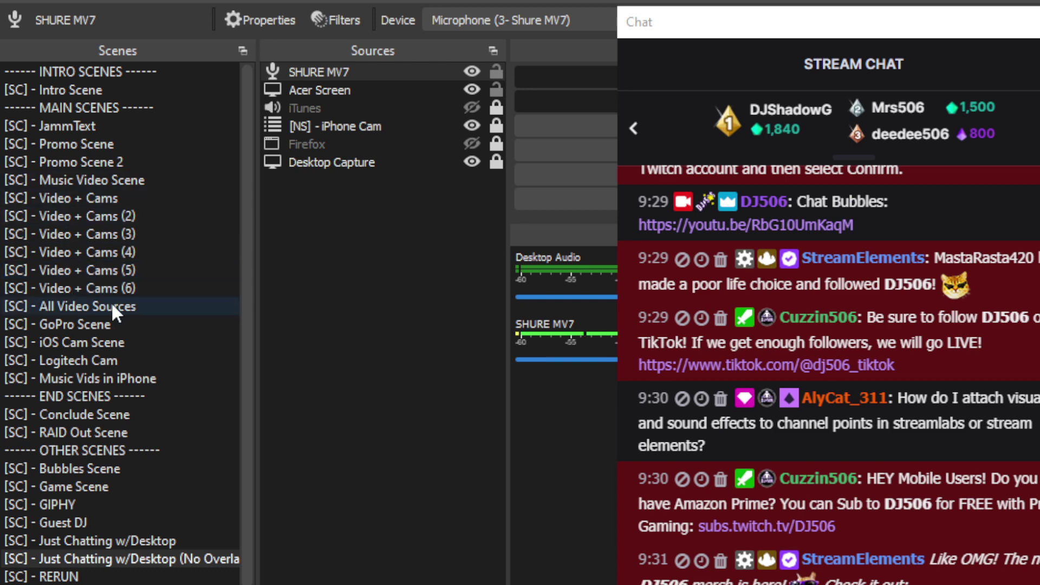
Step: In OBS, move the SHURE MV7 and Acer Screen sources below [NS] - iPhone Cam, with Acer Screen directly above Firefox
scroll(112, 307, down, 2)
scroll(103, 293, up, 2)
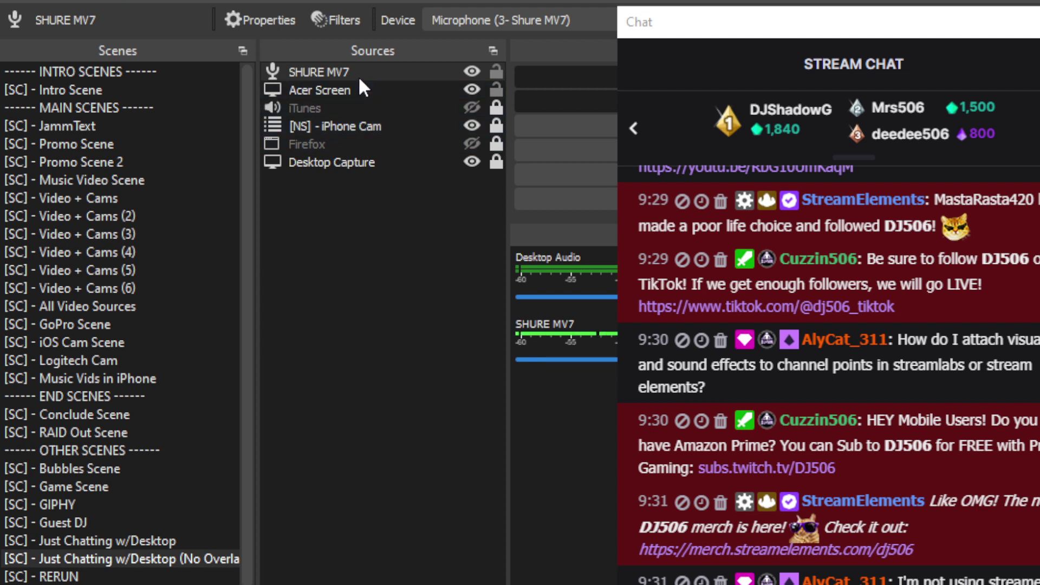
drag(357, 66, 346, 135)
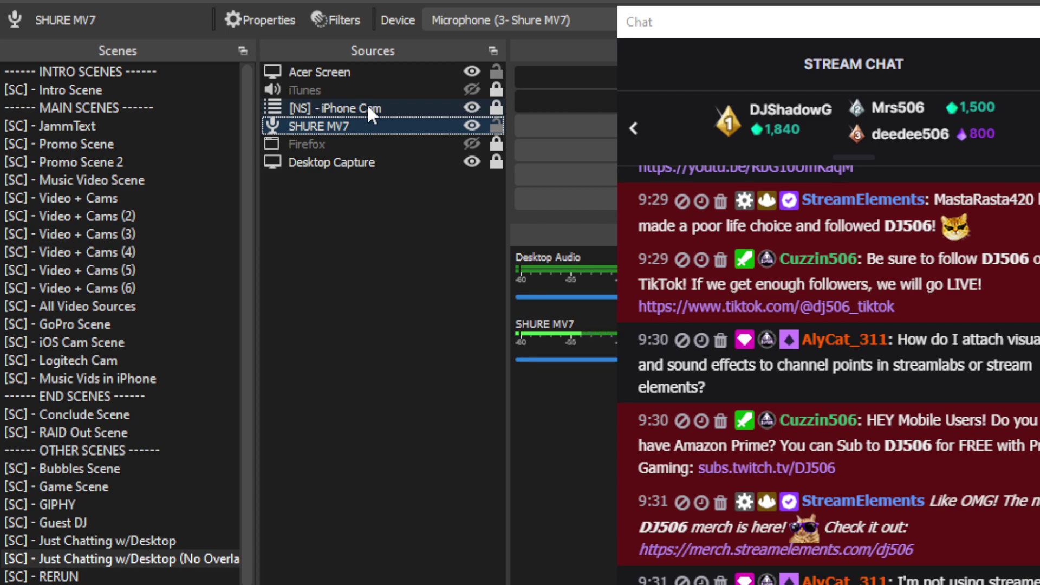
drag(359, 69, 355, 135)
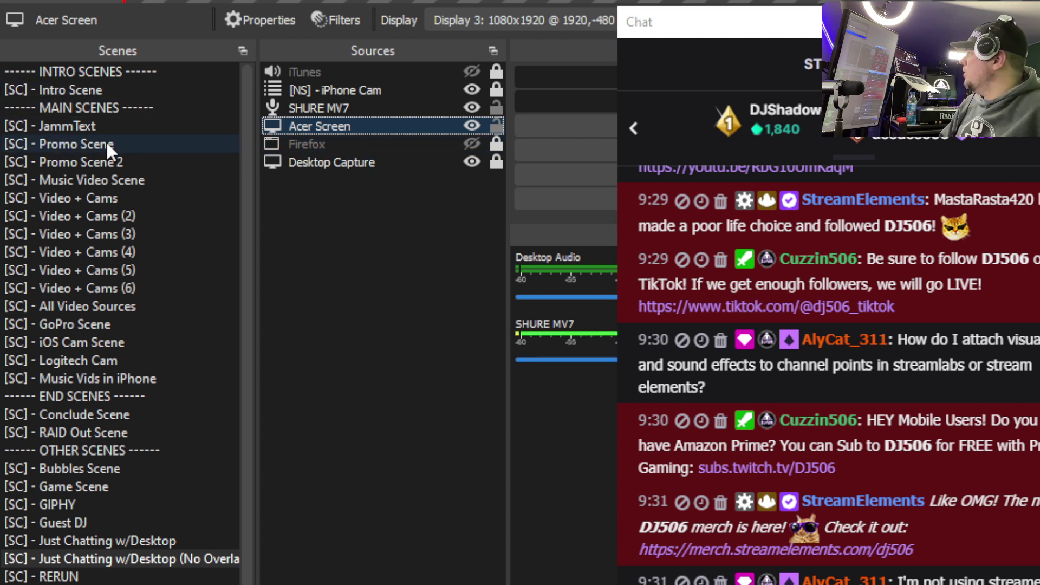
Step: Look through the OBS scene list from the intro and main scenes to the cut scenes and nested scenes
scroll(139, 144, down, 3)
scroll(138, 142, up, 3)
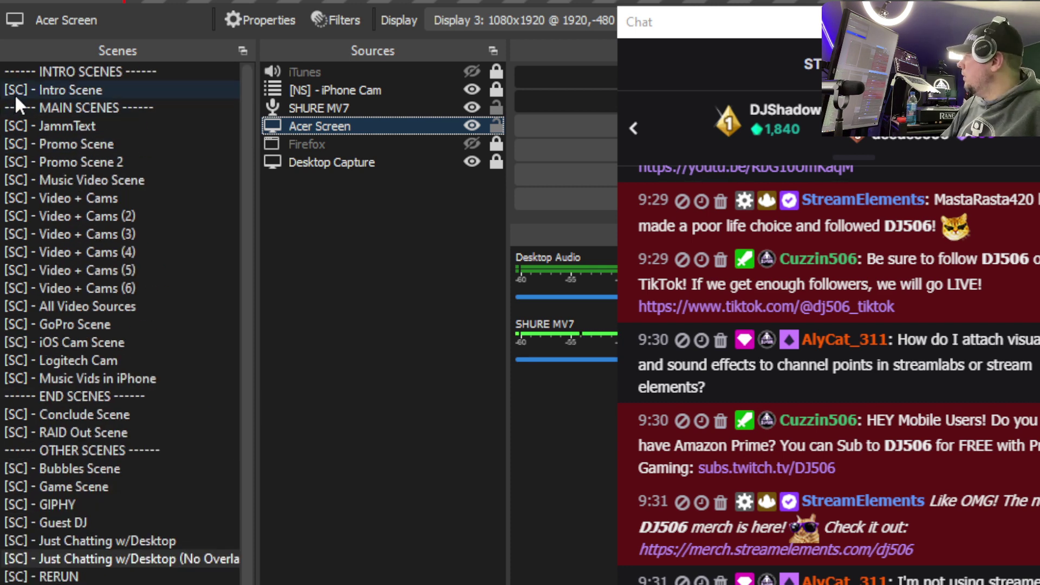
scroll(77, 179, down, 15)
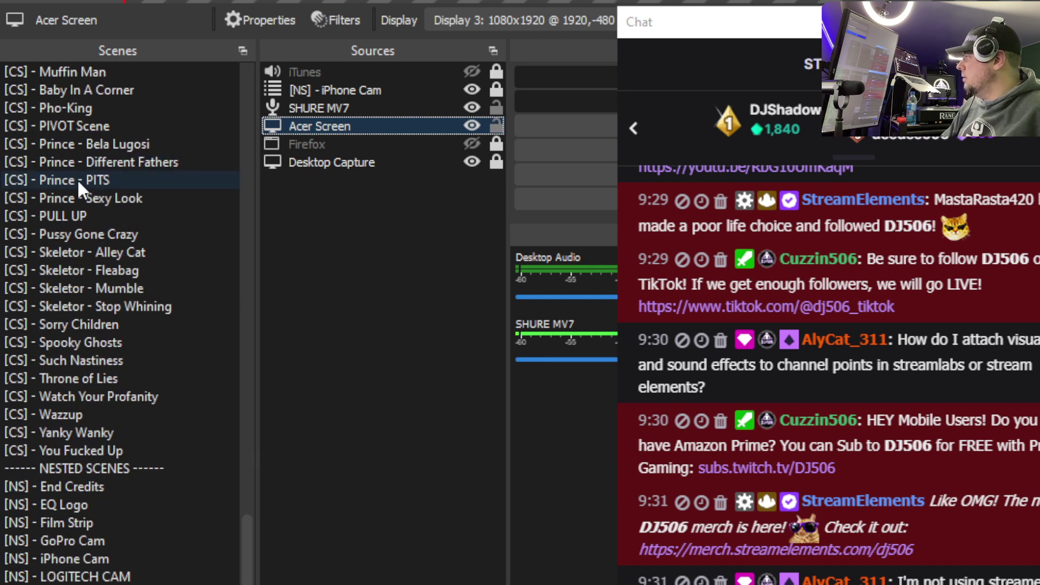
scroll(77, 179, up, 15)
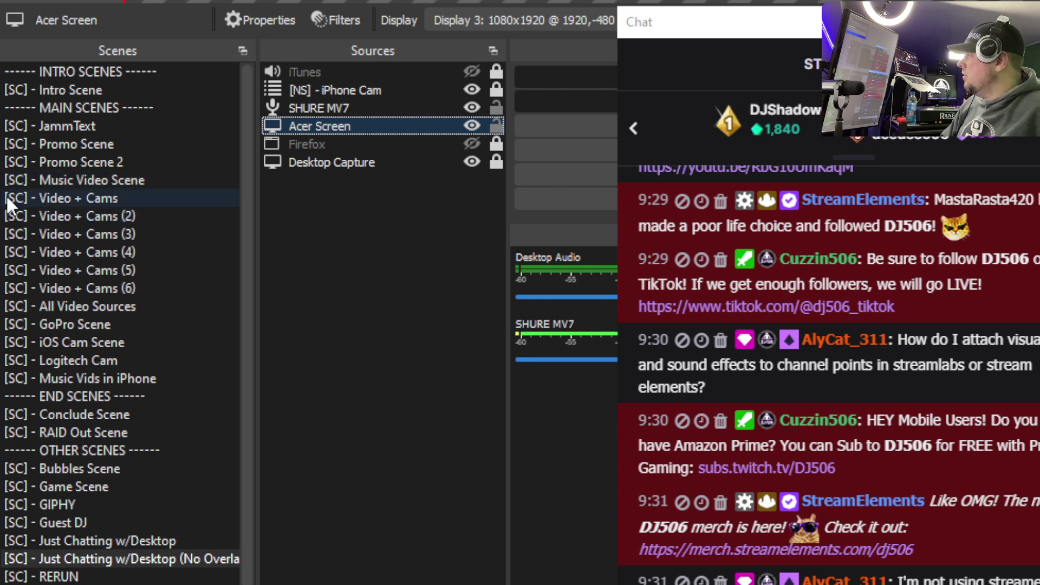
scroll(17, 240, down, 7)
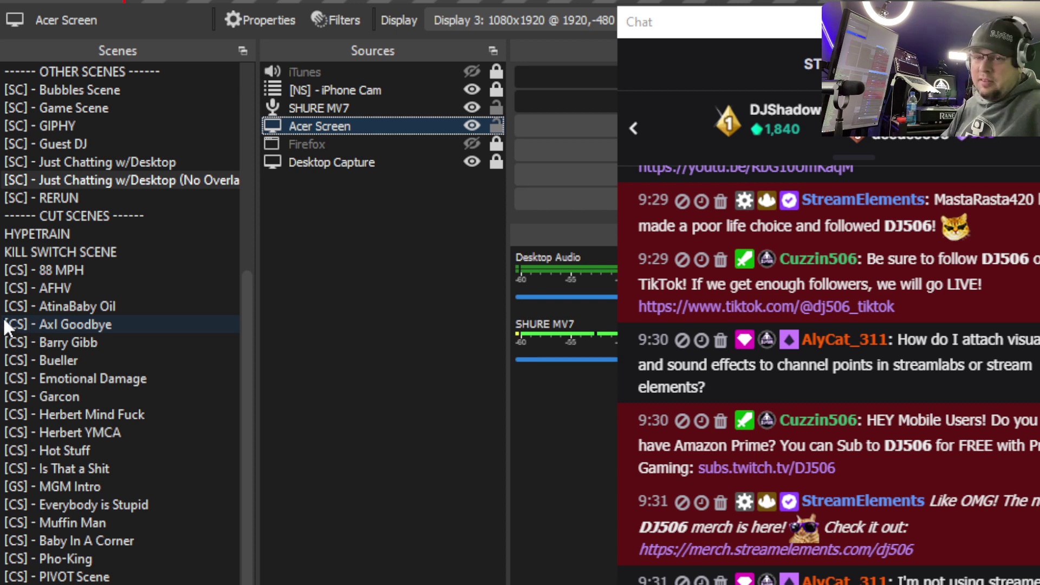
scroll(80, 379, down, 8)
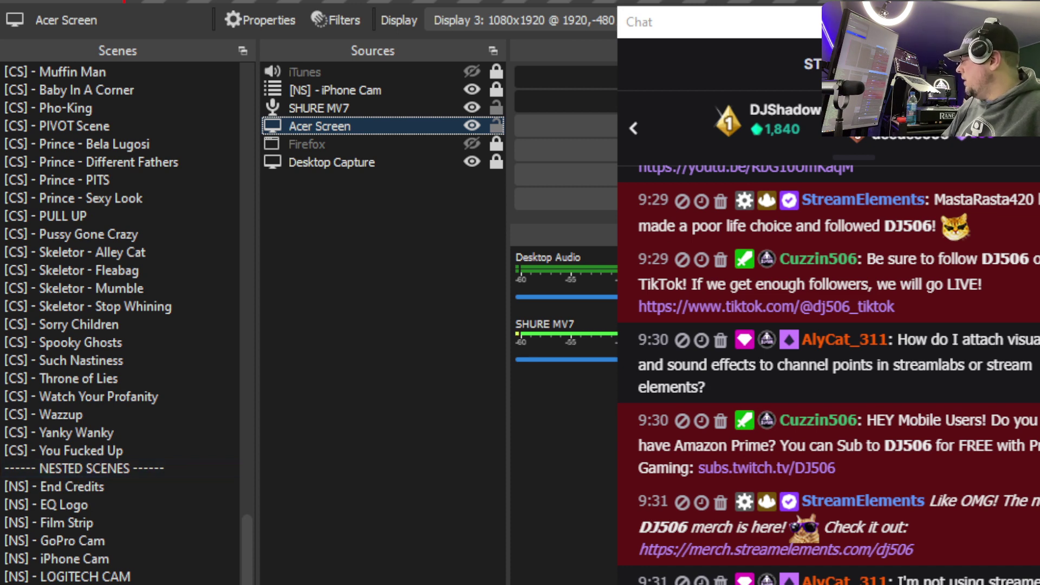
scroll(119, 319, up, 2)
scroll(119, 320, down, 2)
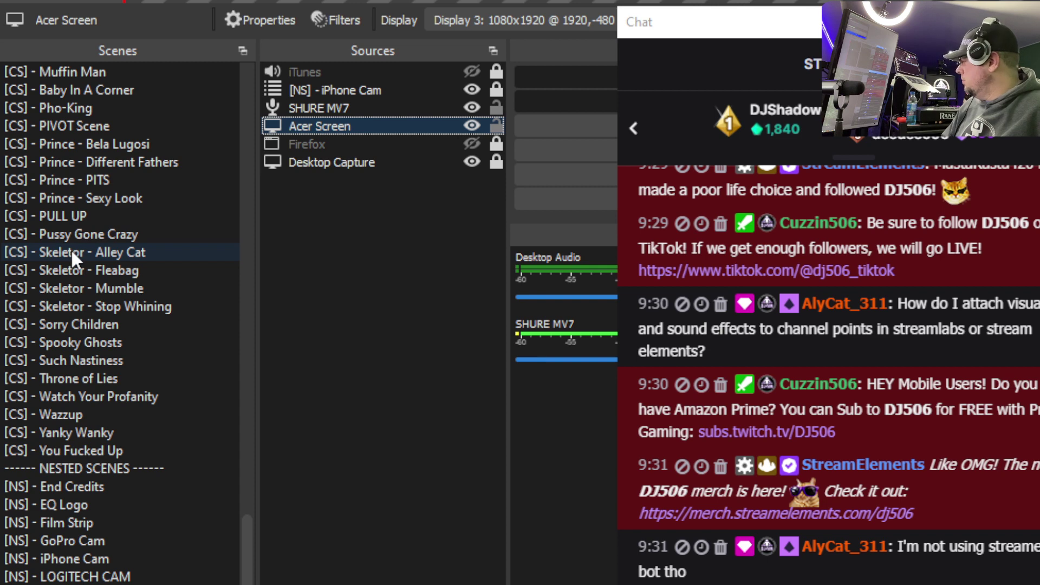
scroll(54, 253, up, 2)
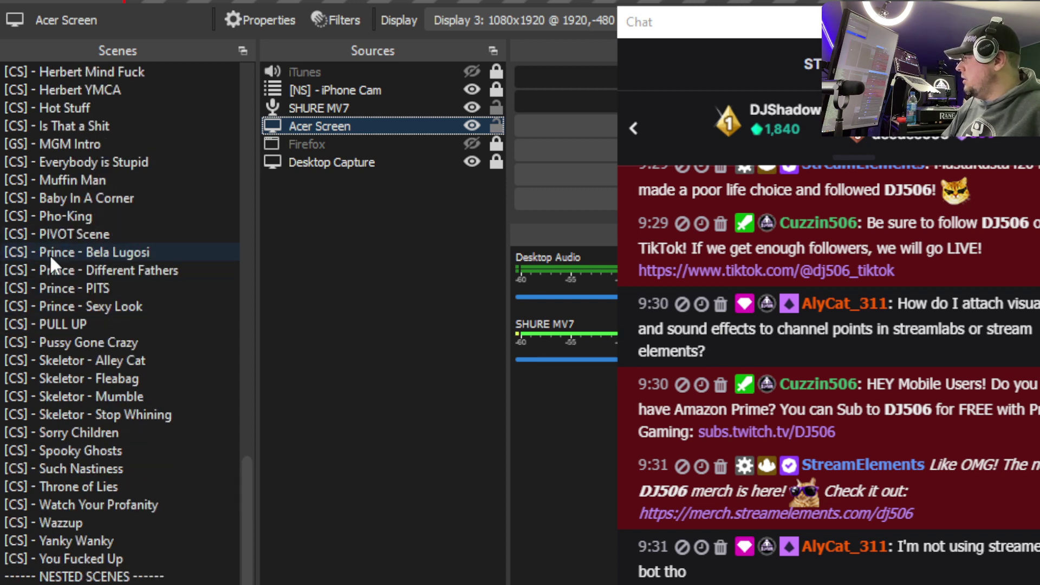
scroll(50, 254, up, 5)
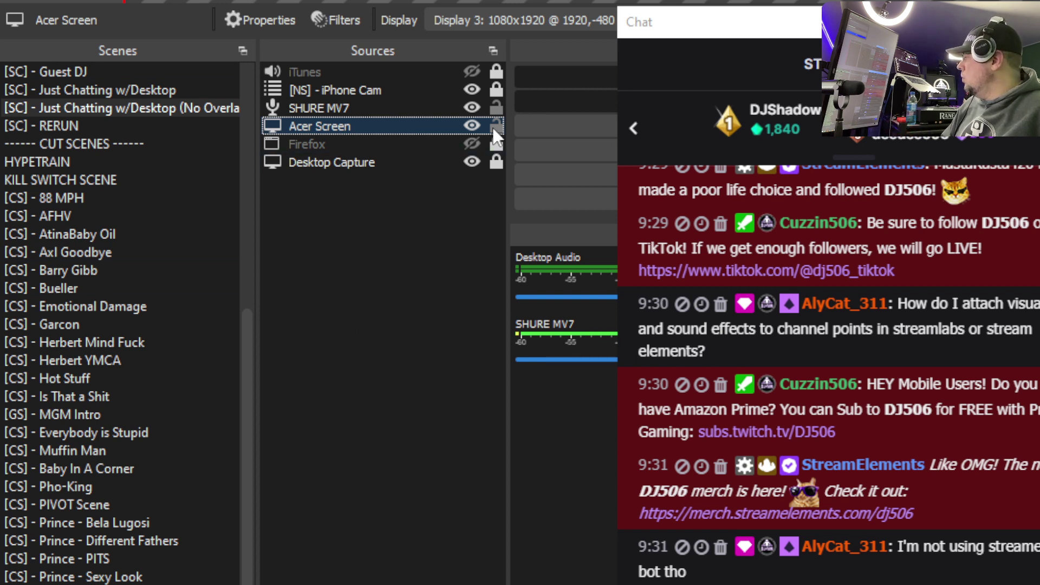
Step: Hide the Acer Screen source in the current OBS scene
click(472, 125)
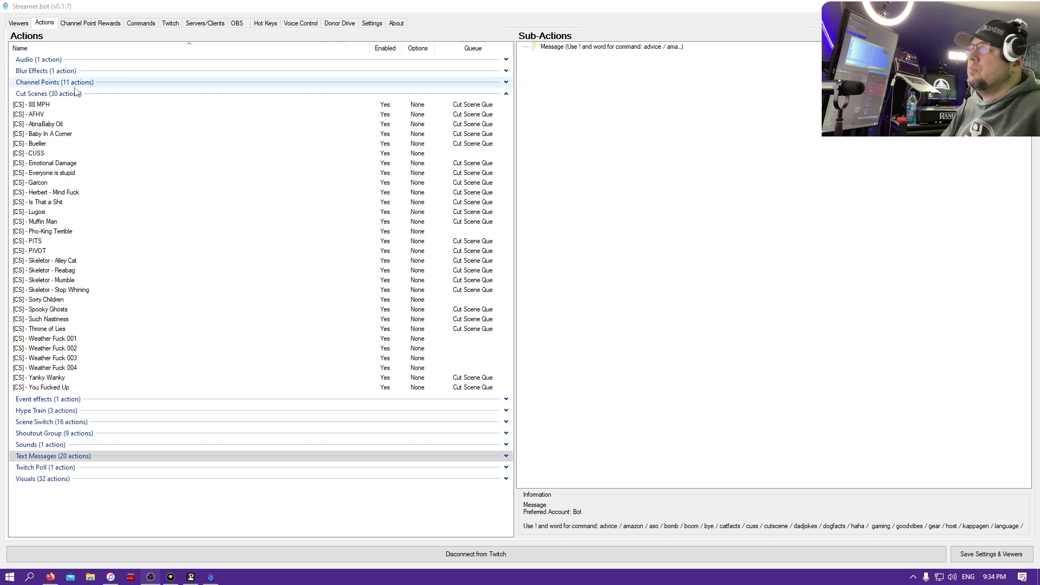
Step: Open the settings for a new action in Streamer.bot, view the available groups and queues, and cancel without creating it
right_click(120, 502)
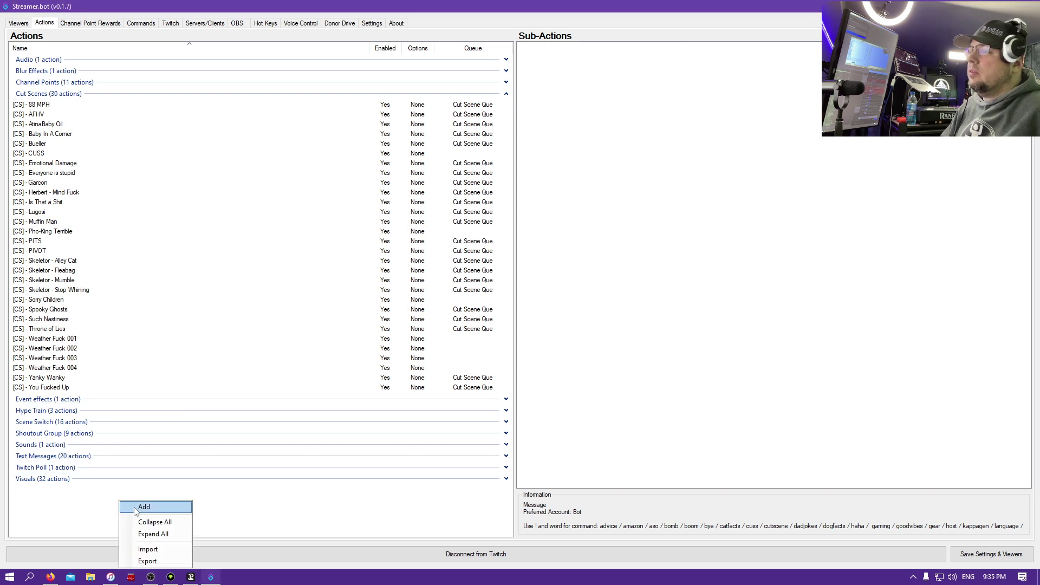
click(135, 507)
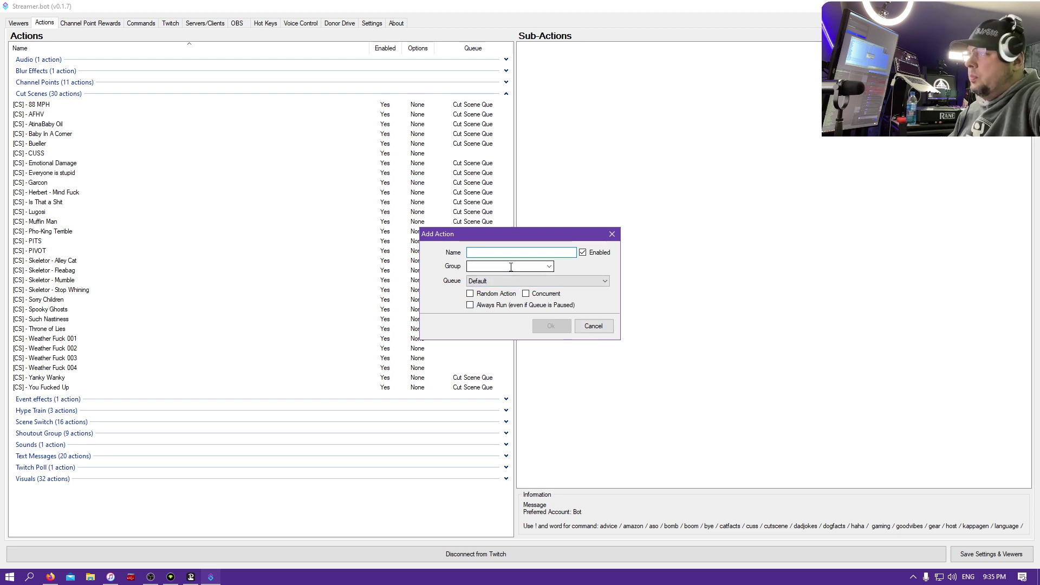
click(548, 266)
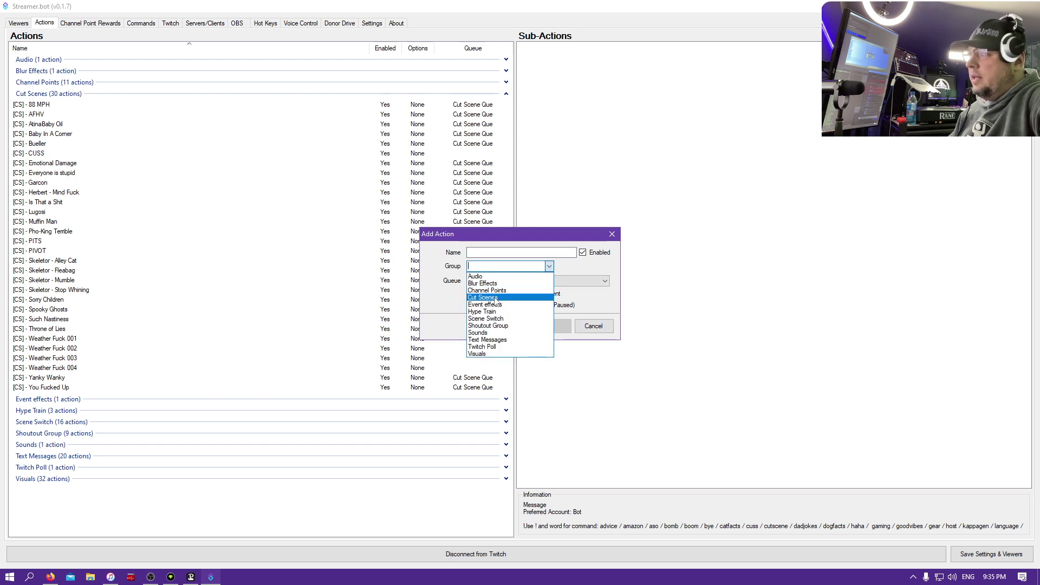
click(569, 275)
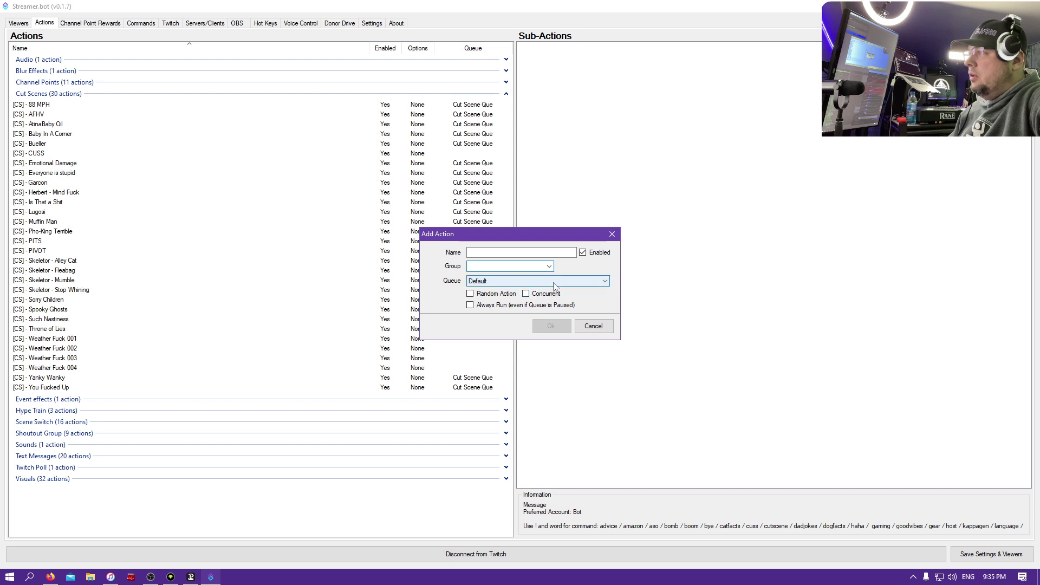
click(604, 282)
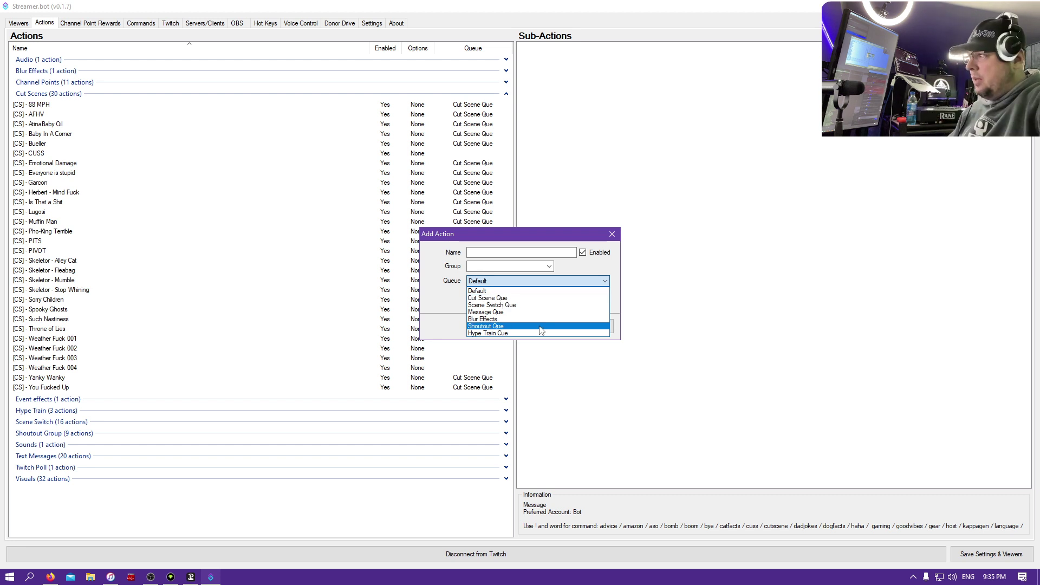
click(533, 291)
click(594, 326)
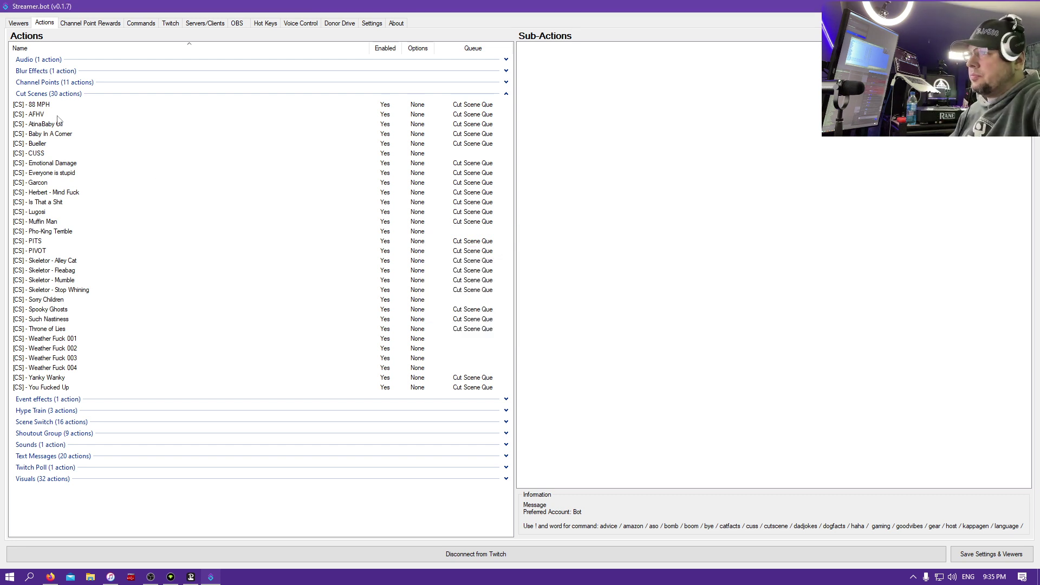
Step: Review the name, group and queue of the [CS] - 88 MPH cut scene action
right_click(41, 105)
click(73, 121)
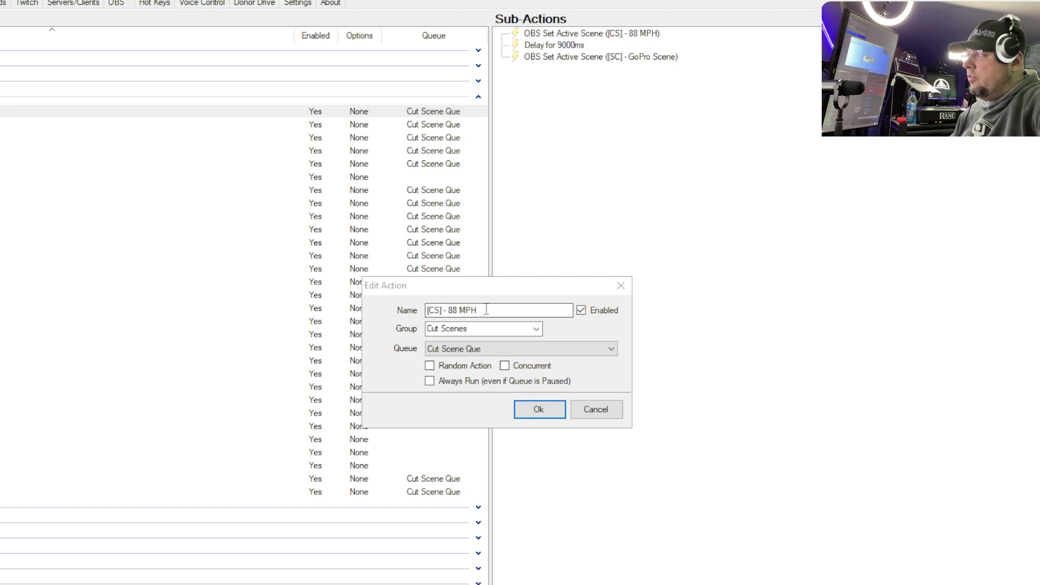
click(531, 412)
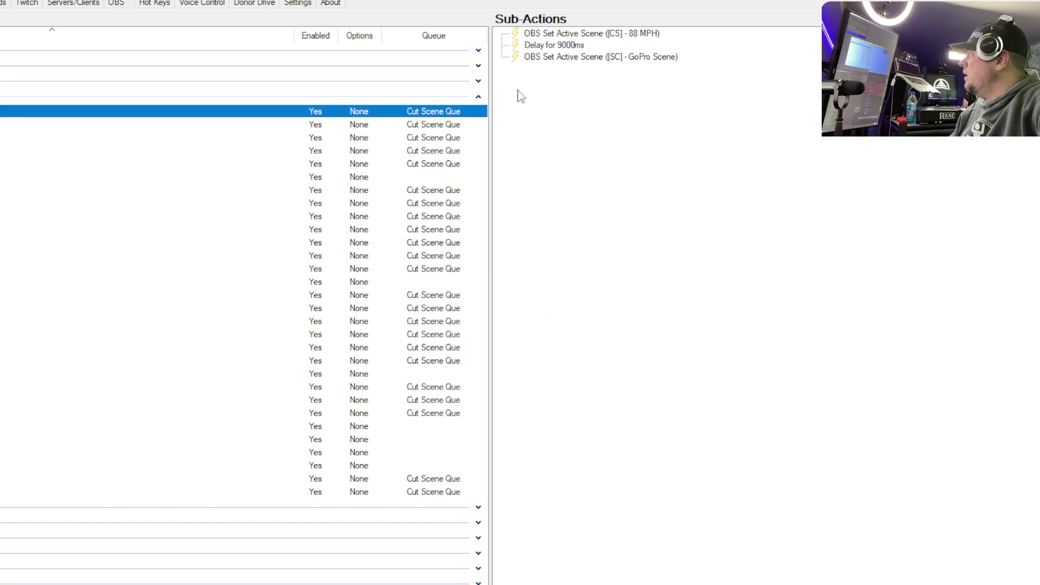
Step: Examine the connection and scene settings of the [CS] - 88 MPH Set Active Scene sub-action and the OBS sub-actions available to add
right_click(563, 34)
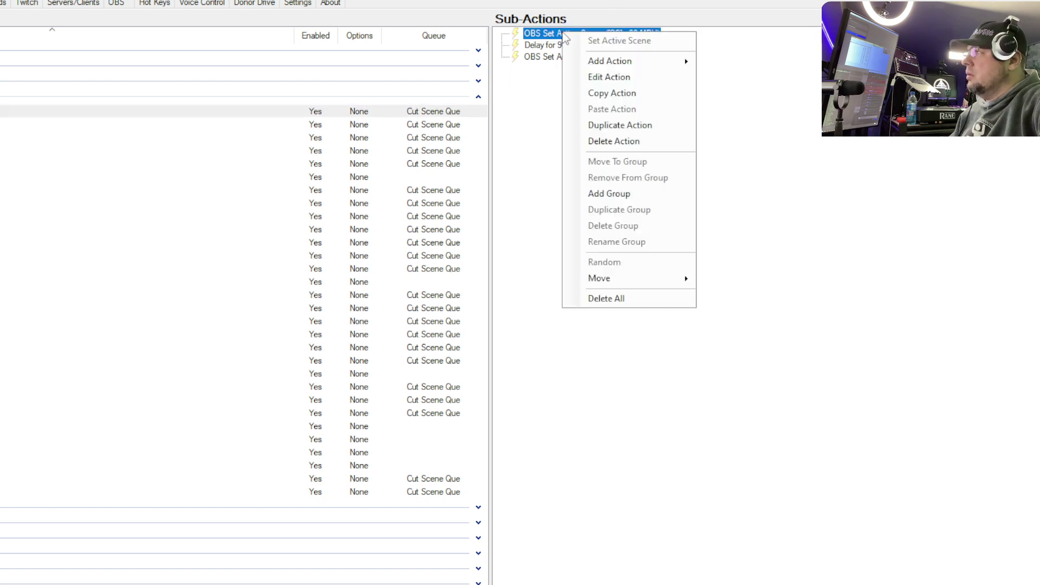
click(606, 79)
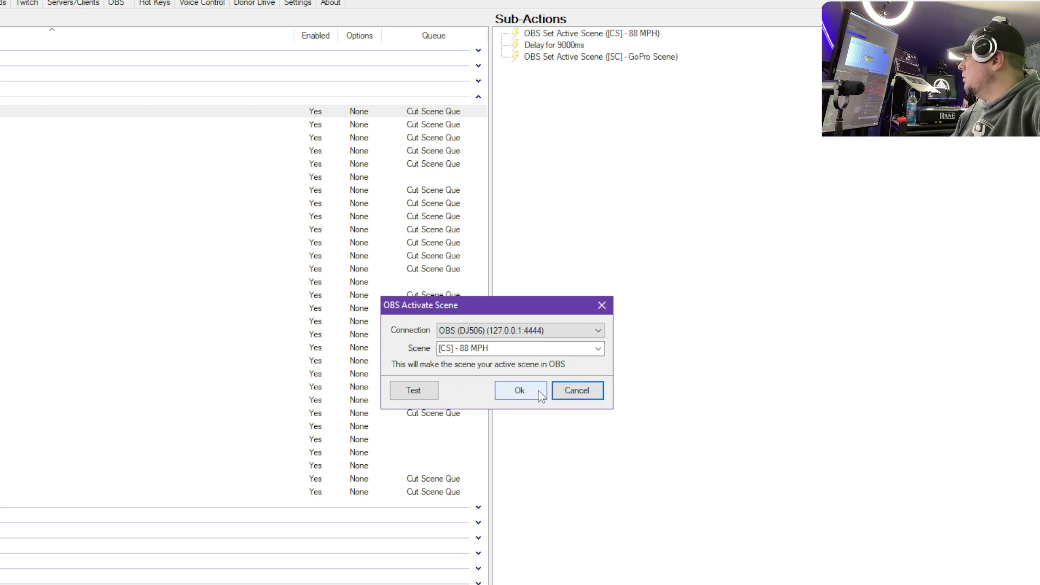
click(567, 391)
right_click(578, 172)
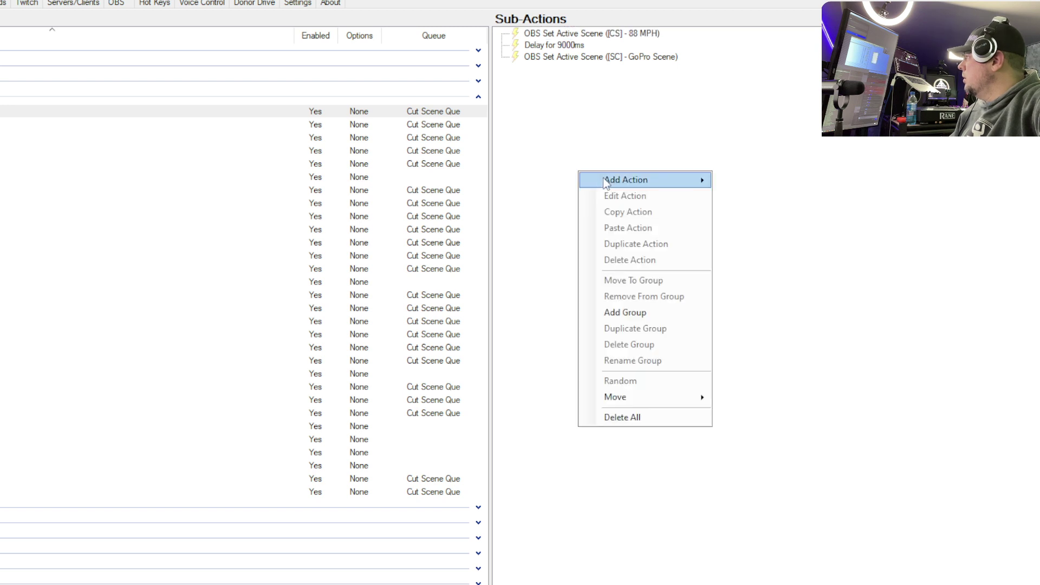
mouse_move(607, 180)
mouse_move(757, 409)
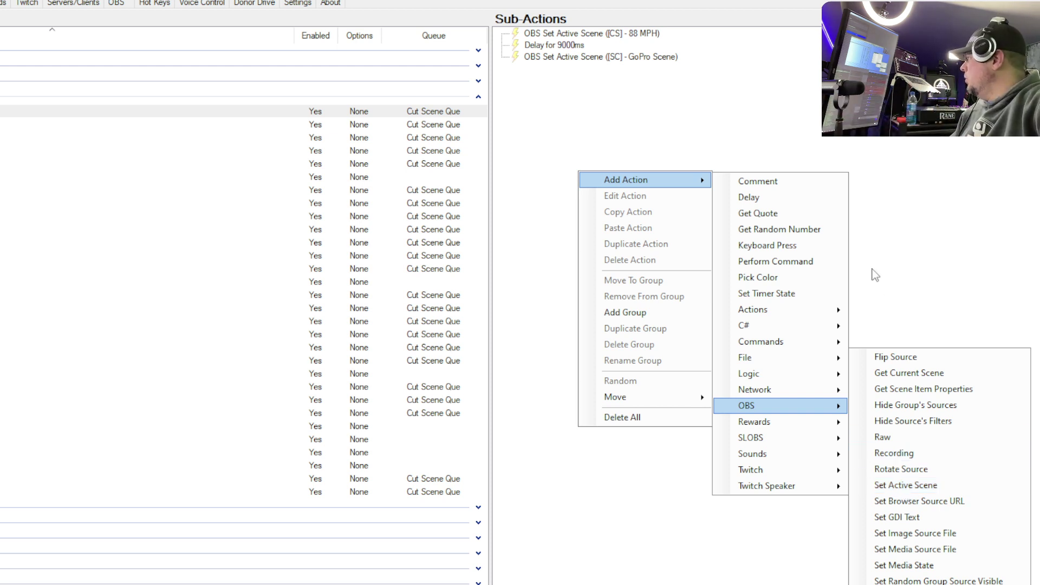
click(896, 240)
click(573, 33)
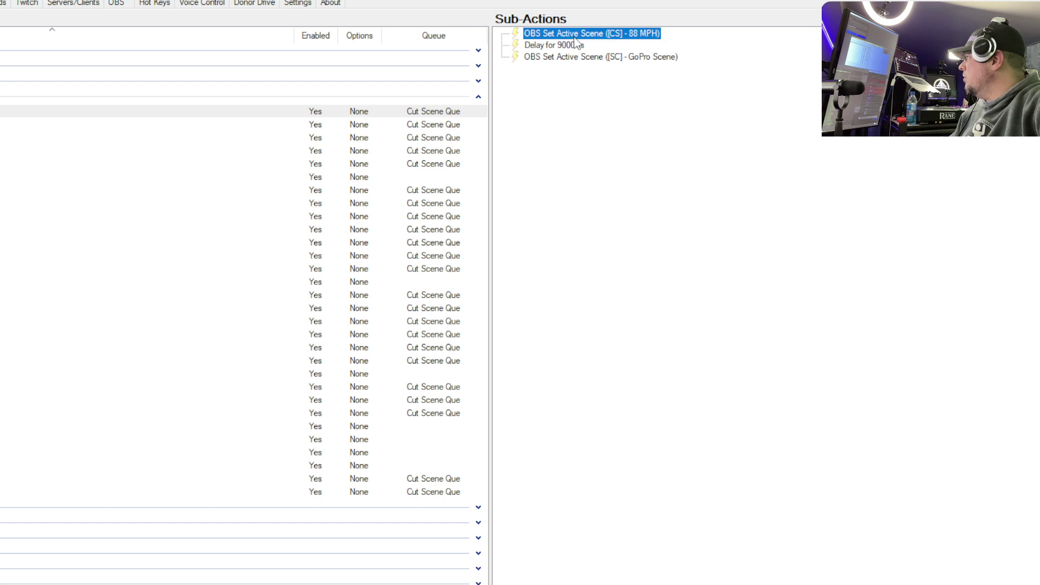
right_click(573, 34)
click(602, 82)
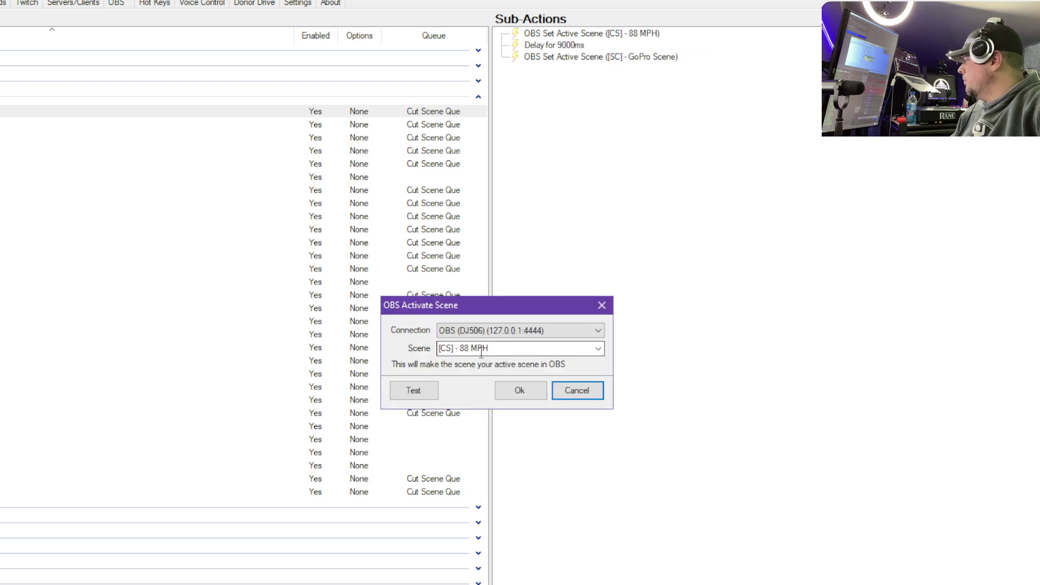
click(529, 395)
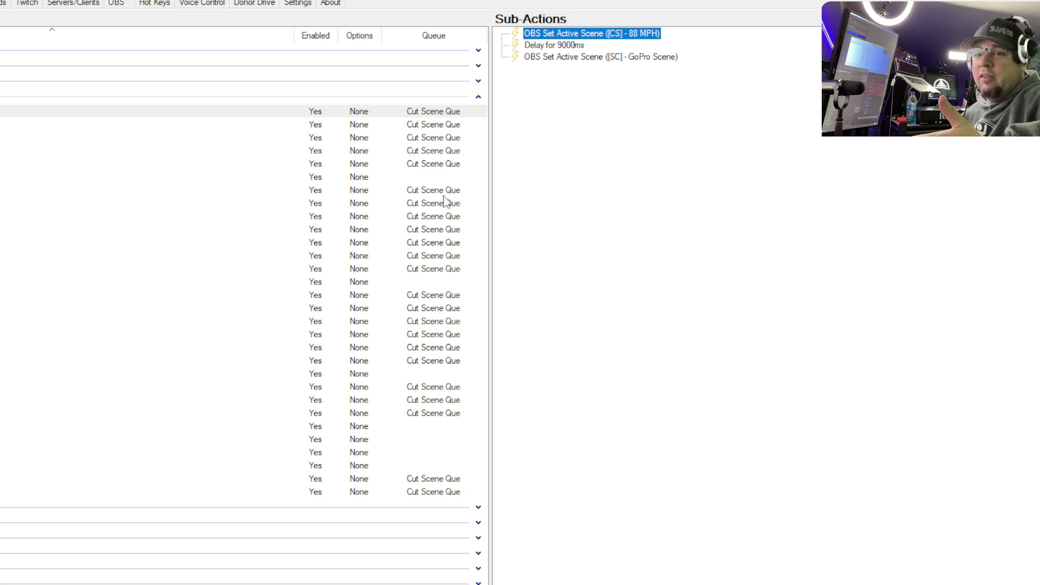
Step: Set up a new Delay sub-action of 9000 ms and cancel it without adding it
right_click(639, 226)
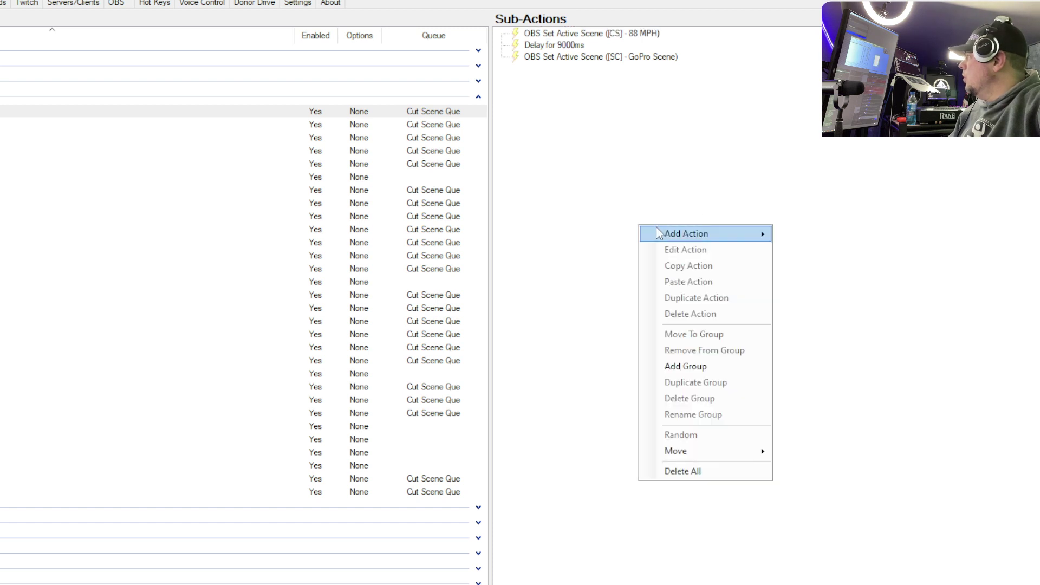
mouse_move(663, 233)
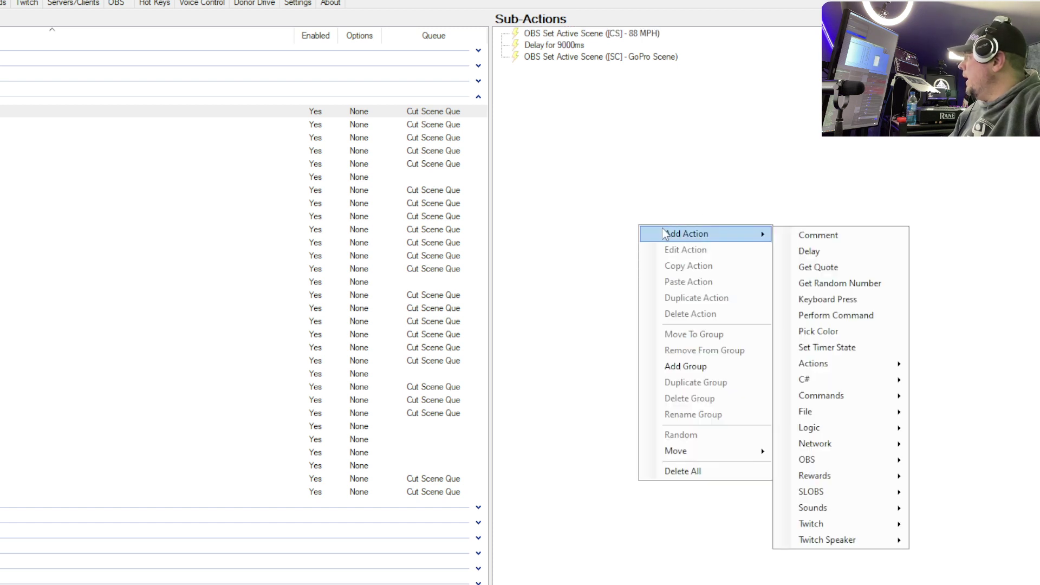
click(804, 252)
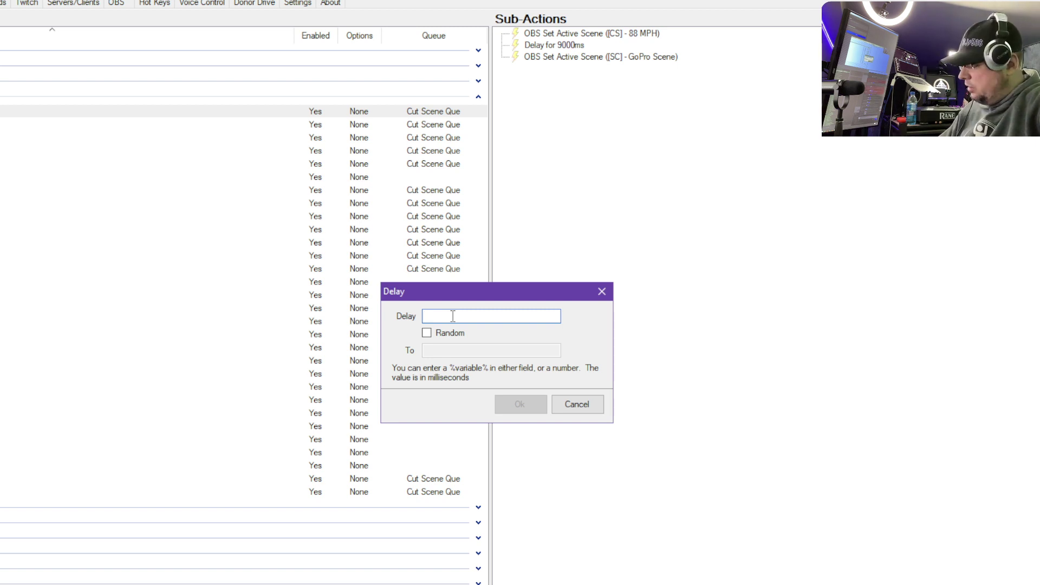
text(9000)
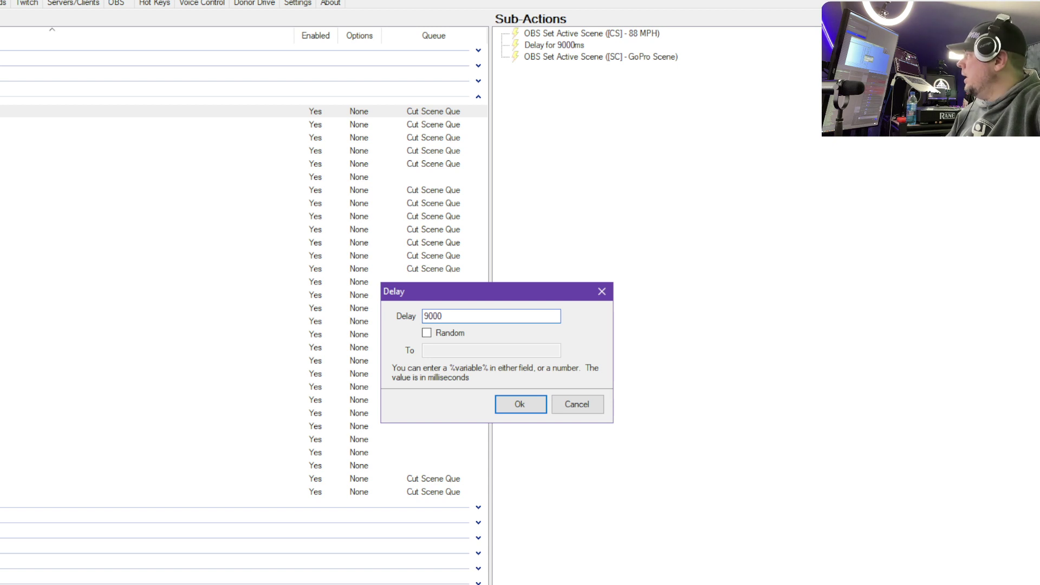
click(578, 405)
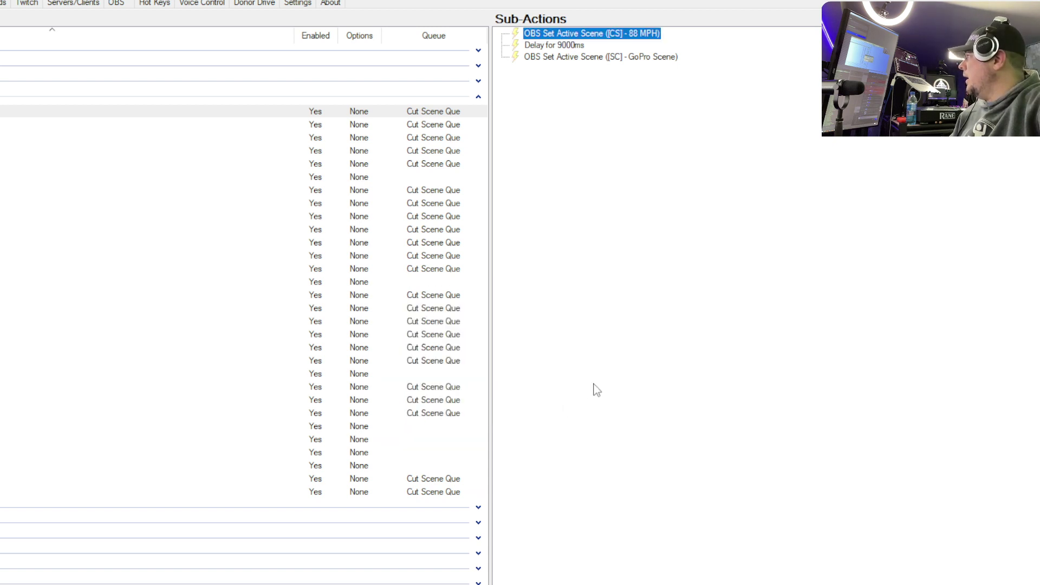
Step: Show where an OBS Set Active Scene sub-action is added, and review the settings of the one for [SC] - GoPro Scene
click(546, 47)
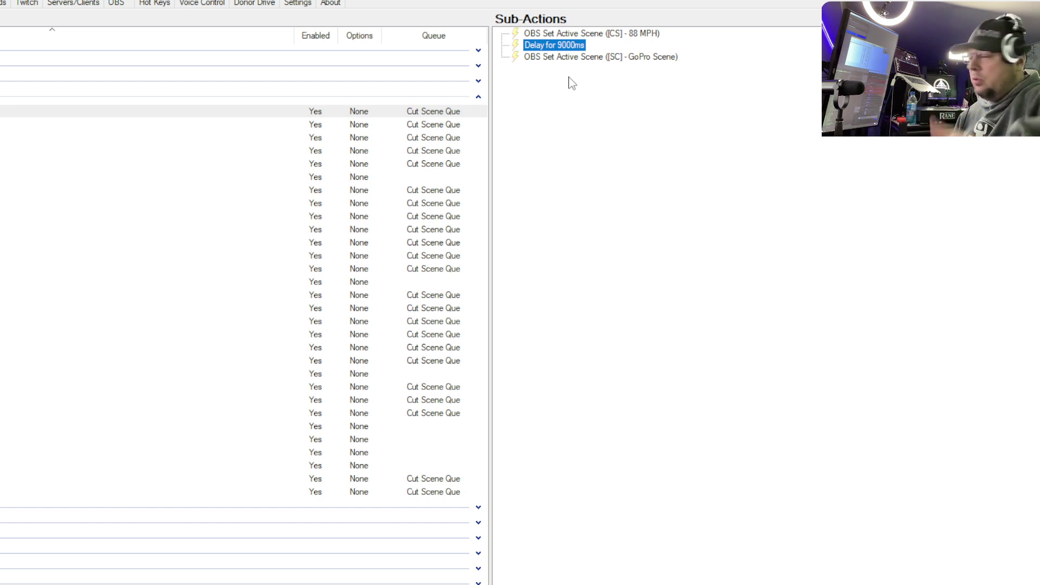
right_click(573, 172)
mouse_move(603, 178)
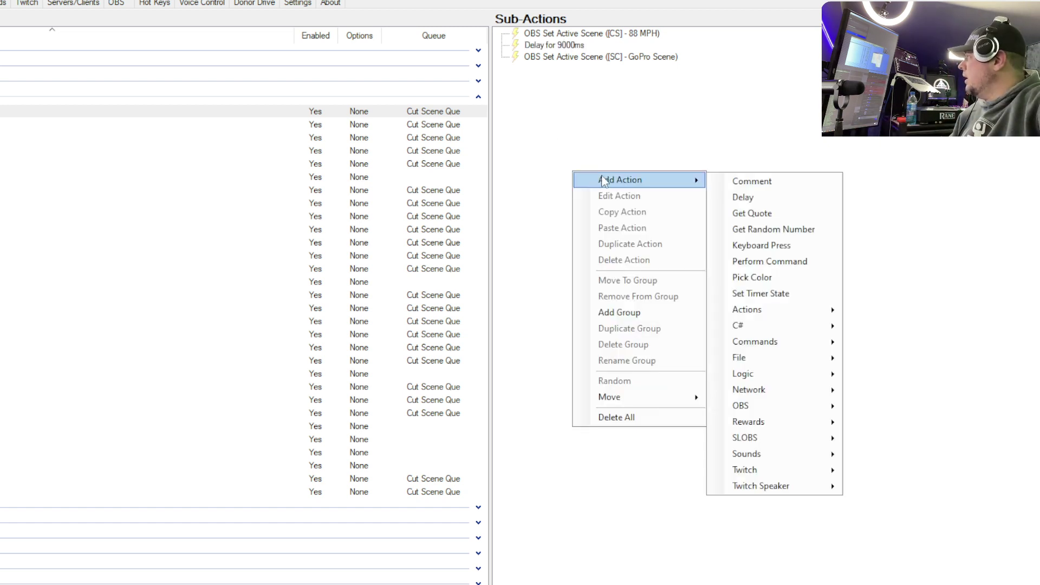
mouse_move(765, 407)
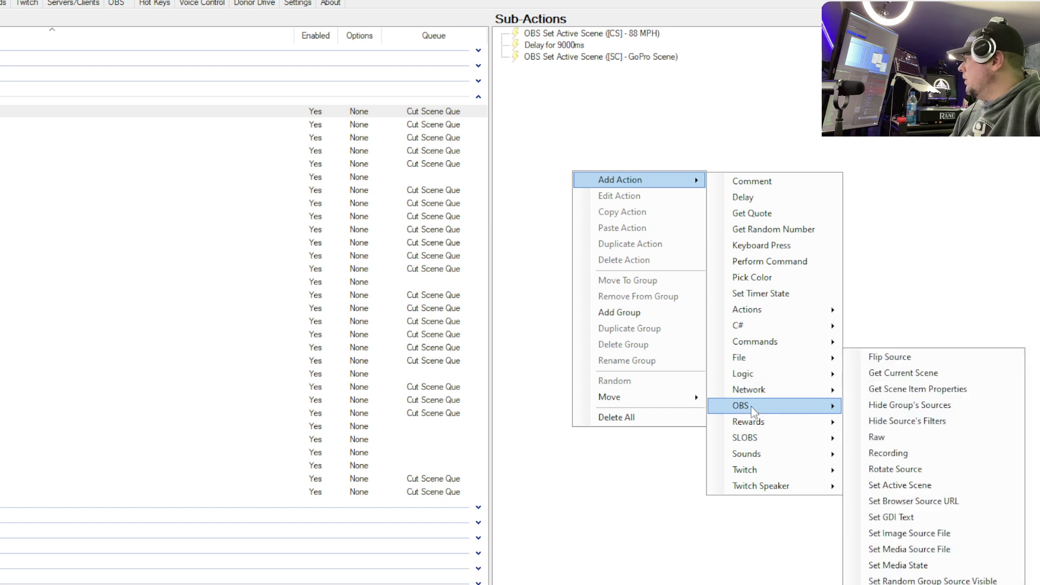
click(897, 485)
right_click(558, 56)
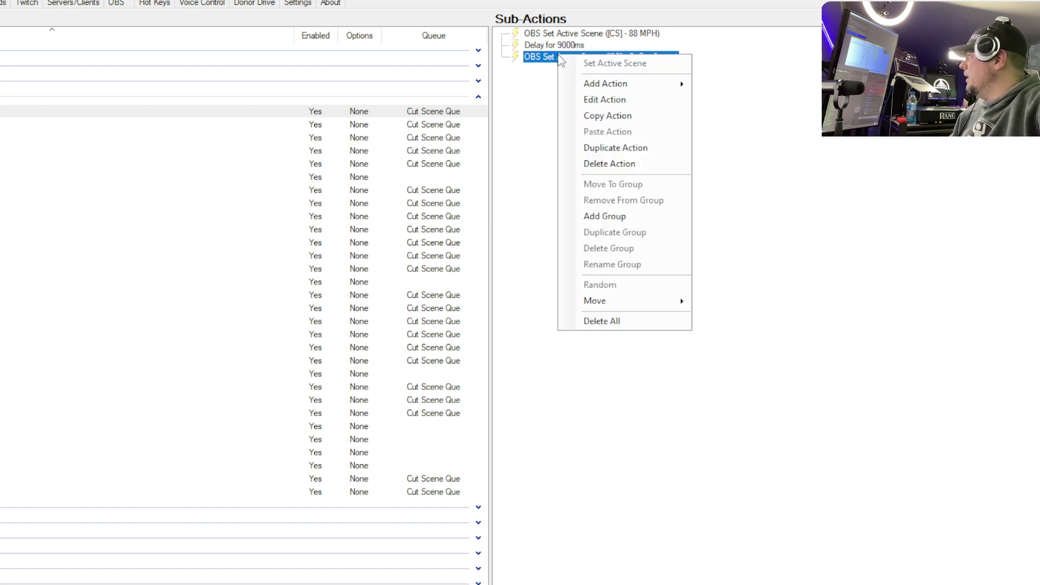
click(589, 100)
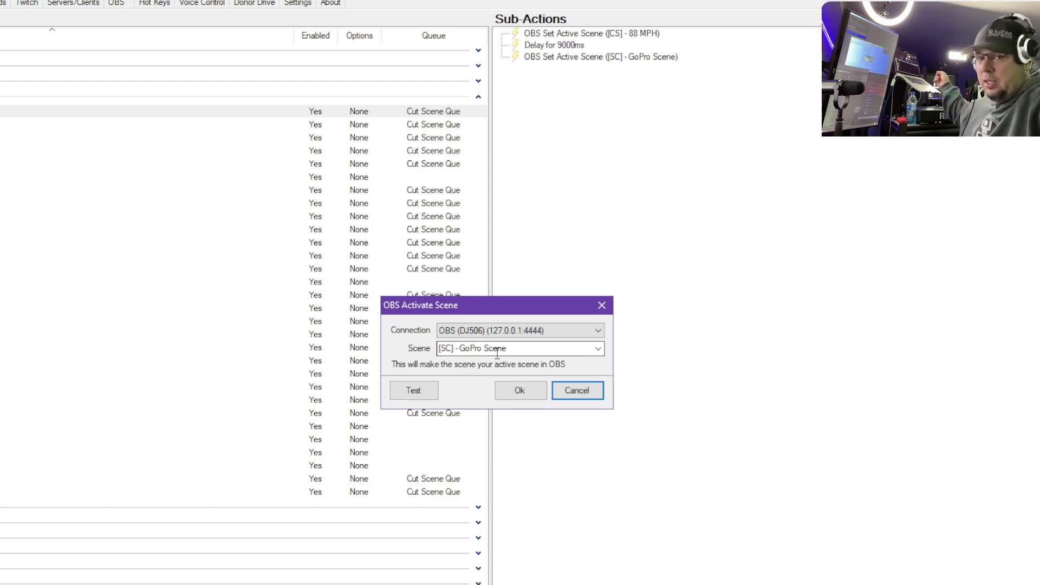
click(535, 397)
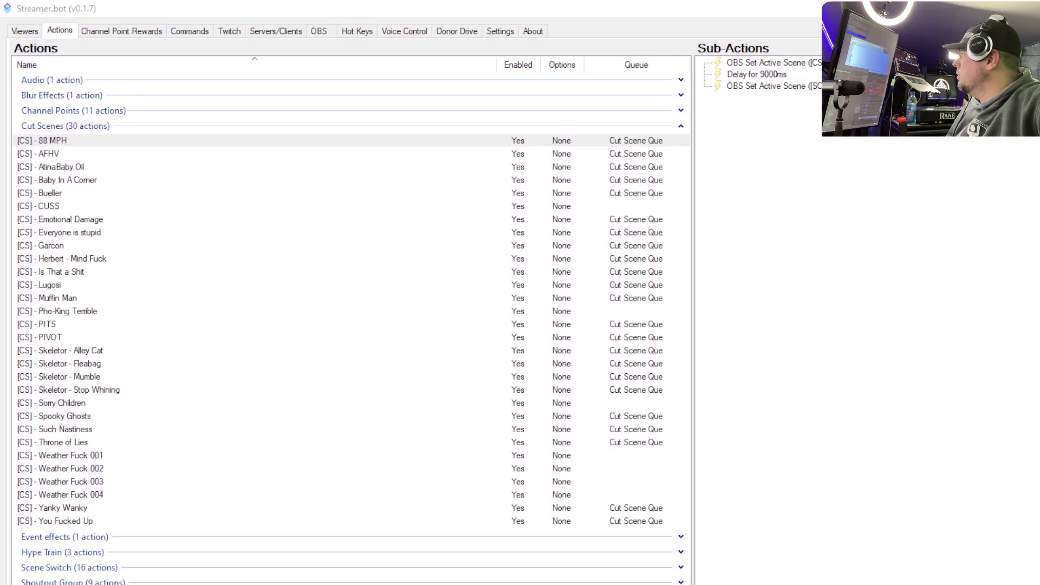
Step: Show the channel point rewards and examine the list sorted by reward name in descending and ascending order
click(127, 32)
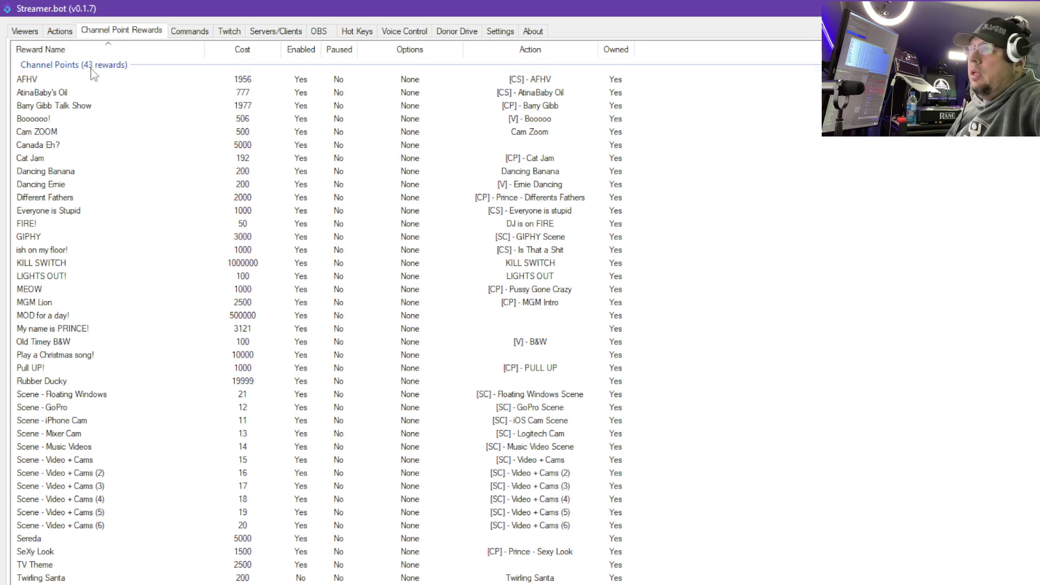
click(115, 50)
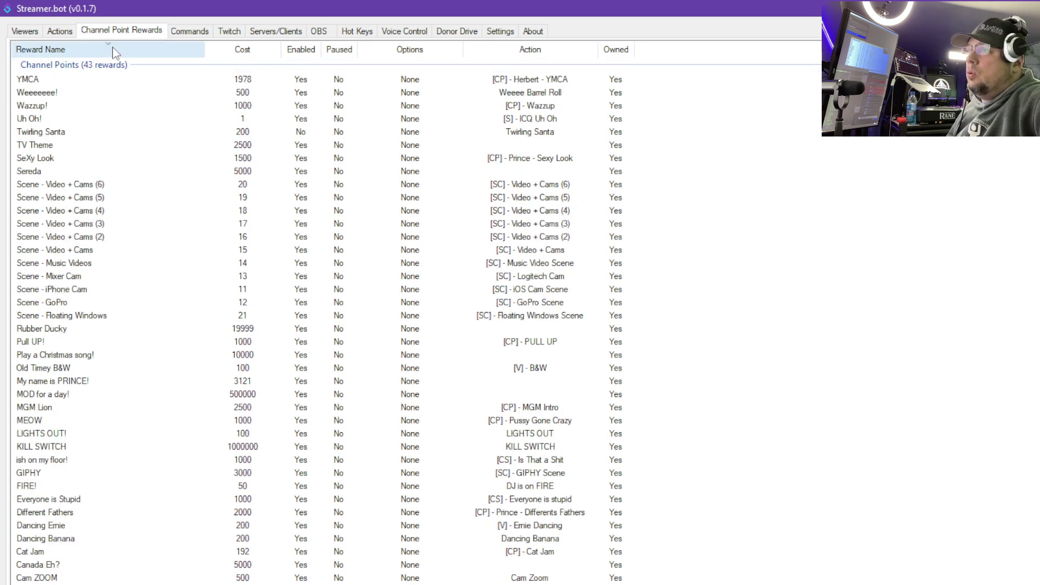
click(114, 50)
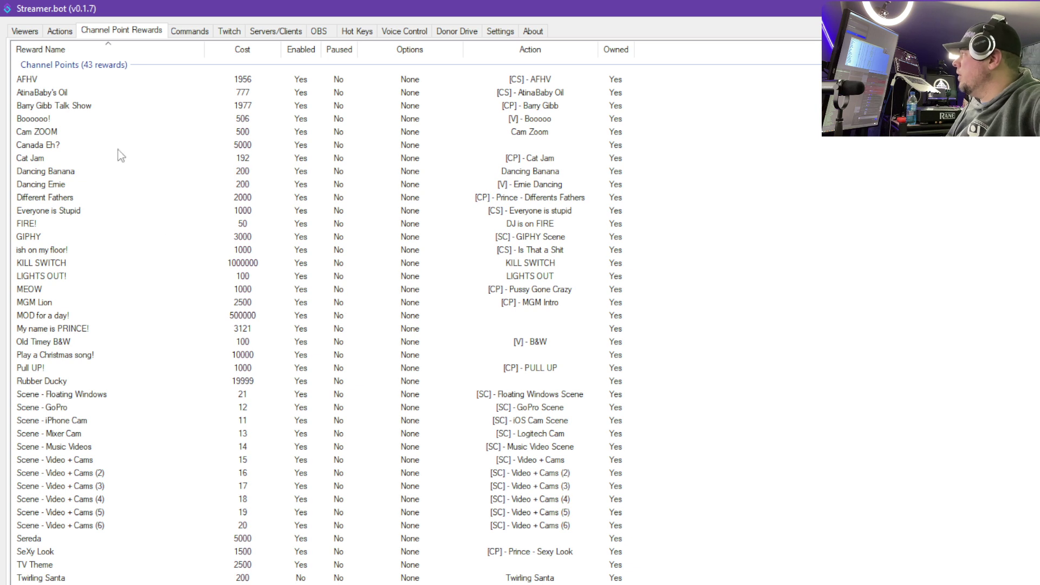
Step: Start a new channel reward titled 88 mph with a cost of 100 and the prompt "Blah blah"
right_click(158, 158)
click(182, 169)
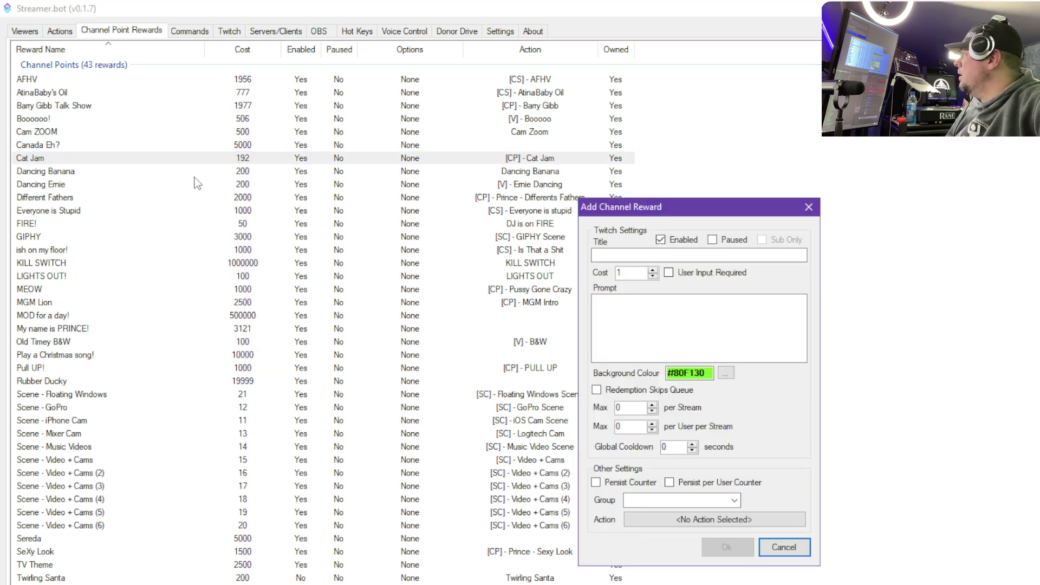
click(636, 255)
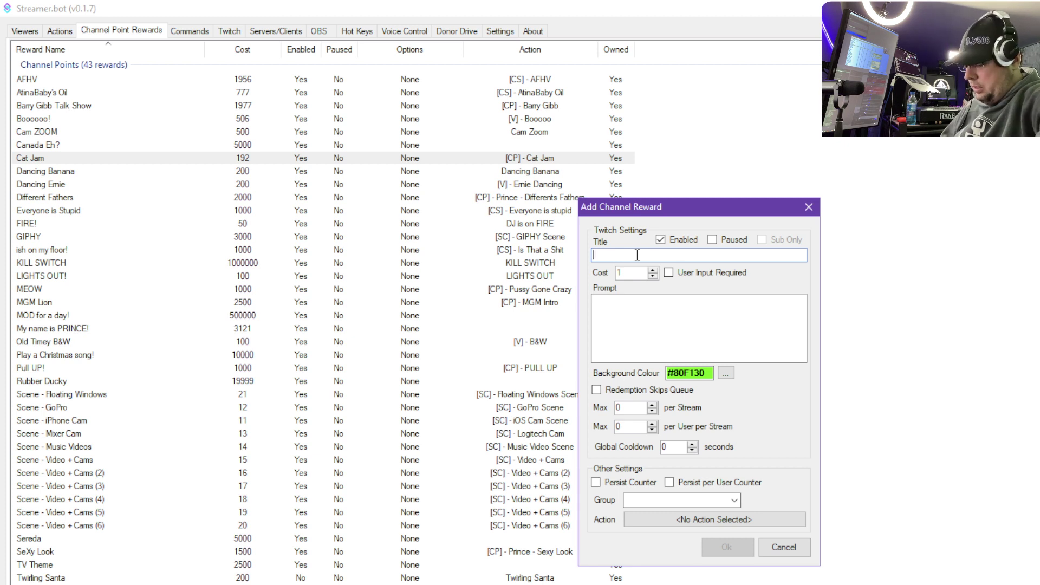
text(88 mph)
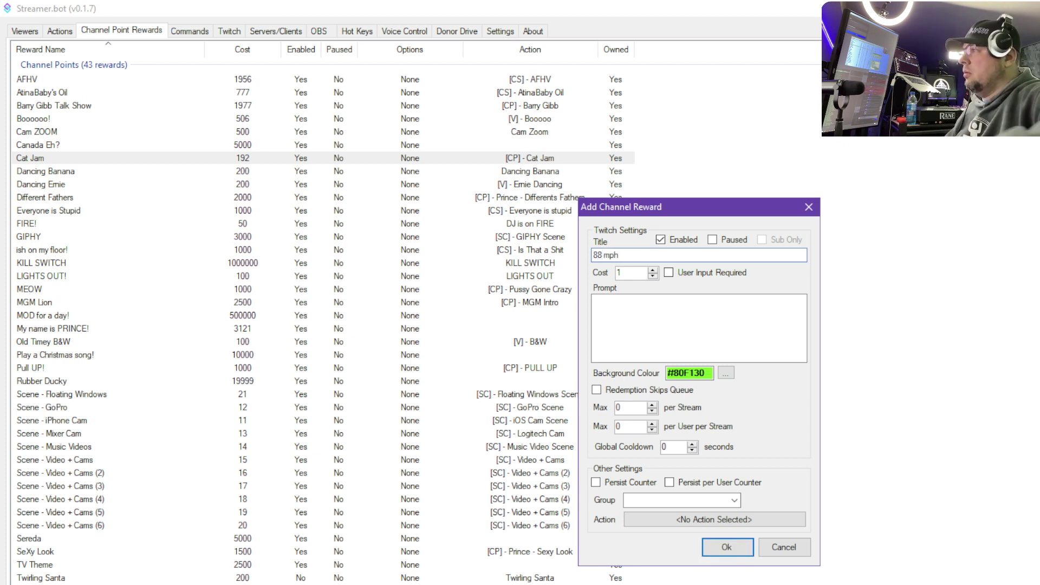
click(638, 274)
text(1)
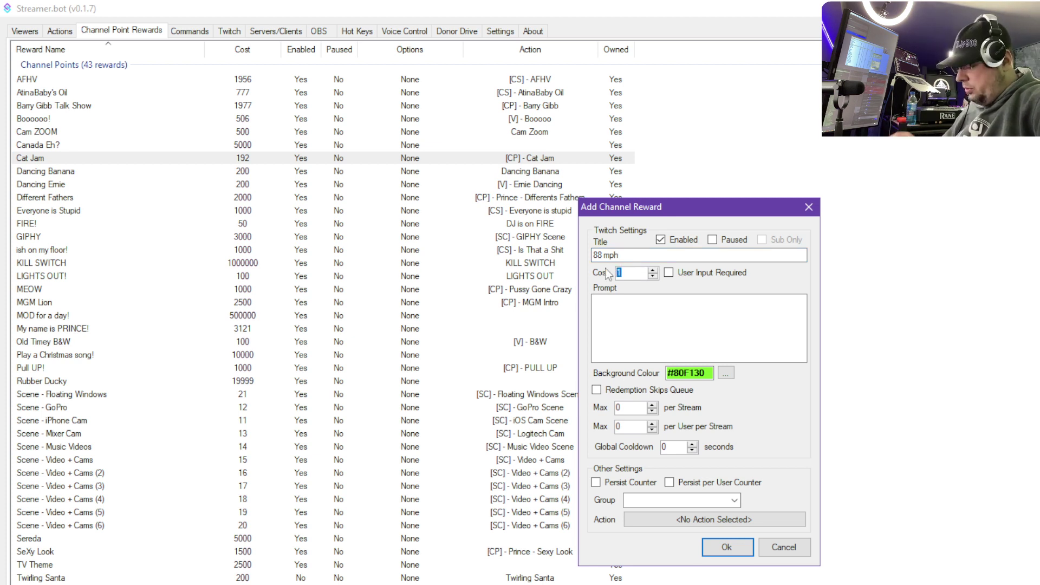
text(00)
click(647, 313)
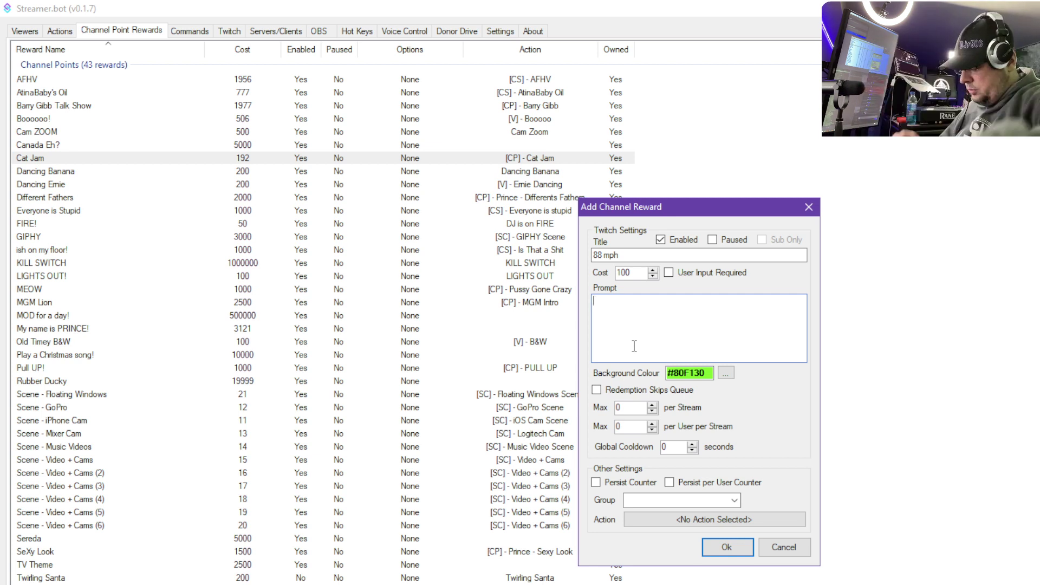
text(Blah blah)
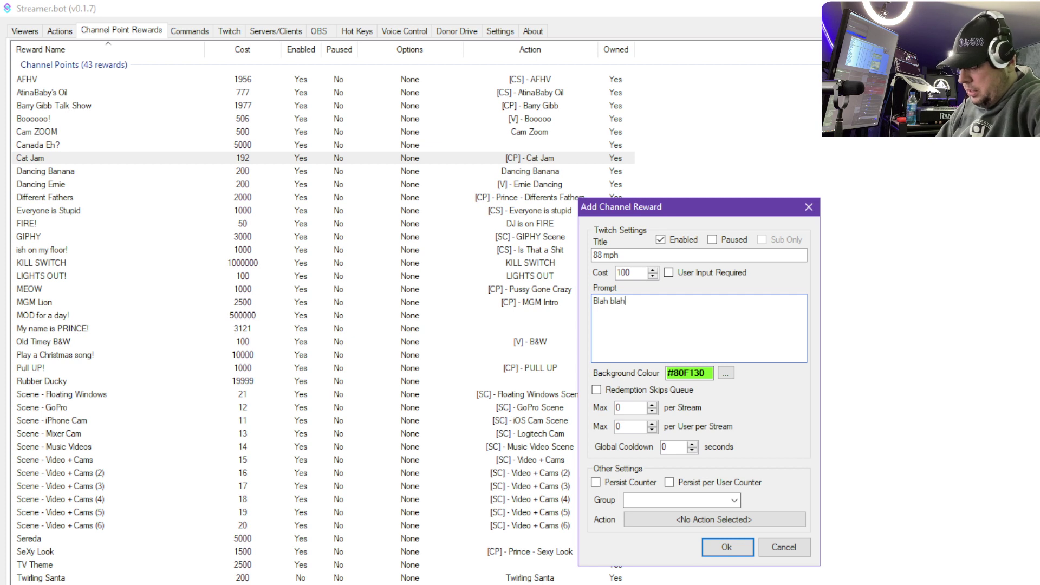
Step: Set the background colour of the 88 mph reward to blue, #0000FF
click(726, 372)
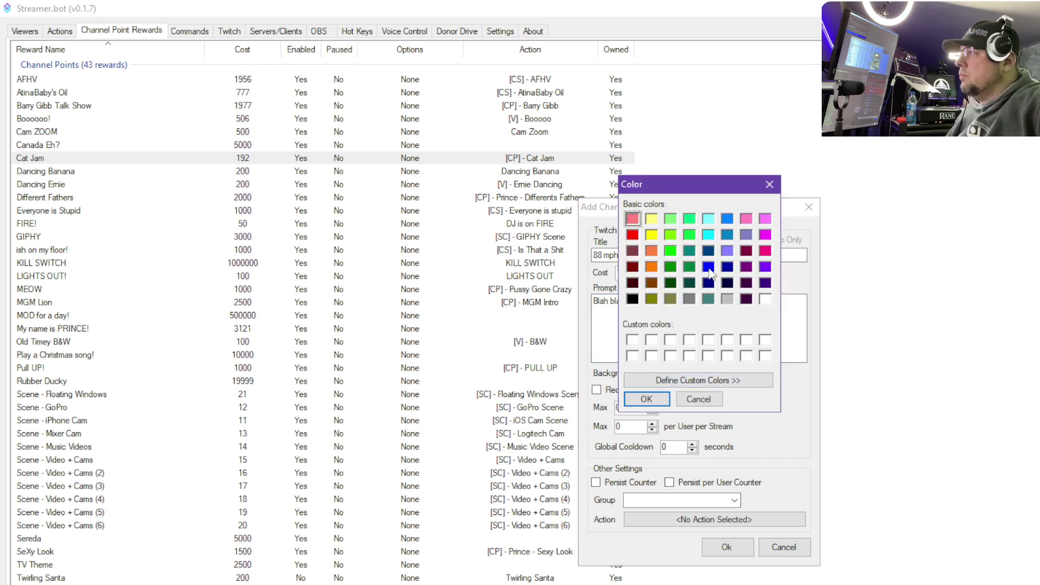
click(708, 267)
click(646, 401)
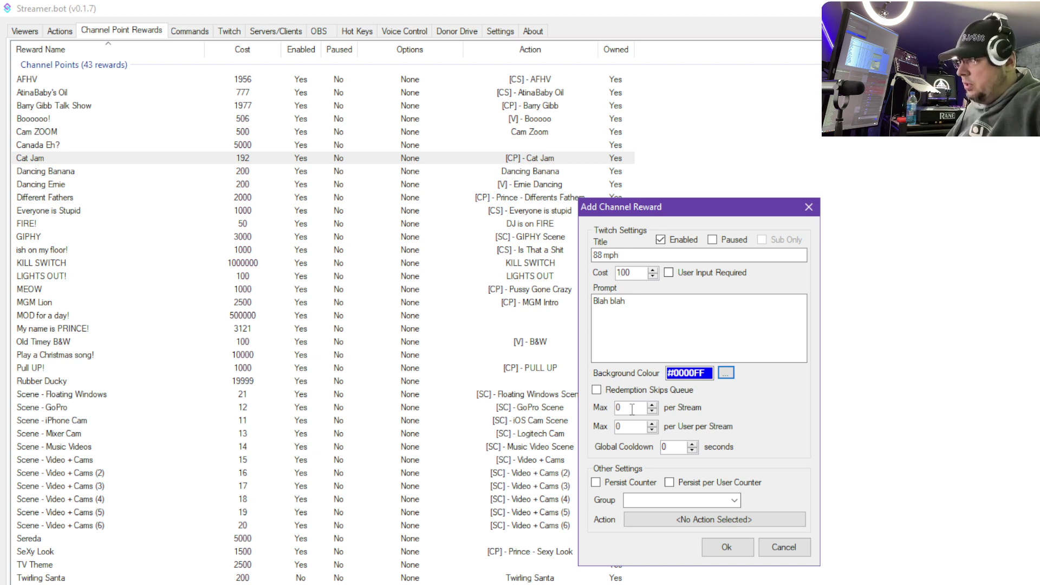
Step: Limit the reward to 2 per stream and 1 per user per stream, with a global cooldown of 1000 seconds
click(632, 409)
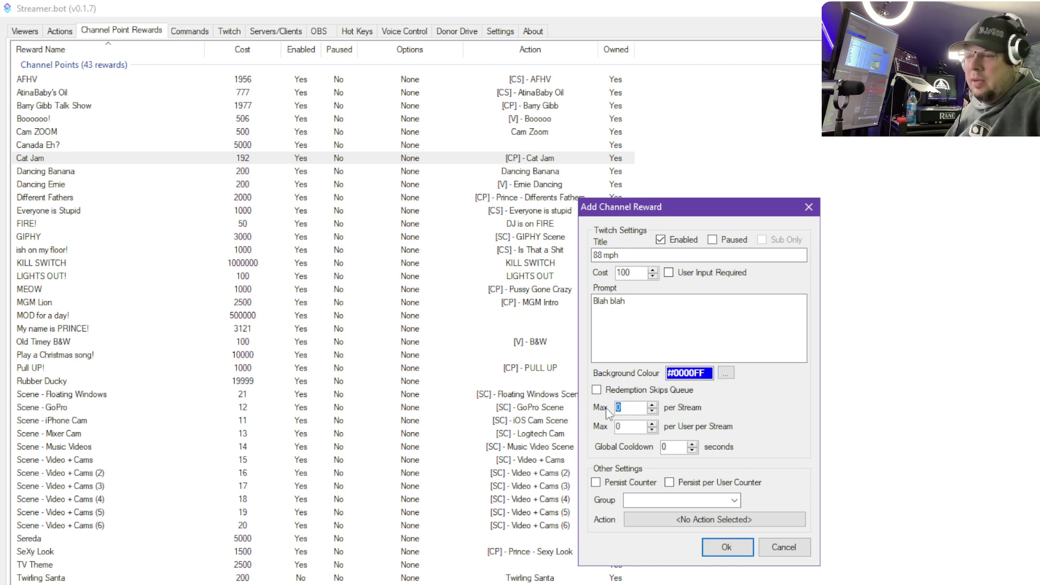
text(2)
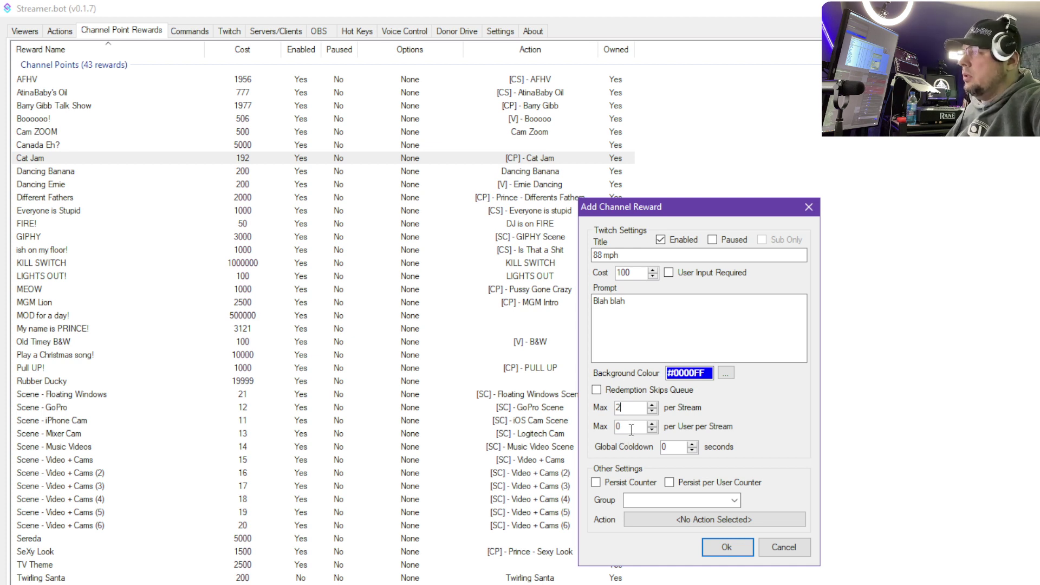
key(Tab)
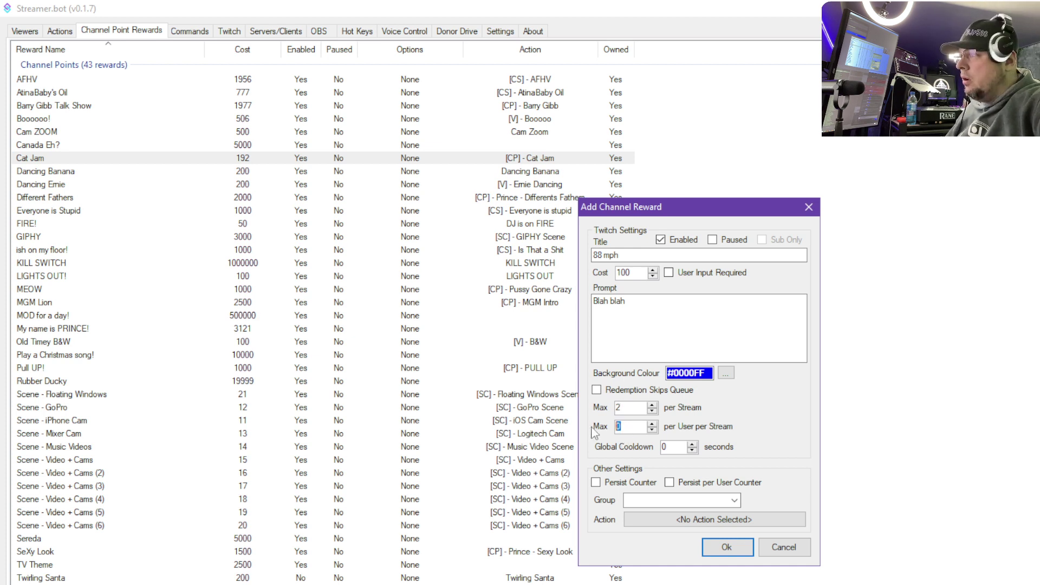
text(1)
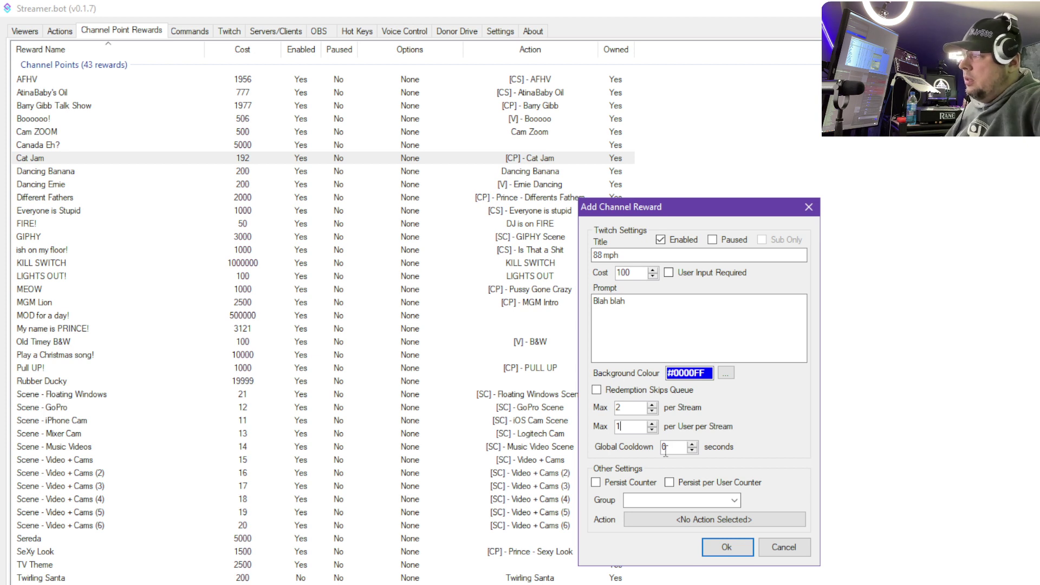
key(Tab)
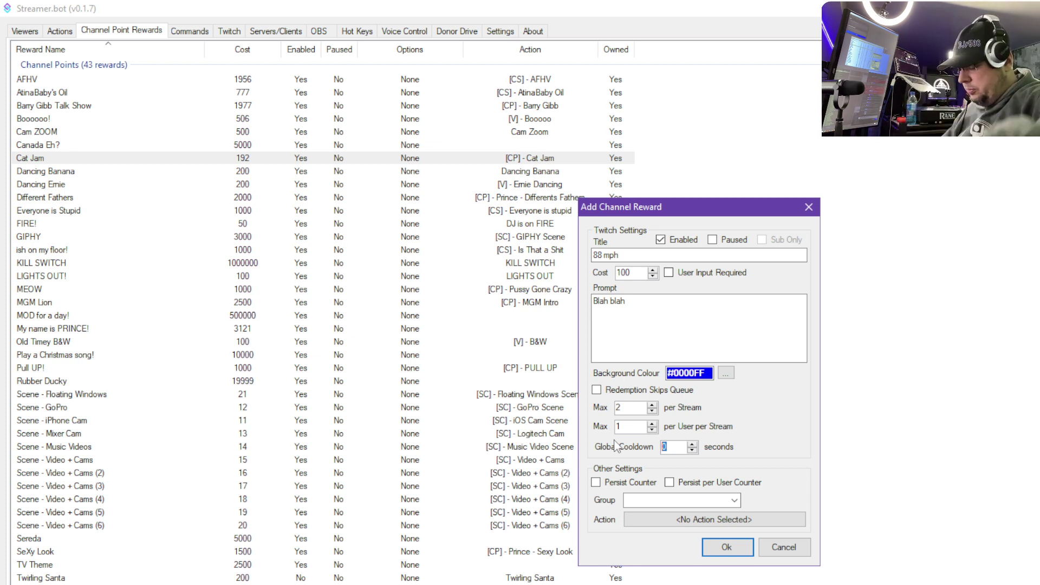
text(1000)
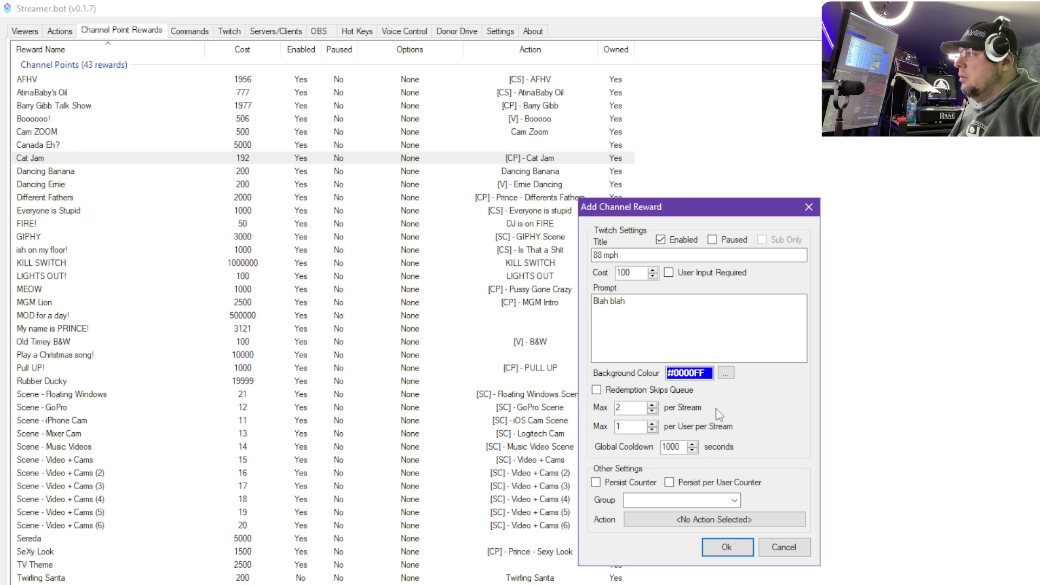
Step: Assign the reward to the Channel Points group, link it to the [CS] - 88 MPH action, and save it
click(734, 500)
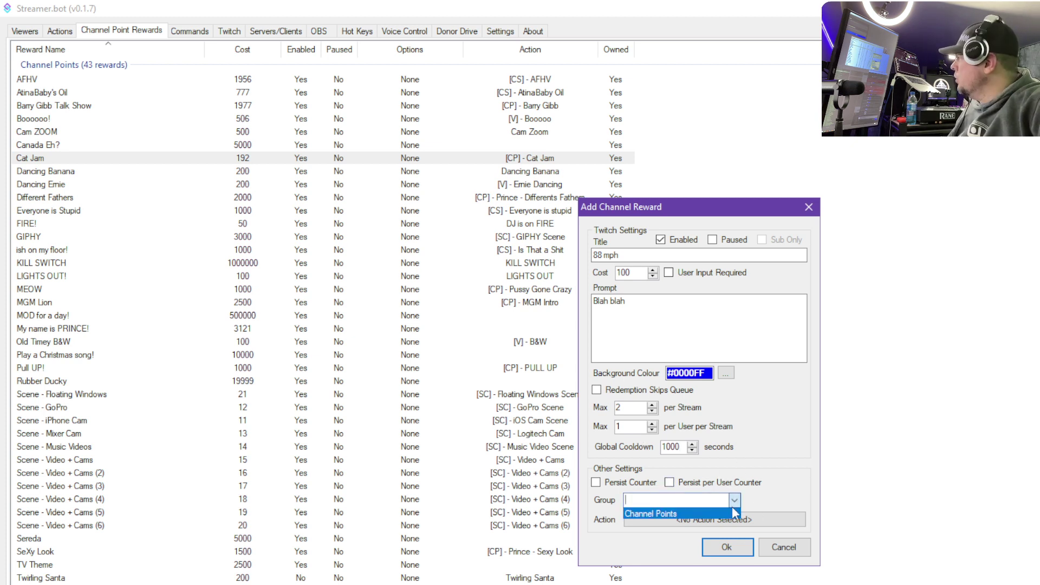
click(672, 515)
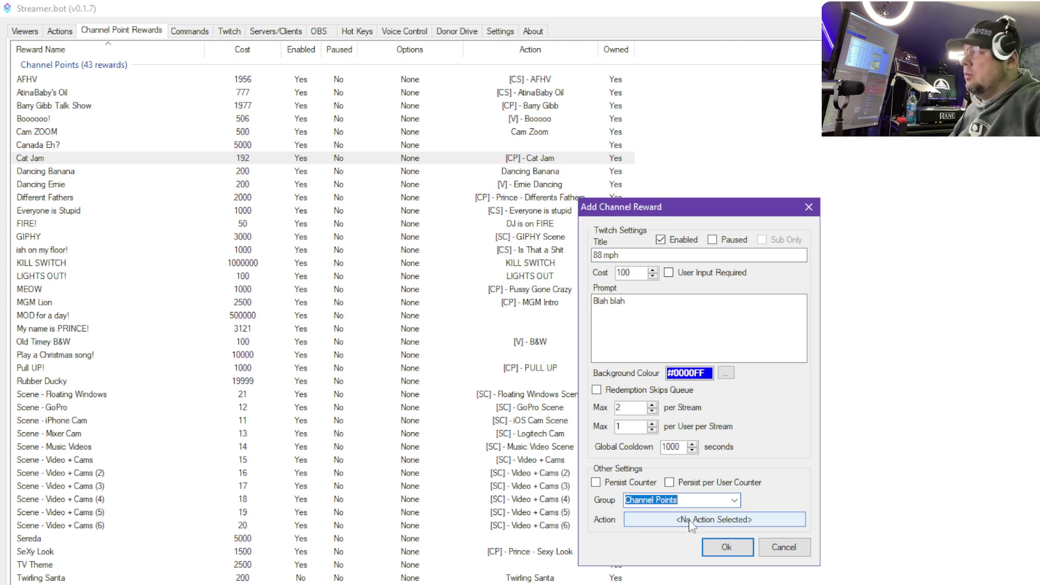
click(691, 521)
scroll(623, 416, down, 4)
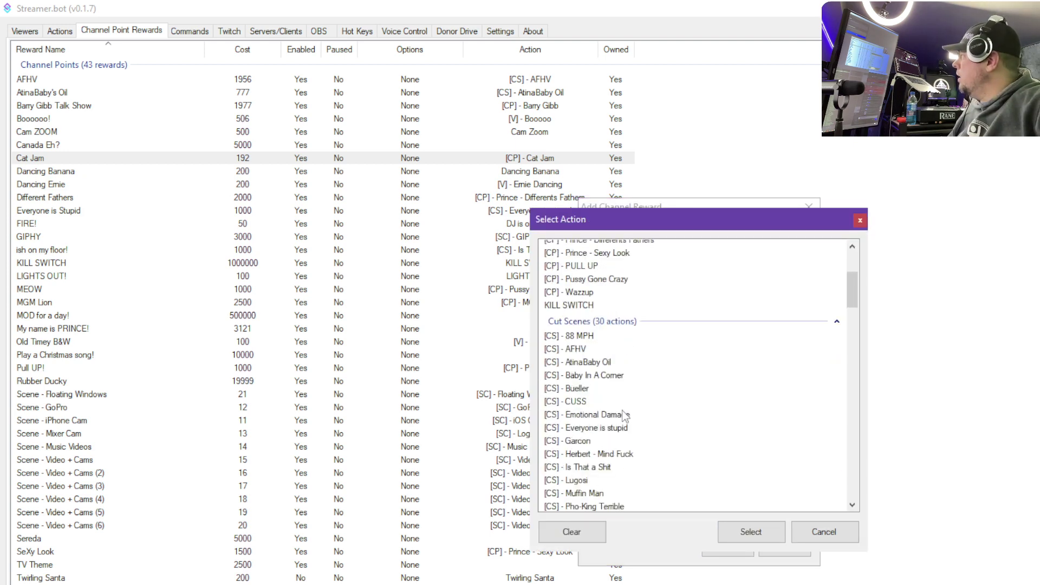
click(567, 336)
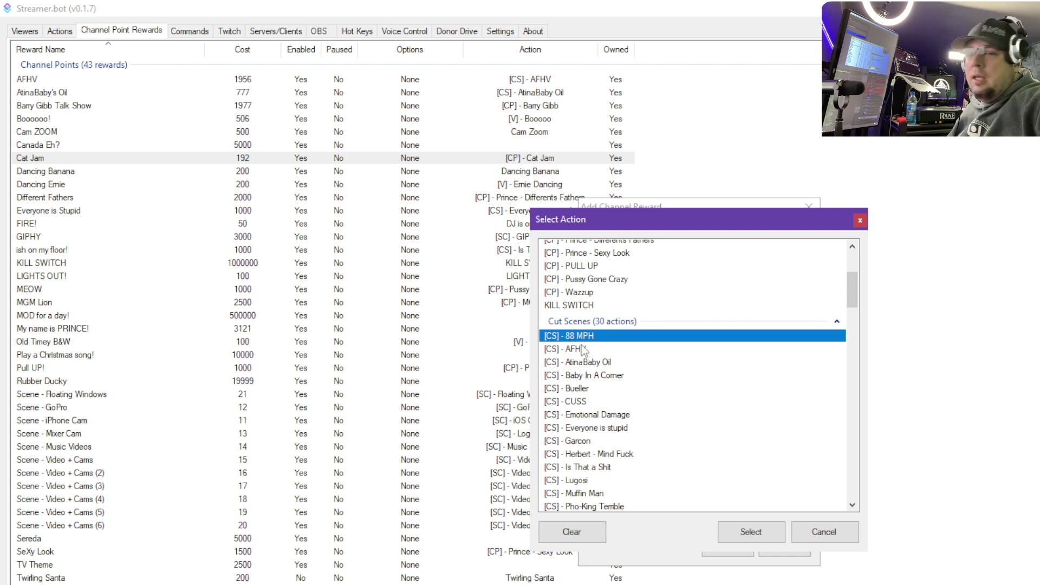
click(751, 536)
click(727, 549)
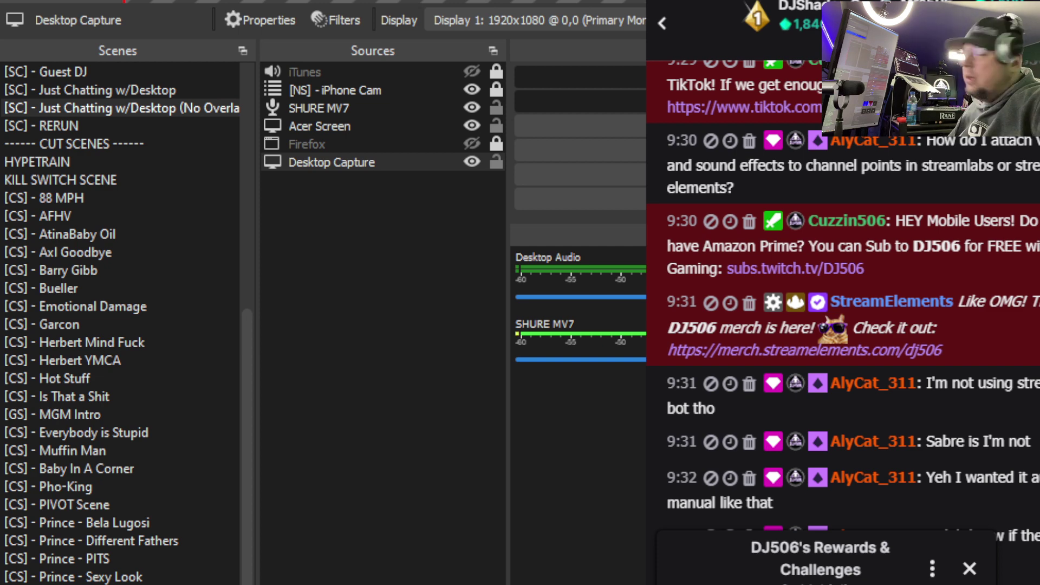
Step: In OBS, reposition the chat dock while examining the scene list around [SC] - GoPro Scene and the reward redemptions in chat
drag(809, 1, 600, 1)
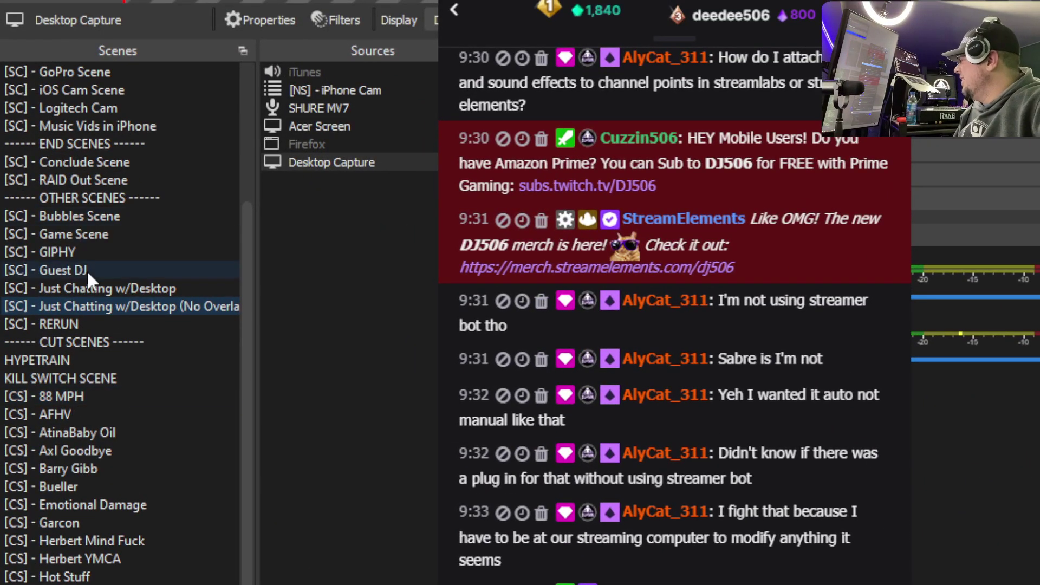
scroll(87, 270, up, 5)
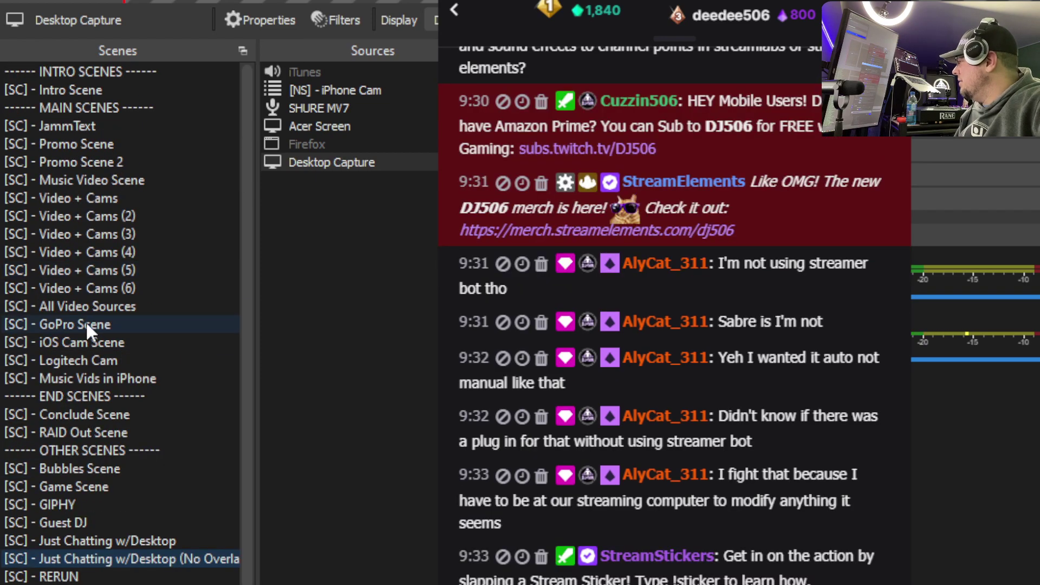
click(86, 324)
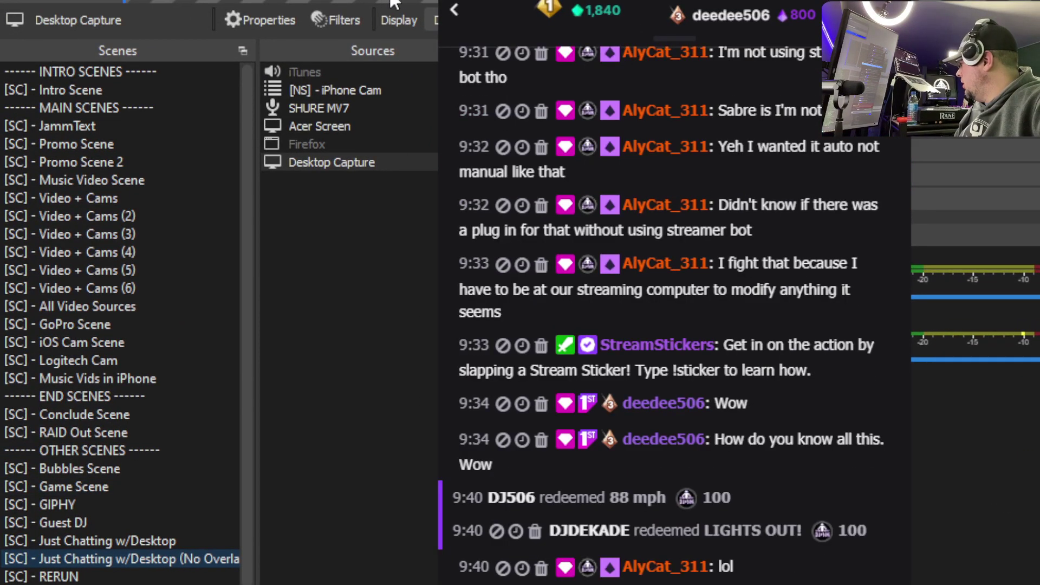
drag(671, 1, 709, 46)
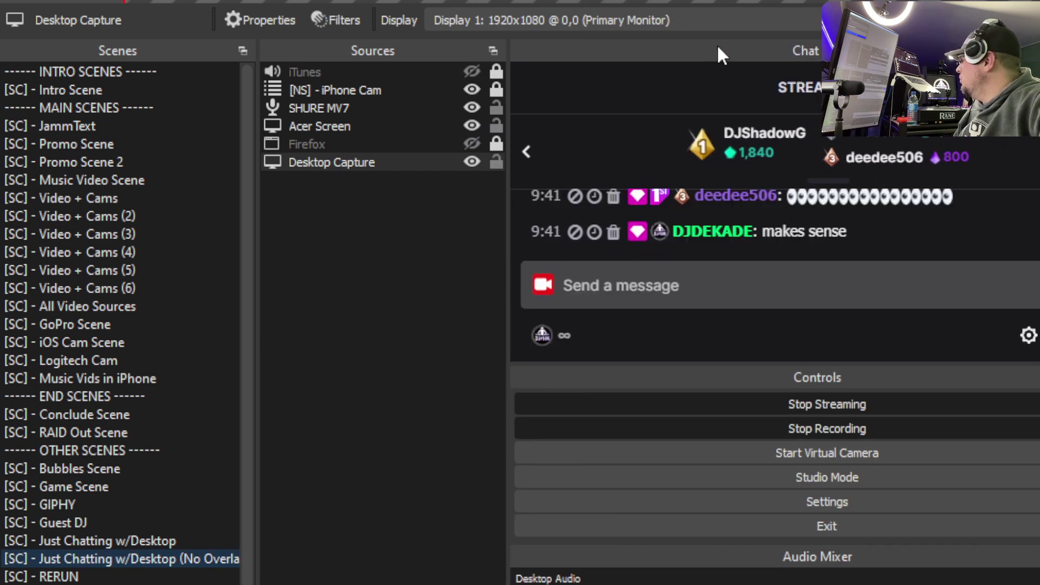
drag(806, 50, 940, 1)
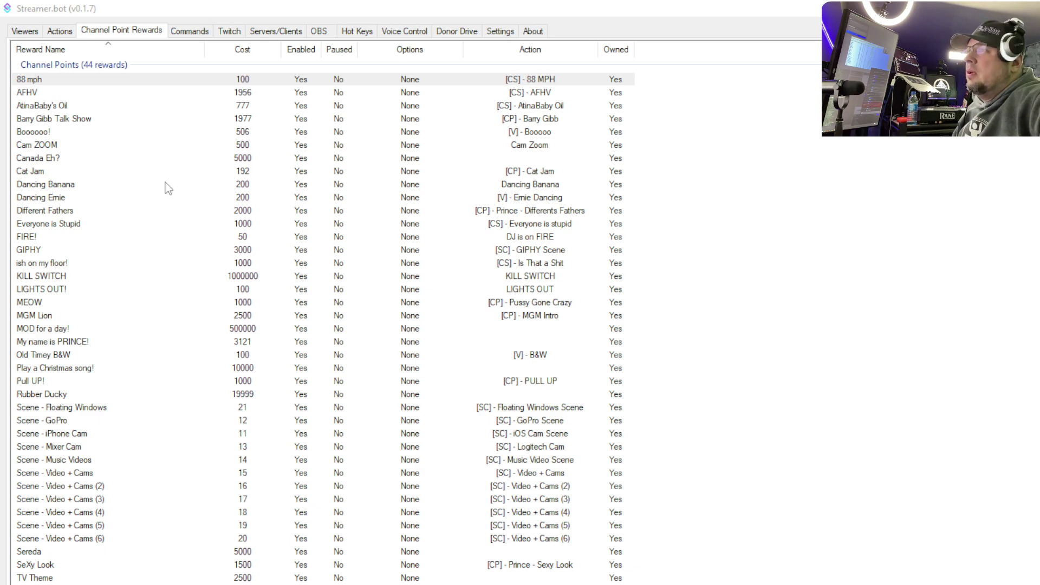
Step: In Streamer.bot, review the Scene Switch actions and the name, group and queue settings of [SC] - Floating Windows Scene
click(56, 35)
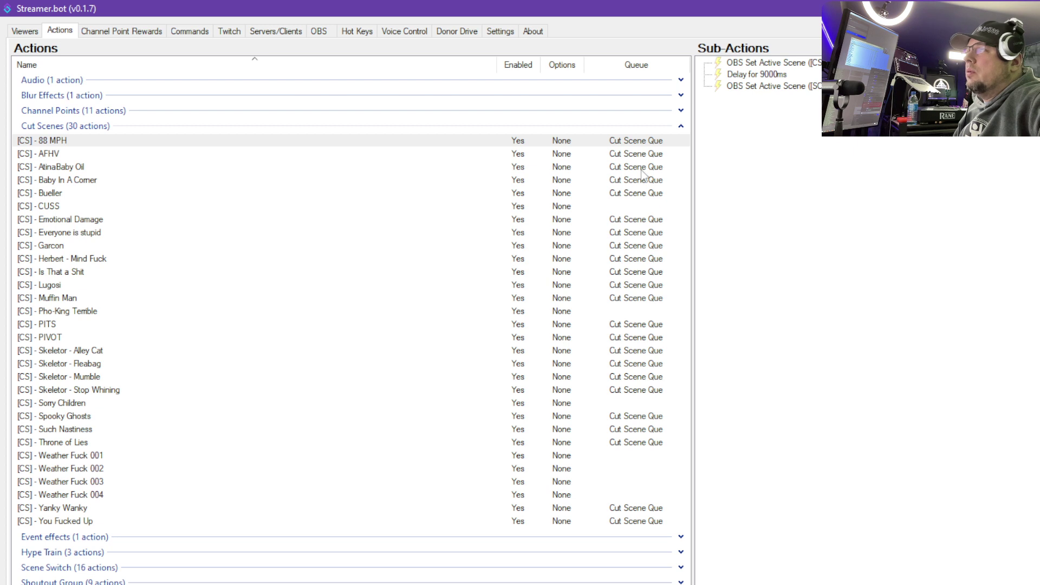
click(681, 129)
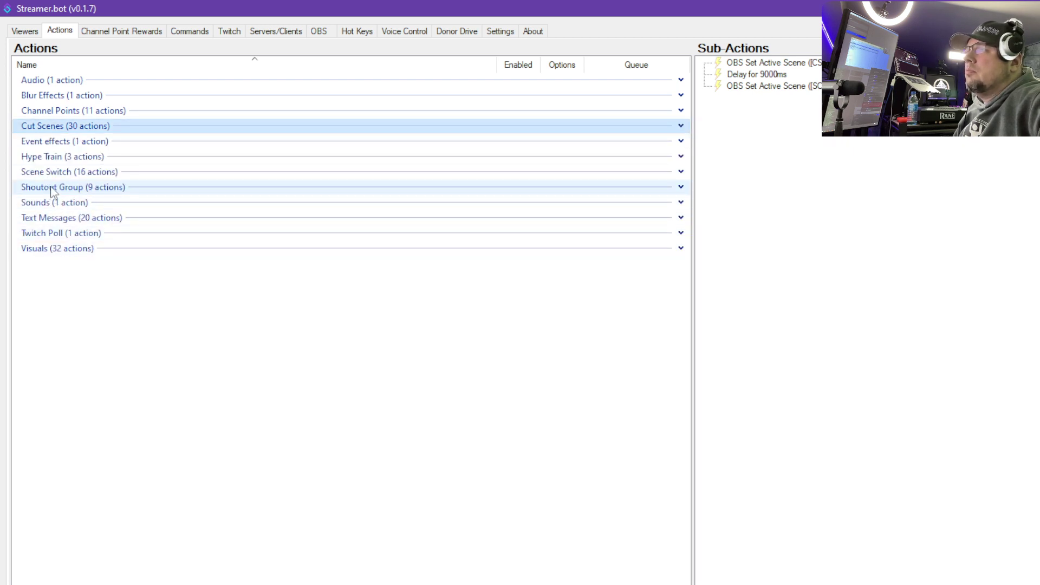
click(681, 172)
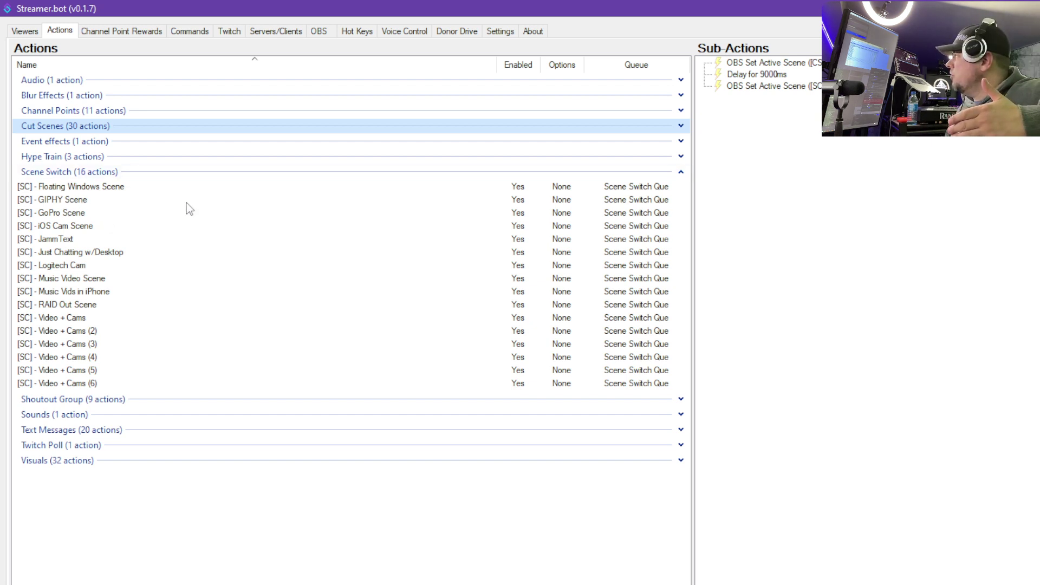
click(98, 189)
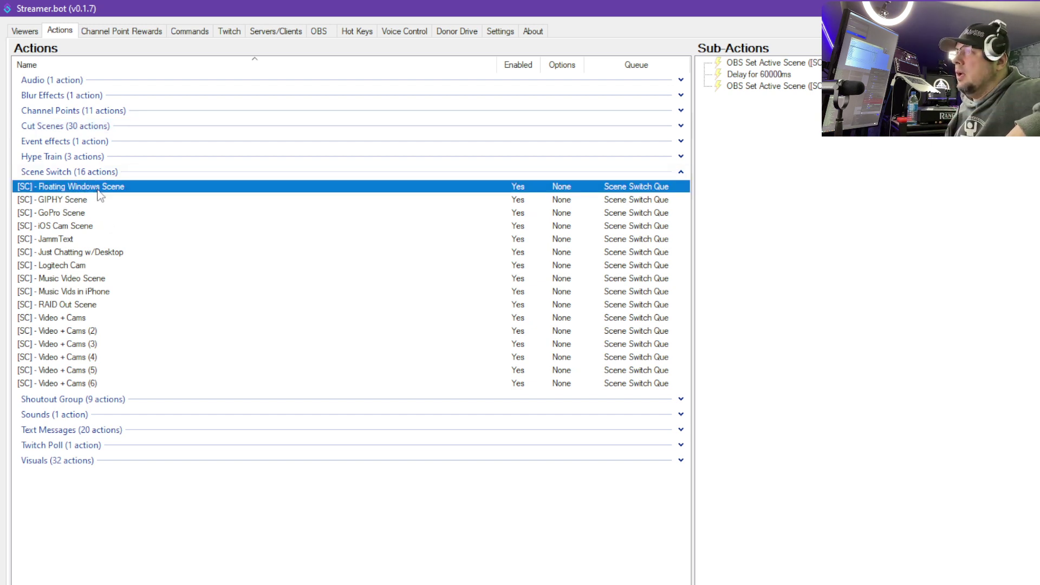
right_click(98, 189)
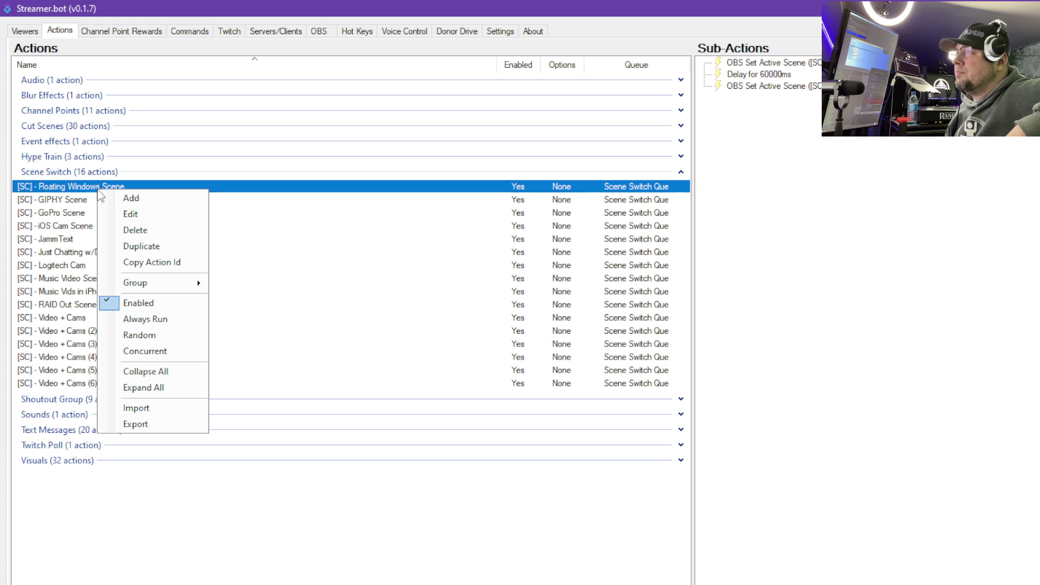
click(136, 214)
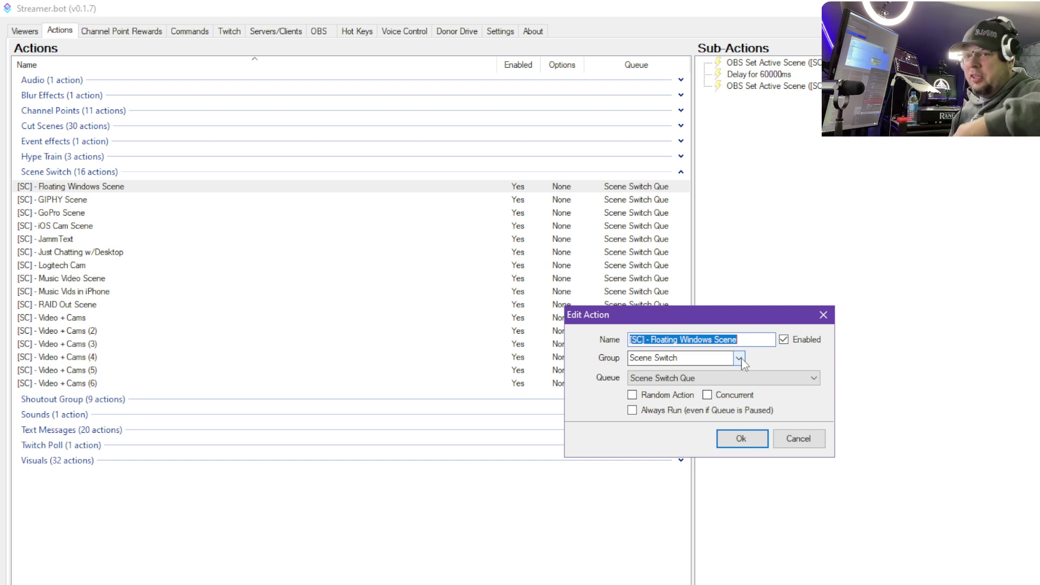
click(741, 439)
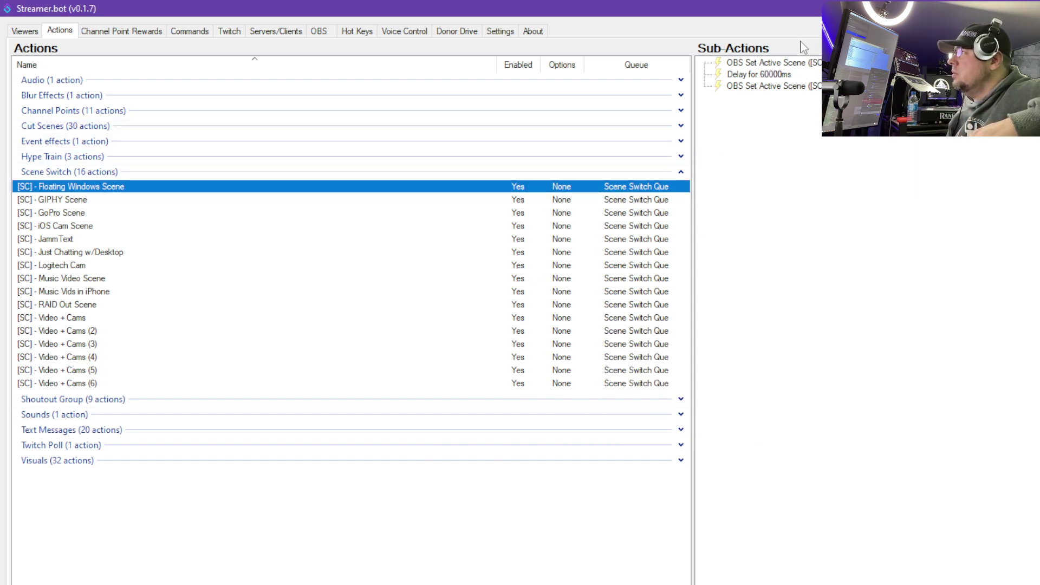
Step: Examine which sub-action types can be added to [SC] - Floating Windows Scene, including the OBS category
right_click(720, 155)
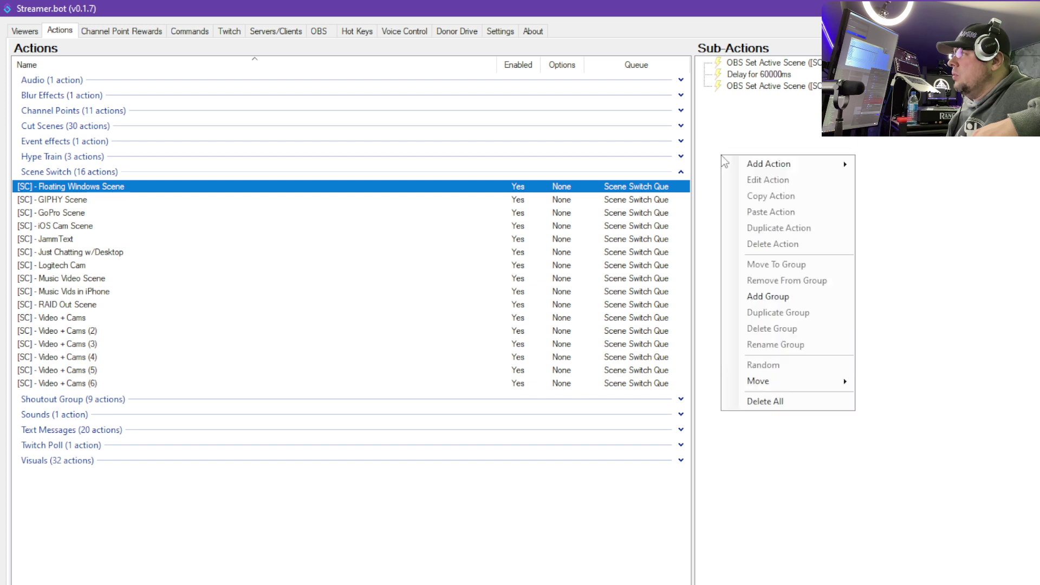
mouse_move(844, 163)
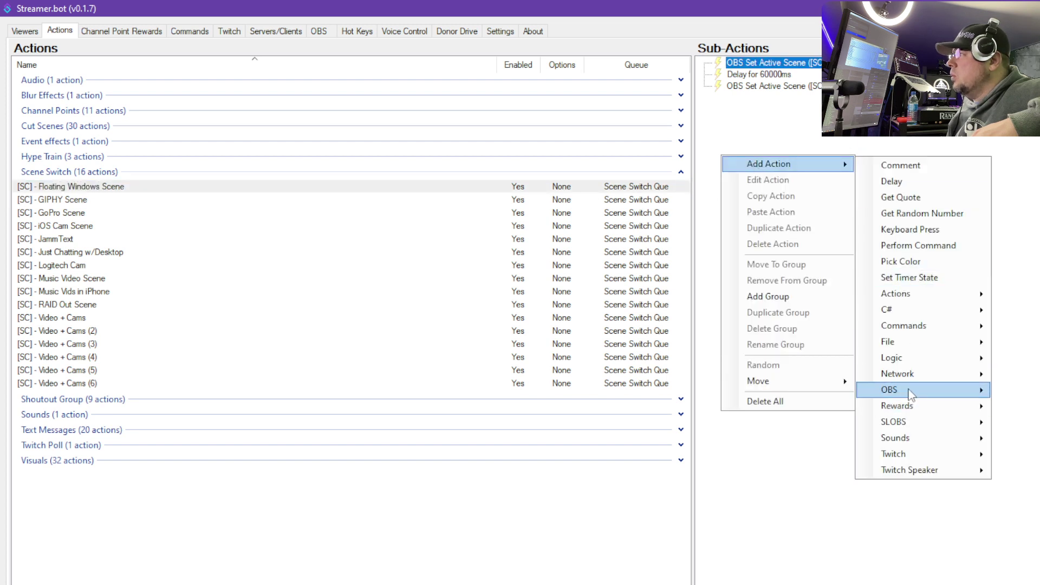
mouse_move(909, 392)
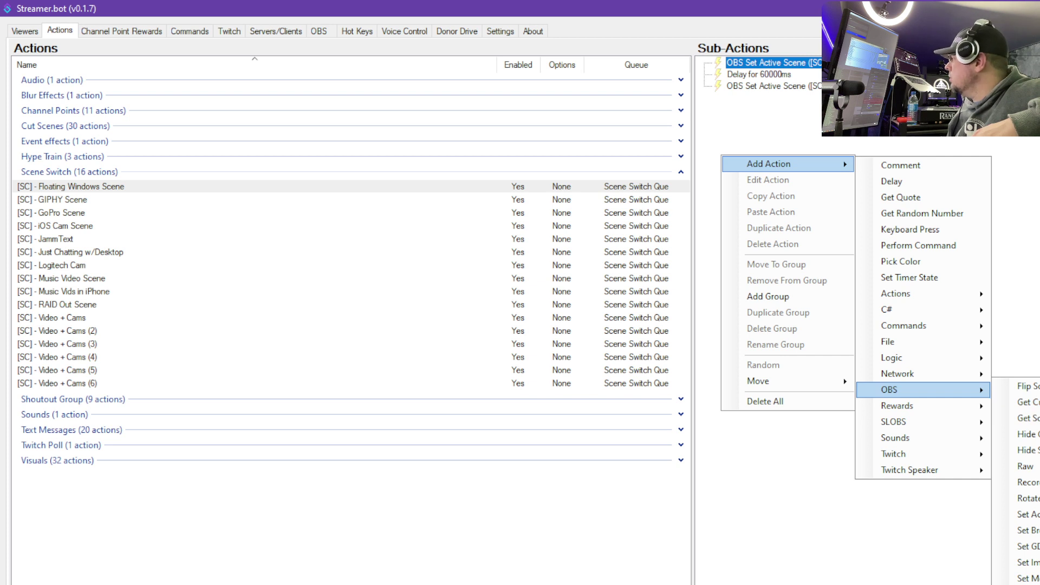
key(Escape)
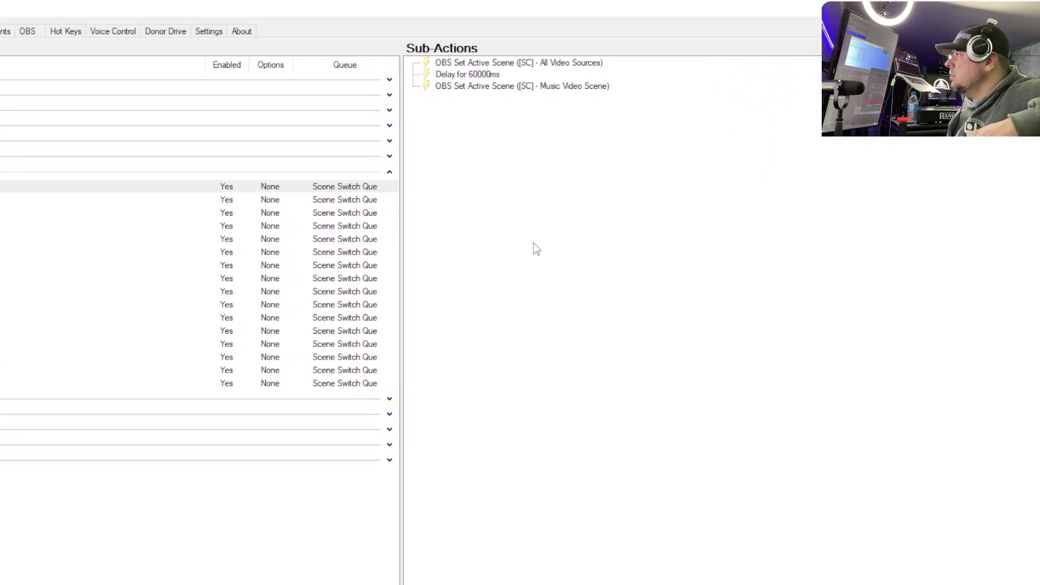
right_click(520, 240)
mouse_move(557, 248)
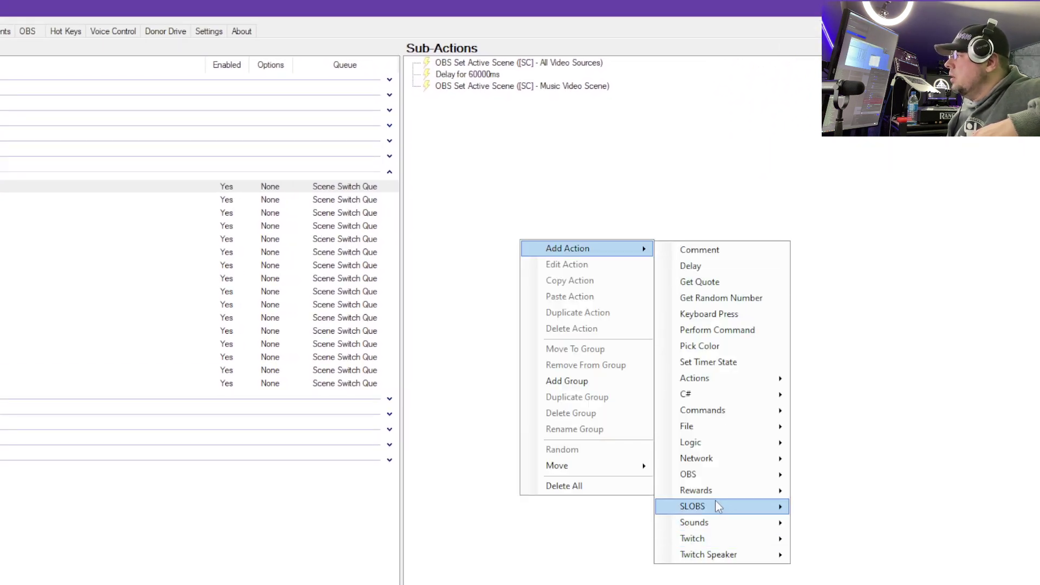
mouse_move(714, 481)
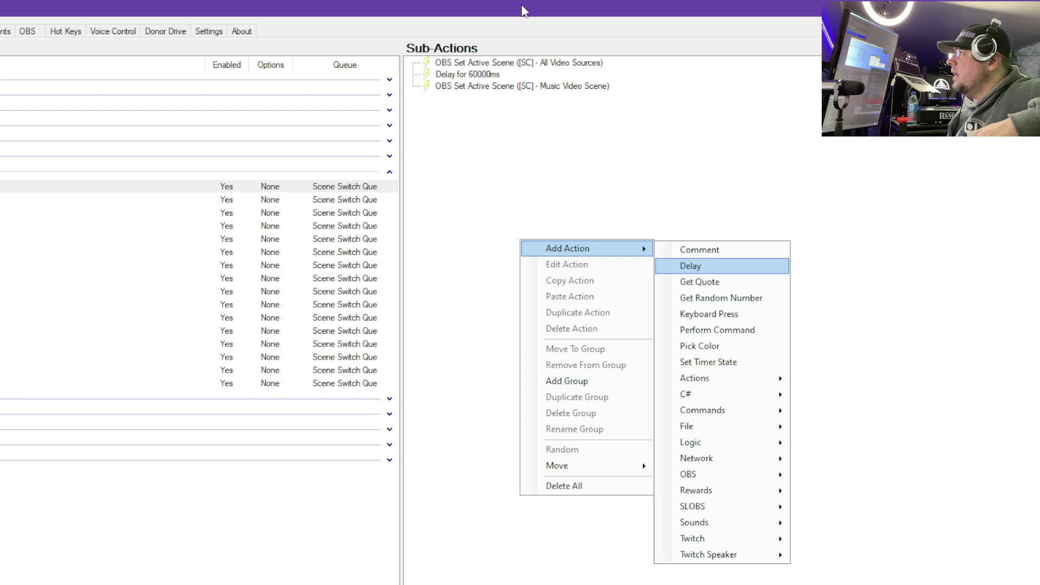
Step: Edit the first Set Active Scene sub-action, choosing [SC] - All Video Sources as its scene, and save it
click(504, 65)
right_click(505, 65)
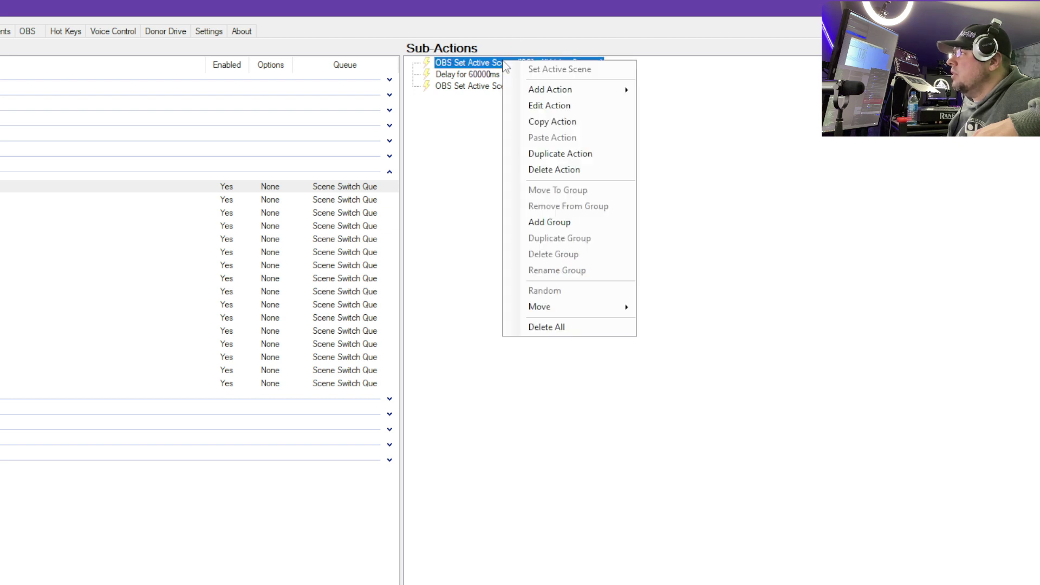
click(542, 104)
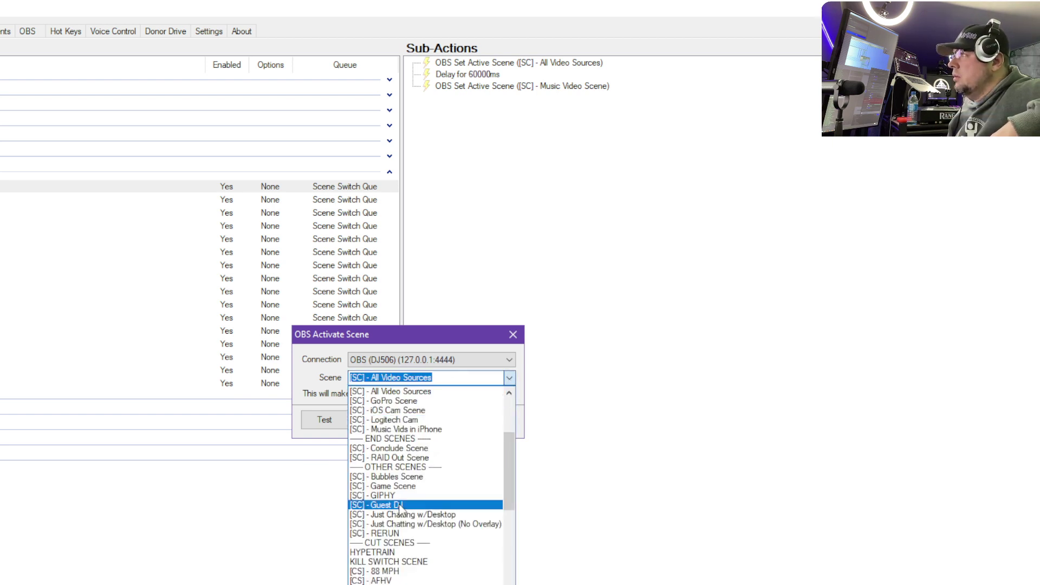
click(425, 392)
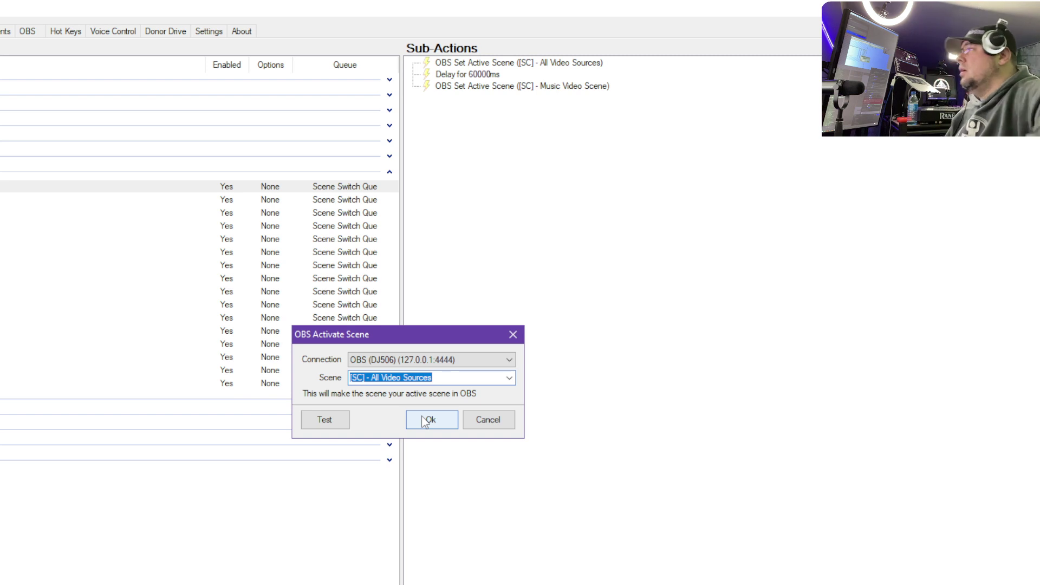
click(426, 421)
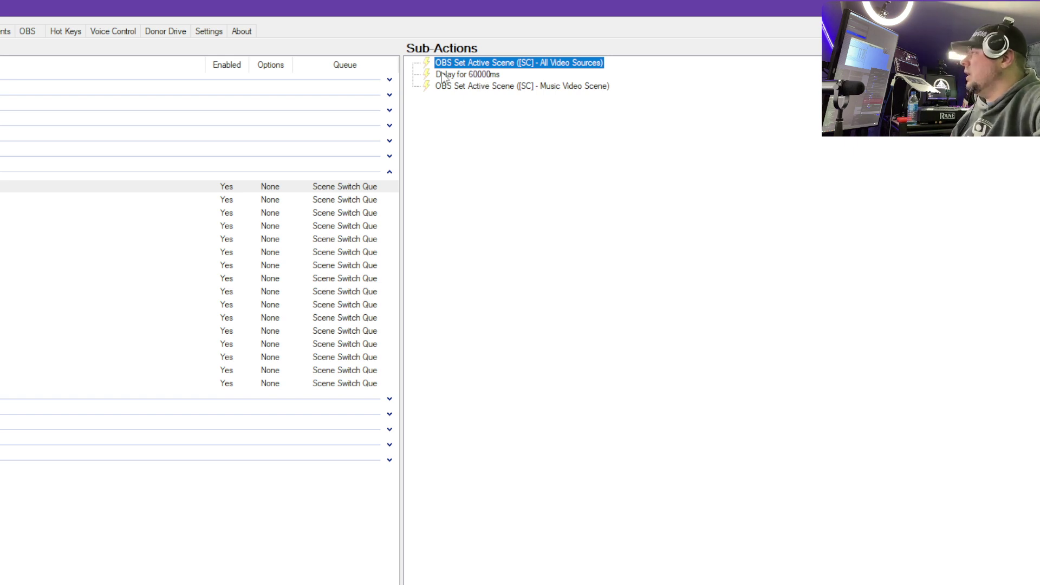
Step: Review where a Delay sub-action is added and inspect the existing delay's settings without changing them
right_click(519, 136)
mouse_move(563, 145)
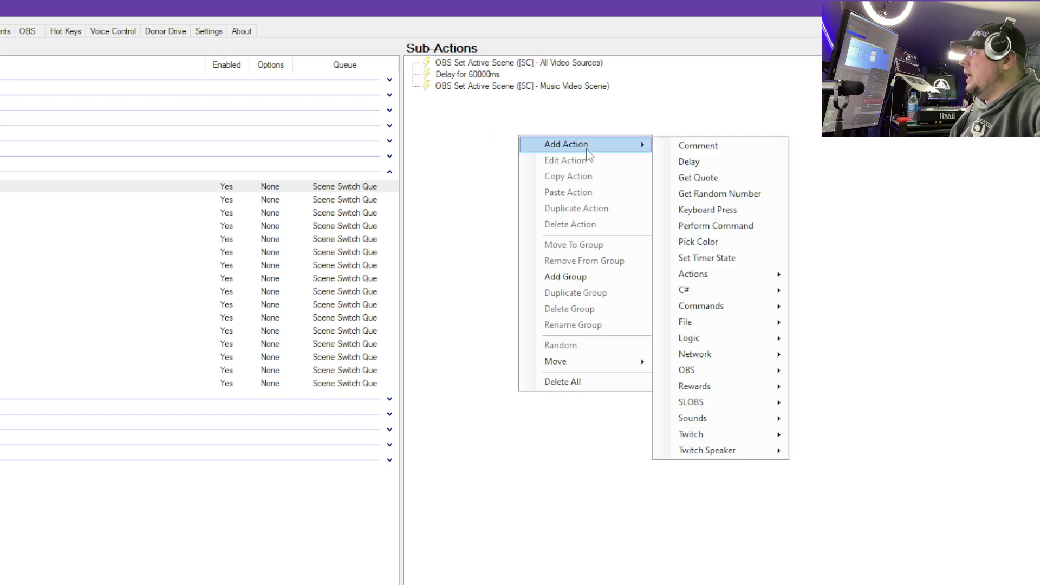
click(467, 79)
right_click(466, 79)
click(512, 117)
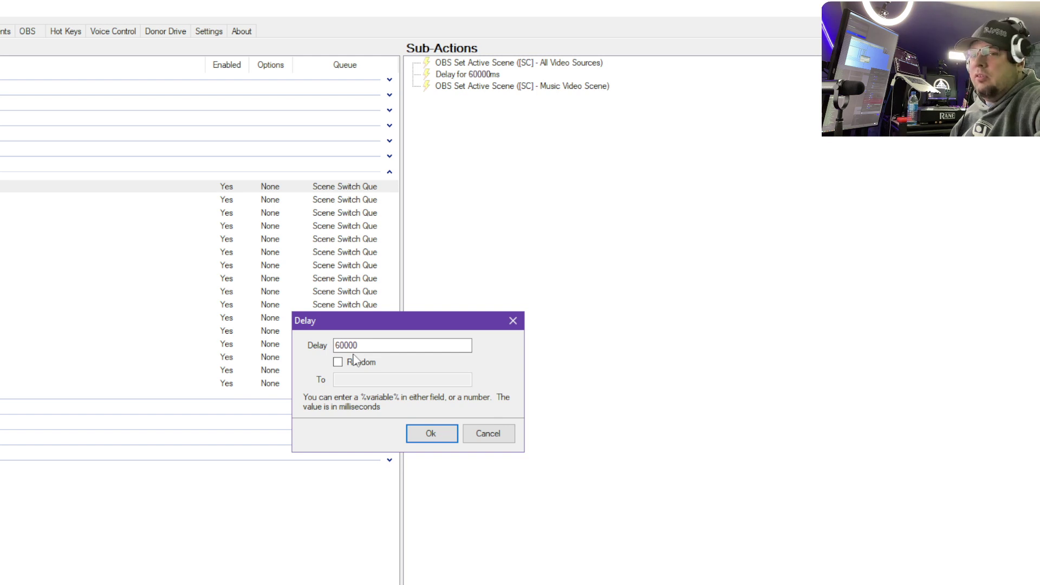
click(488, 433)
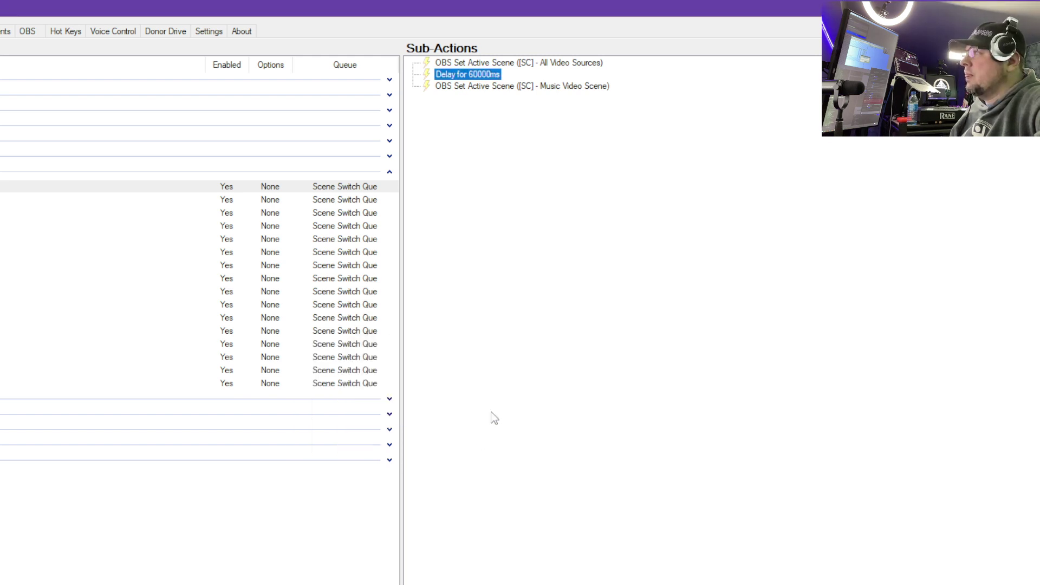
Step: Review the OBS sub-action category and the connection and scene settings of the Set Active Scene sub-action after the delay
right_click(469, 114)
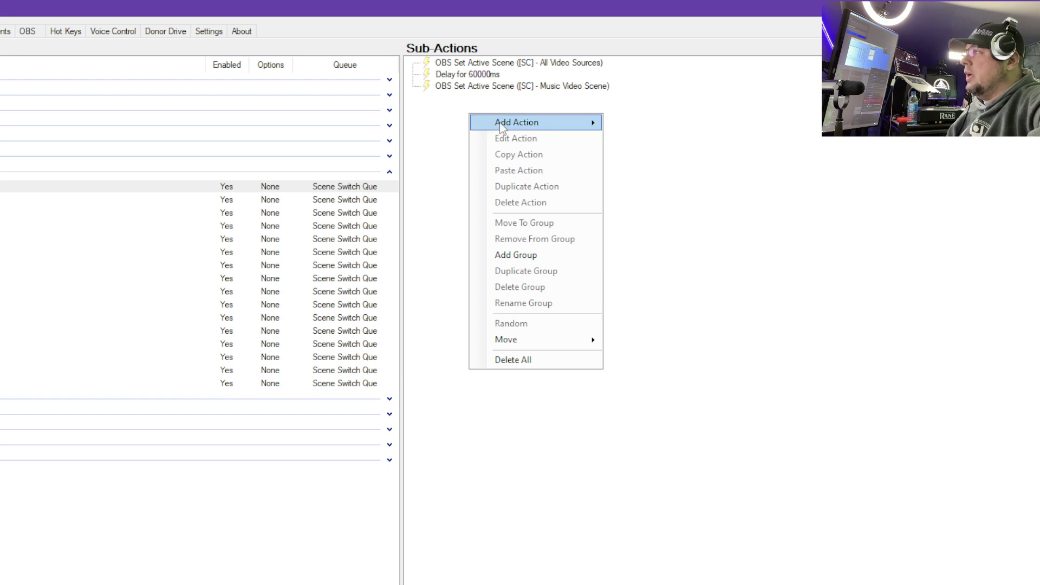
mouse_move(502, 126)
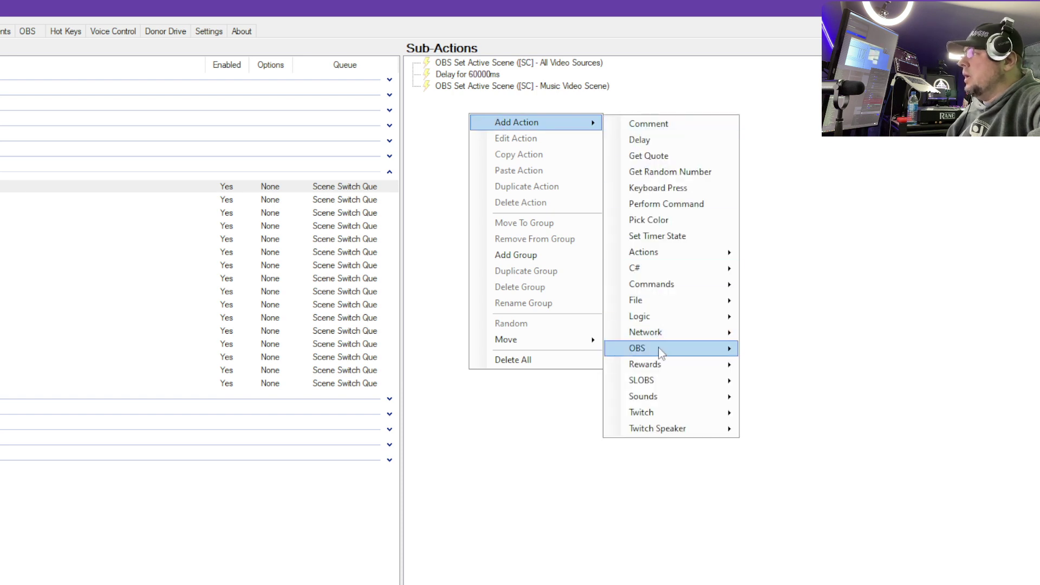
mouse_move(659, 348)
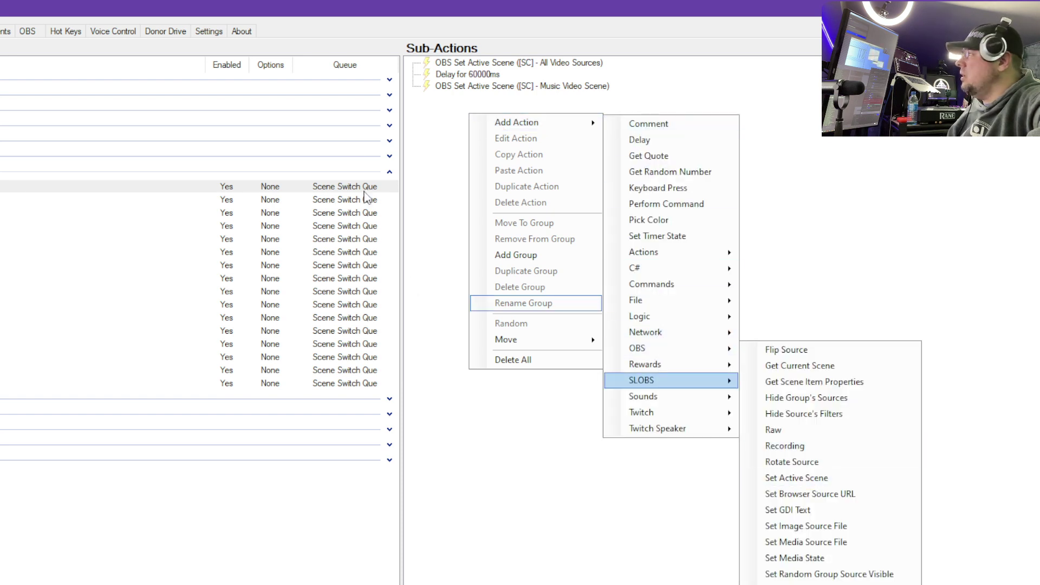
click(453, 85)
right_click(452, 85)
click(484, 129)
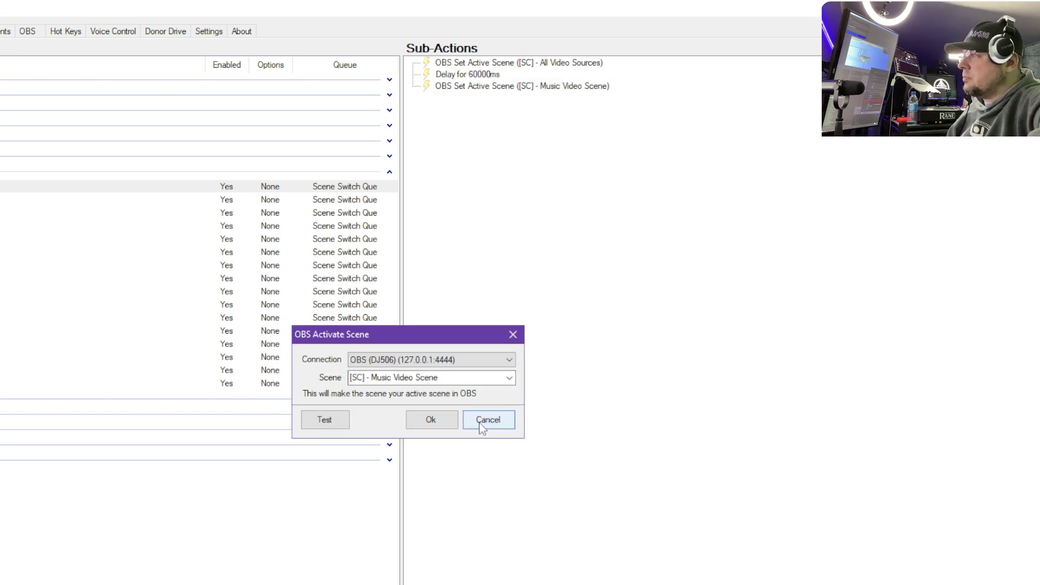
click(426, 420)
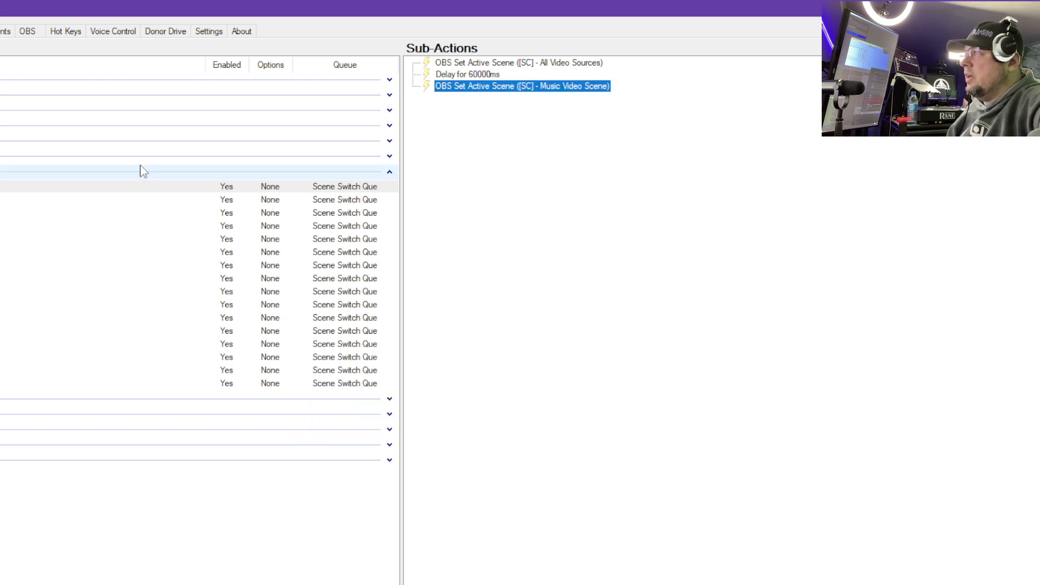
Step: Reposition and maximize the Streamer.bot window, showing the channel point rewards with Scene - Floating Windows selected
drag(176, 16, 477, 76)
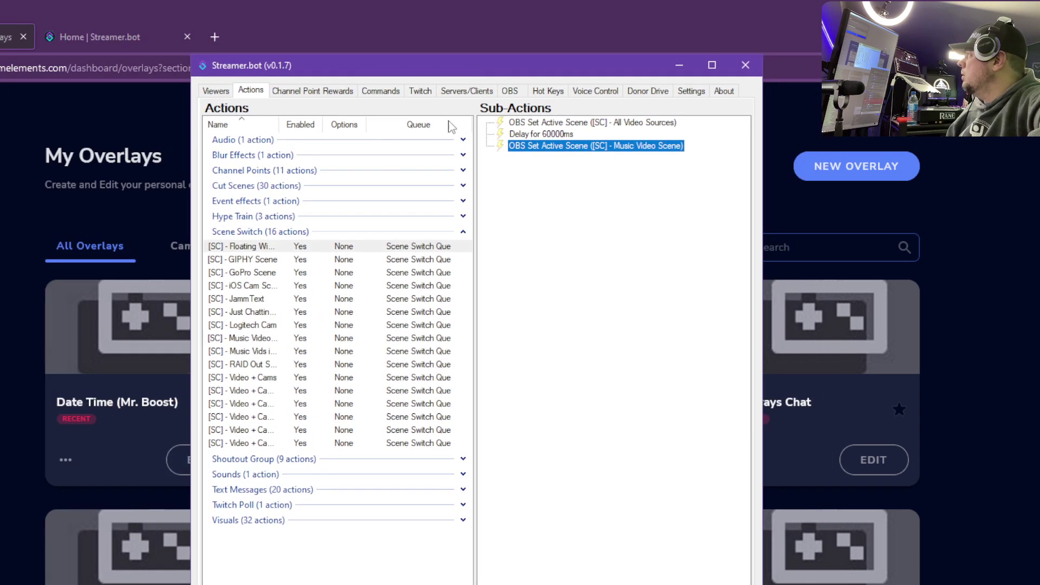
click(297, 93)
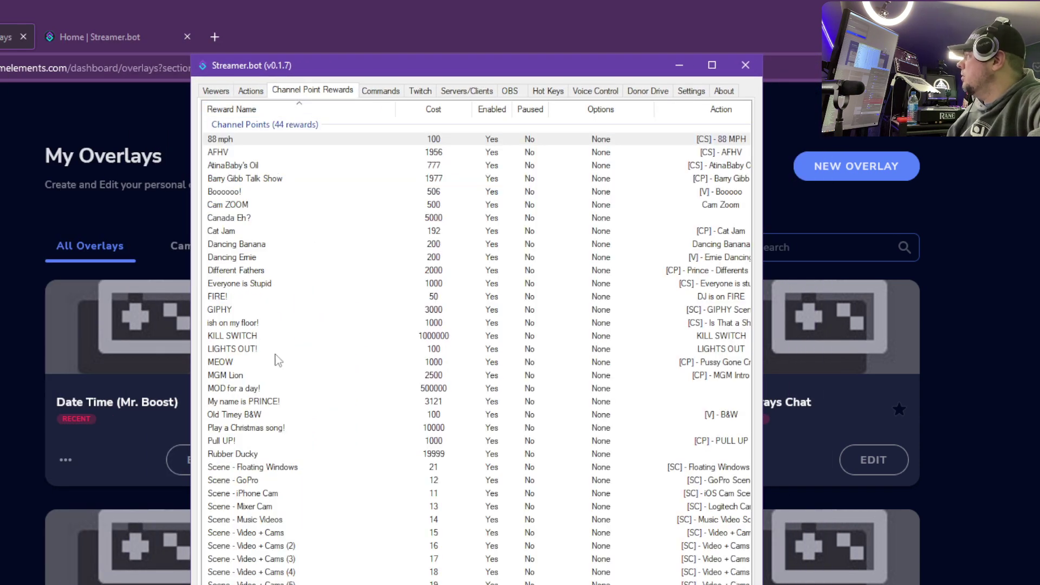
scroll(271, 509, right, 1)
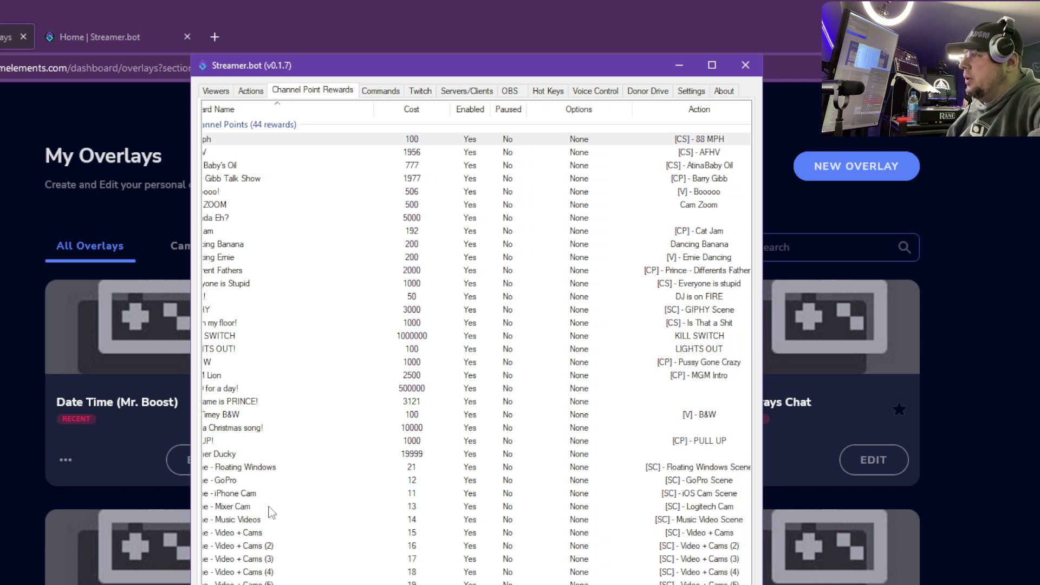
scroll(282, 487, left, 1)
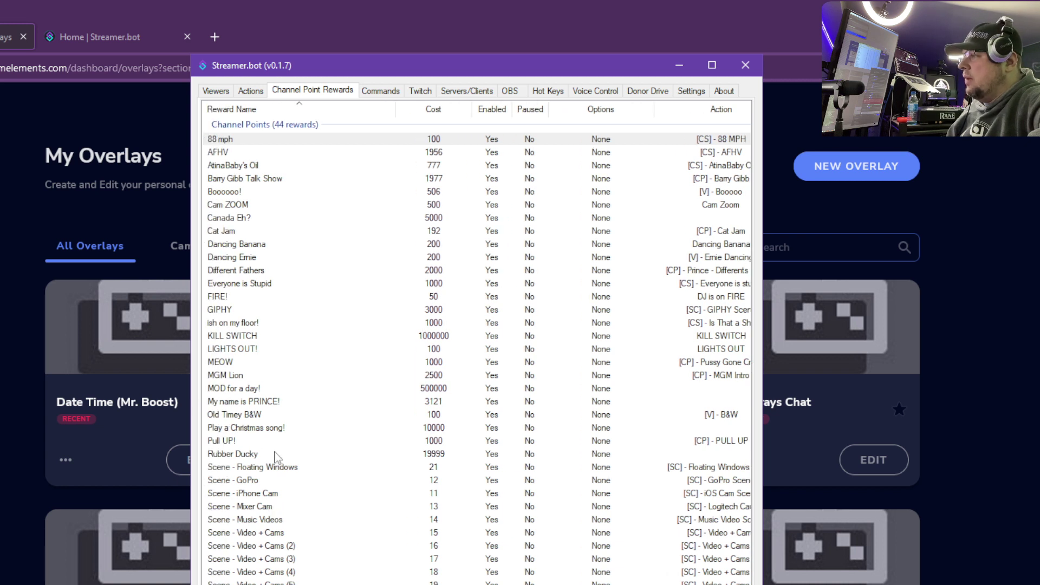
click(251, 469)
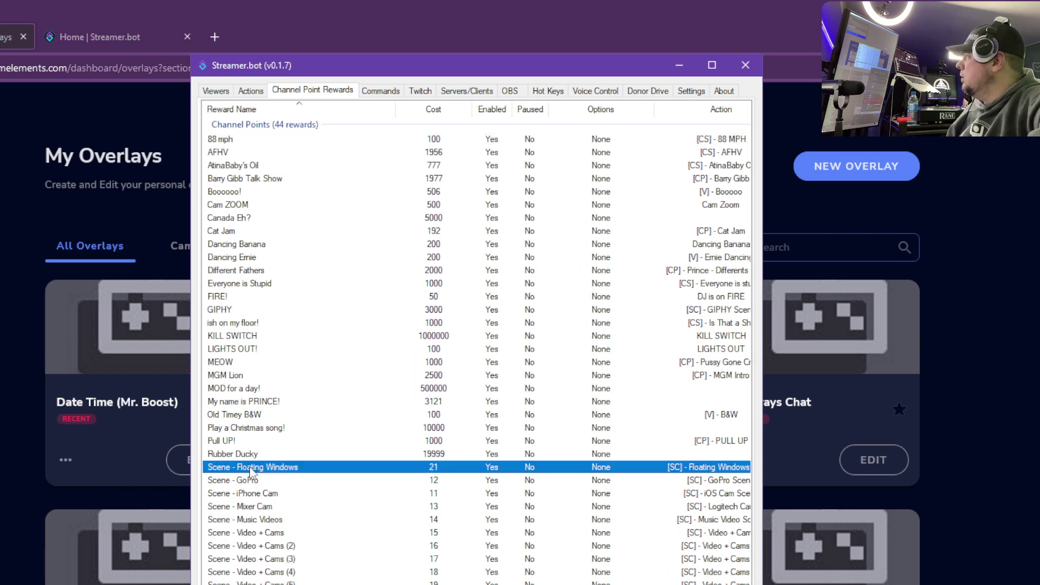
click(712, 65)
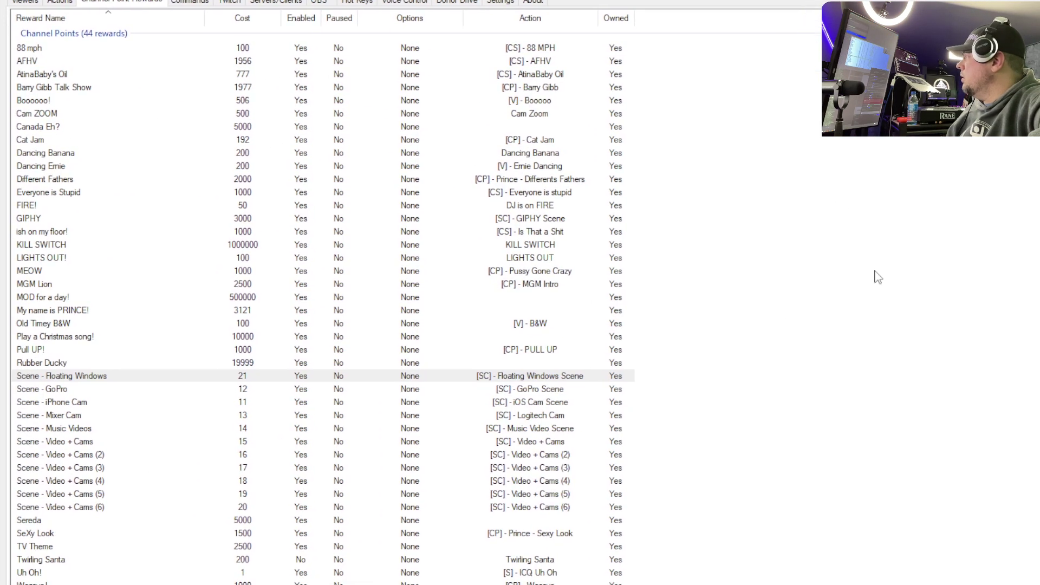
Step: Edit the Scene - Floating Windows reward, limiting it to 20 per stream and 3 per user per stream
right_click(113, 375)
click(166, 401)
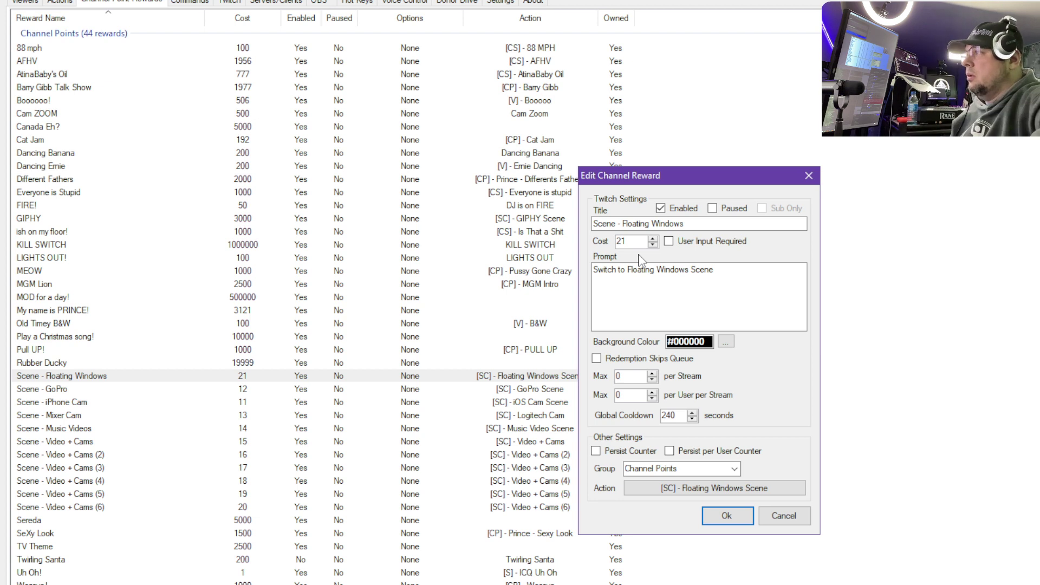
click(721, 271)
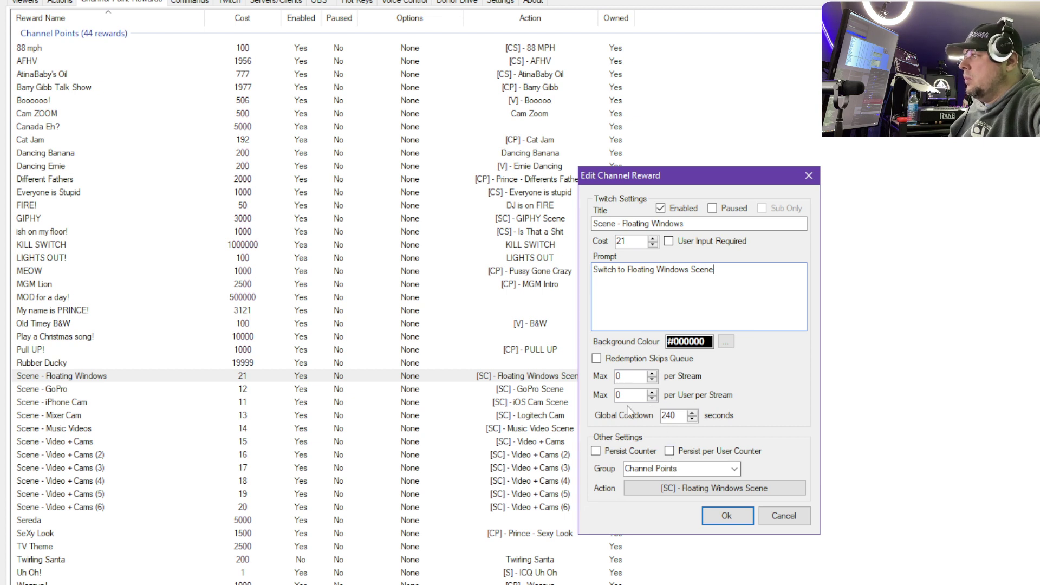
double_click(634, 377)
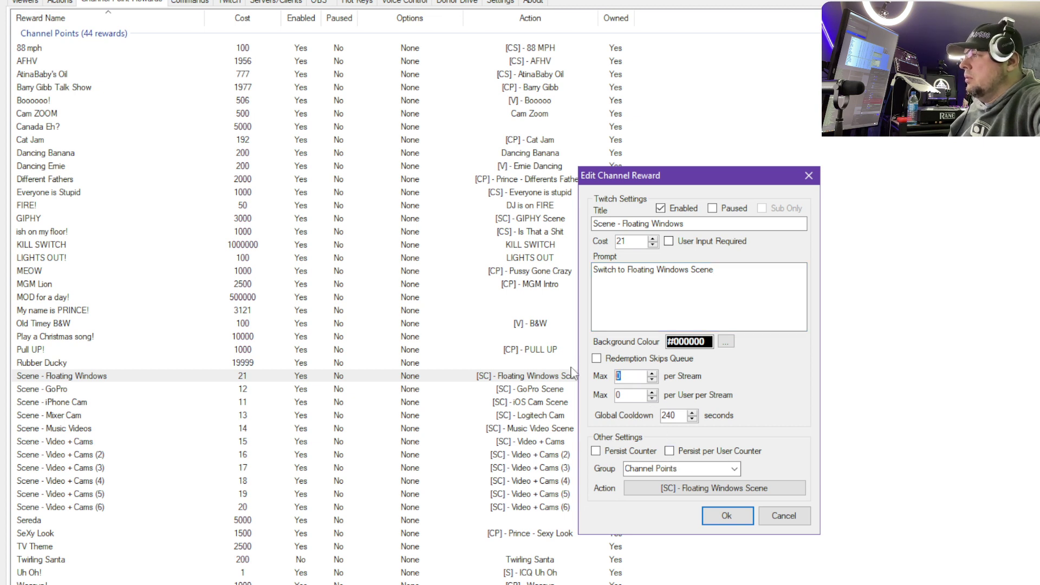
text(2)
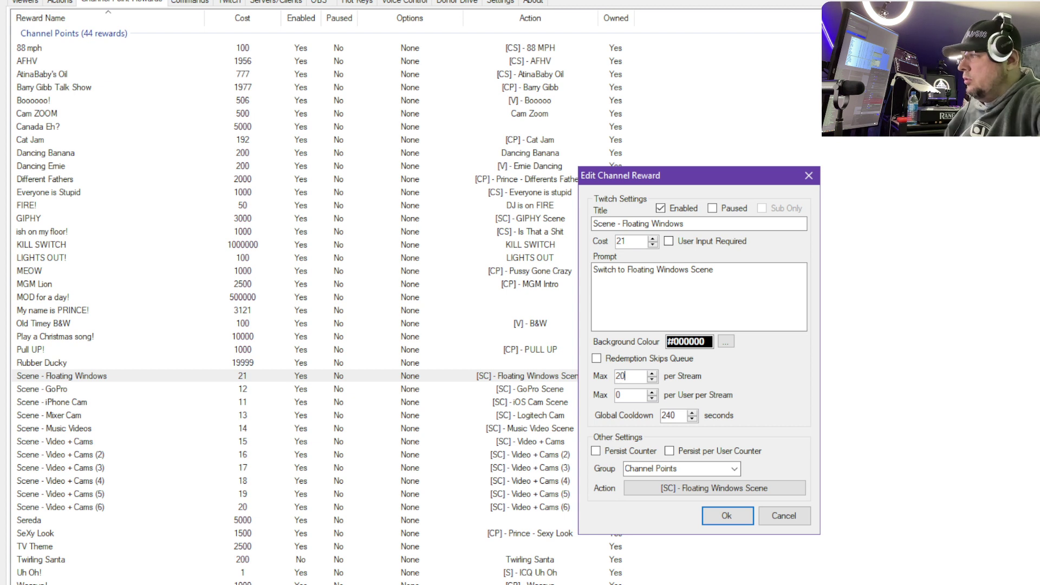
double_click(634, 395)
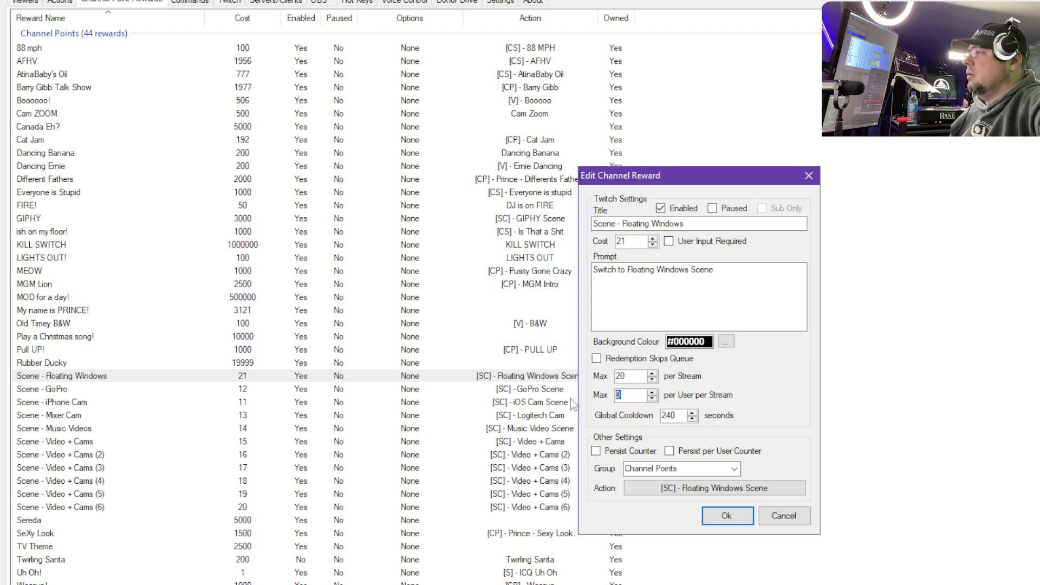
text(3)
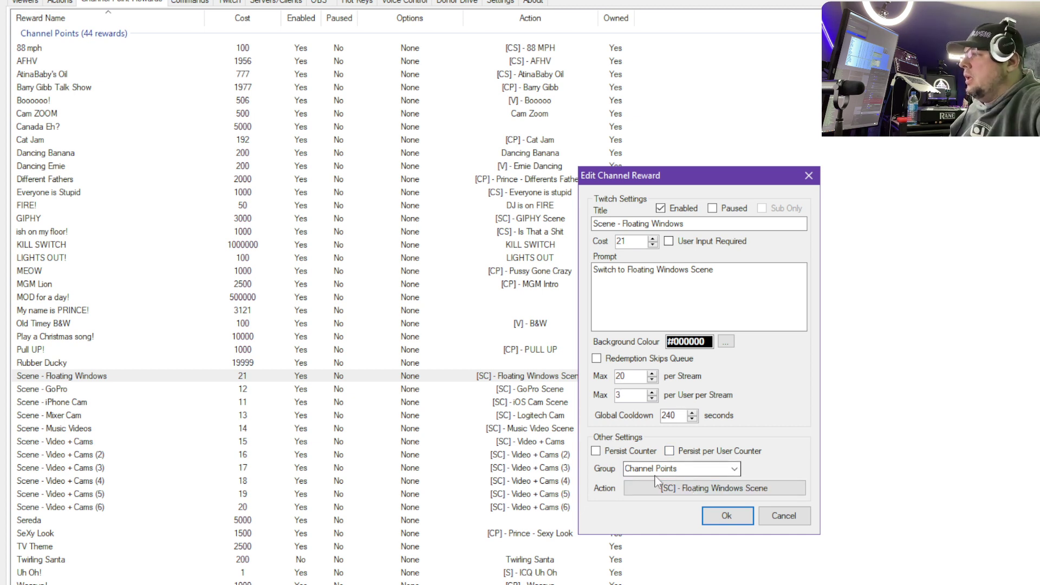
Step: Assign the reward to the Channel Points group, link it to the [SC] - Floating Windows Scene action, and save it
click(740, 473)
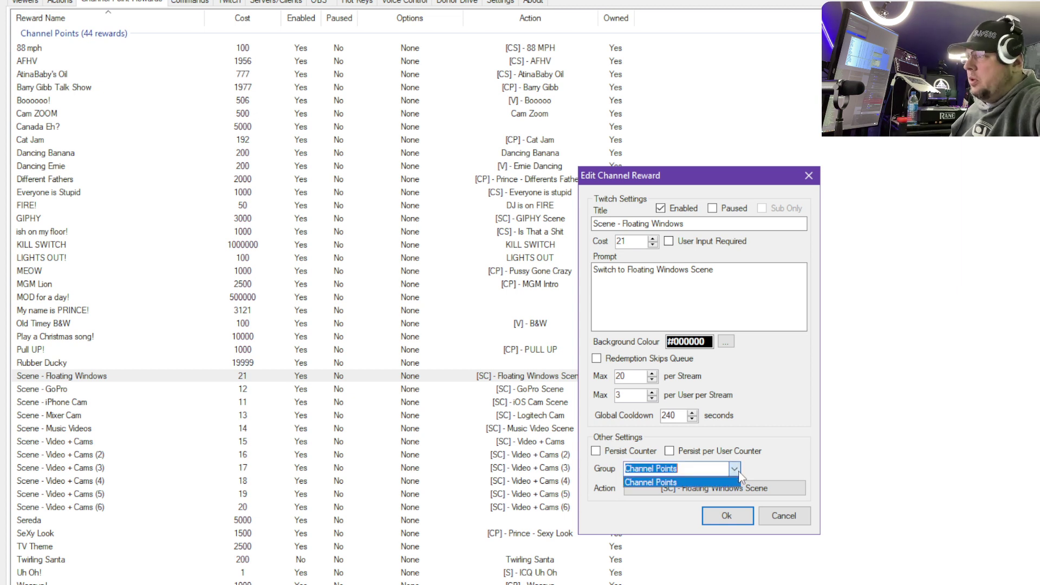
click(673, 482)
click(699, 492)
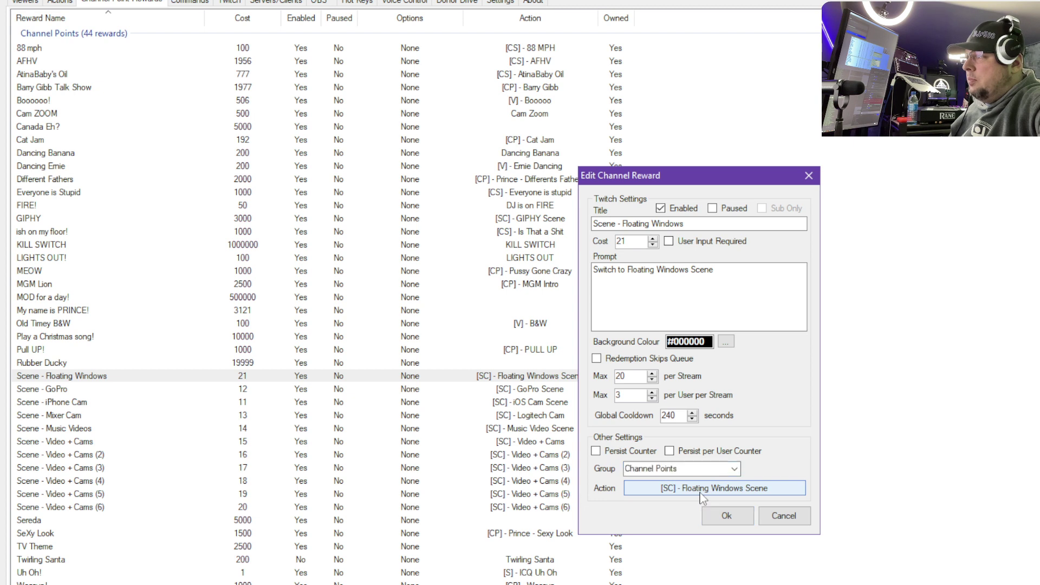
click(700, 493)
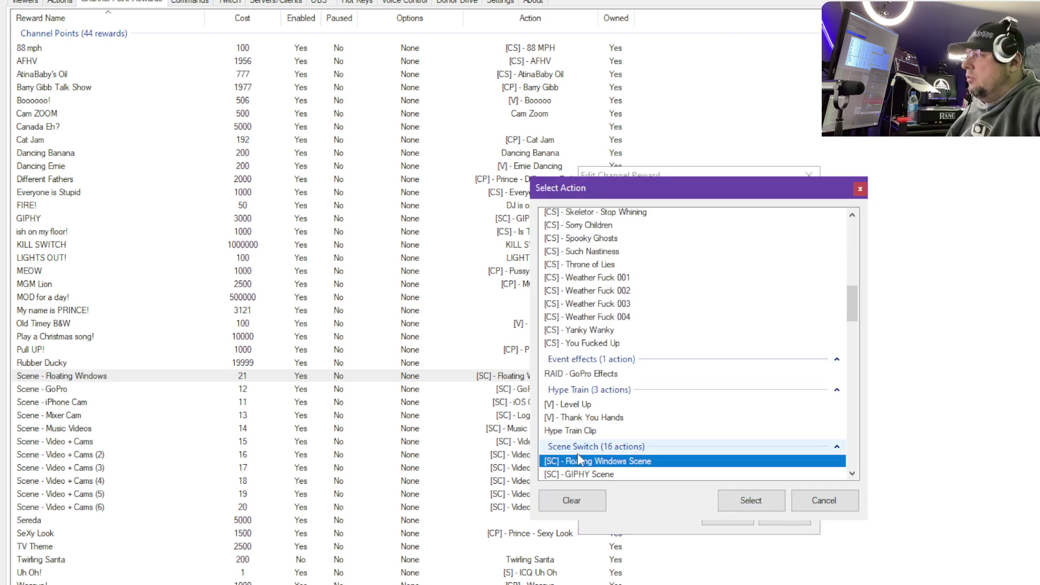
click(753, 503)
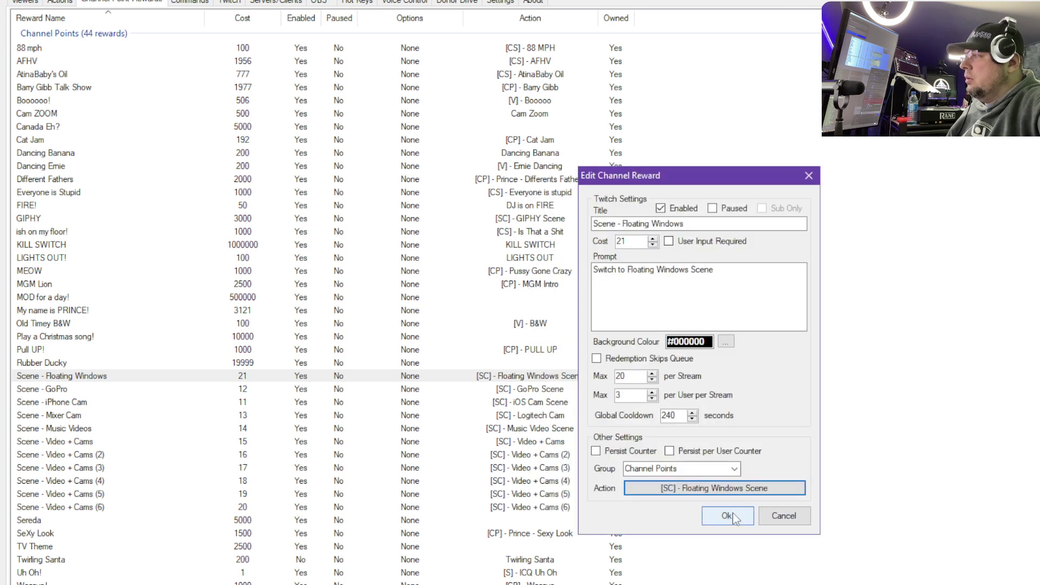
click(731, 517)
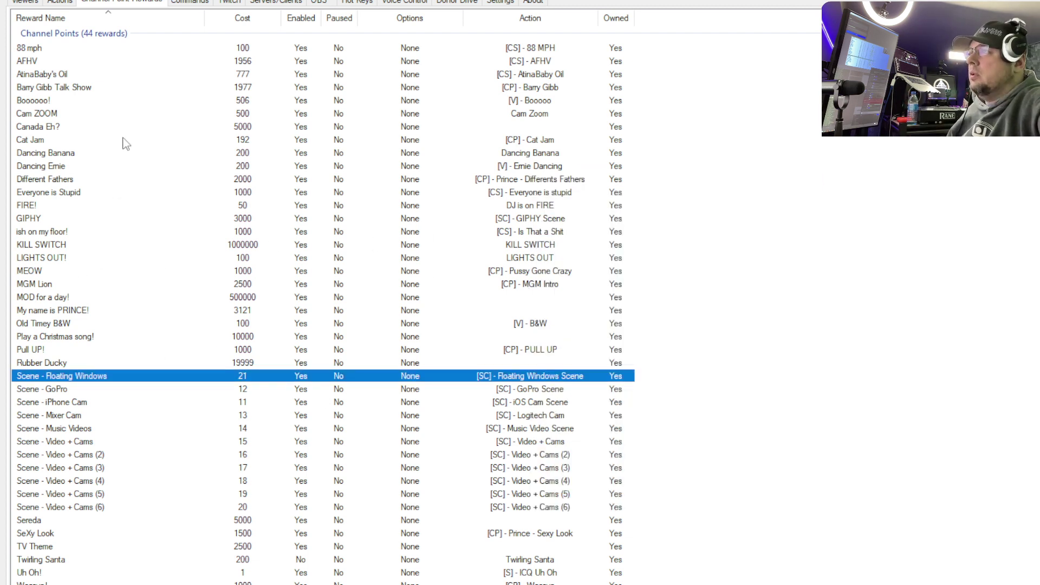
Step: Reopen the Scene - Floating Windows reward, review its limits, cooldown and linked action, and close it
right_click(105, 381)
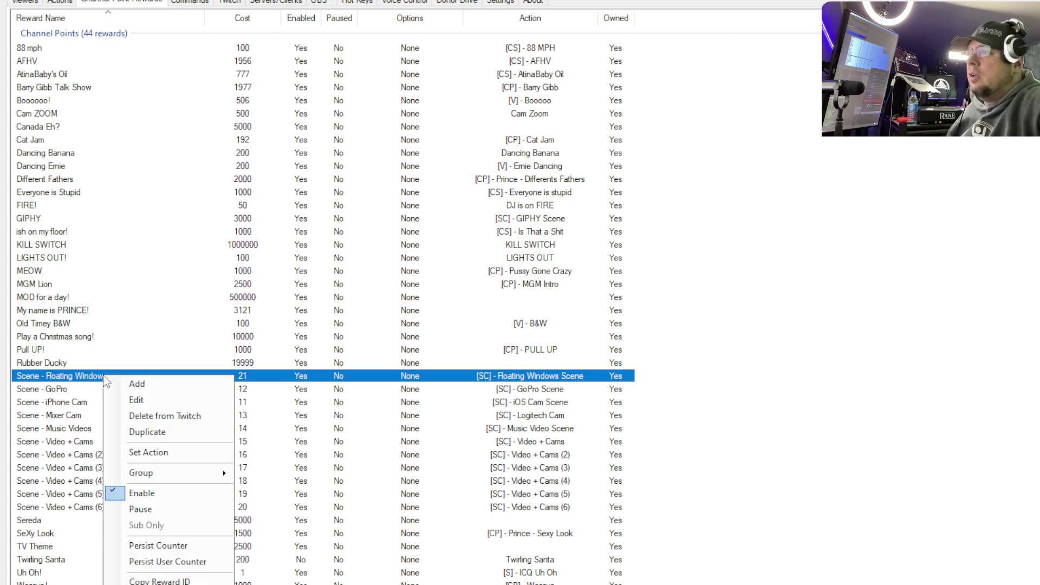
click(134, 401)
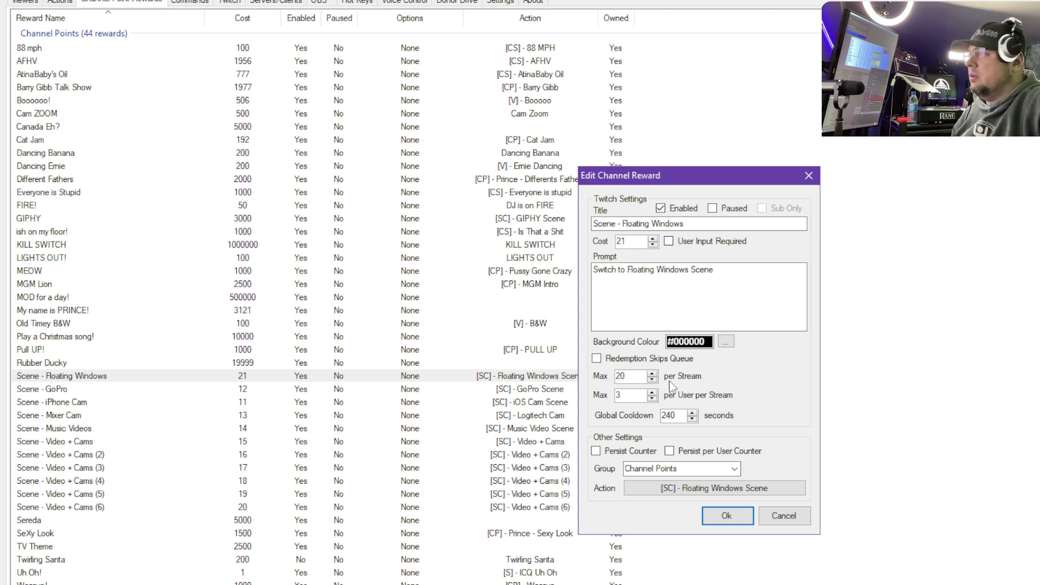
click(726, 515)
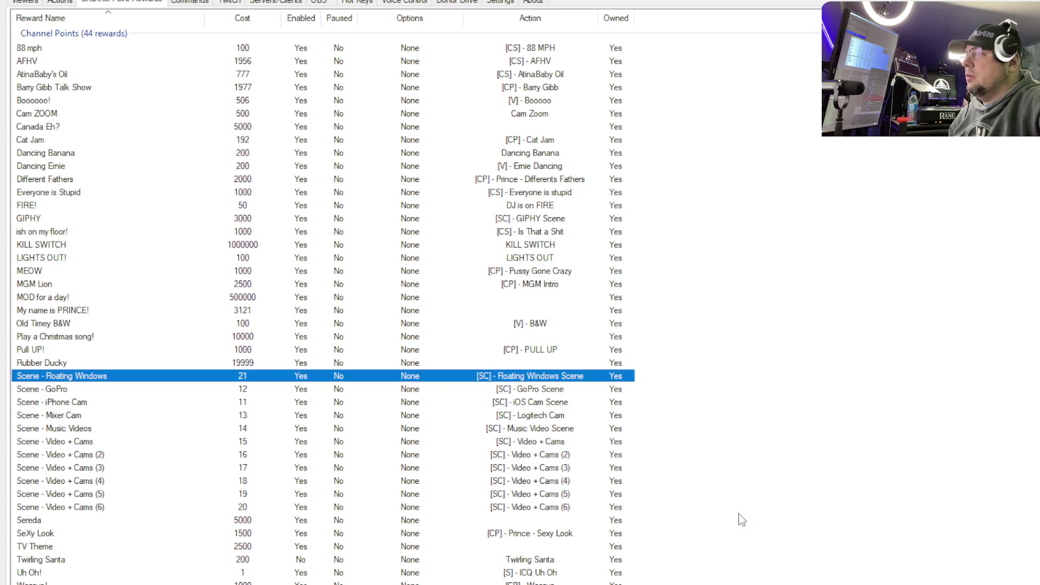
Step: Show the Sounds group in the actions list and review the sub-actions and settings of [S] - ICQ Uh Oh
click(61, 3)
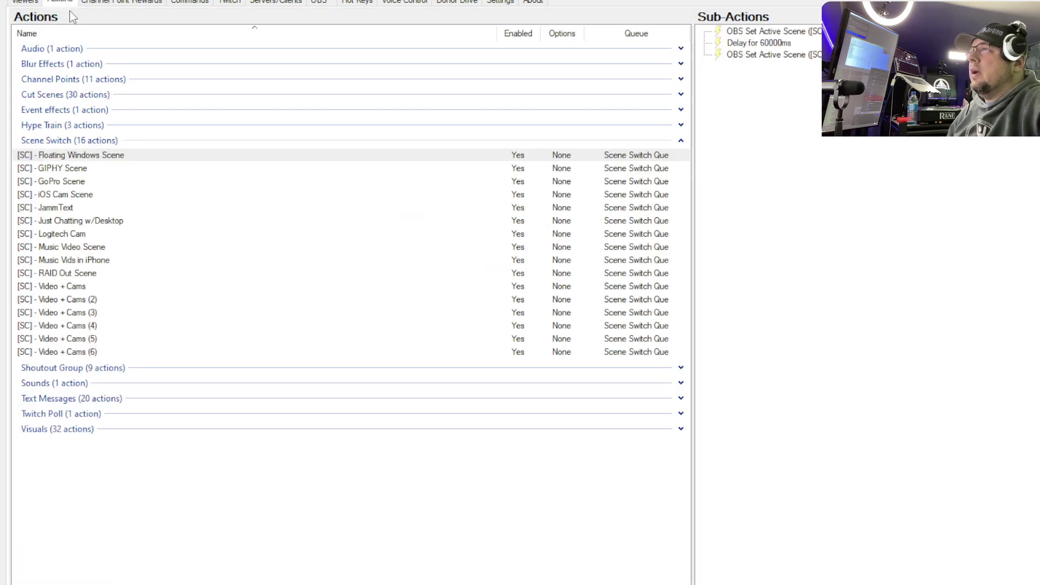
click(681, 140)
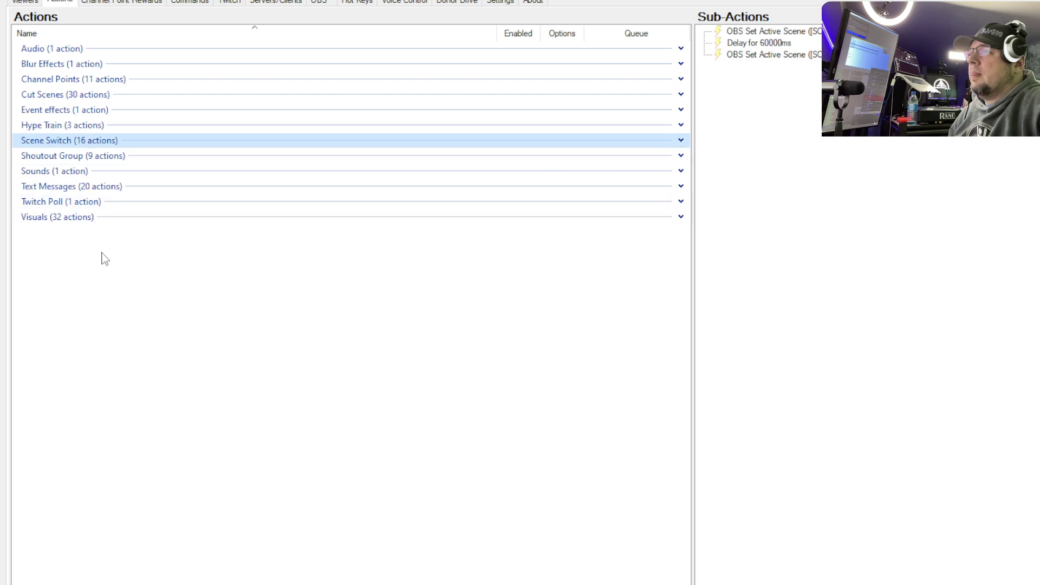
click(680, 171)
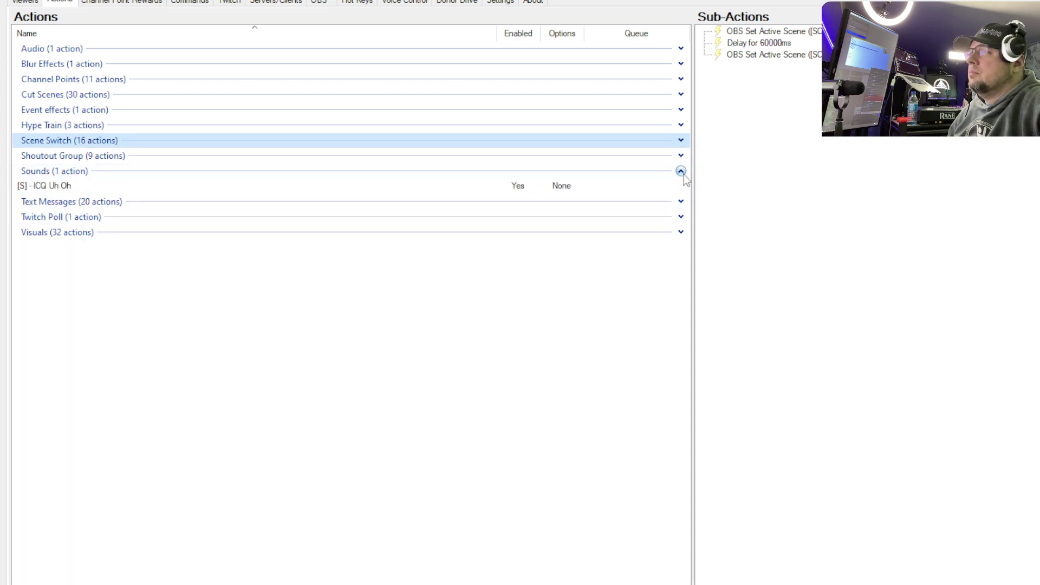
click(53, 185)
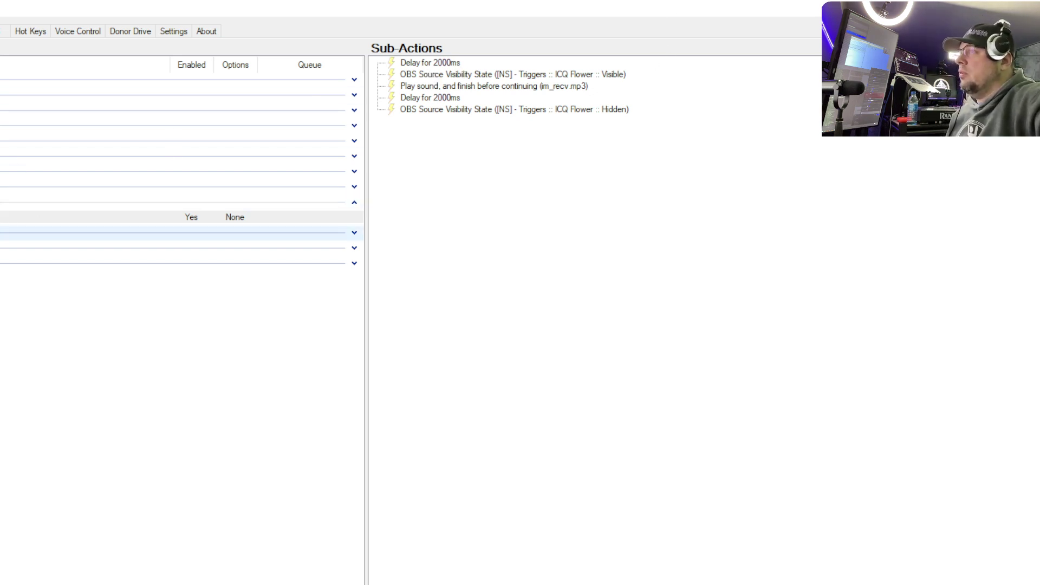
double_click(184, 217)
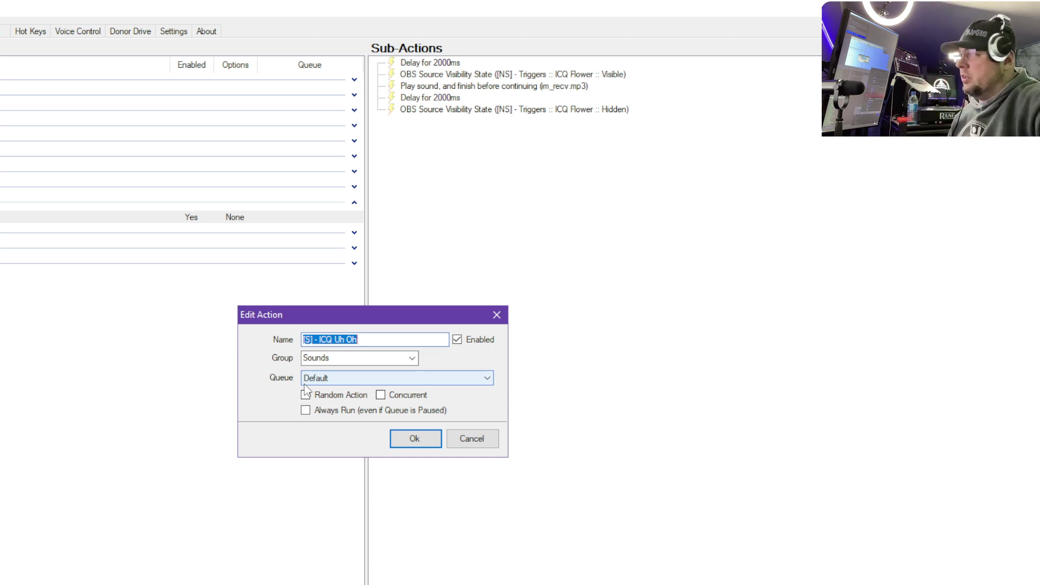
click(422, 442)
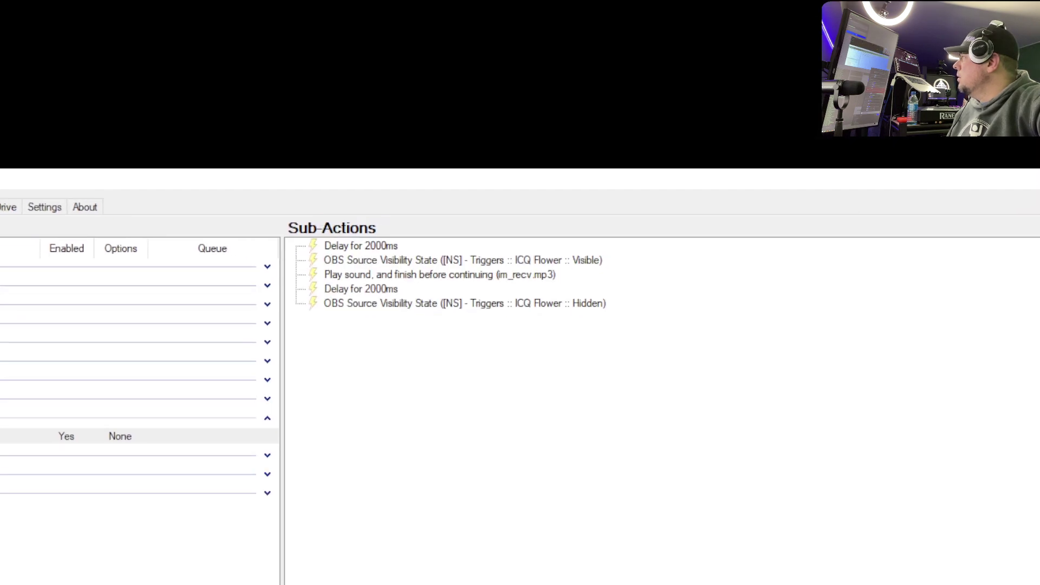
Step: View the available sub-action types, and review the settings of the sub-action that makes the ICQ Flower source visible
right_click(306, 342)
mouse_move(376, 357)
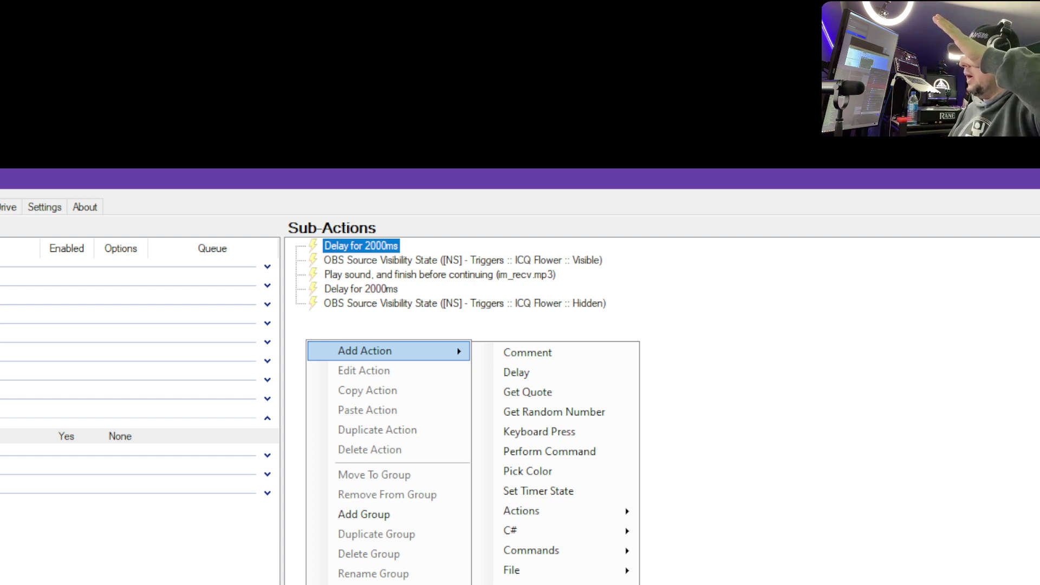
click(729, 495)
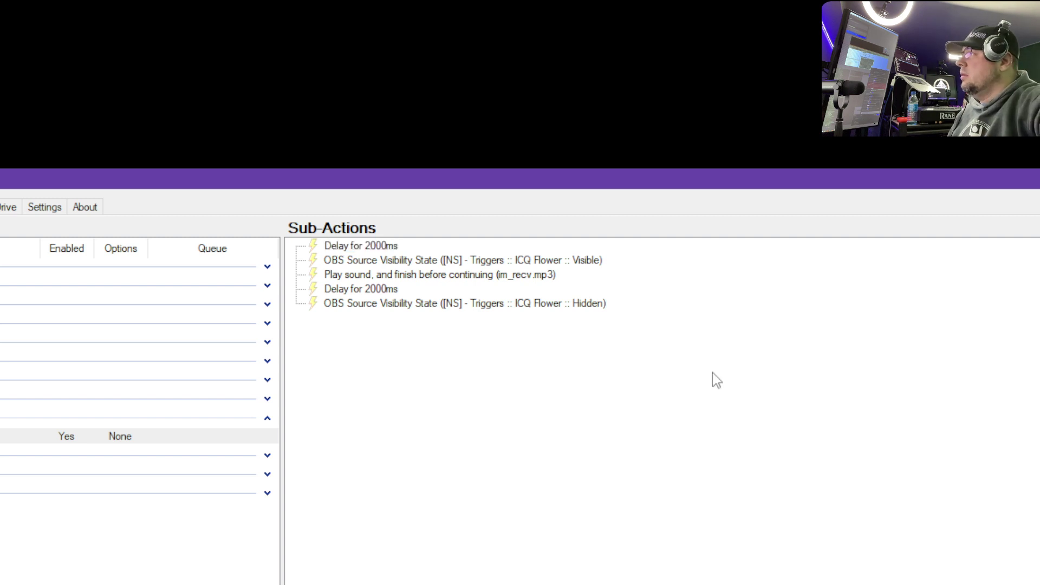
right_click(416, 262)
click(468, 317)
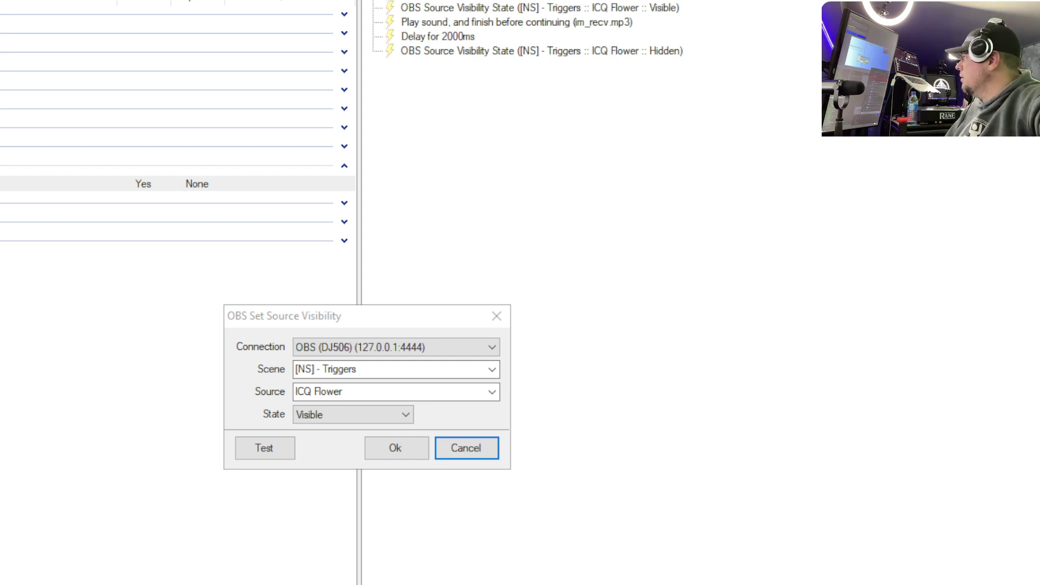
click(465, 453)
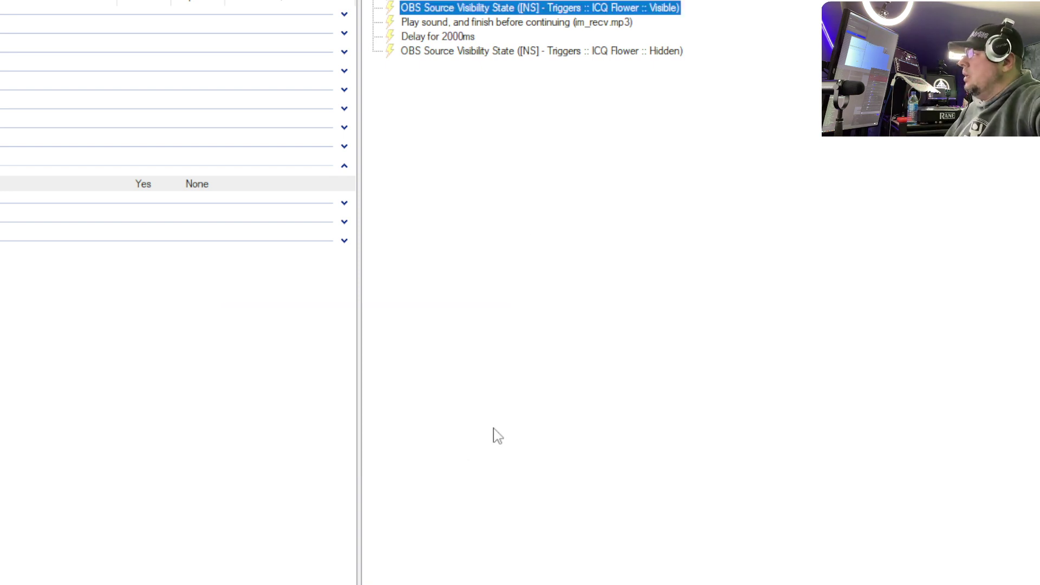
Step: Review the im_recv.mp3 Play Sound settings and look up the Sounds category among the sub-action types
click(447, 24)
right_click(447, 23)
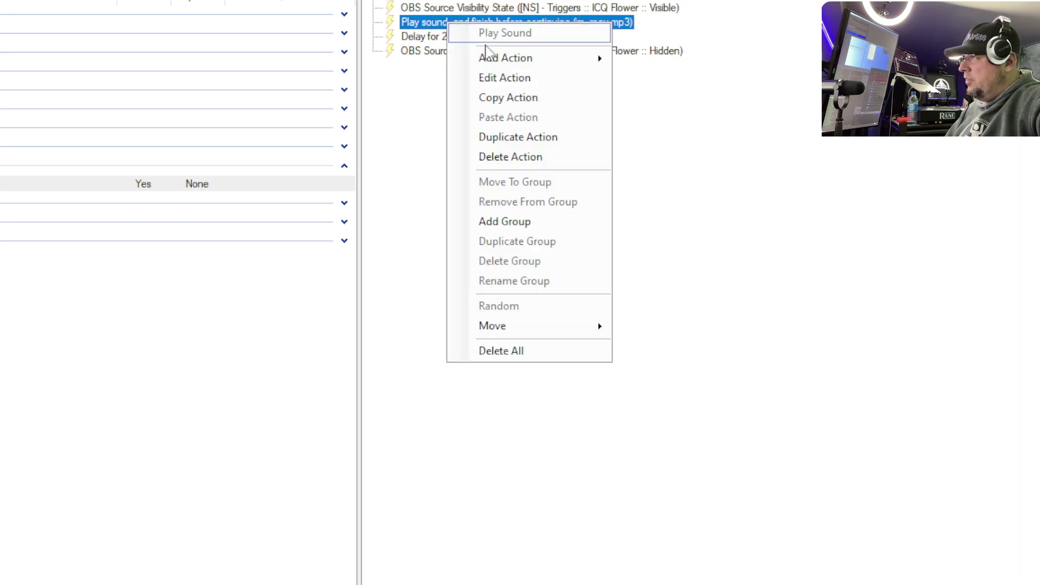
click(500, 79)
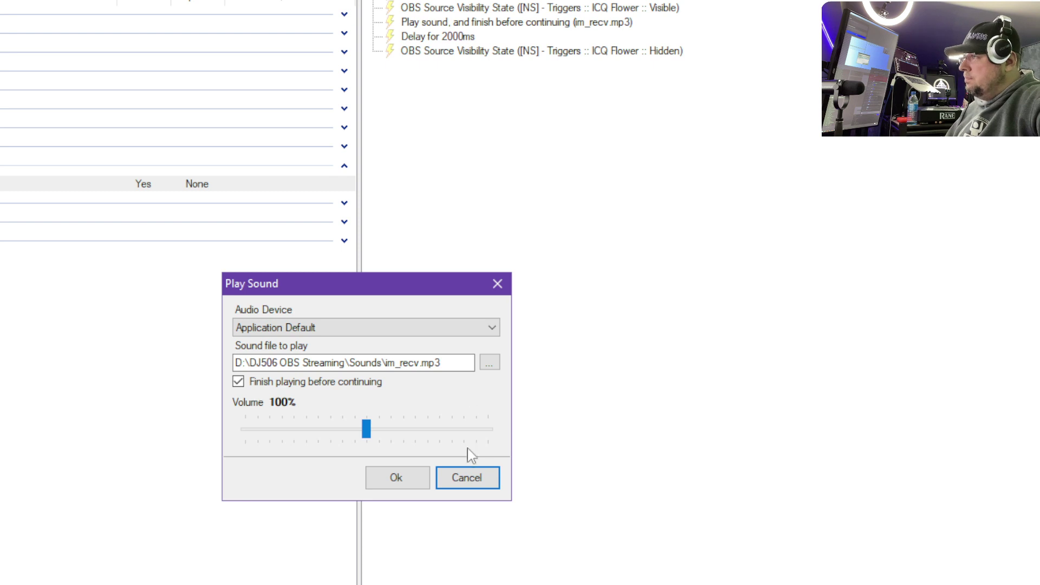
click(467, 479)
right_click(500, 96)
mouse_move(536, 104)
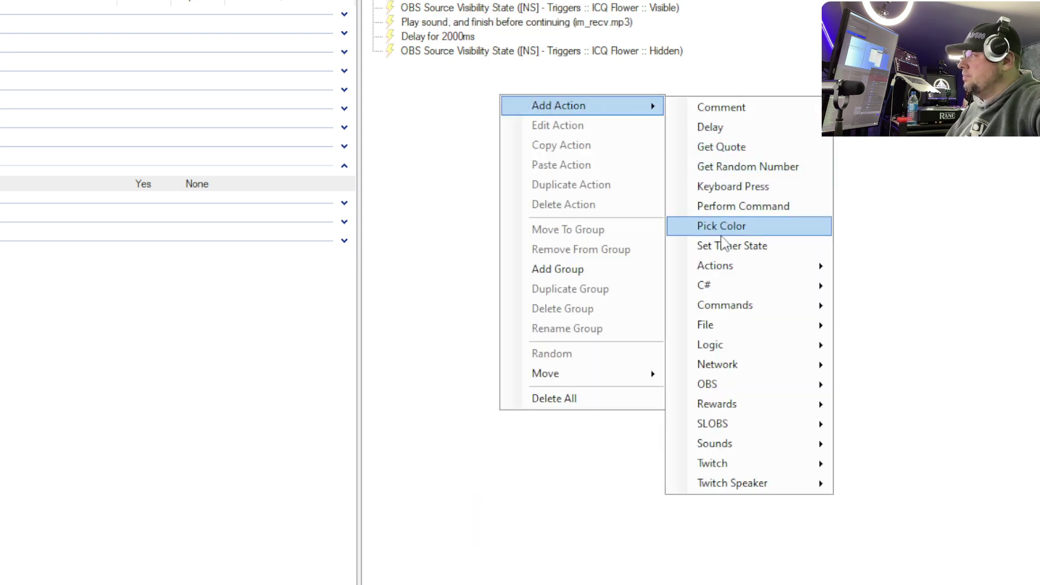
mouse_move(735, 443)
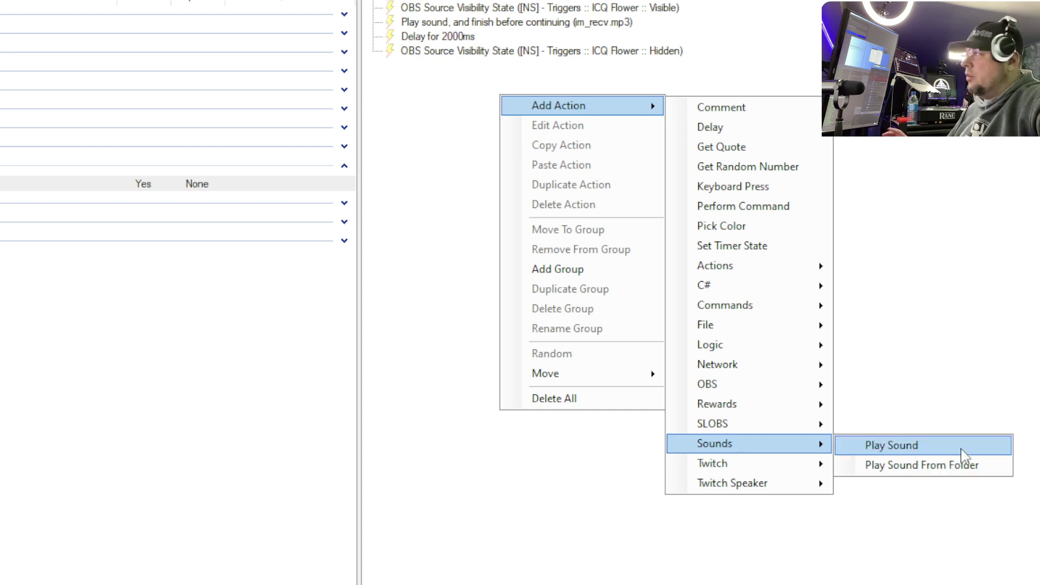
click(395, 147)
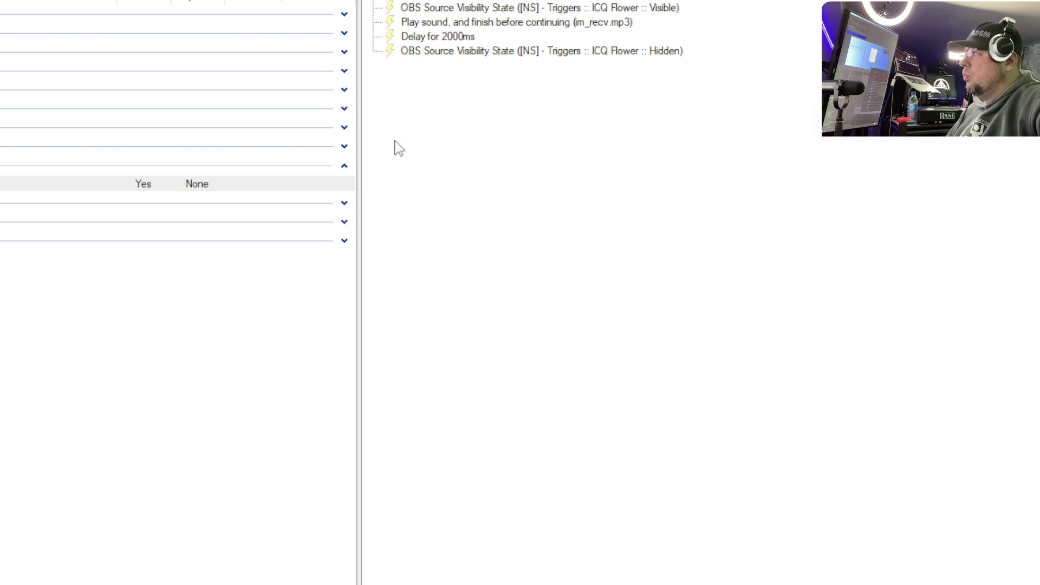
Step: Recheck the Play Sound sub-action's audio device, sound file, finish-playing option and volume, leaving them unedited
right_click(469, 23)
click(517, 73)
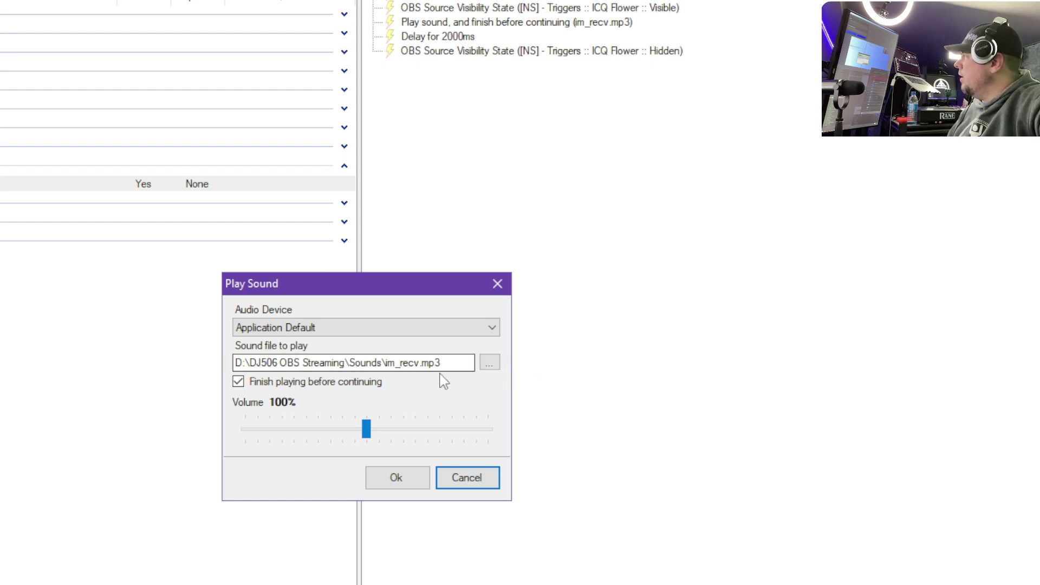
click(458, 484)
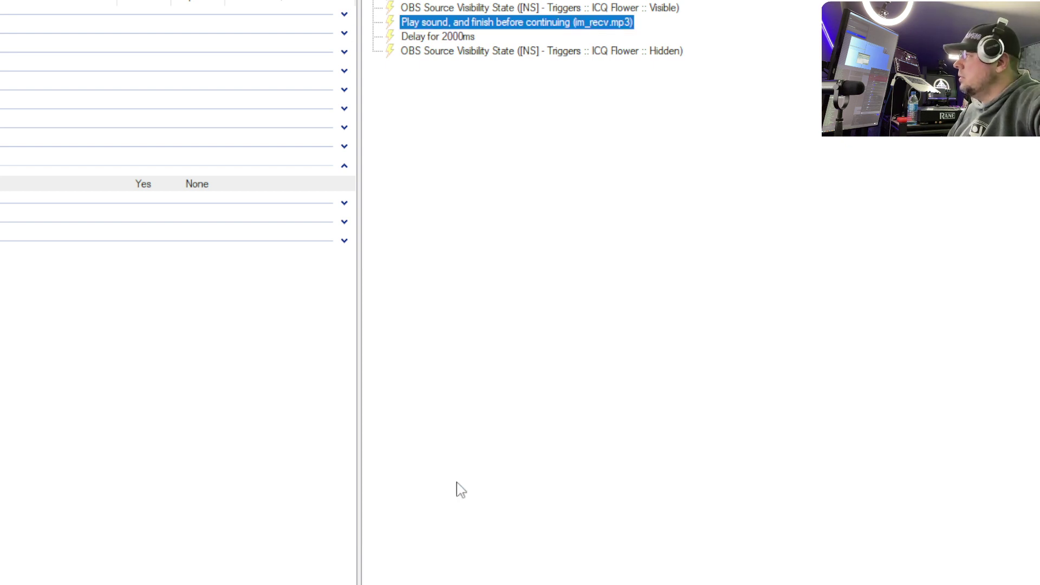
right_click(467, 27)
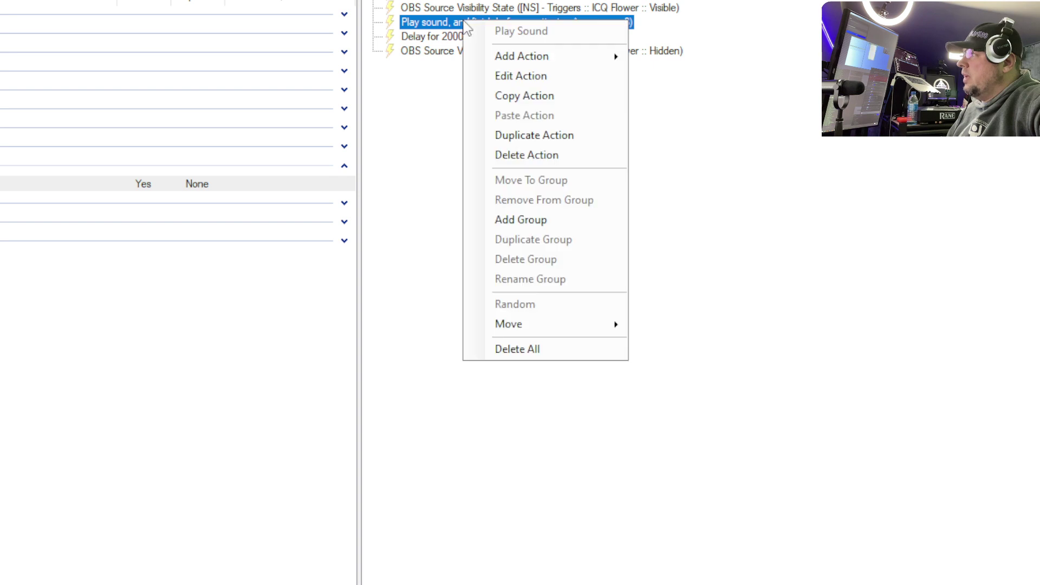
click(502, 75)
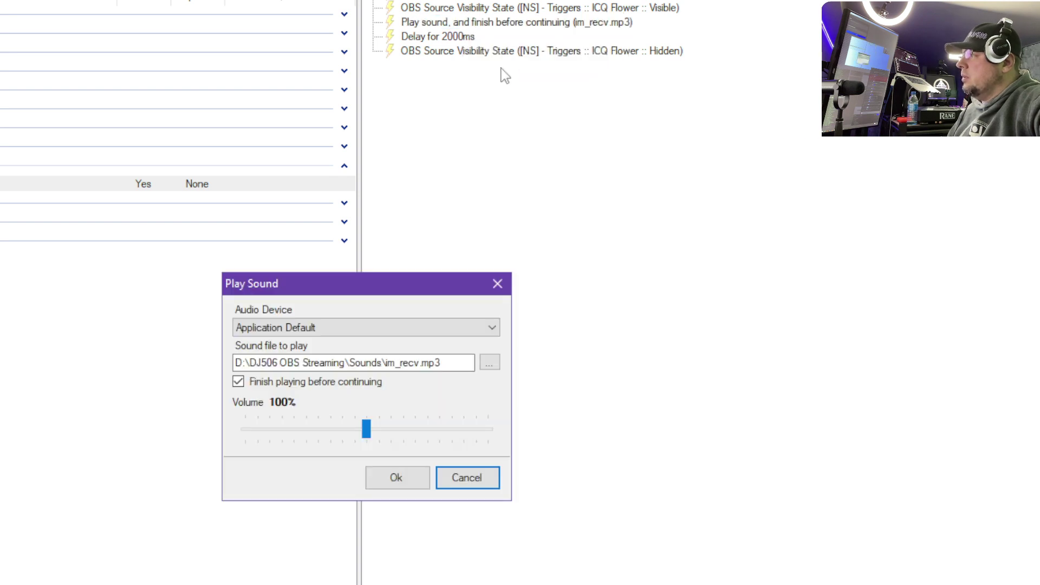
click(466, 478)
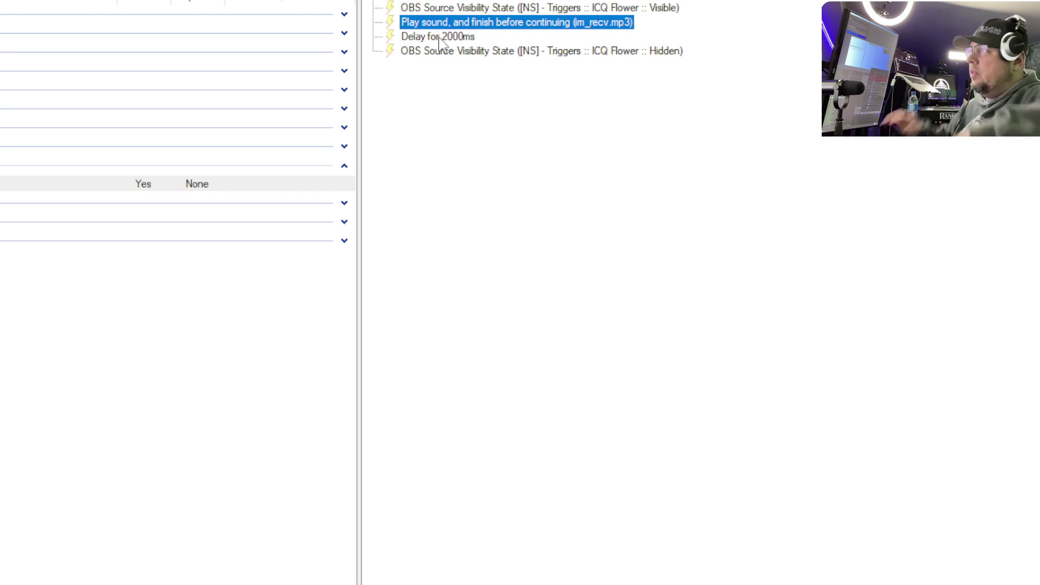
Step: Look through the OBS sub-action category and review the settings of the sub-action that hides the ICQ Flower source
click(423, 81)
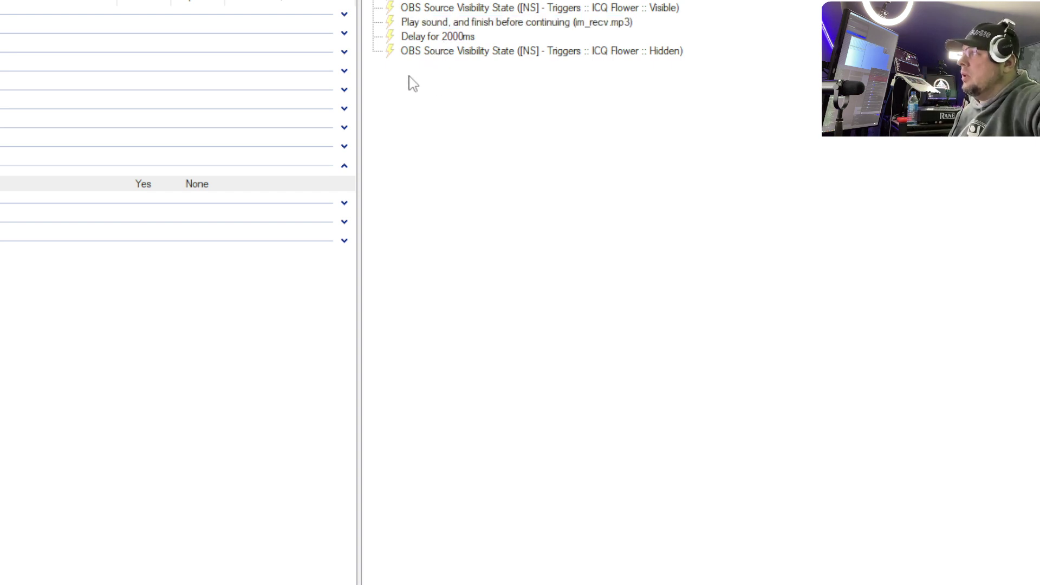
click(421, 59)
right_click(420, 88)
mouse_move(463, 98)
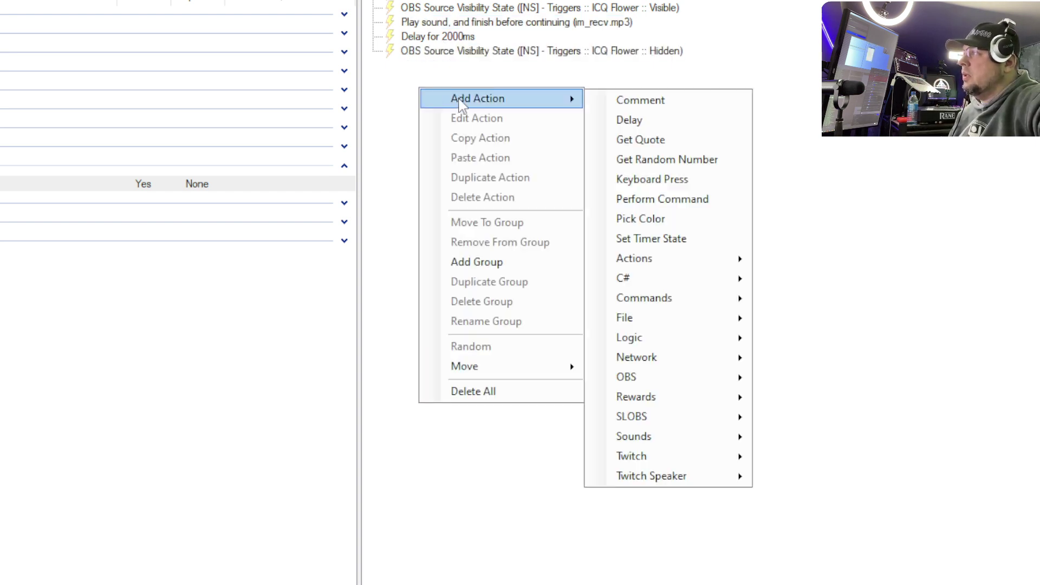
mouse_move(677, 378)
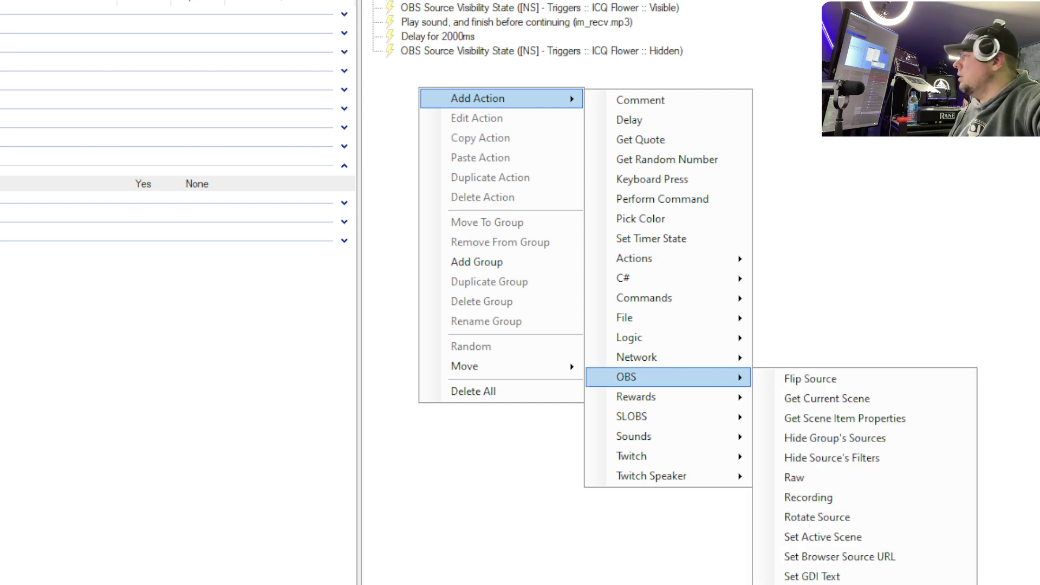
click(413, 63)
click(423, 54)
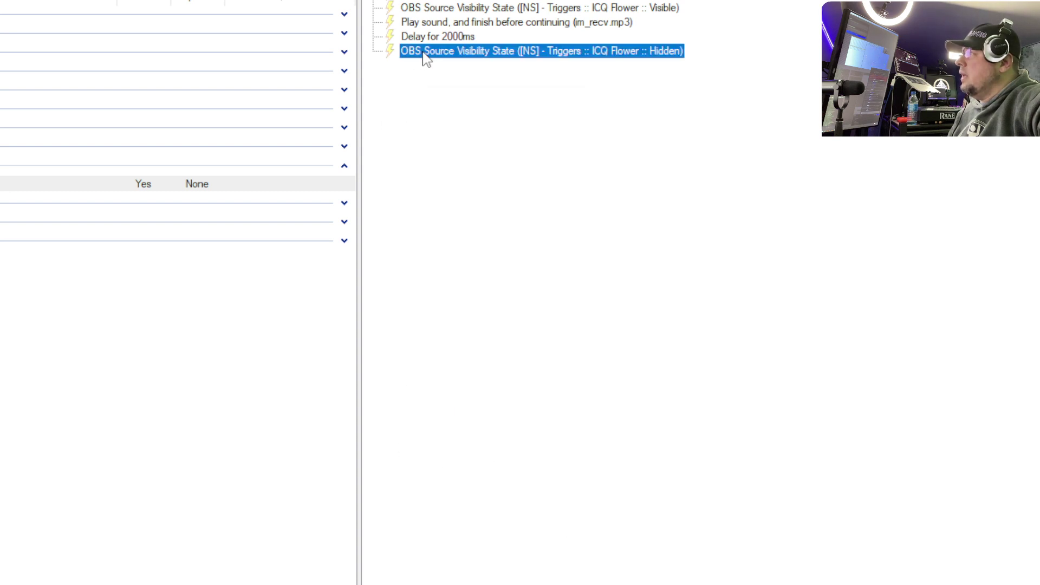
right_click(426, 58)
click(481, 106)
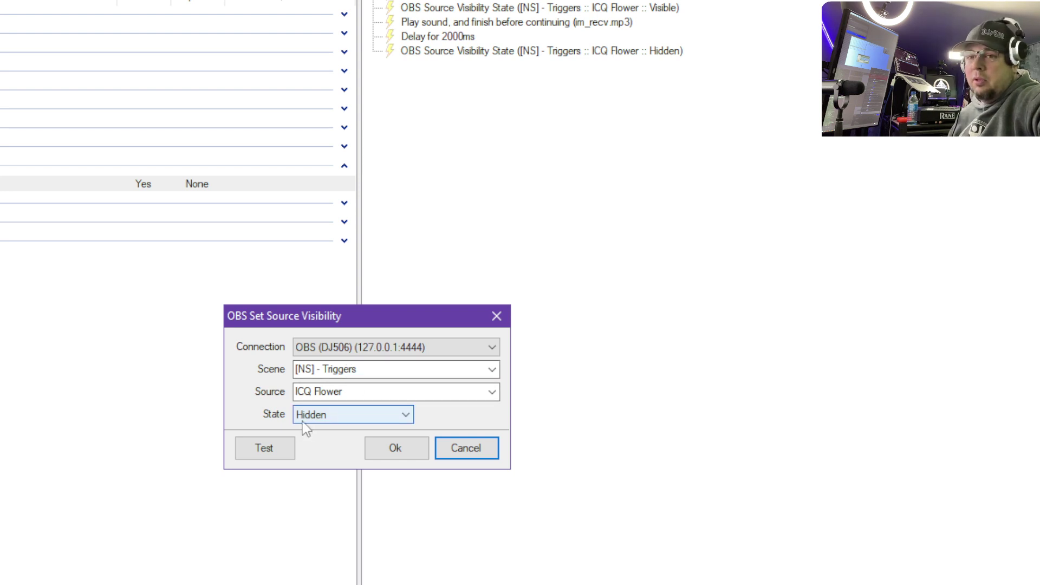
click(462, 456)
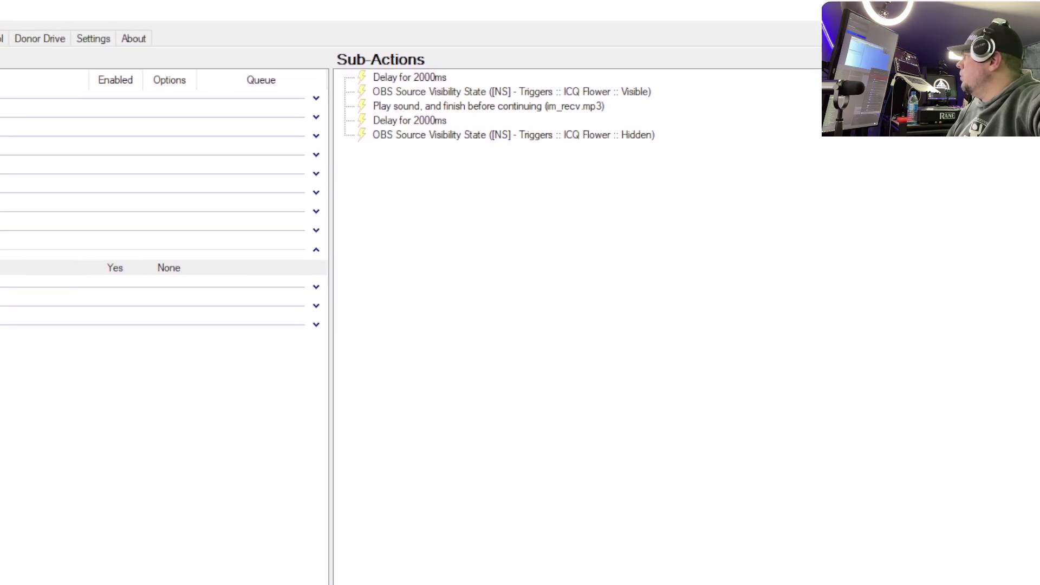
Step: Collapse the Sounds group, expand the Visuals group, and examine the sub-actions of several of its actions
click(316, 249)
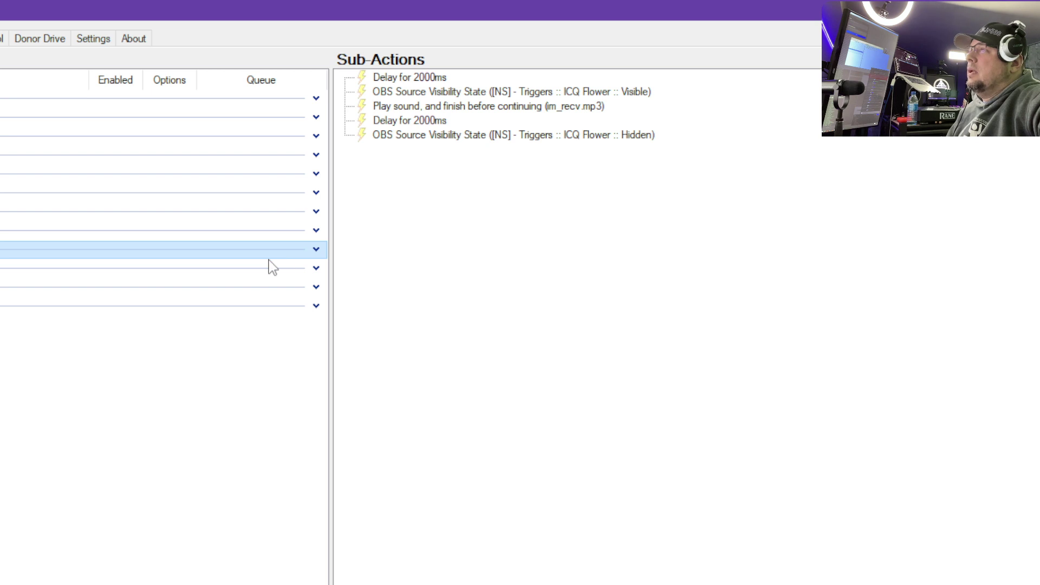
click(316, 306)
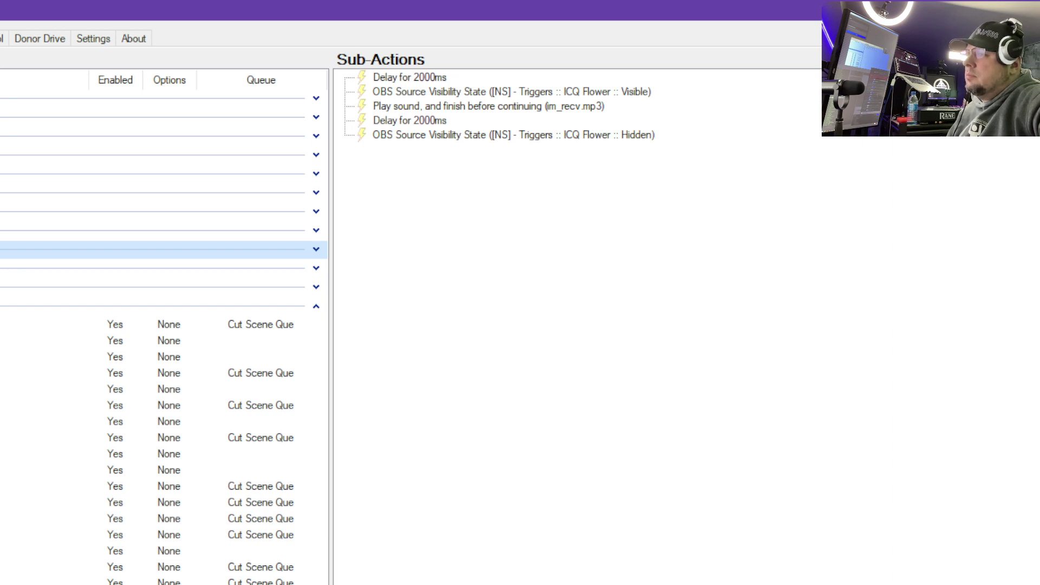
key(Down)
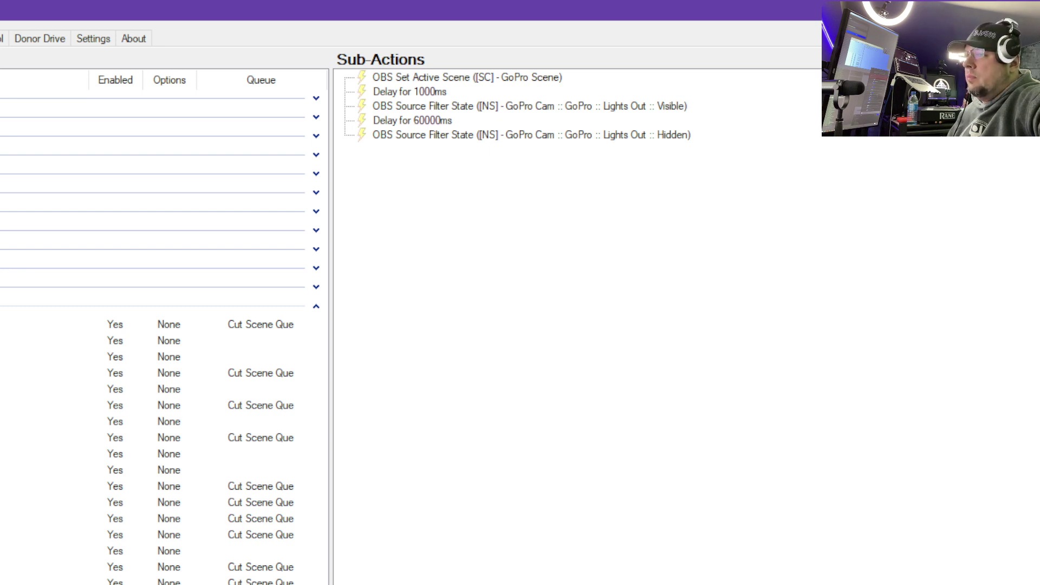
key(Down)
key(Down)
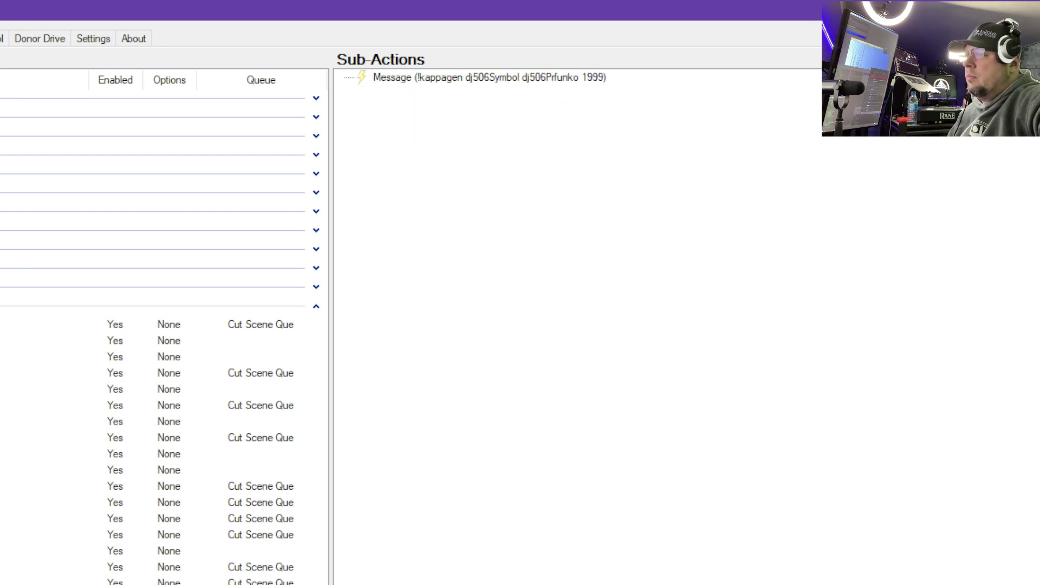
key(Down)
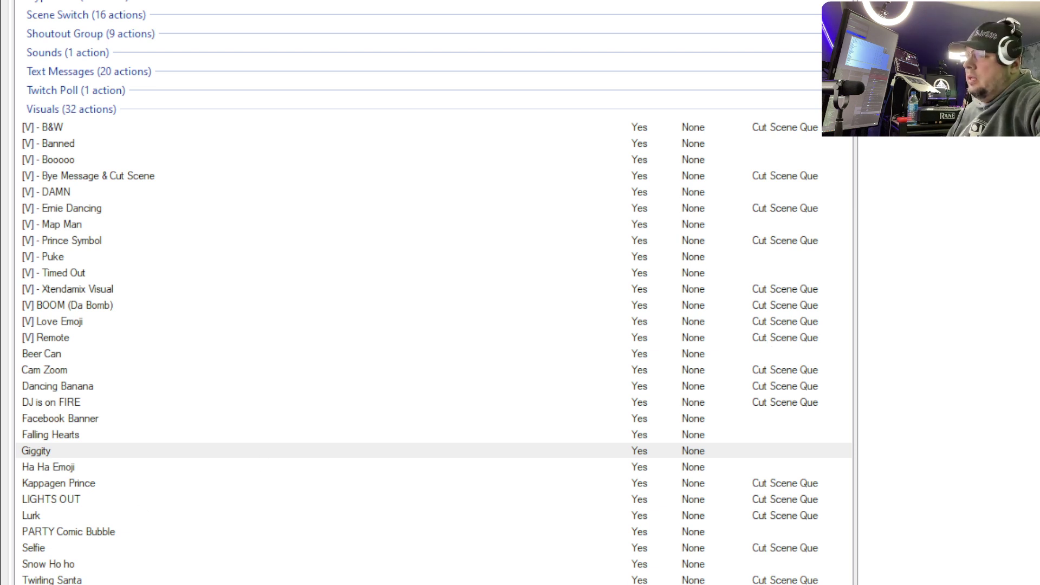
Step: Review the Giggity action's settings in the Visuals group, look through the available queues and keep the Default queue
right_click(306, 305)
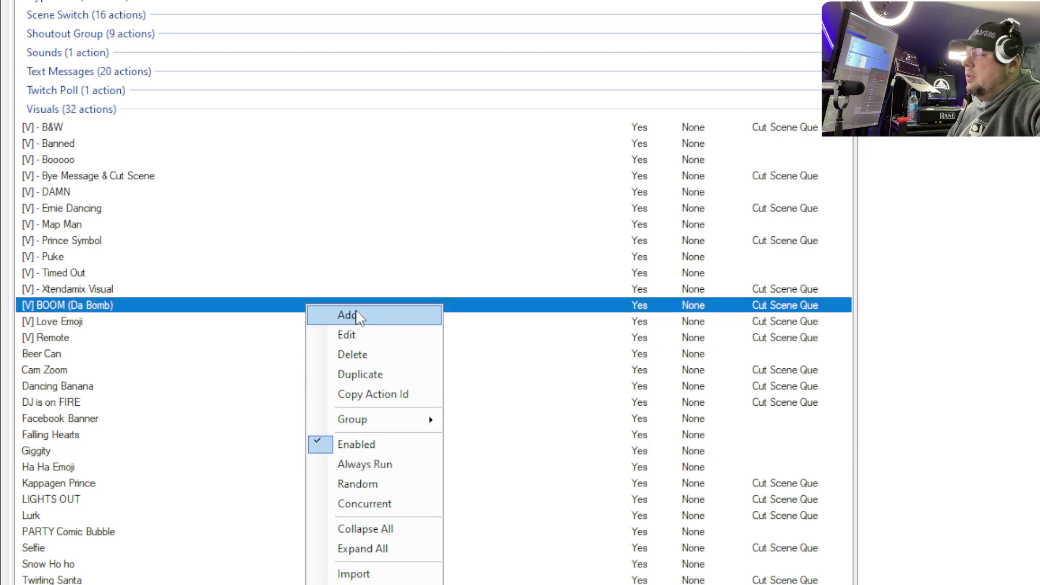
click(48, 454)
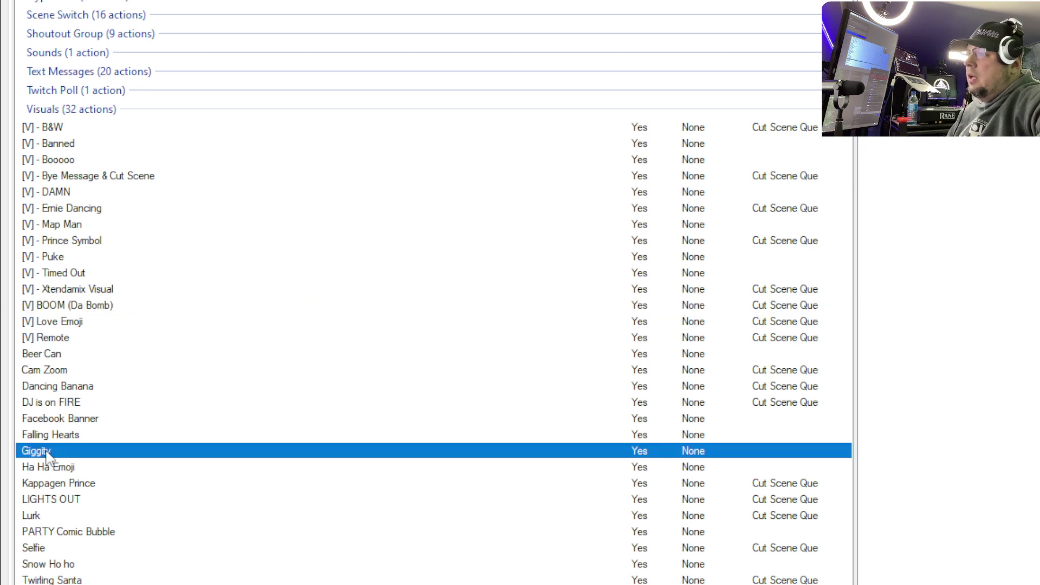
right_click(47, 454)
click(99, 478)
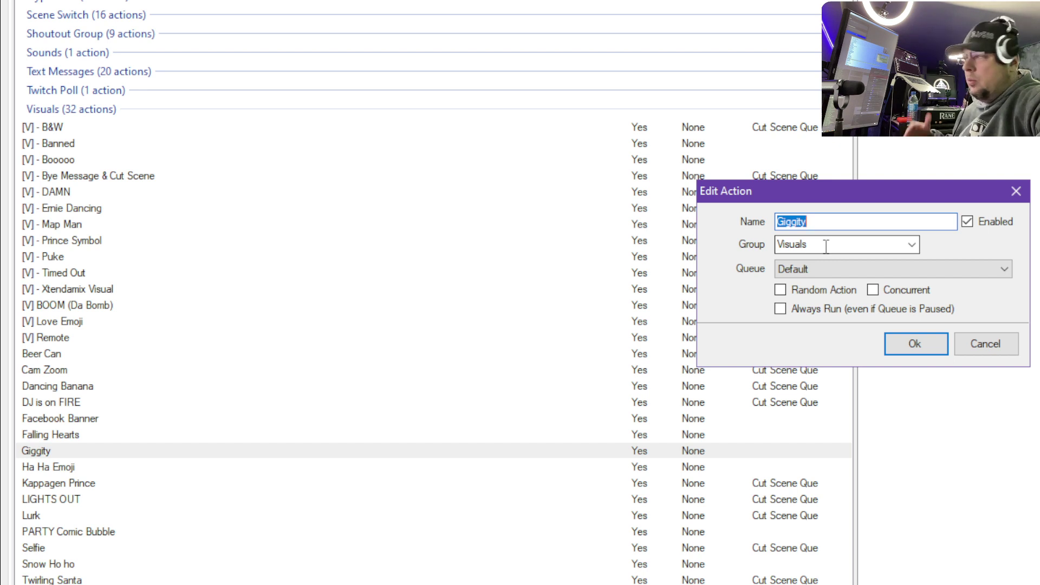
click(829, 275)
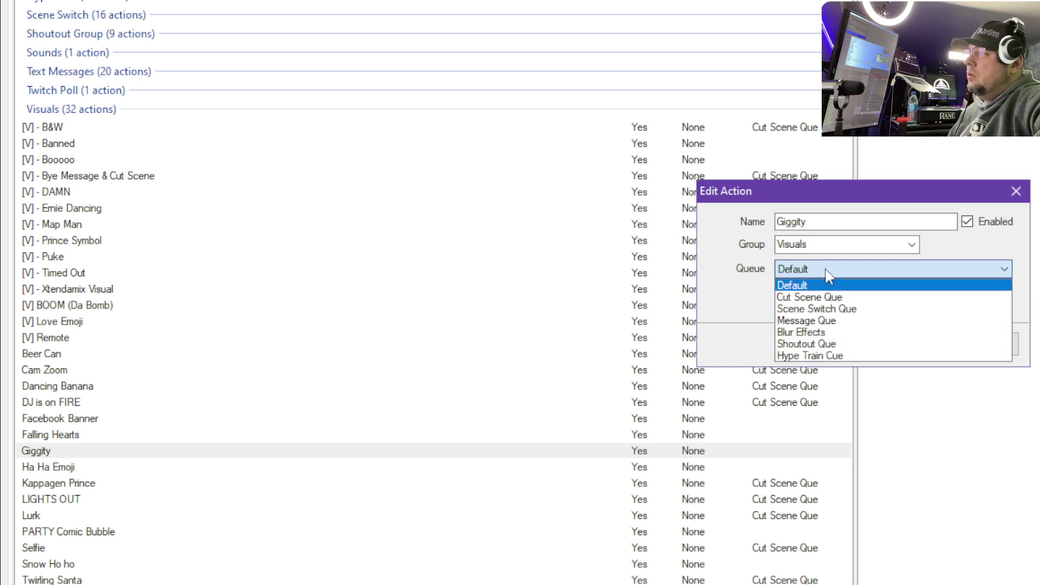
click(800, 290)
click(908, 352)
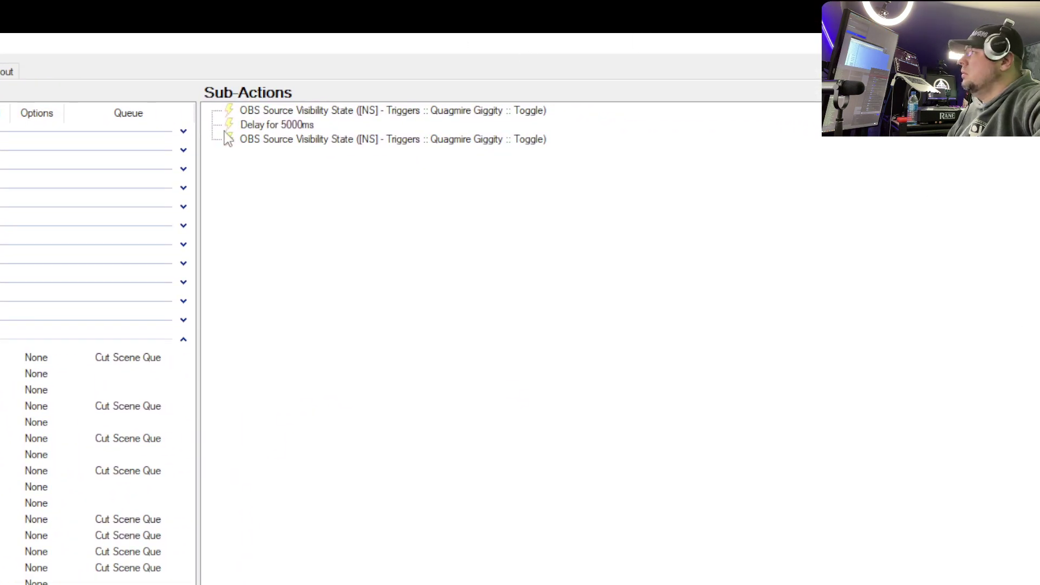
Step: Look through the OBS sub-action category and review the settings of Giggity's first sub-action, which toggles the Quagmire Giggity source
right_click(271, 189)
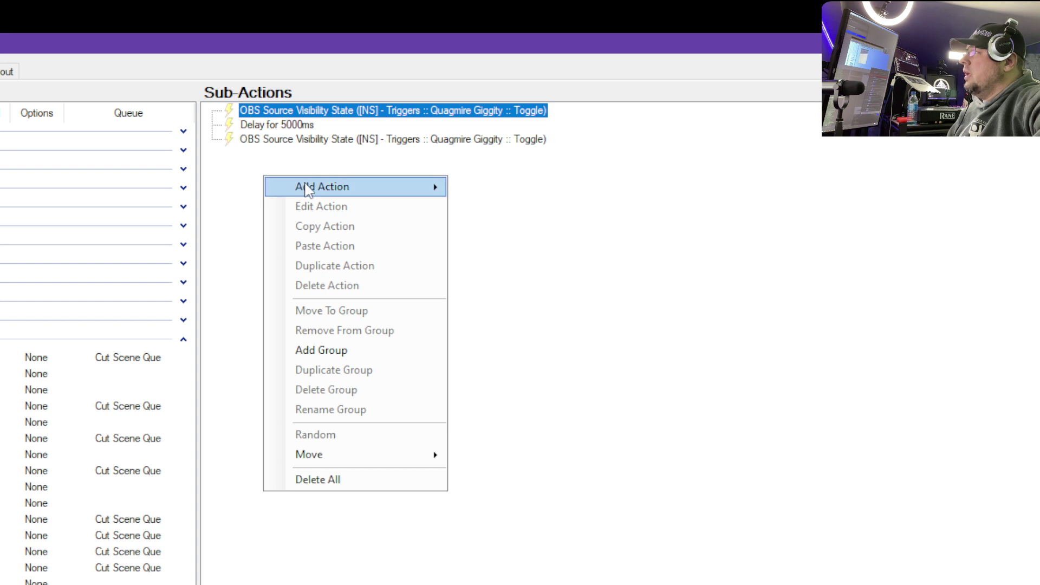
mouse_move(303, 186)
mouse_move(503, 471)
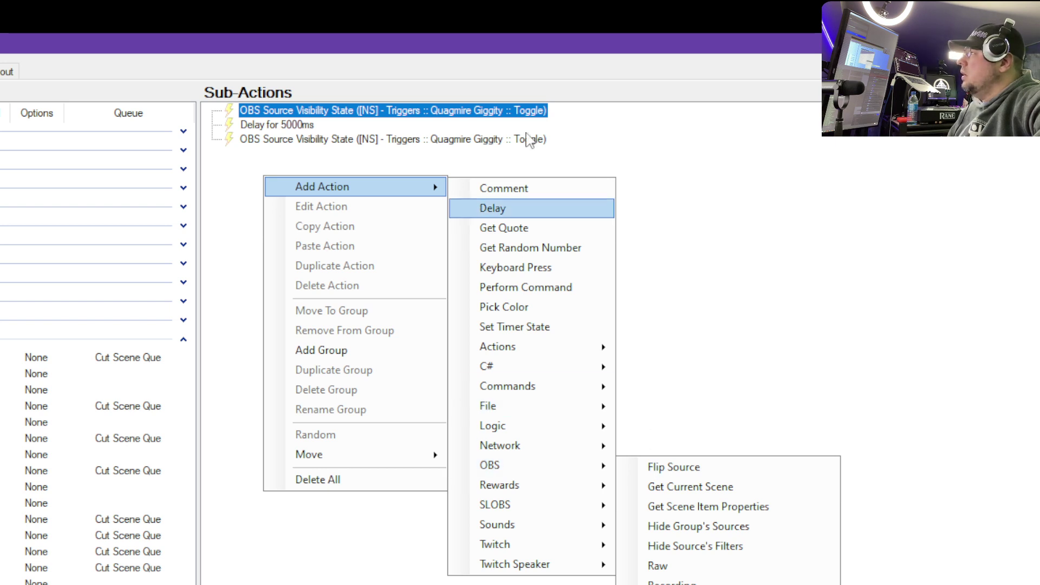
right_click(455, 108)
click(509, 160)
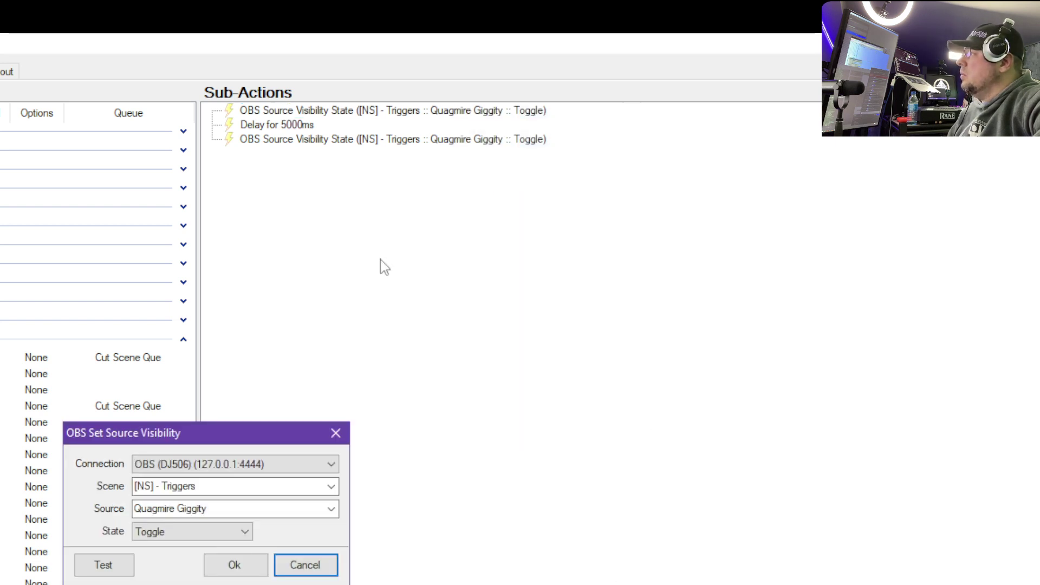
drag(178, 433, 387, 286)
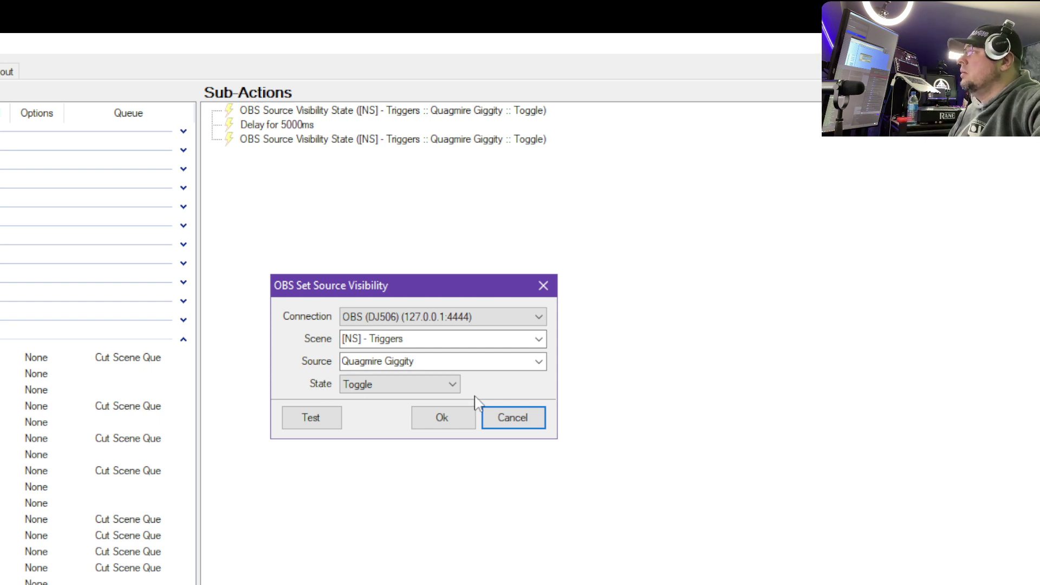
click(512, 424)
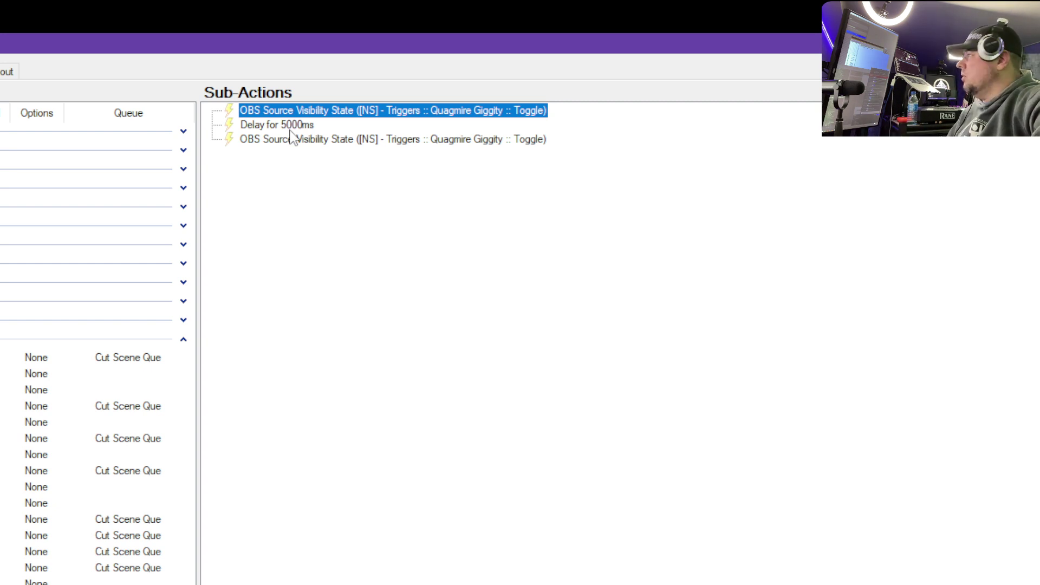
Step: Look at the settings for a new Delay sub-action without adding one, and review the existing delay between the two source toggles
right_click(250, 179)
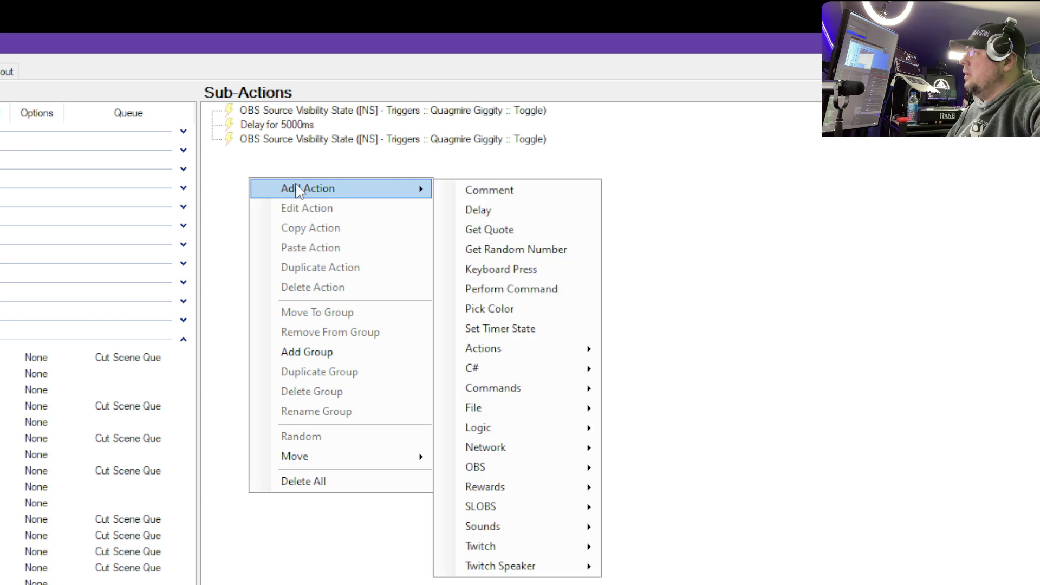
click(483, 214)
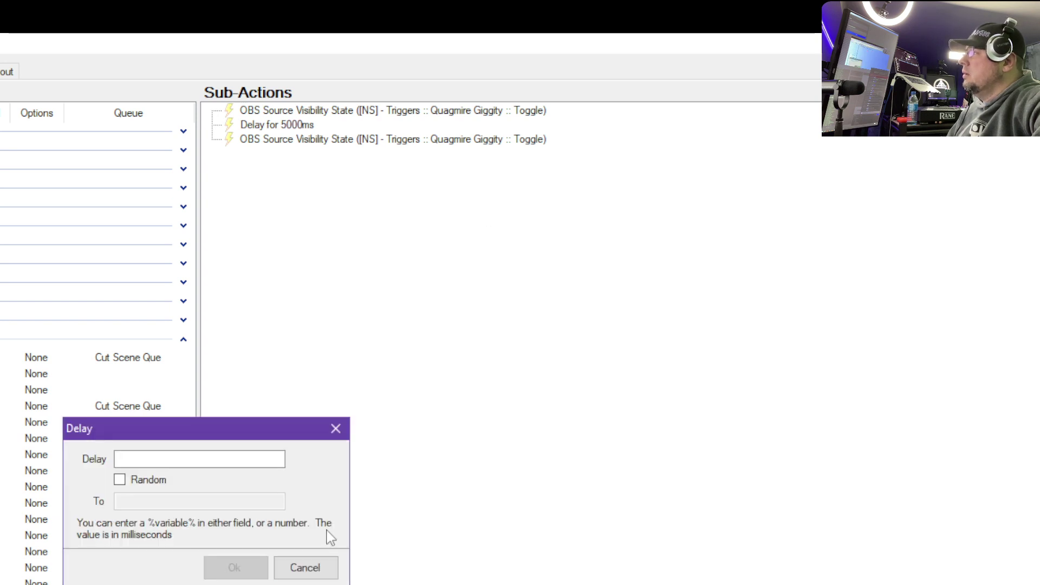
click(303, 565)
right_click(283, 126)
click(329, 179)
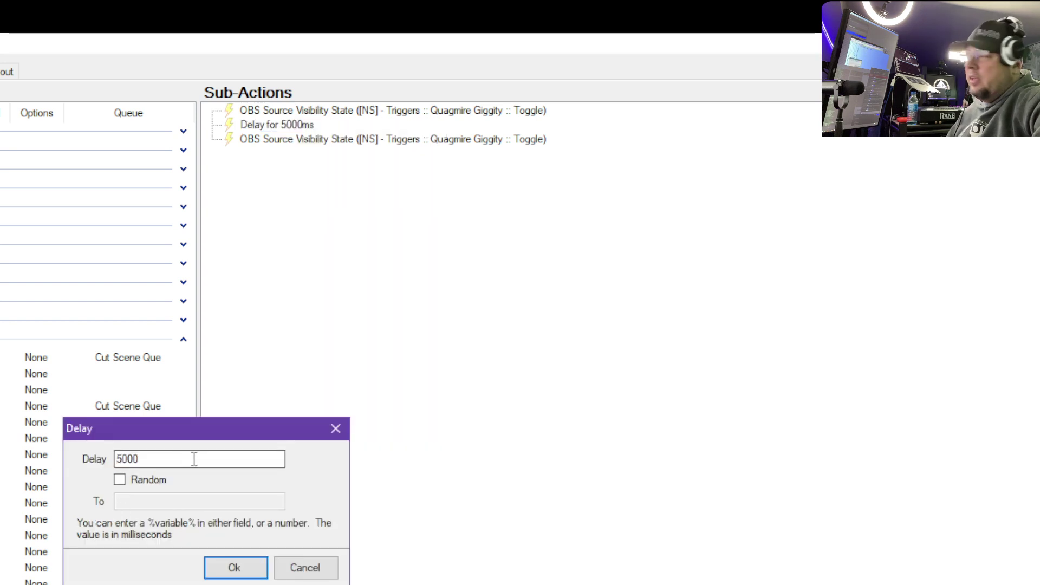
click(233, 569)
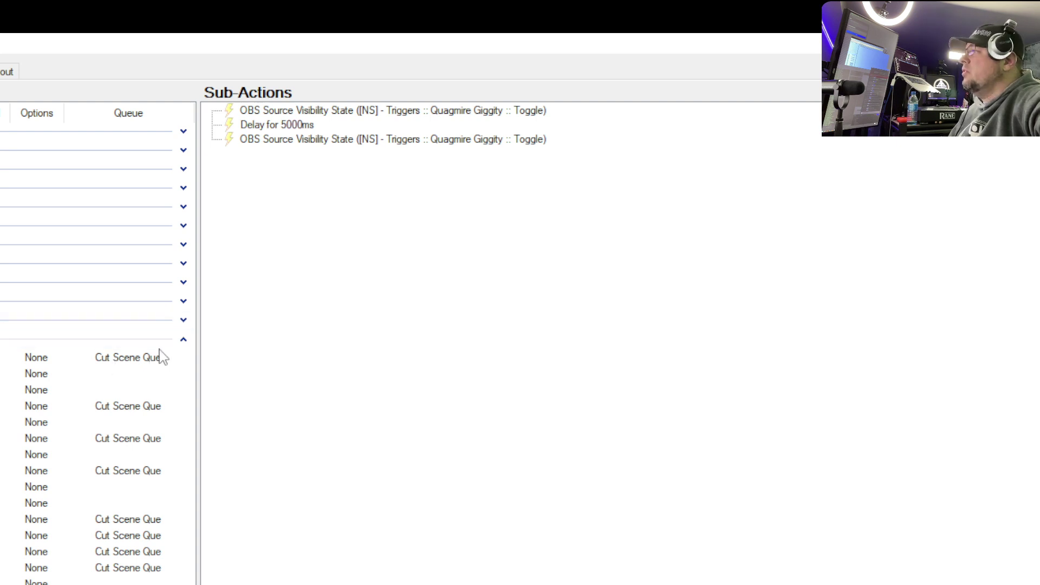
Step: Collapse the Visuals group, then look through the cut and nested scenes in OBS and select the Acer Screen source
click(183, 340)
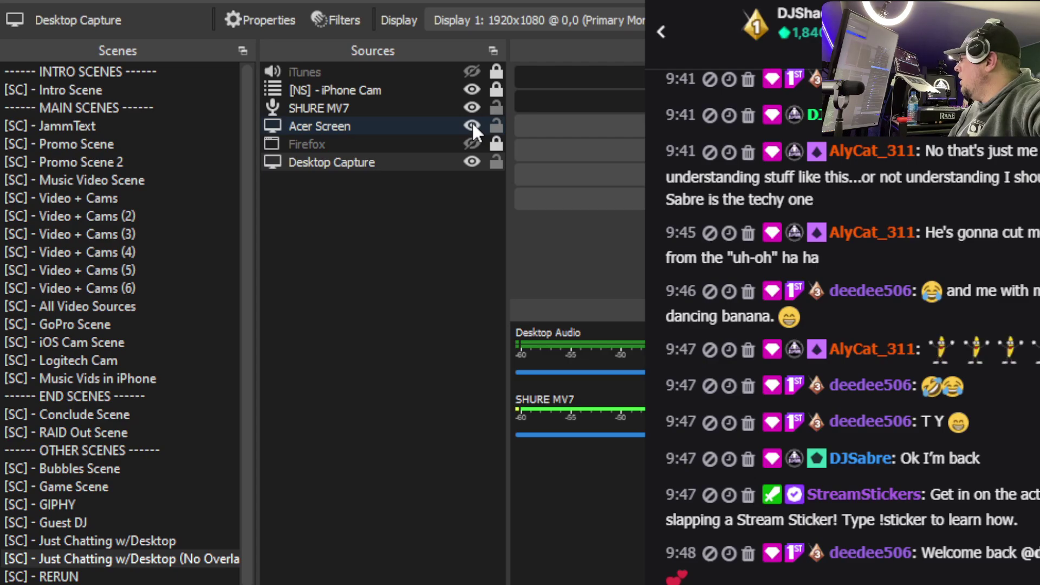
scroll(88, 385, down, 3)
scroll(89, 383, up, 3)
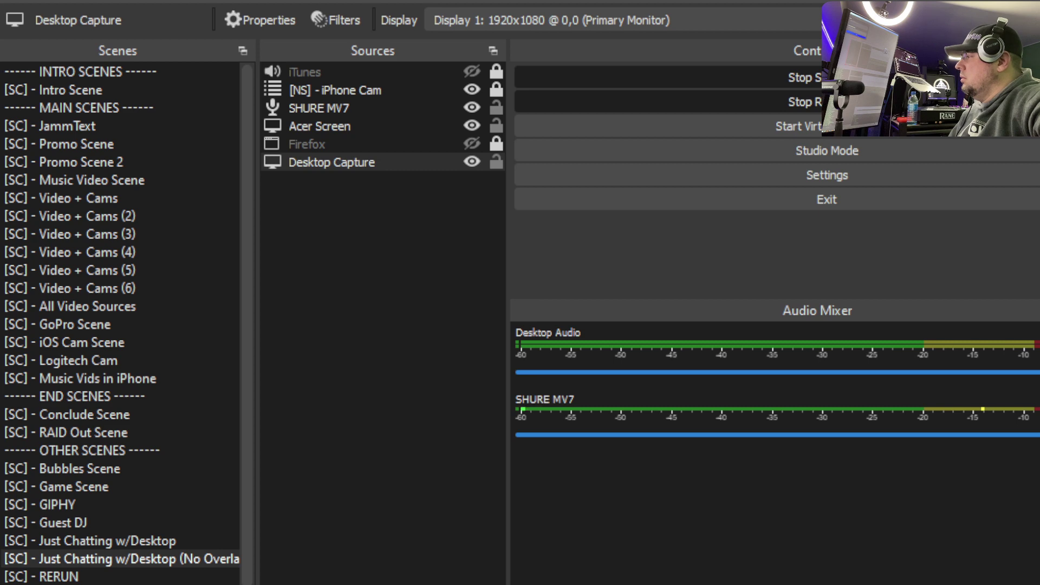
scroll(142, 294, down, 6)
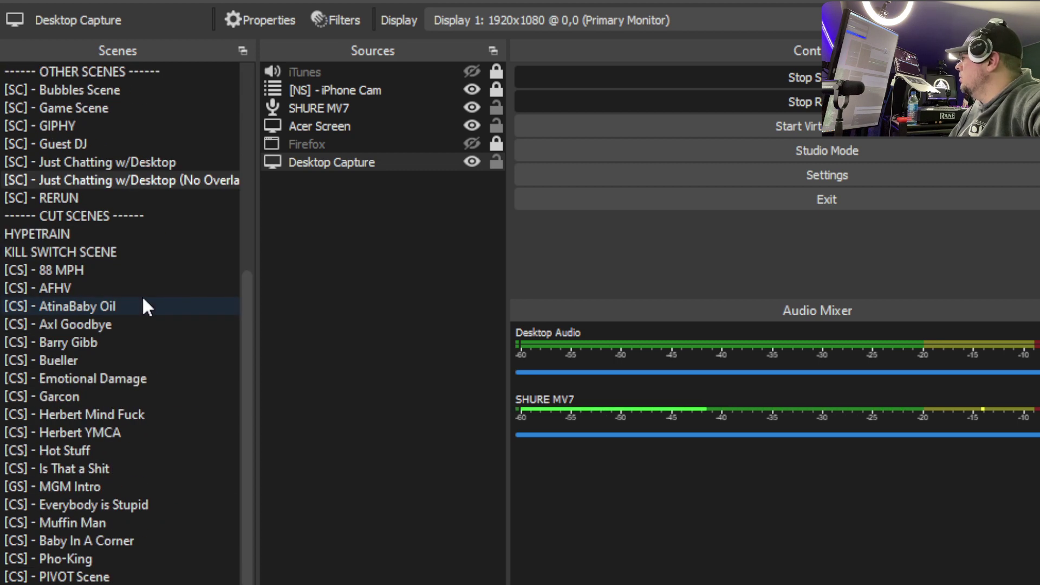
scroll(141, 295, down, 9)
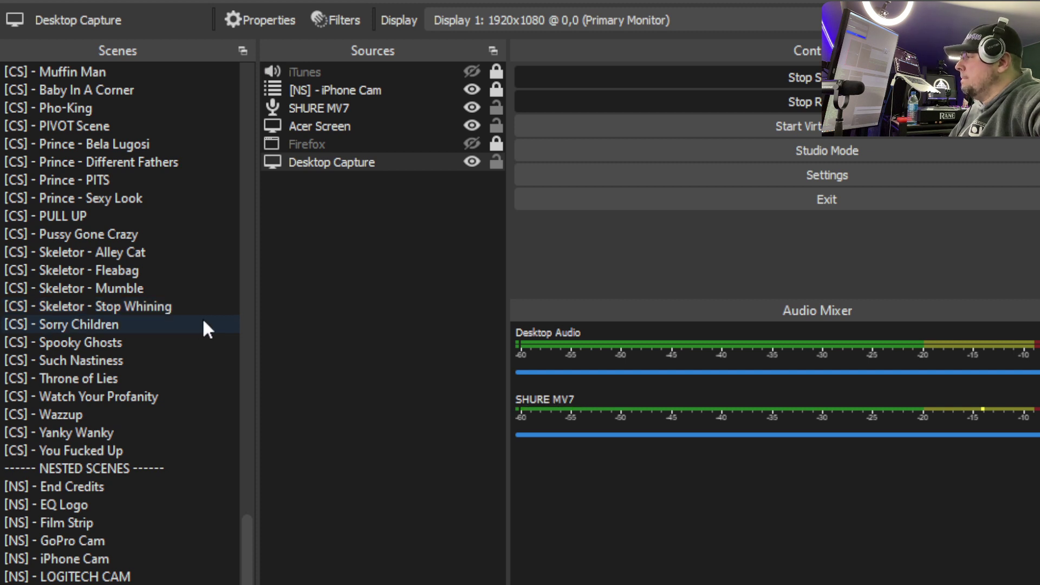
scroll(201, 335, up, 14)
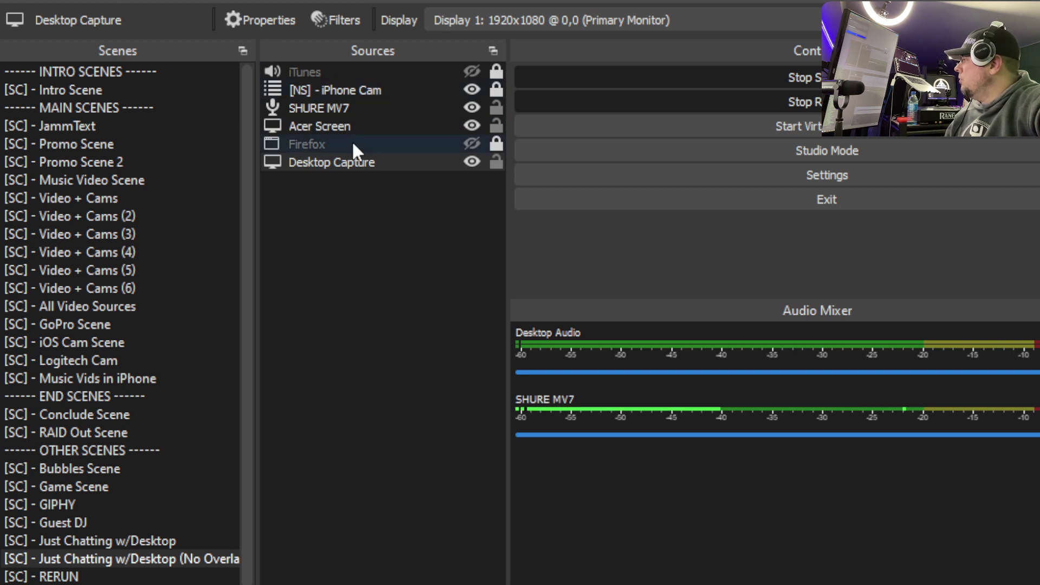
click(351, 122)
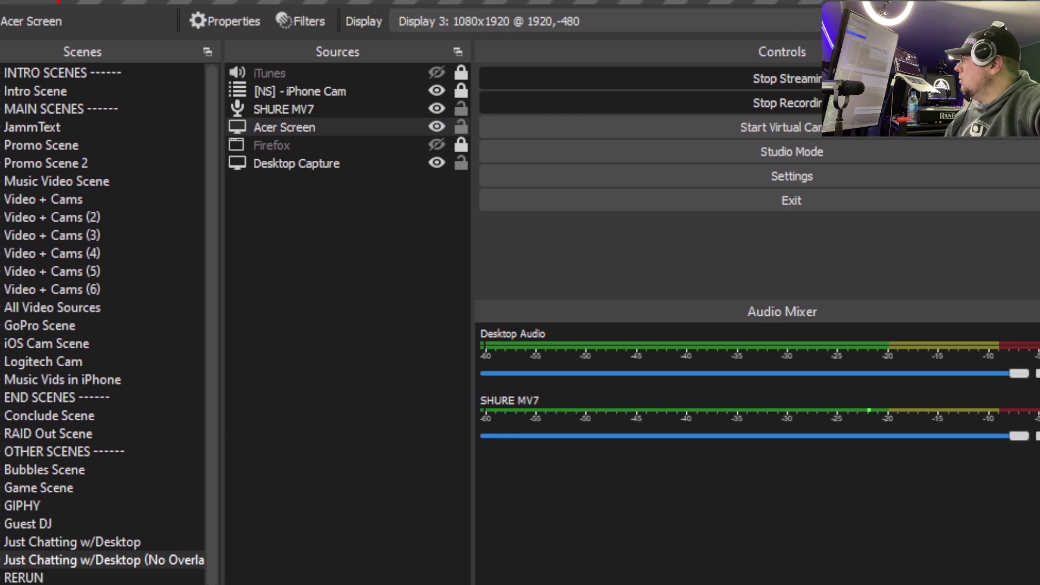
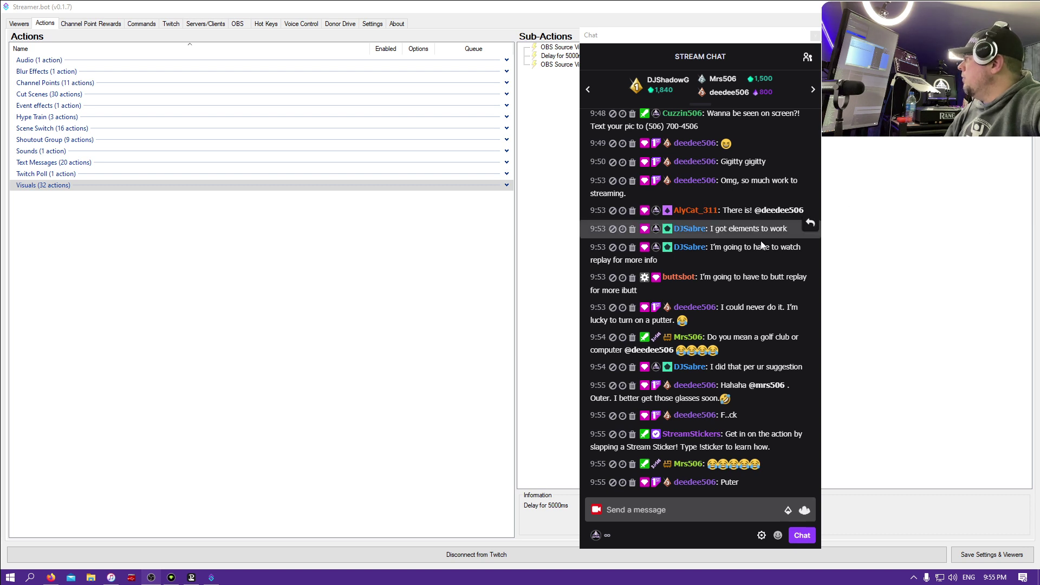
Step: Move the chat window aside, switch to Touch Portal at full size, and review the actions of the [V] - GIGGITY button
drag(622, 41, 810, 31)
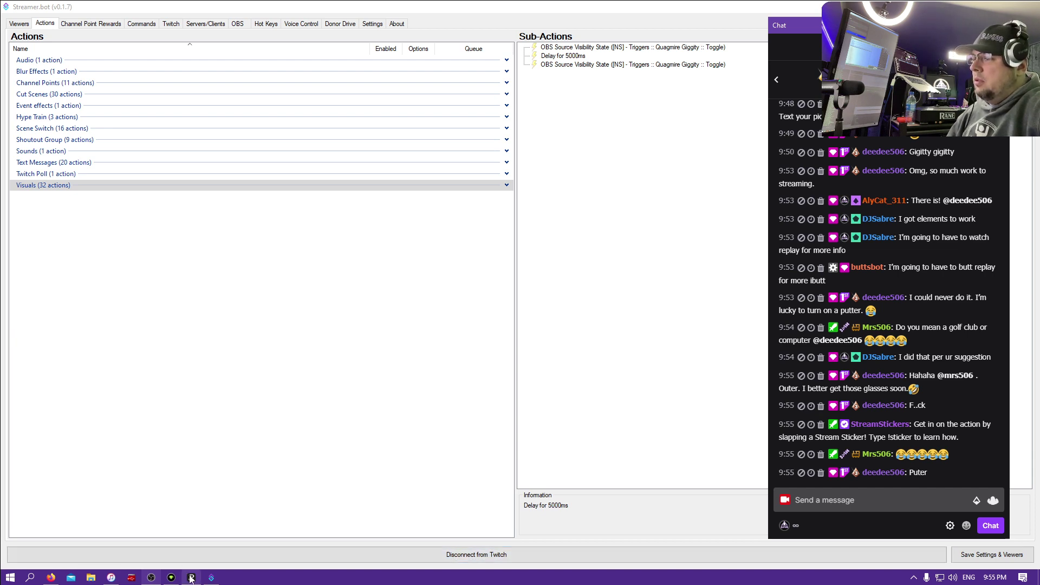
click(172, 578)
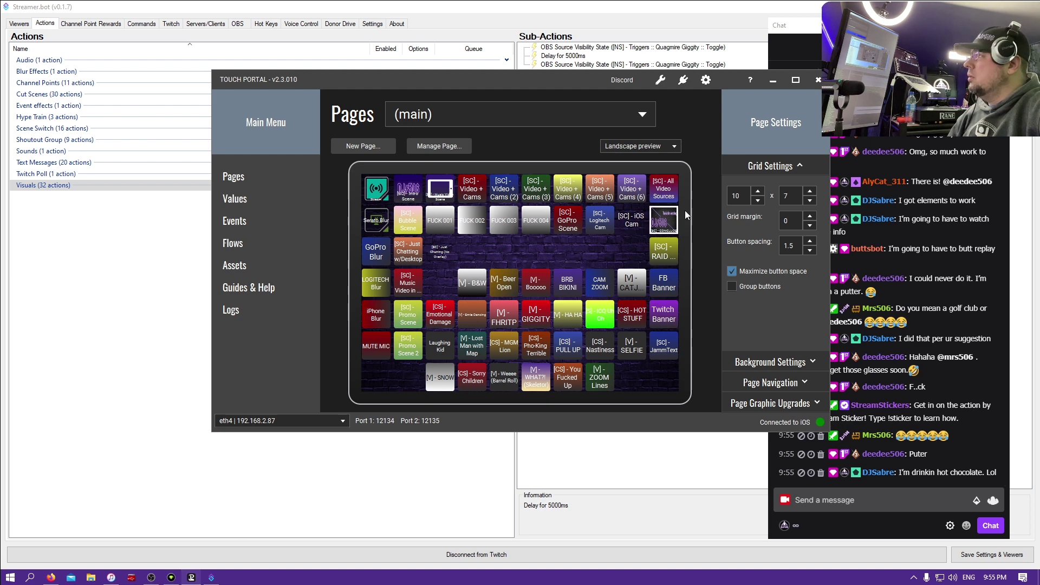
click(795, 80)
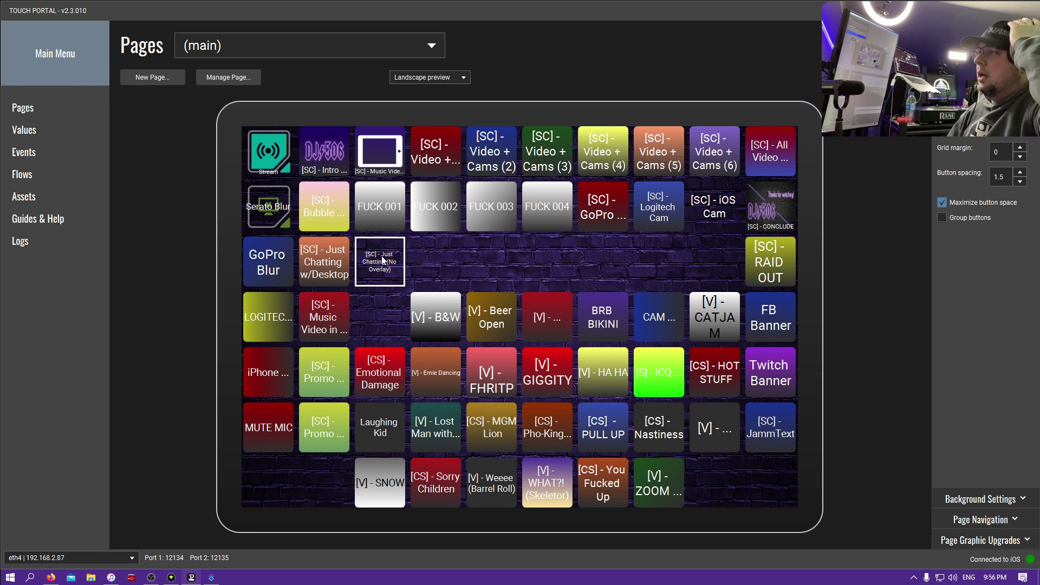
click(545, 370)
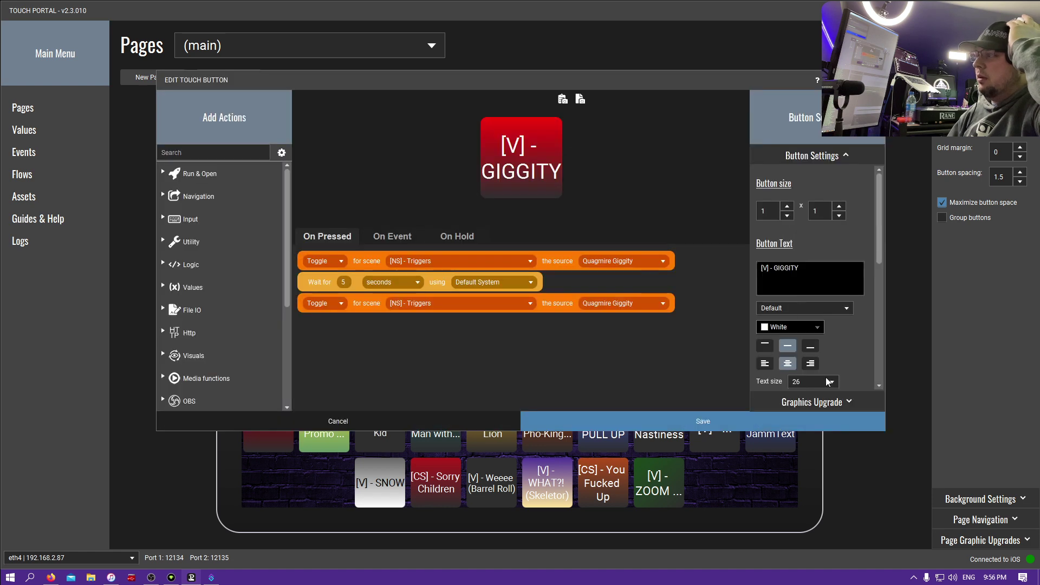
click(424, 421)
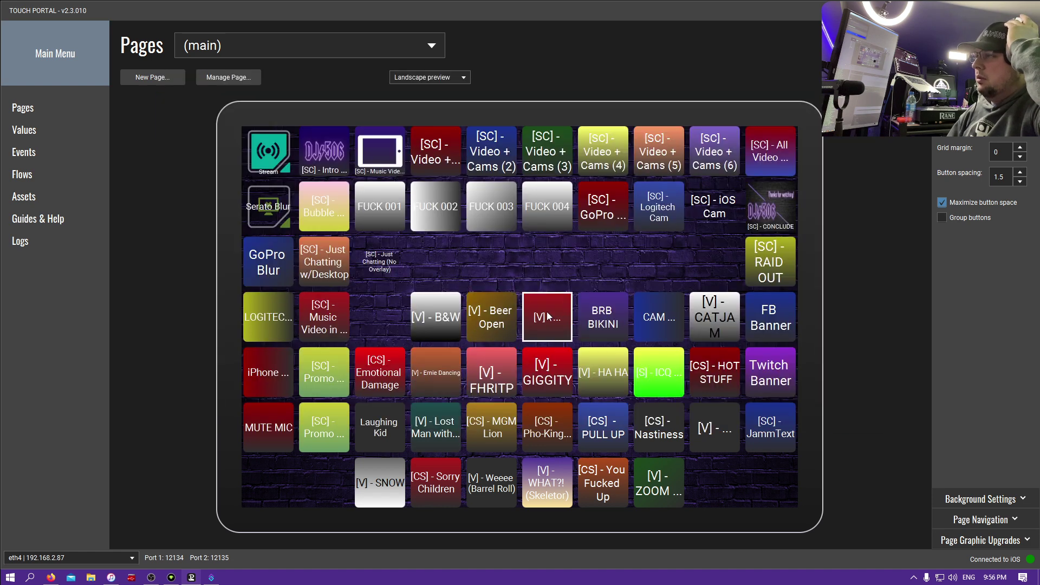
Step: Review the [V] - Lost Man with Map button's action and available Streamer.bot actions, and expand the Scene Switch group in Streamer.bot for comparison
click(437, 422)
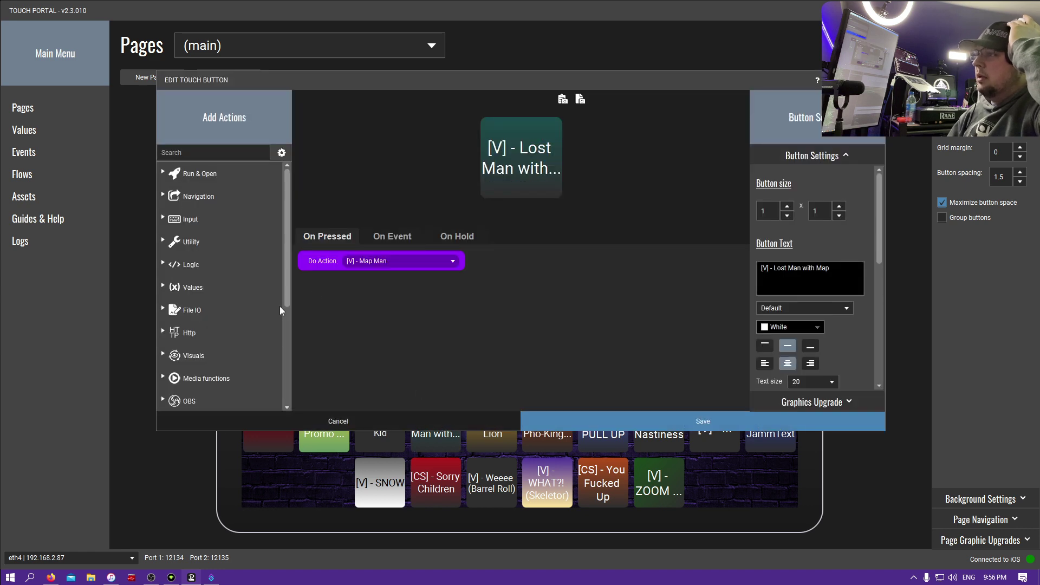
scroll(224, 326, down, 5)
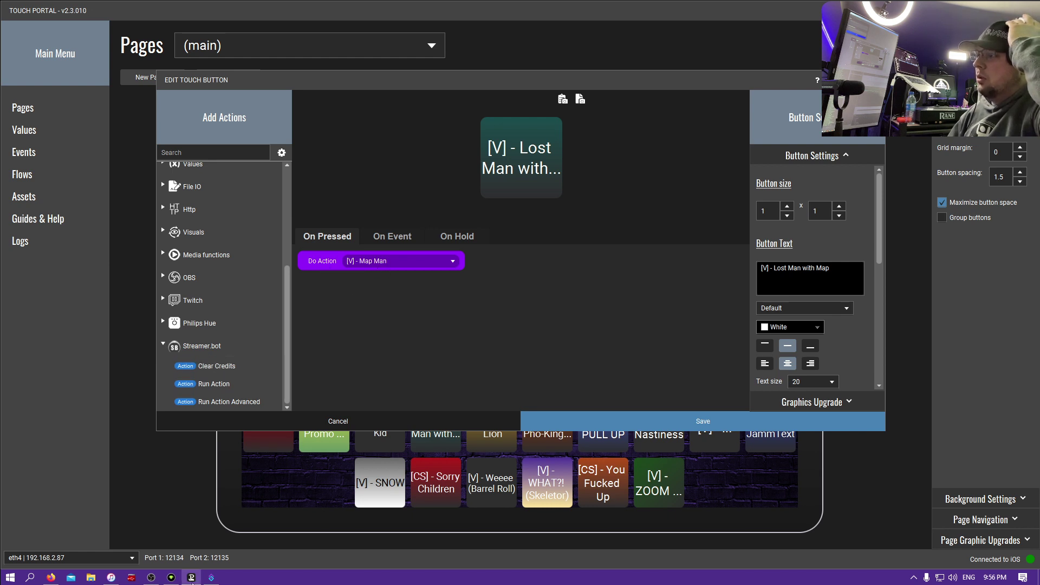
click(211, 577)
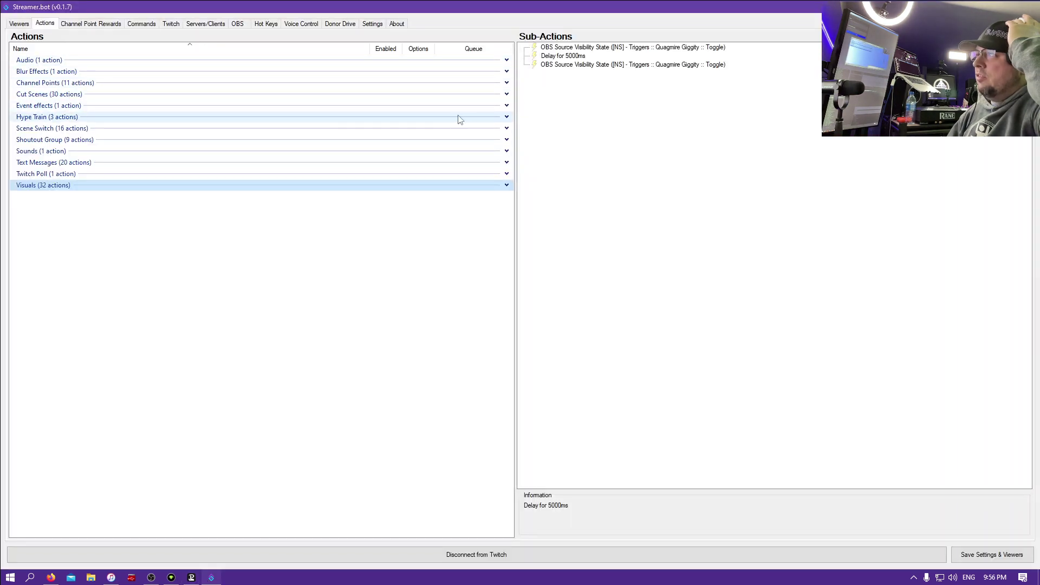
click(506, 128)
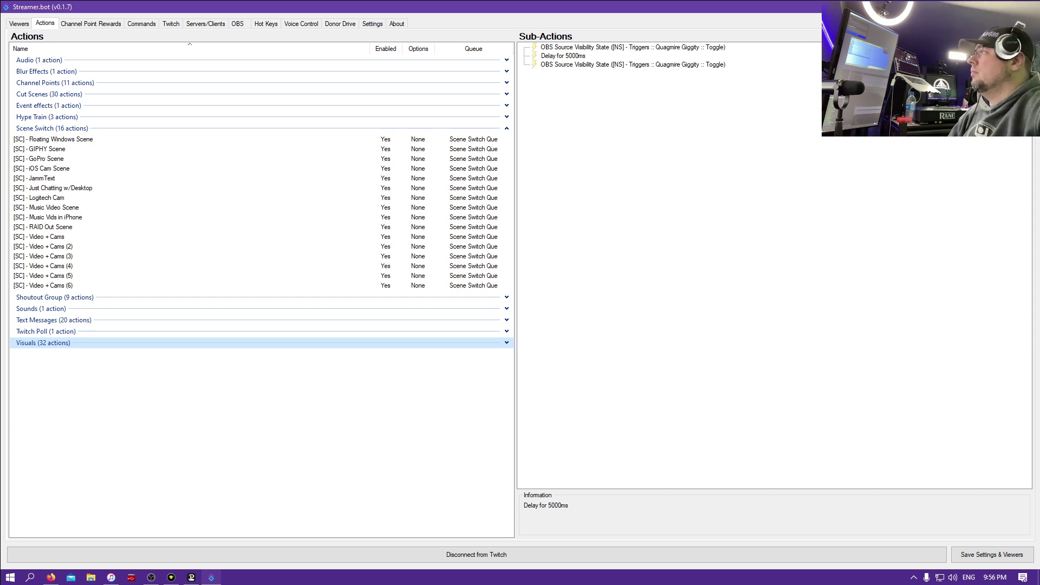
key(super+Down)
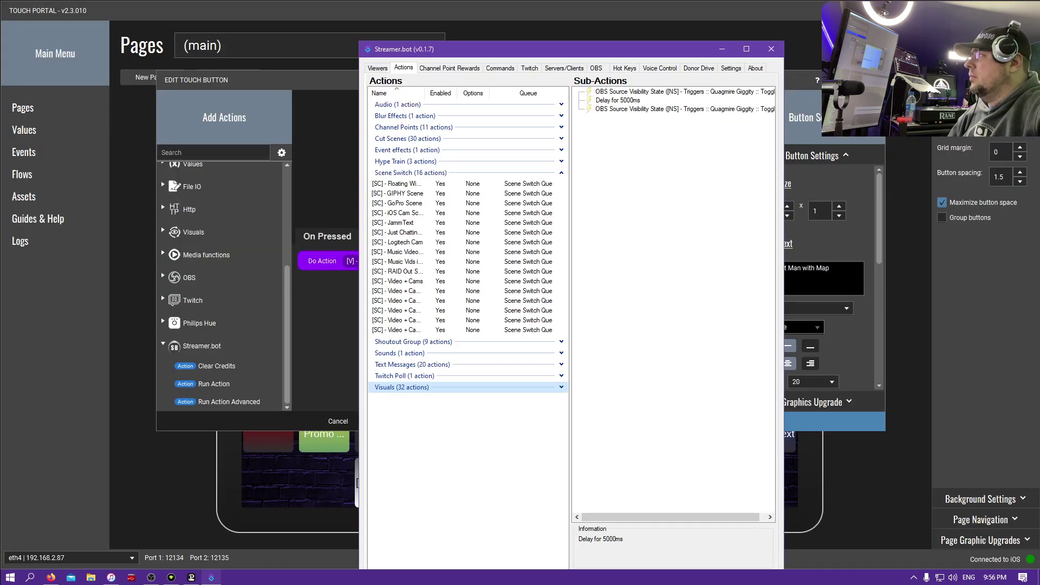
click(302, 424)
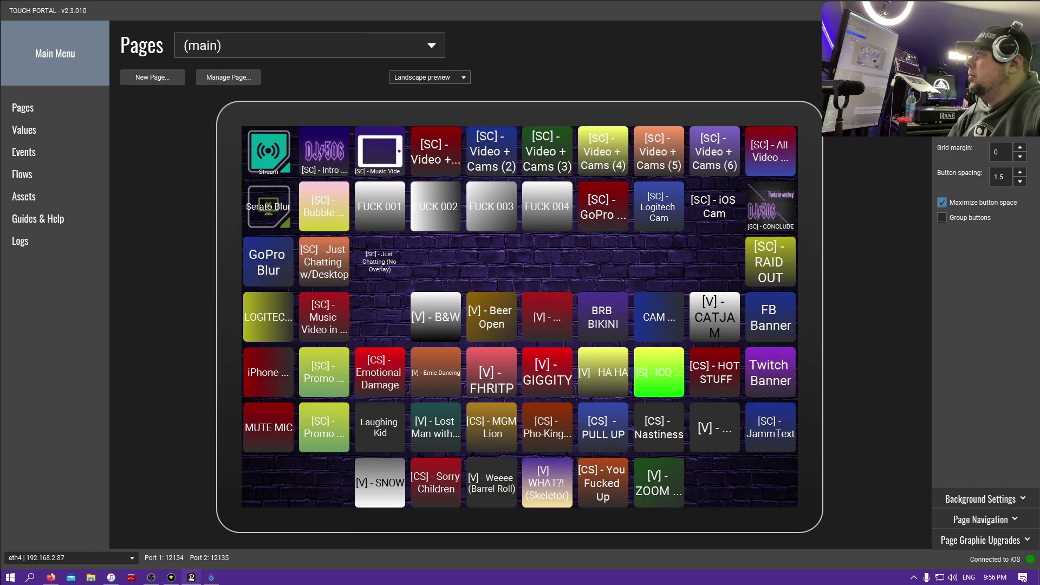
key(super+Down)
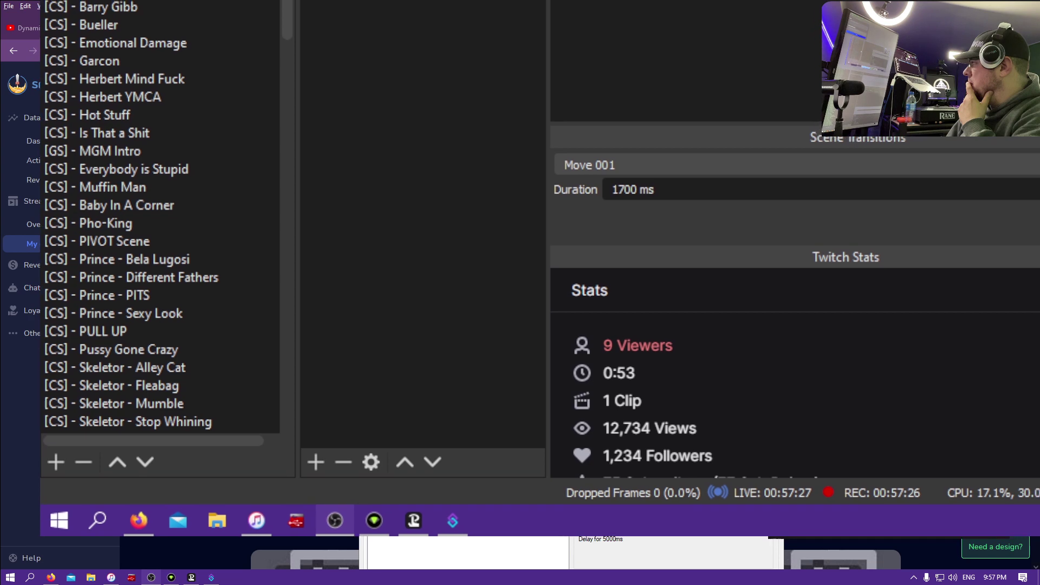
Step: Look through the OBS scene list from the cut scenes down to the nested scenes and overlays
scroll(172, 166, down, 4)
scroll(157, 24, down, 9)
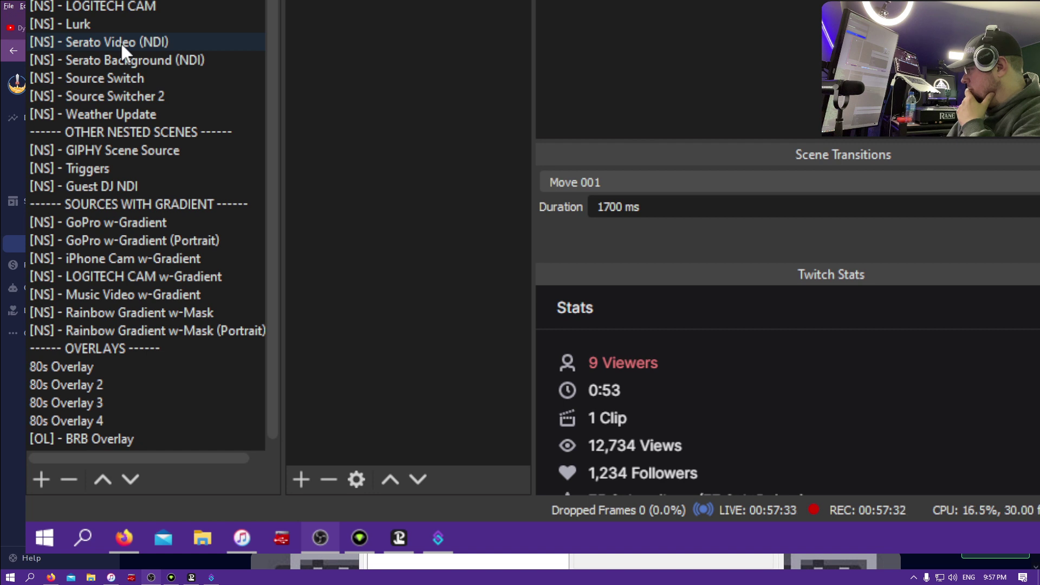
scroll(122, 41, down, 1)
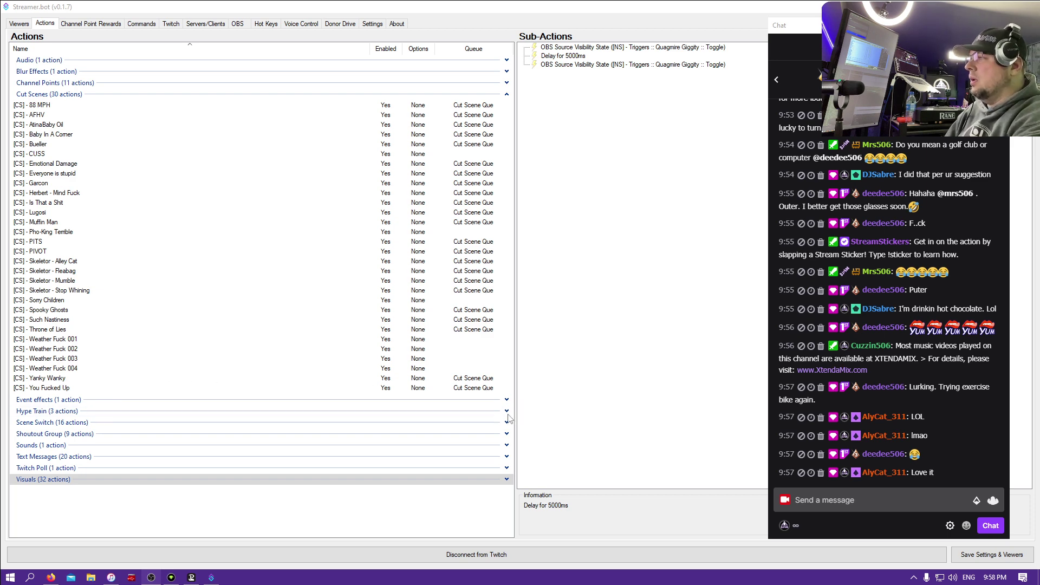
Step: Switch to Touch Portal, look over the buttons on the (main) page, and minimize its window to return to Streamer.bot
click(191, 577)
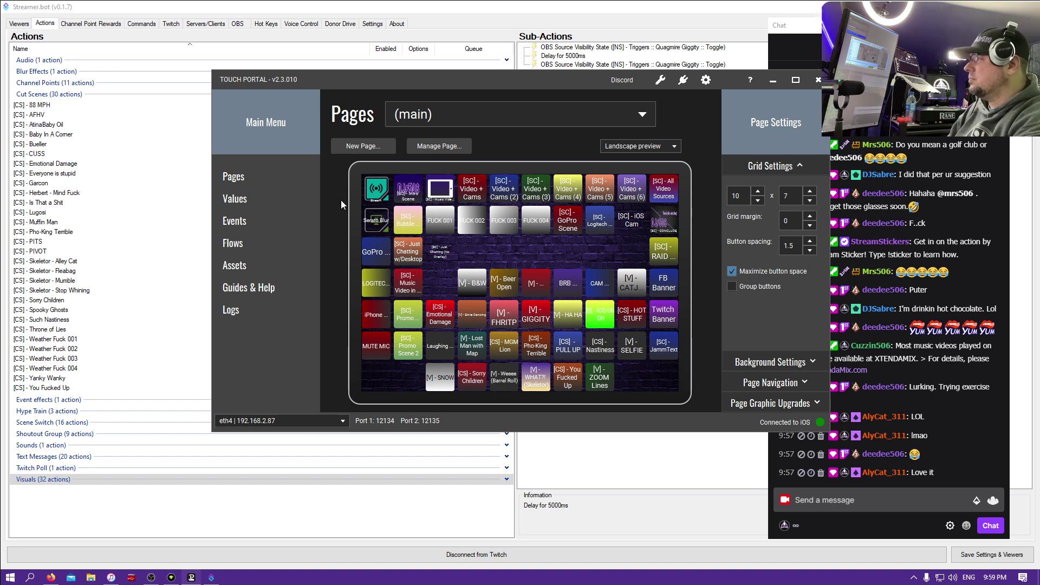
click(772, 80)
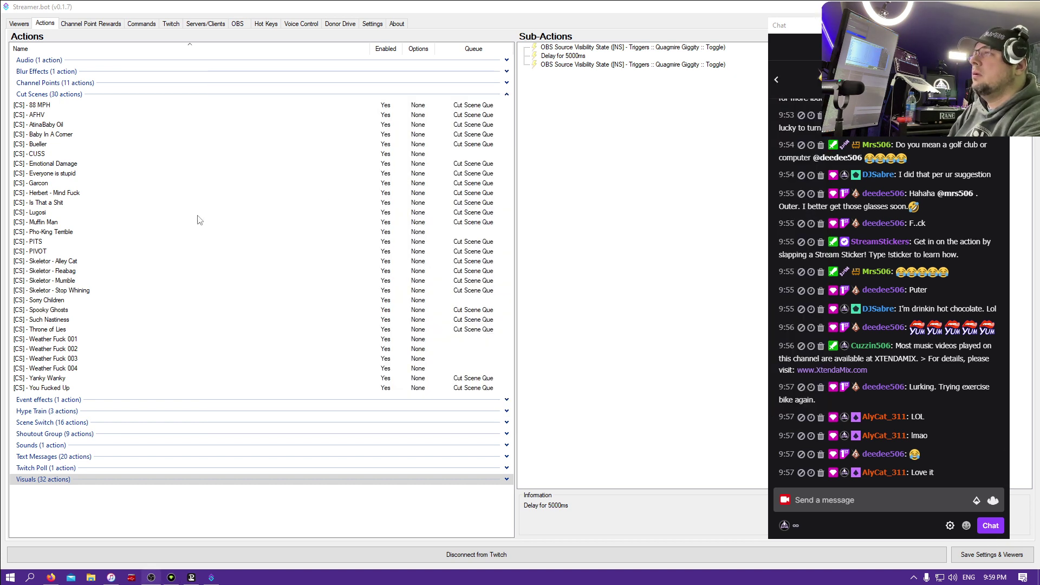
Step: Collapse the Cut Scenes group and expand the Shoutout Group to show the sub-actions of its first shoutout action
click(506, 94)
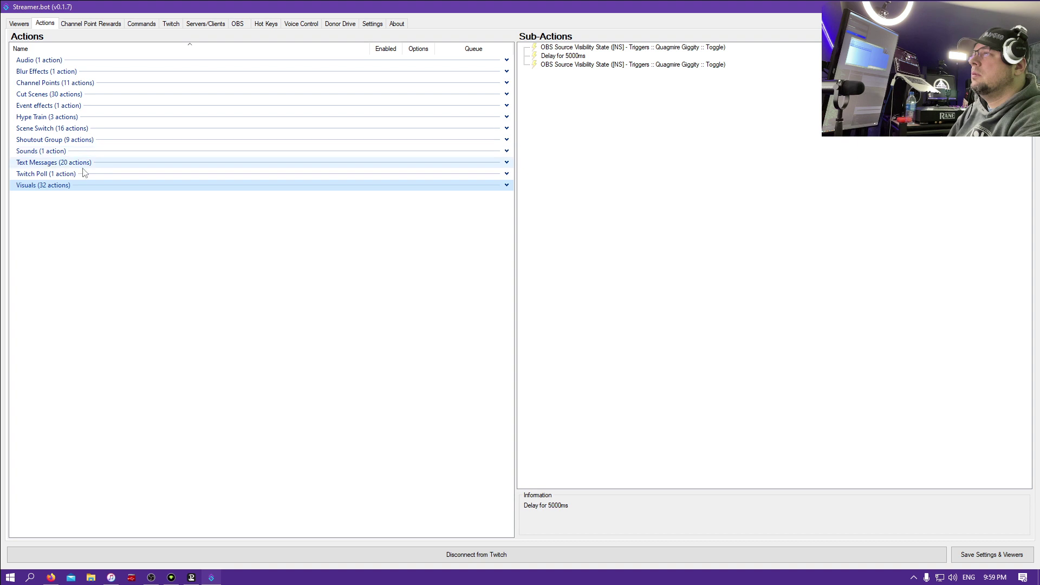
click(506, 140)
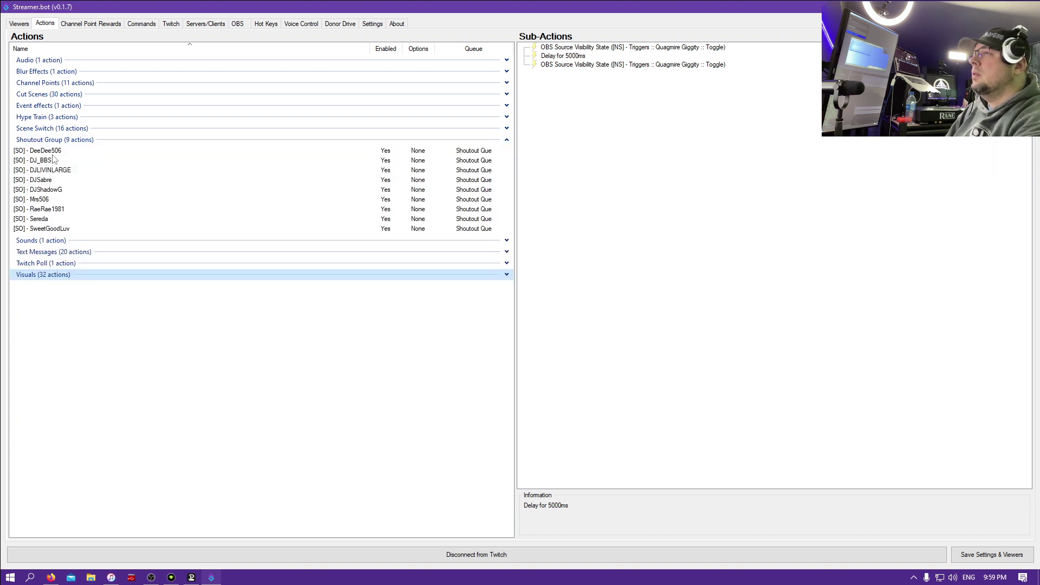
click(46, 152)
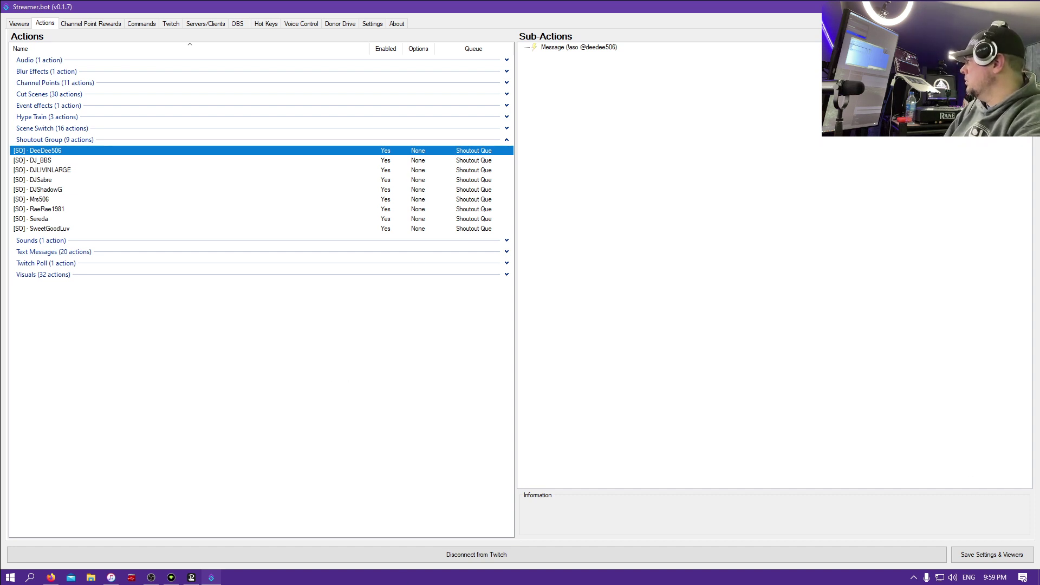
Step: Review the voice control commands and their linked shoutout actions, and return to the actions list
click(151, 577)
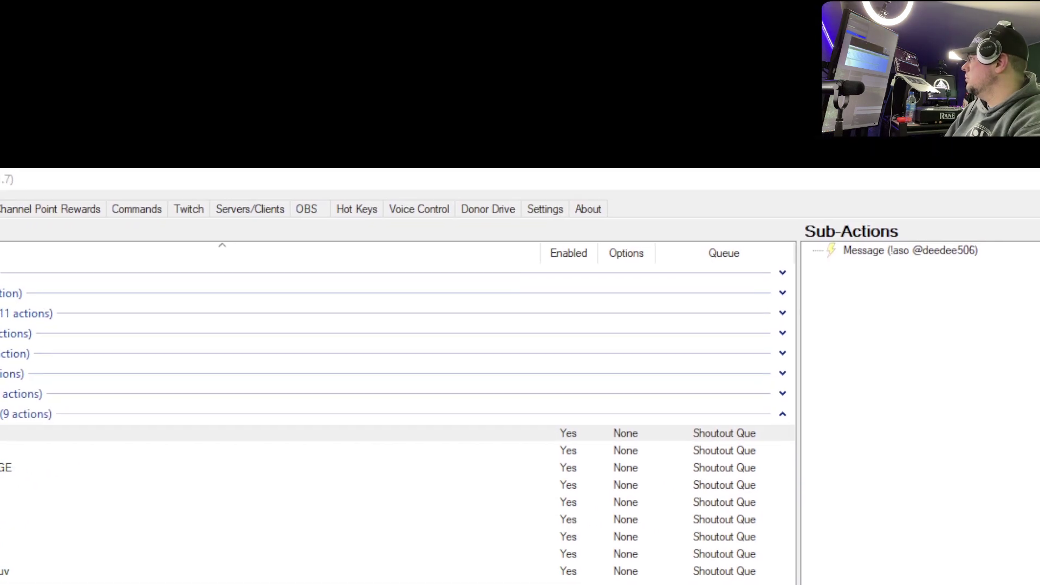
click(428, 200)
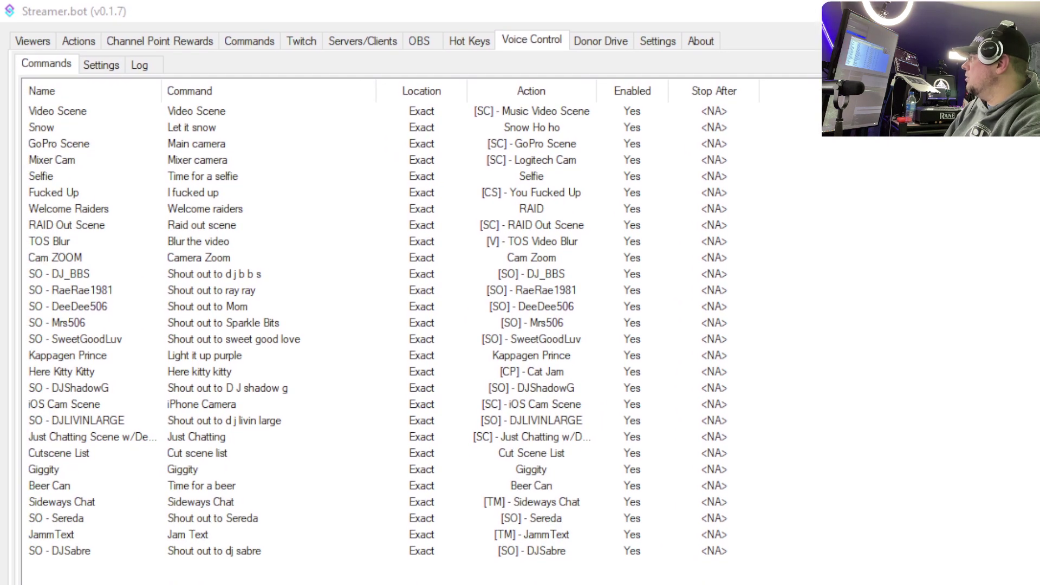
click(79, 41)
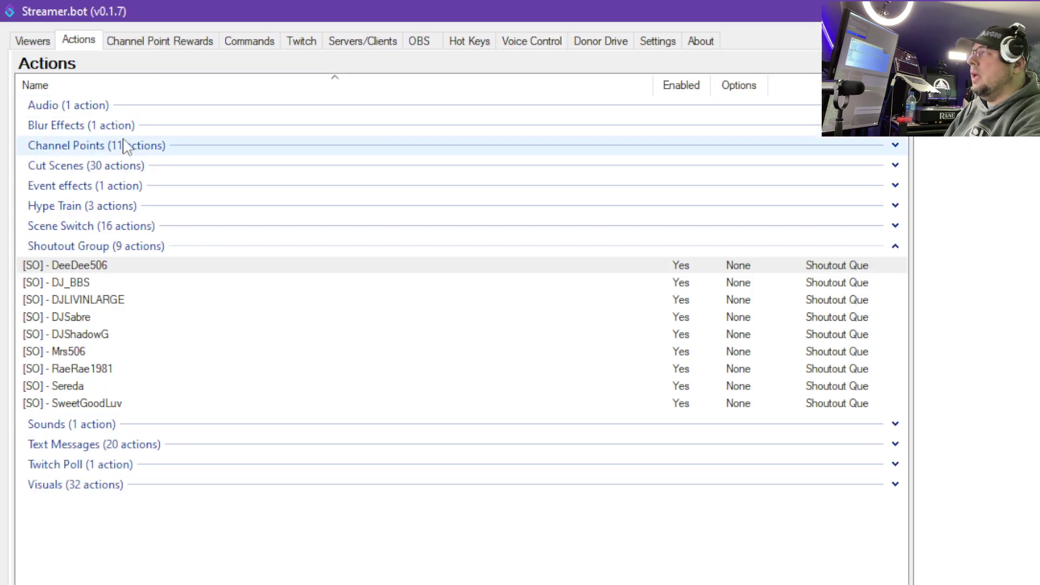
Step: Check the group and queue settings of the first action in the Shoutout Group and accept them as they are
click(99, 271)
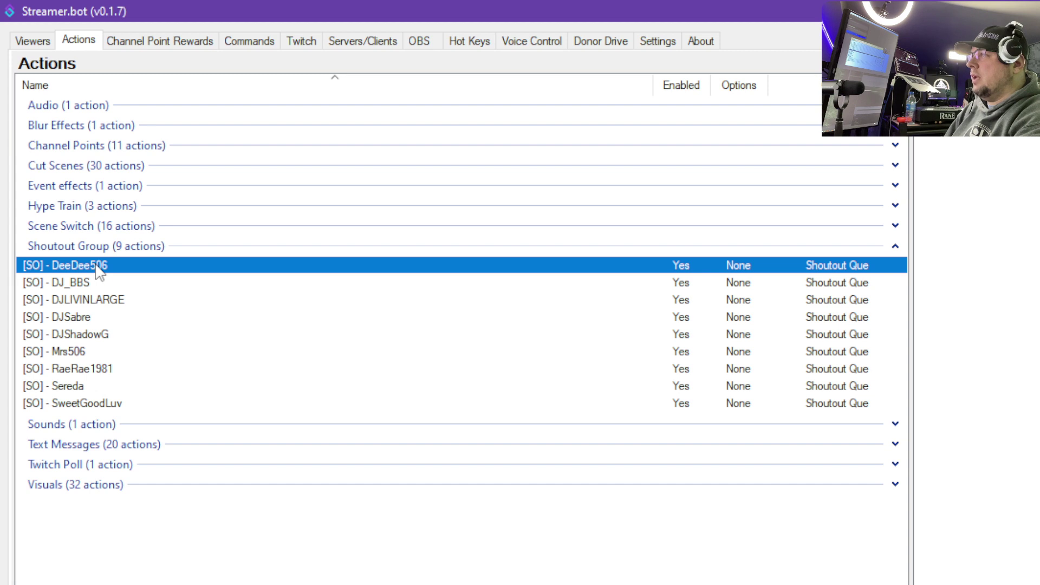
right_click(98, 271)
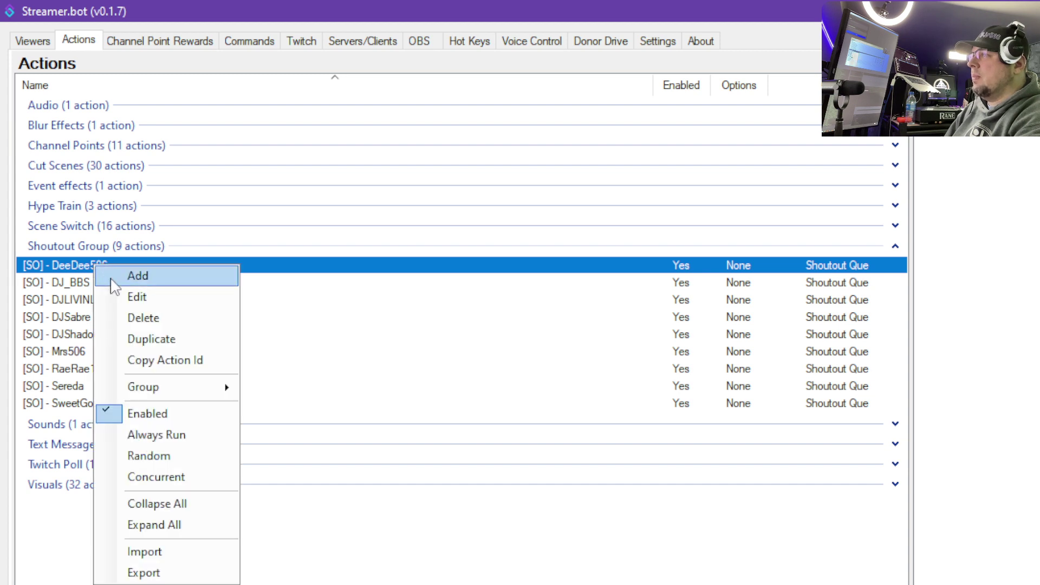
click(141, 297)
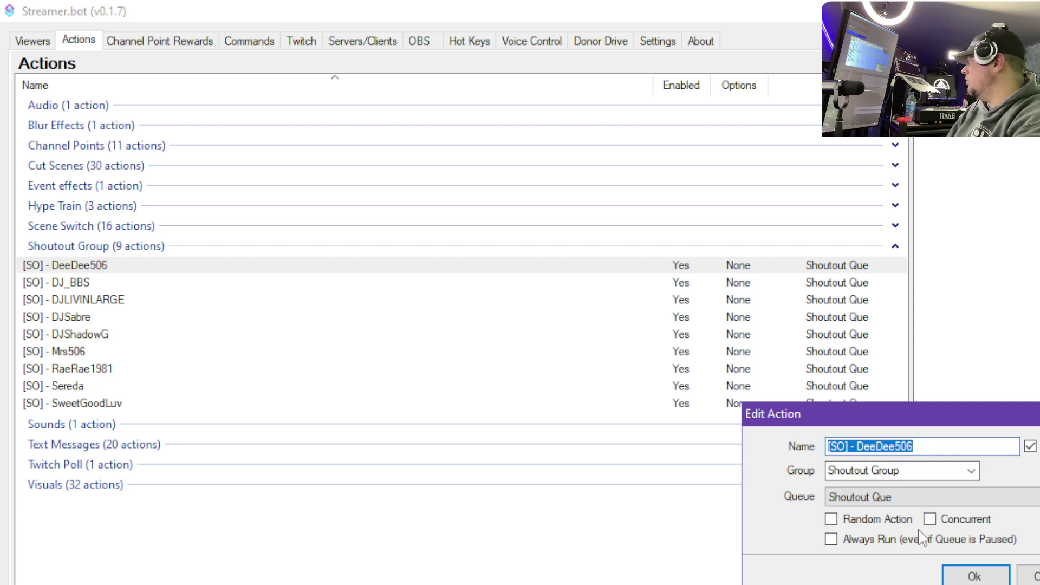
click(975, 576)
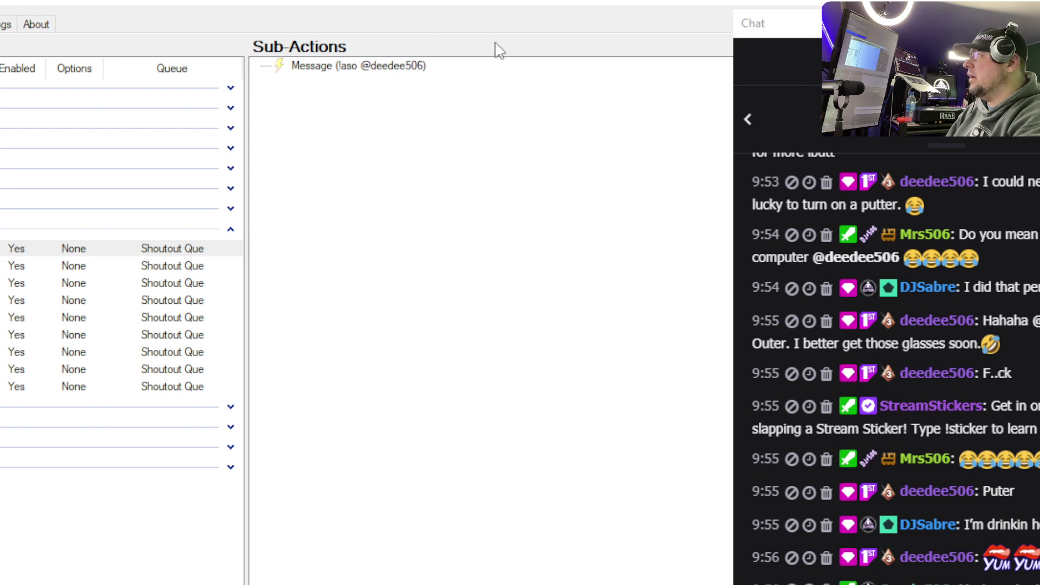
Step: Look through the sub-action types that can be added to the shoutout action, especially the Twitch ones such as Send Message to Channel
click(469, 15)
right_click(325, 136)
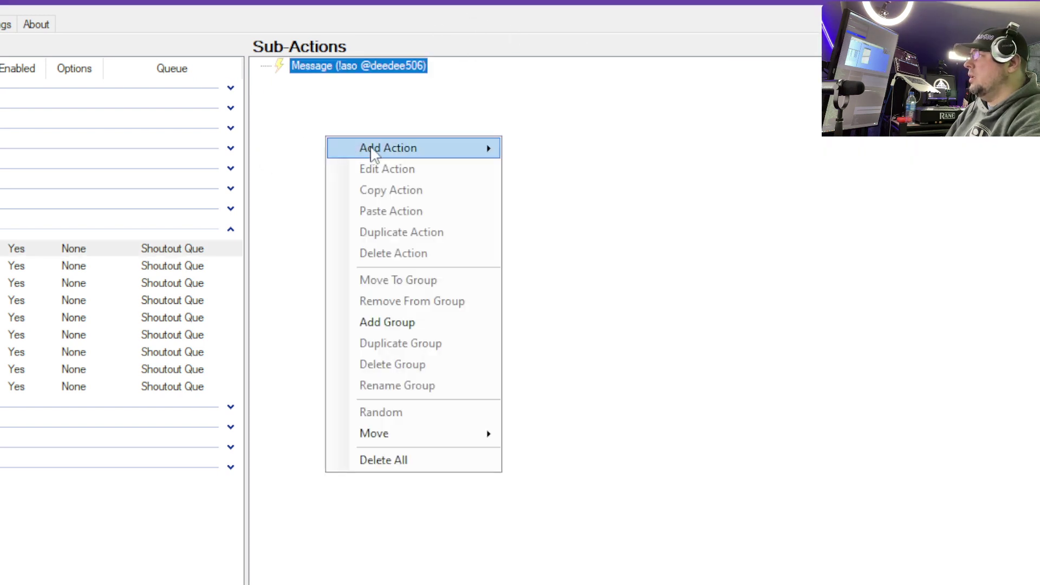
mouse_move(372, 151)
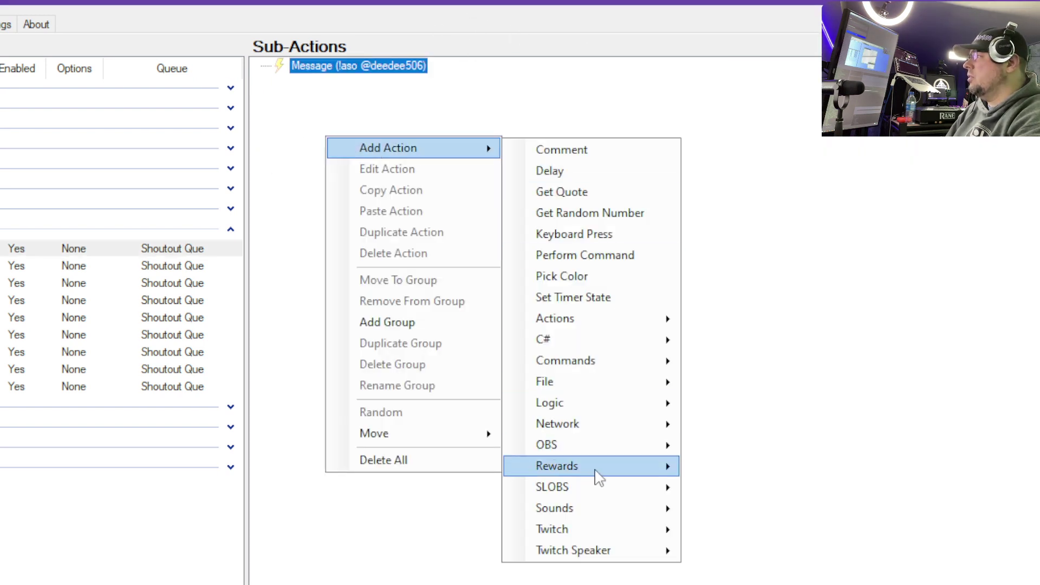
mouse_move(572, 536)
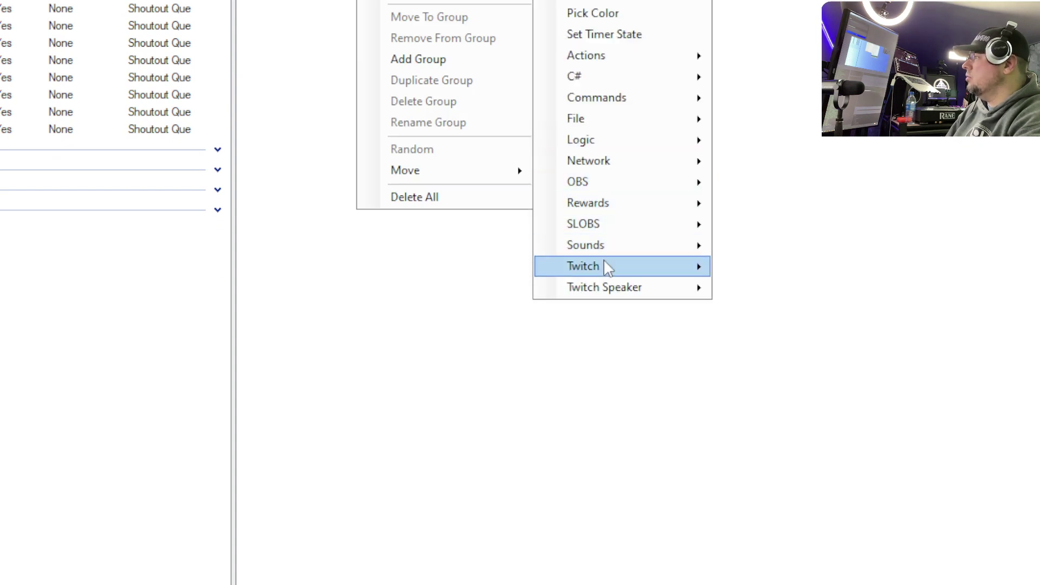
mouse_move(605, 266)
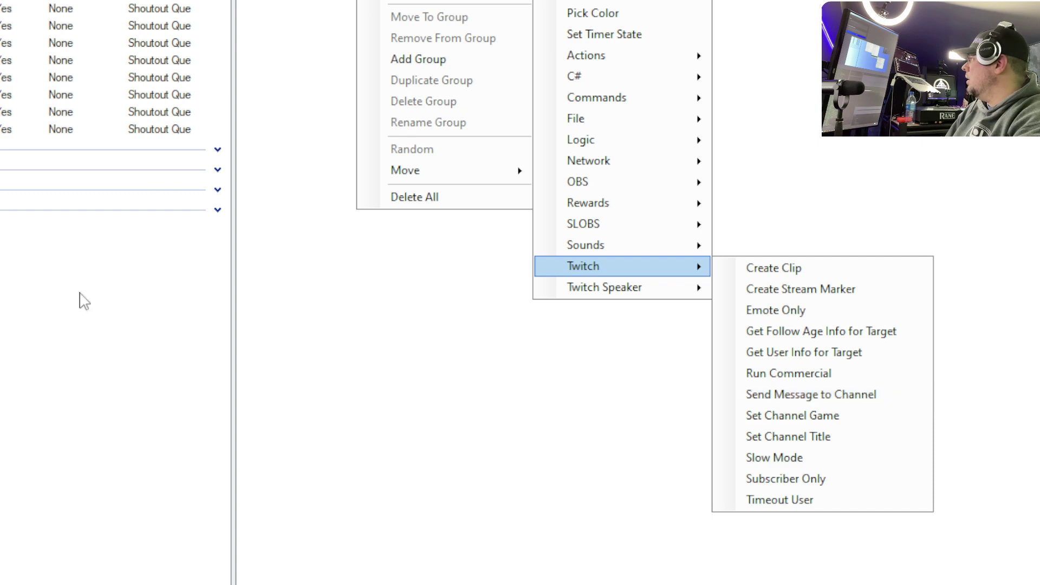
key(Escape)
key(Escape)
key(Escape)
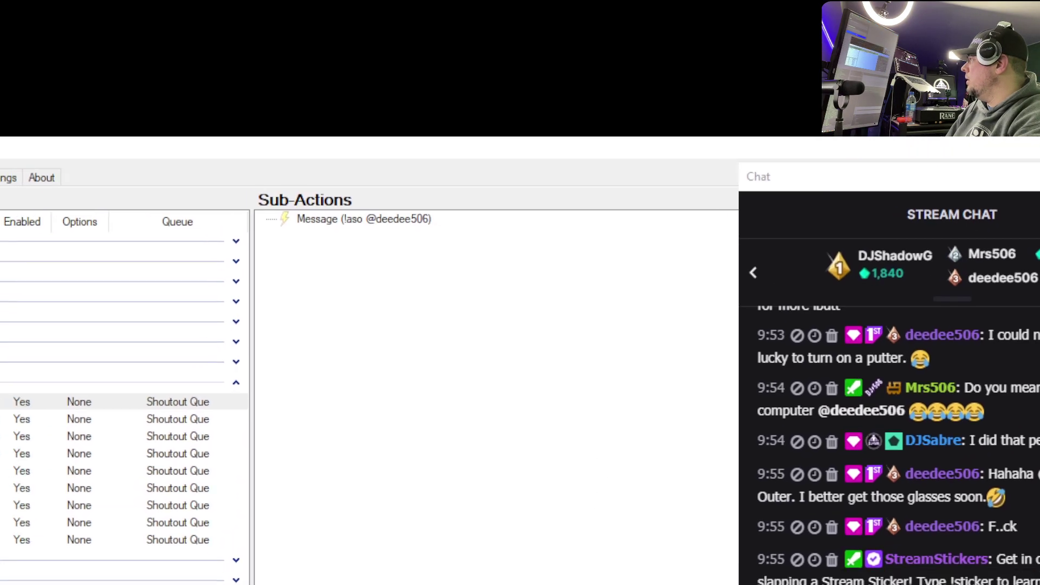
Step: Show the available operations for the shoutout action's existing message sub-action
right_click(362, 223)
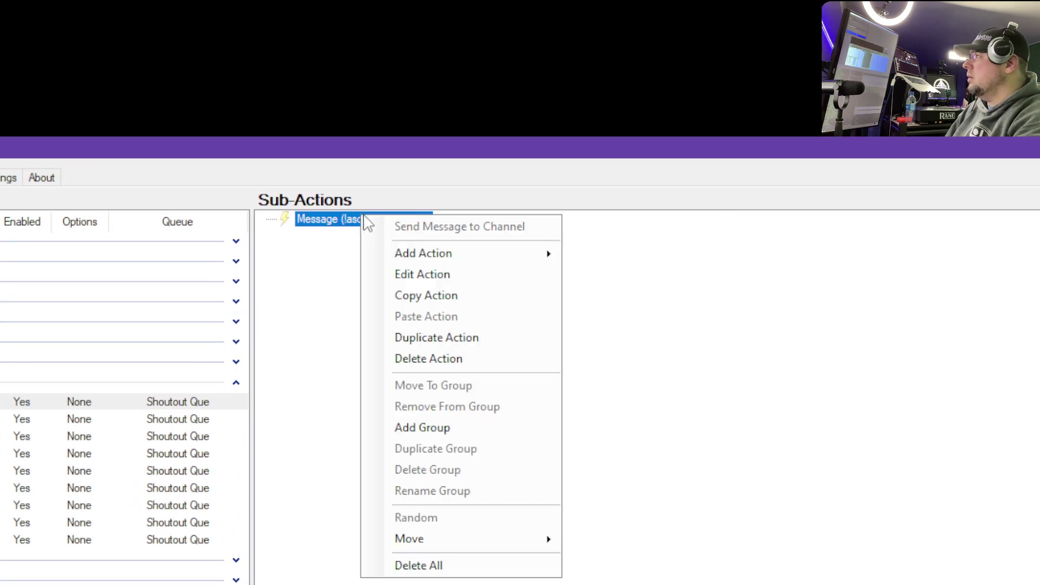
Step: Examine the message sub-action of the selected shoutout action, including its preferred account and message text, without changing it
click(420, 275)
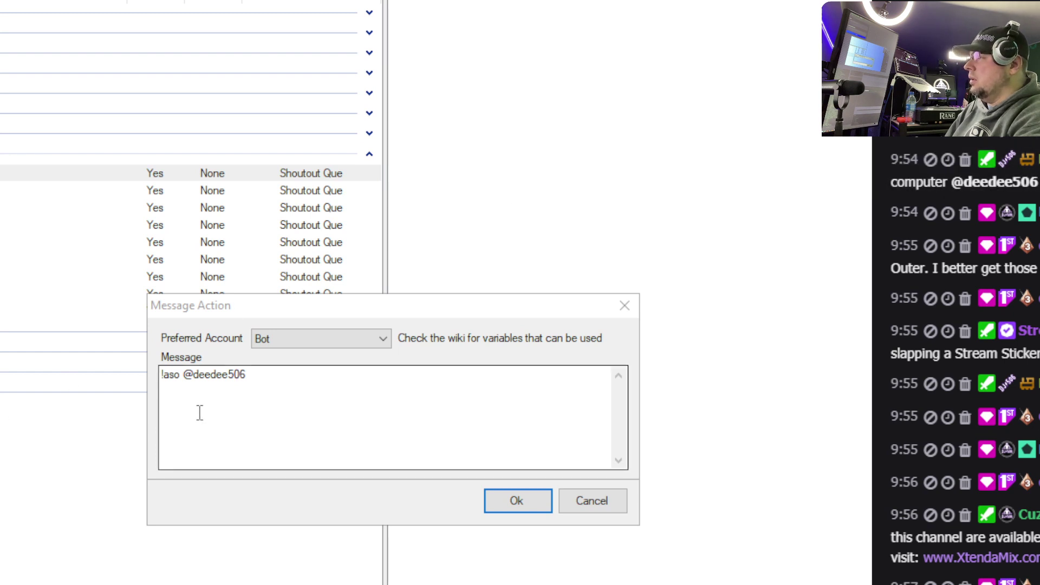
click(162, 384)
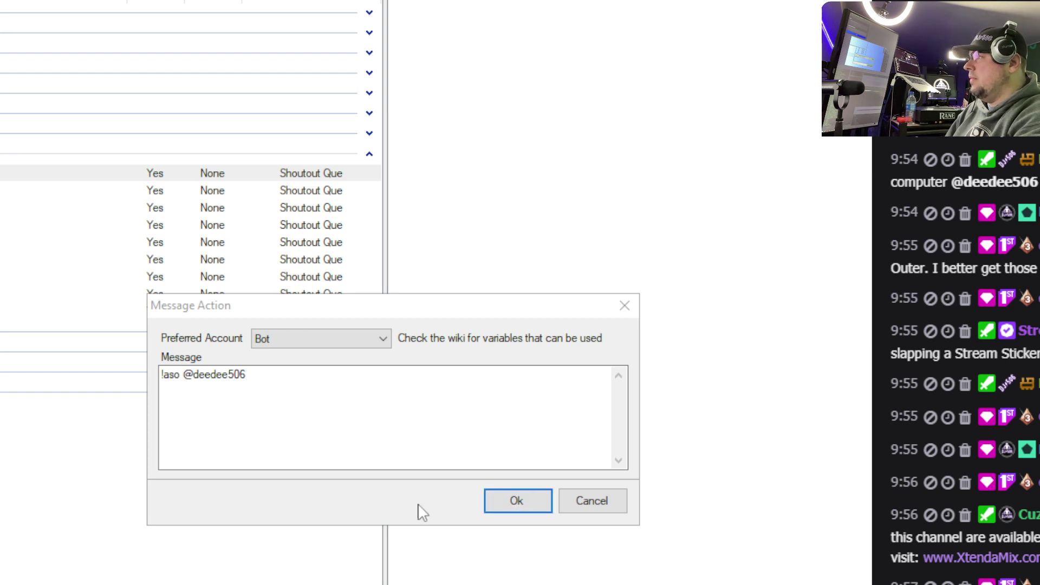
click(587, 502)
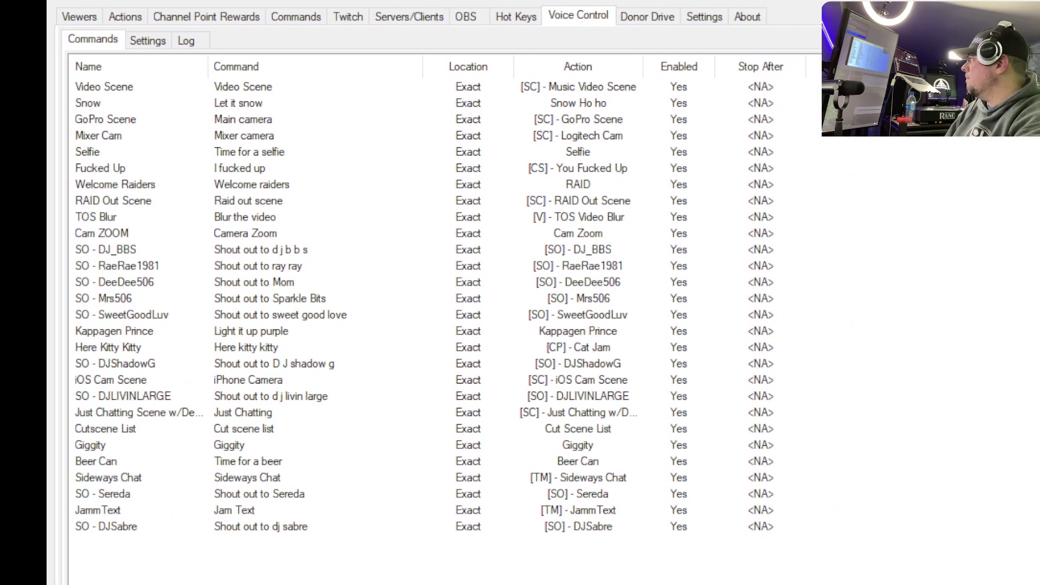
Step: Examine the settings of the "Shout out to Mom" voice command, including its linked action and confidence threshold, without changing them
right_click(108, 289)
click(148, 313)
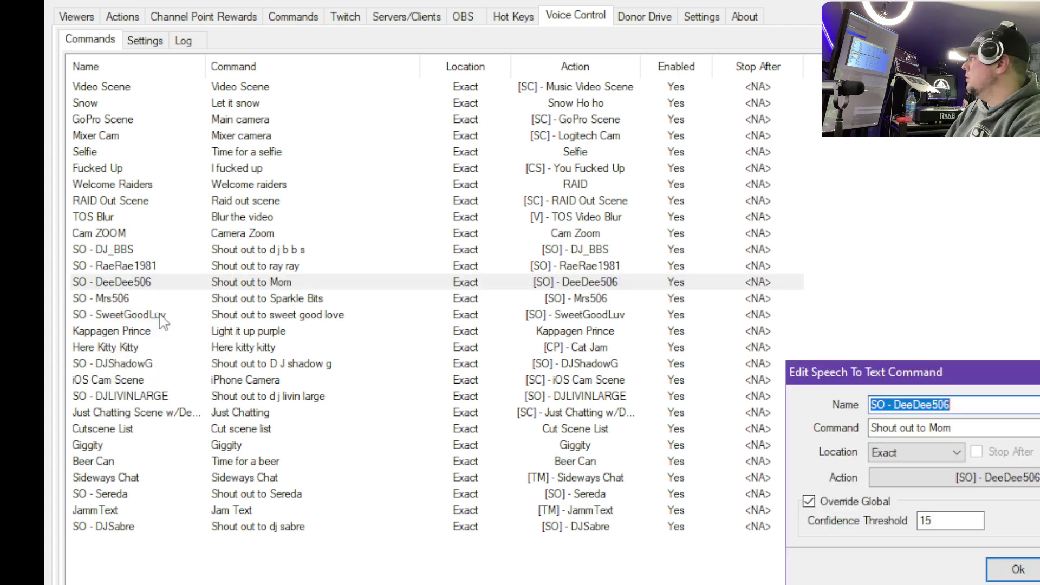
drag(948, 379, 574, 222)
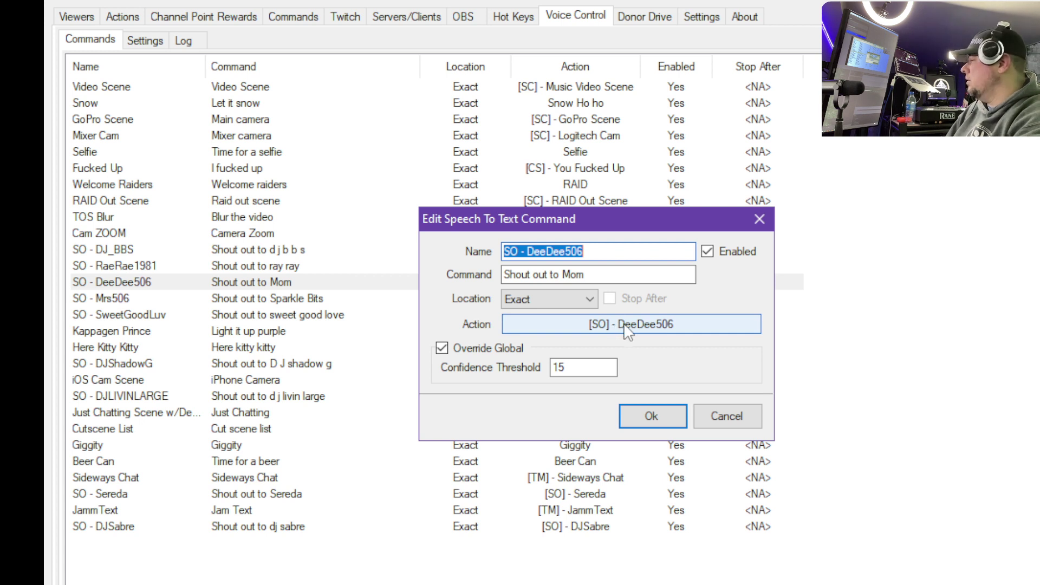
key(alt+Tab)
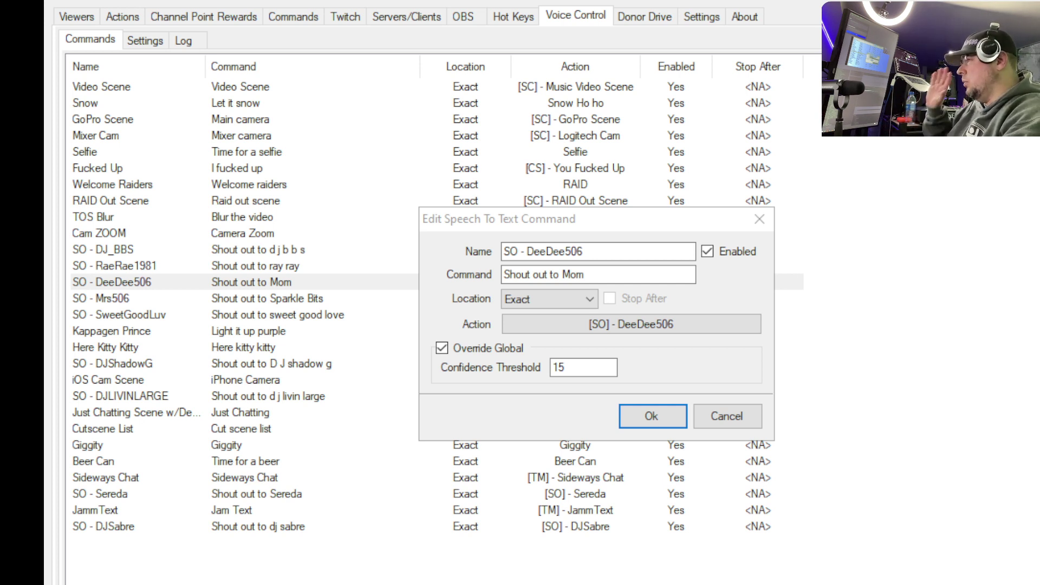
click(736, 419)
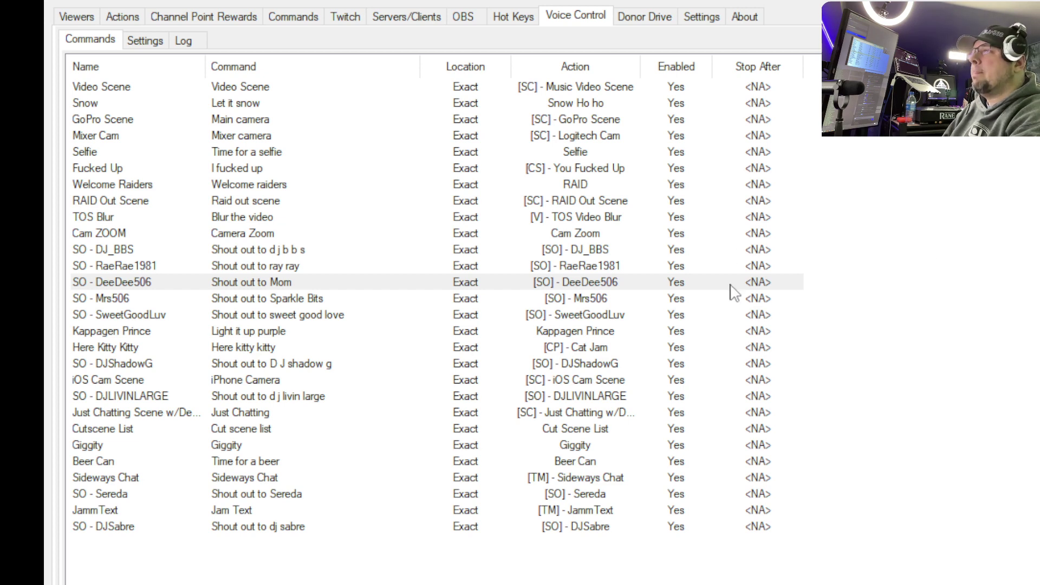
Step: Collapse the Shoutout Group and expand the Text Messages group in the actions list, also checking the Twitch account settings
click(124, 17)
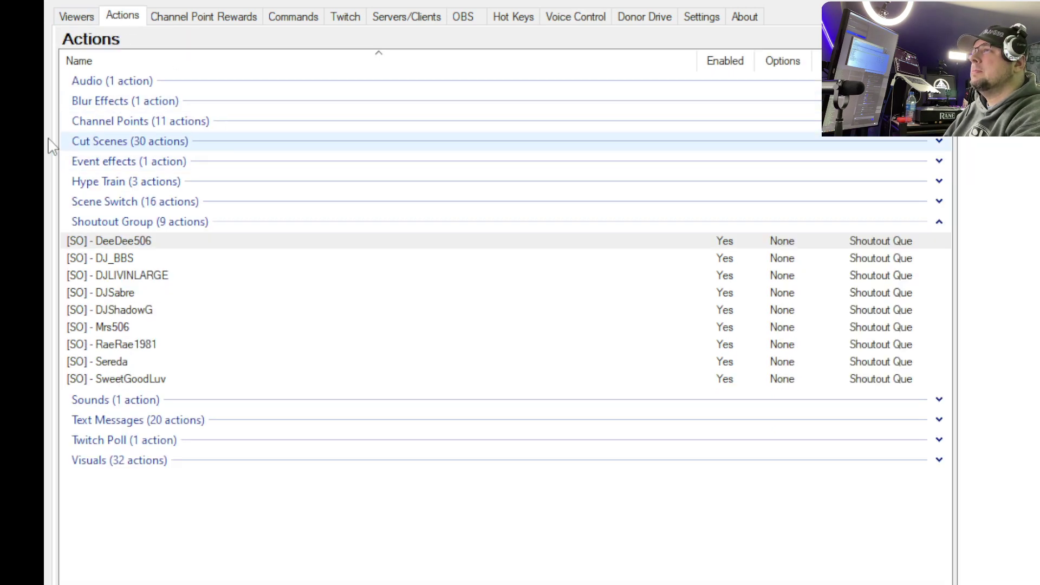
click(938, 222)
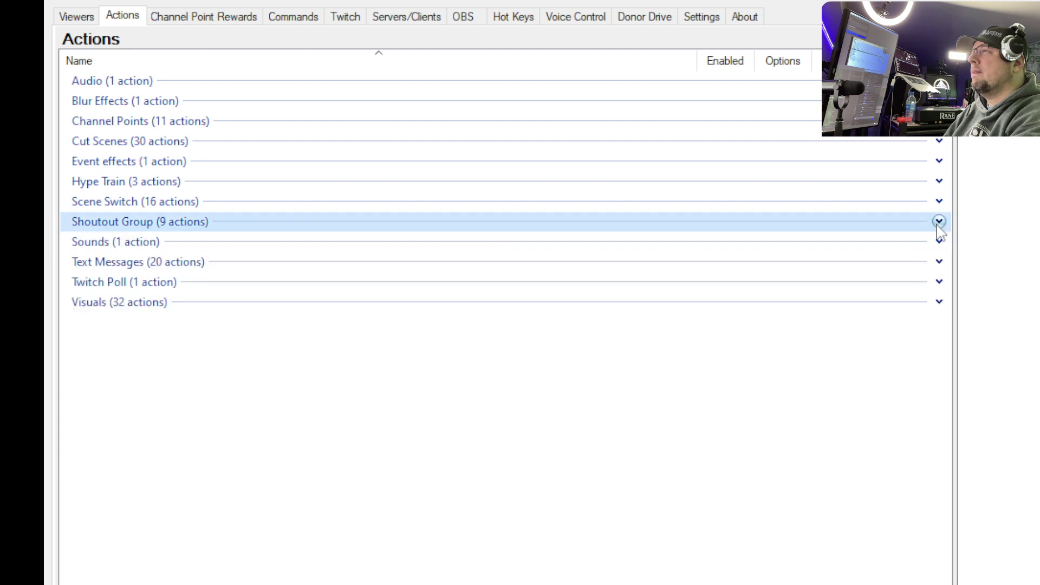
click(939, 262)
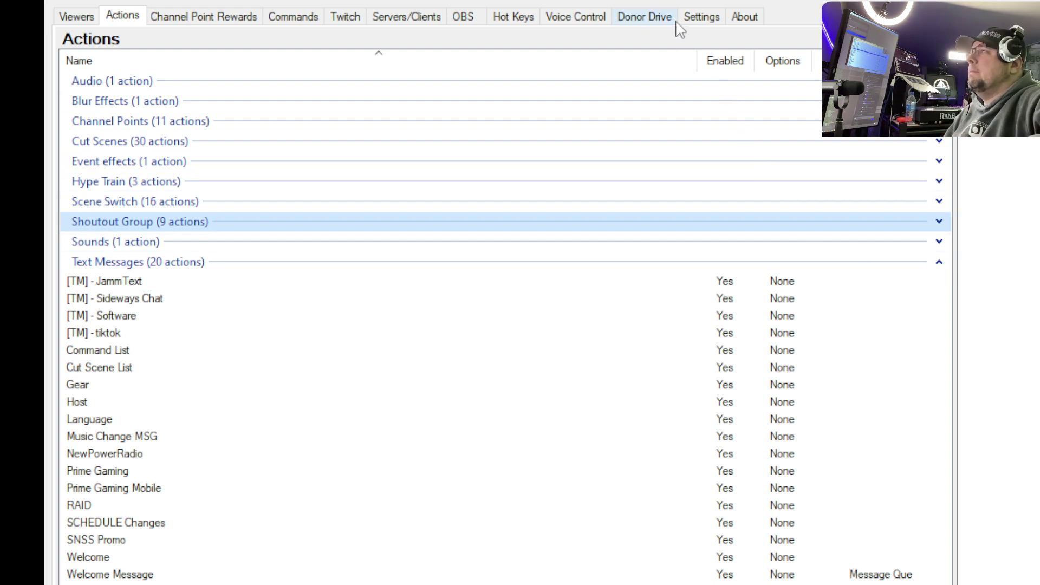
click(699, 18)
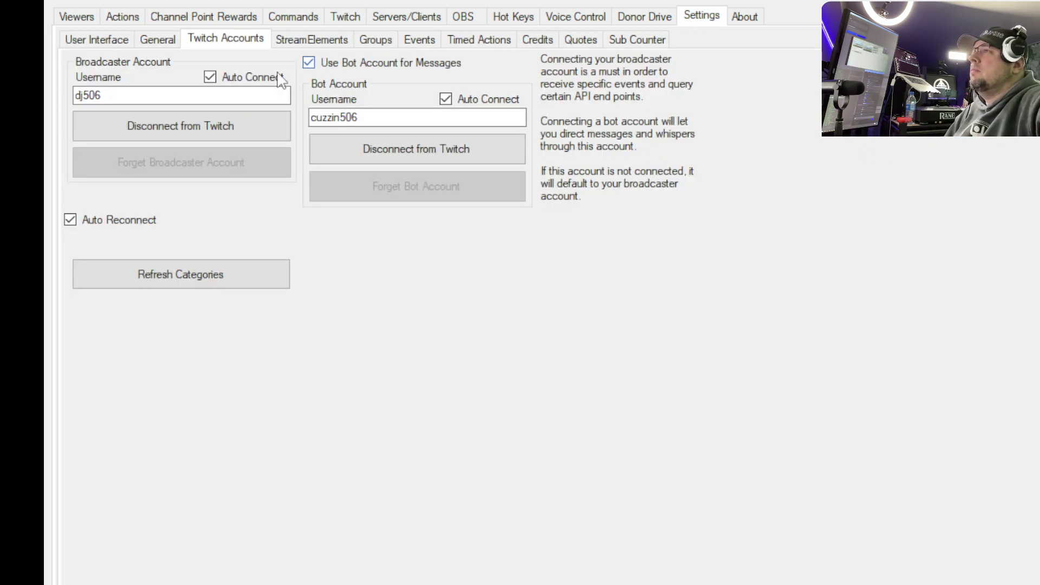
click(123, 19)
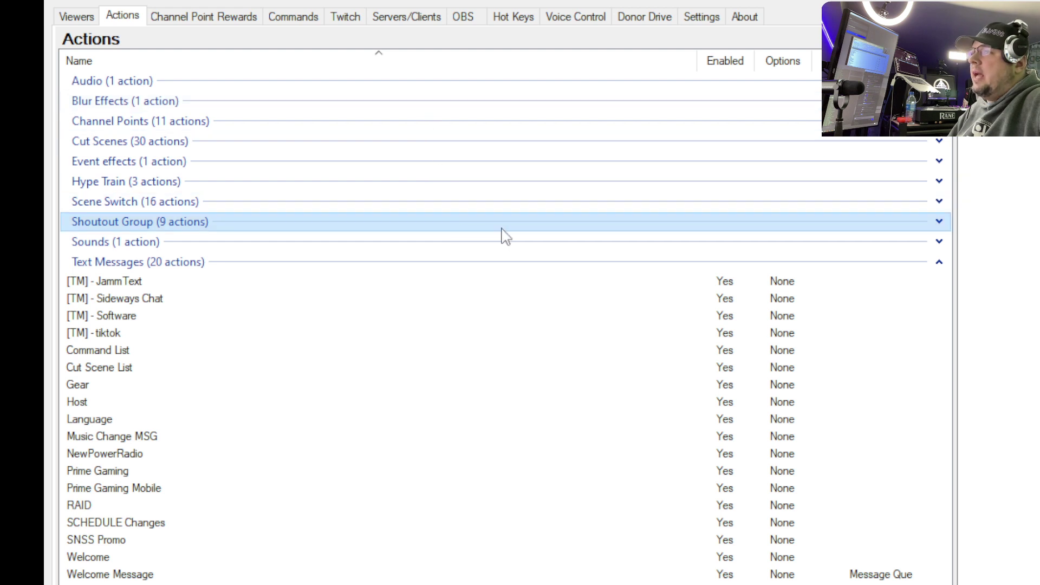
Step: Review the name, group and queue settings of the [TM] - tiktok action and accept them as they are
right_click(106, 335)
click(153, 362)
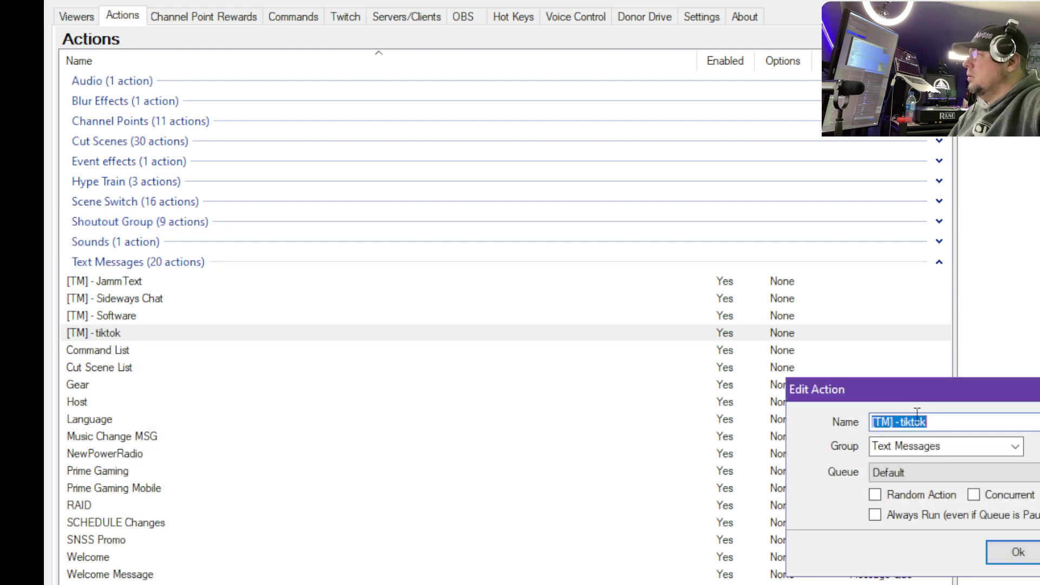
drag(924, 395, 581, 266)
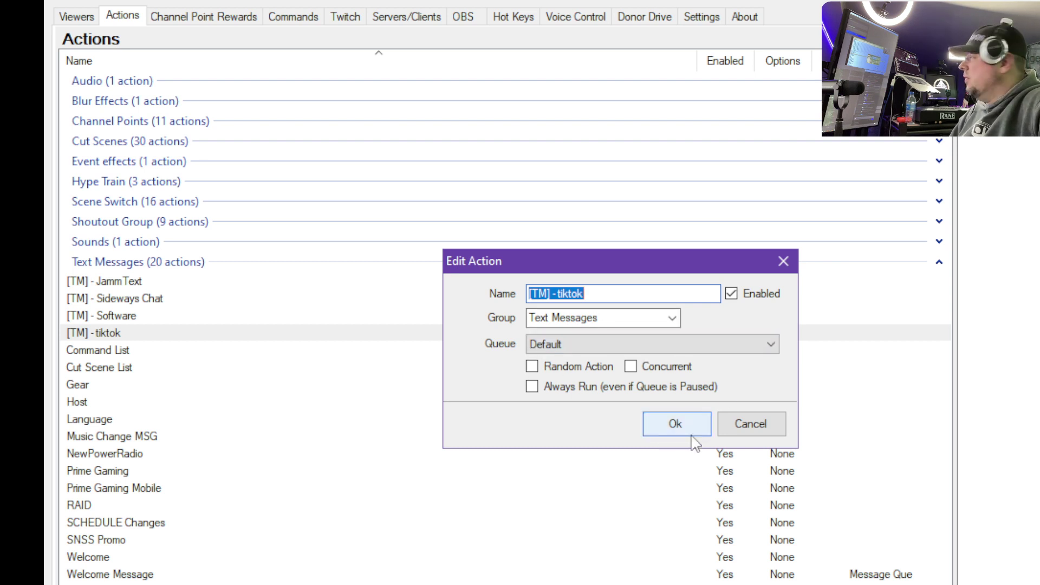
click(675, 425)
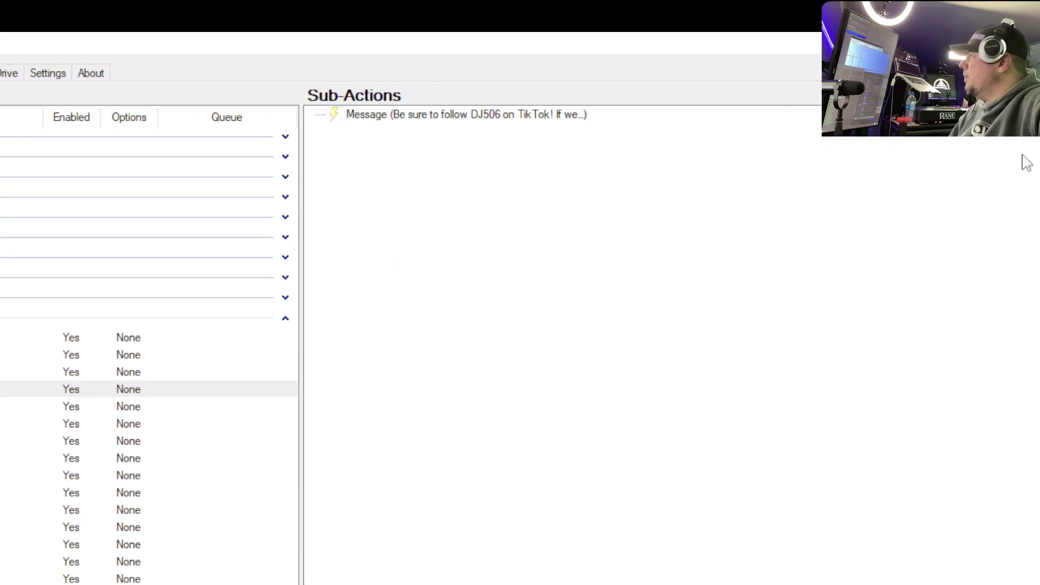
Step: Look through the sub-action types that can be added to the [TM] - tiktok action, including the Twitch ones
click(399, 119)
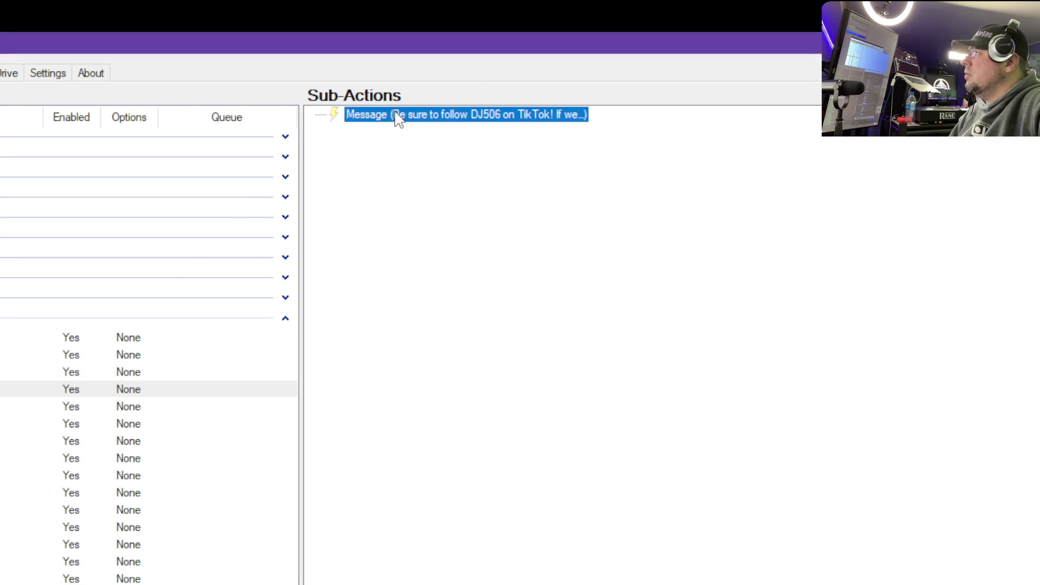
right_click(344, 140)
mouse_move(386, 147)
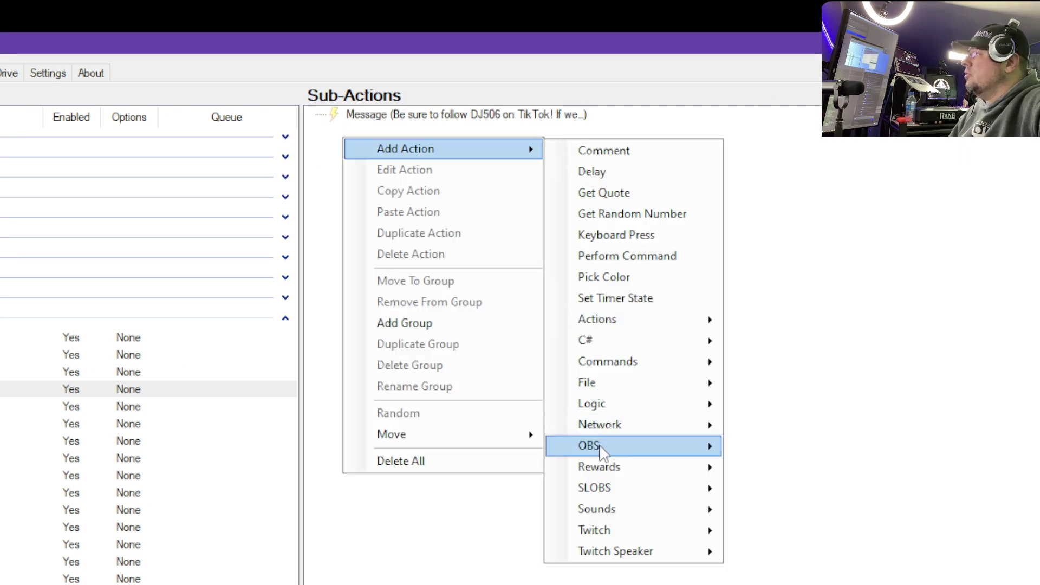
mouse_move(607, 530)
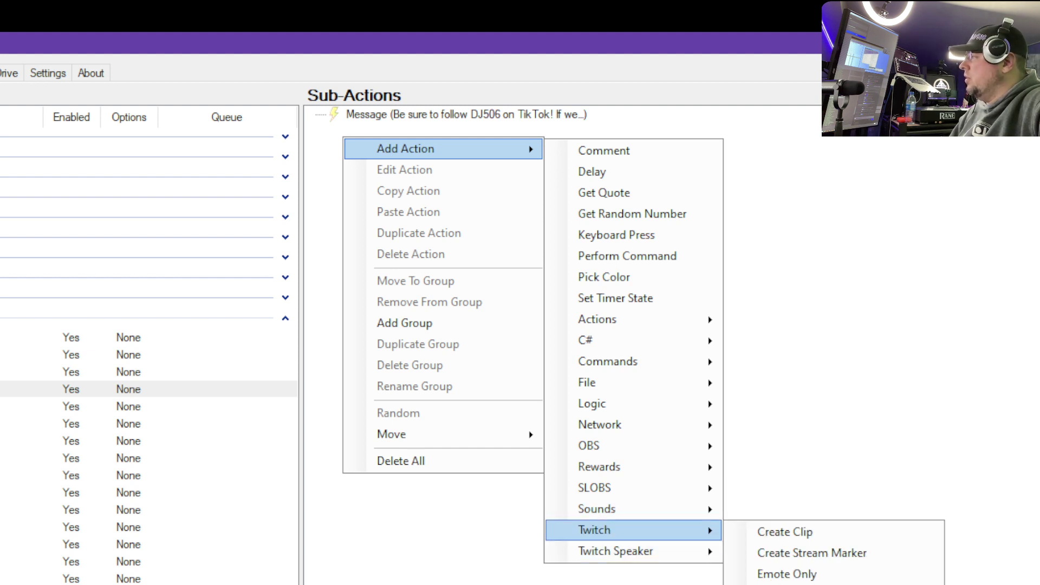
click(618, 74)
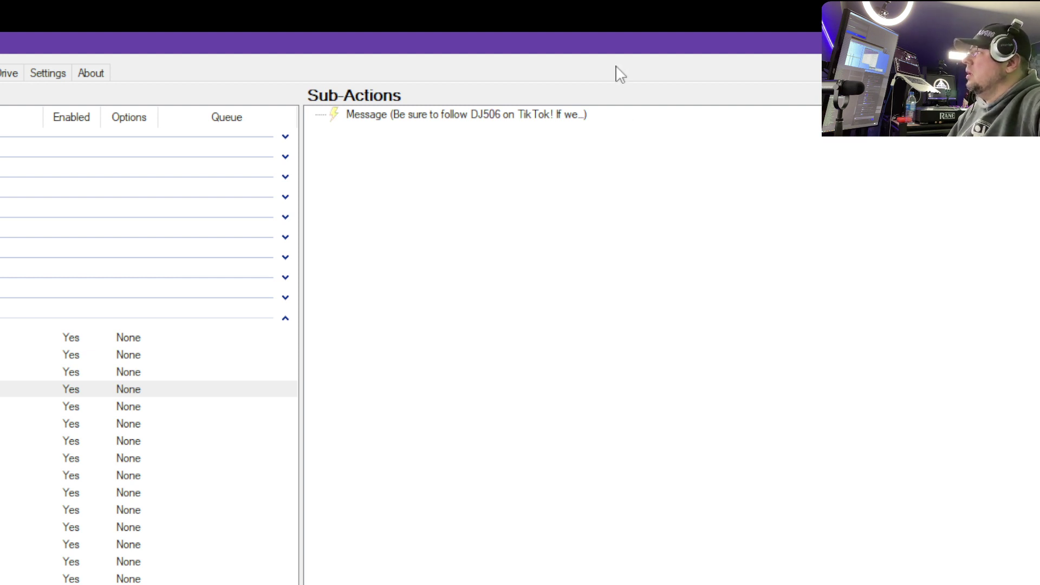
Step: Review the TikTok message sub-action's text and available sending accounts, keeping Bot as the preferred account
right_click(485, 118)
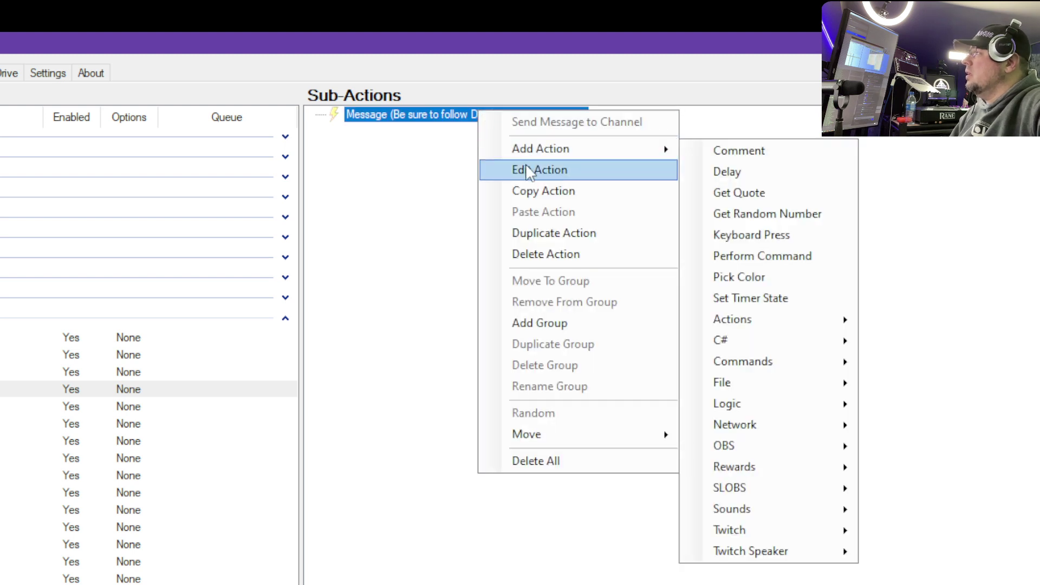
click(528, 169)
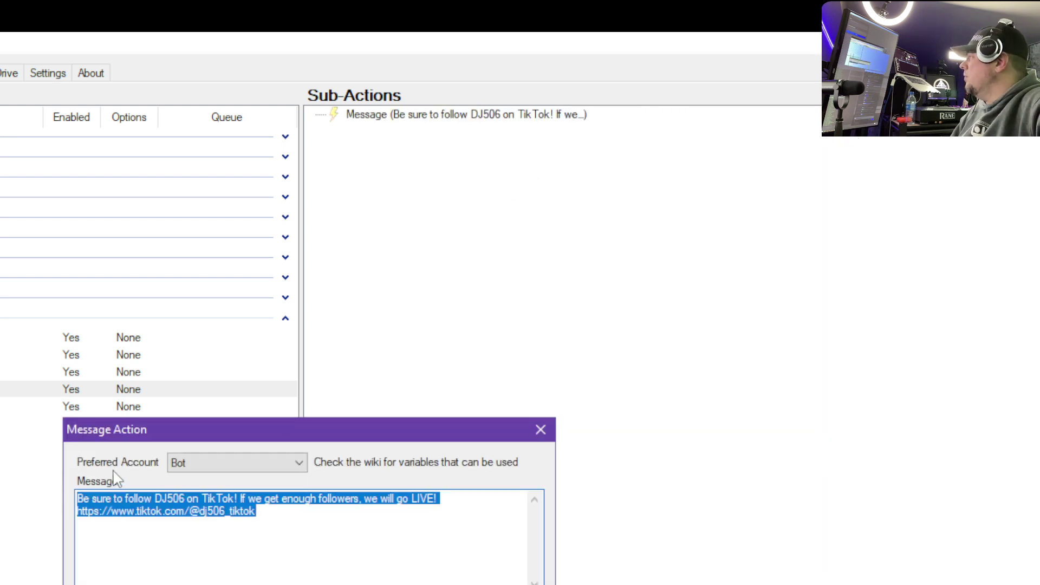
drag(192, 439, 149, 286)
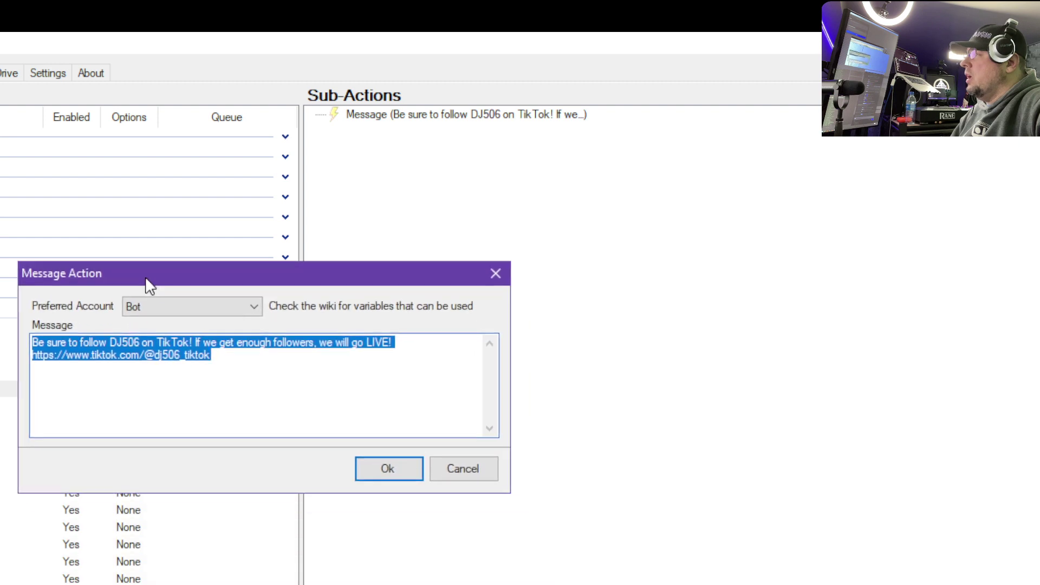
click(250, 308)
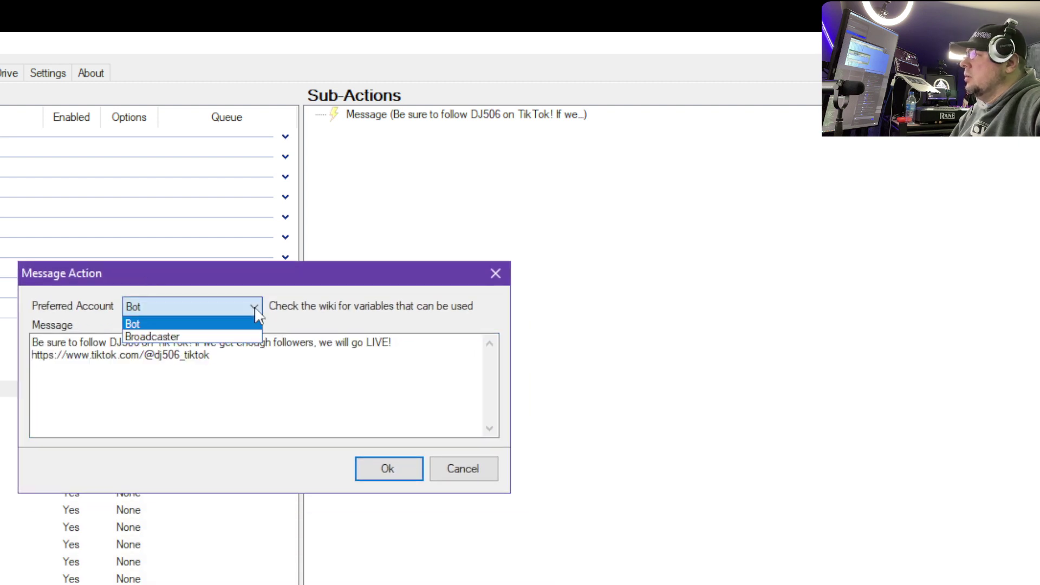
click(198, 324)
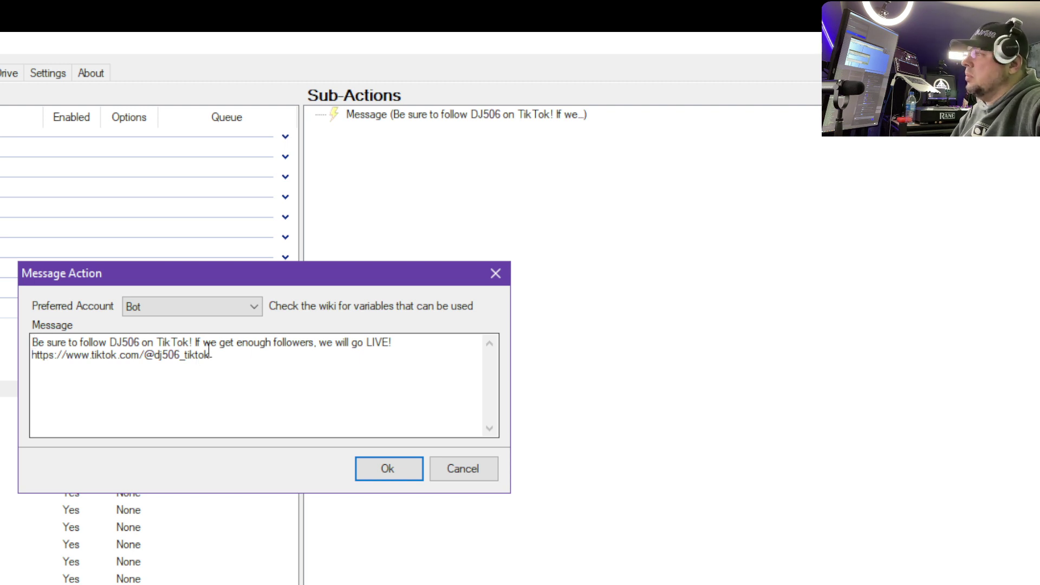
click(384, 470)
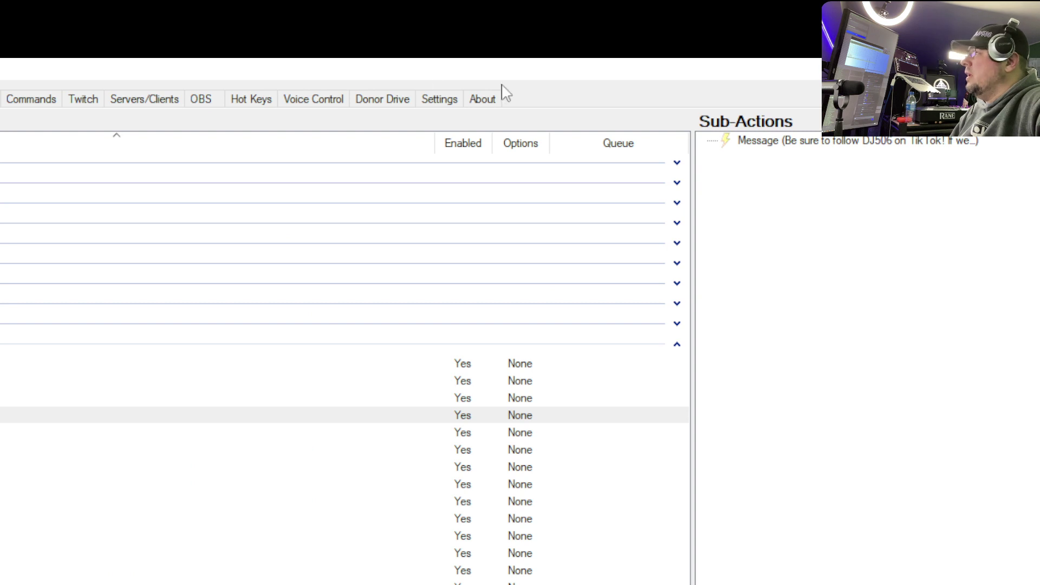
Step: Examine the TikTok timed action's interval, line count, repeat and linked action settings, and accept them unchanged
click(433, 104)
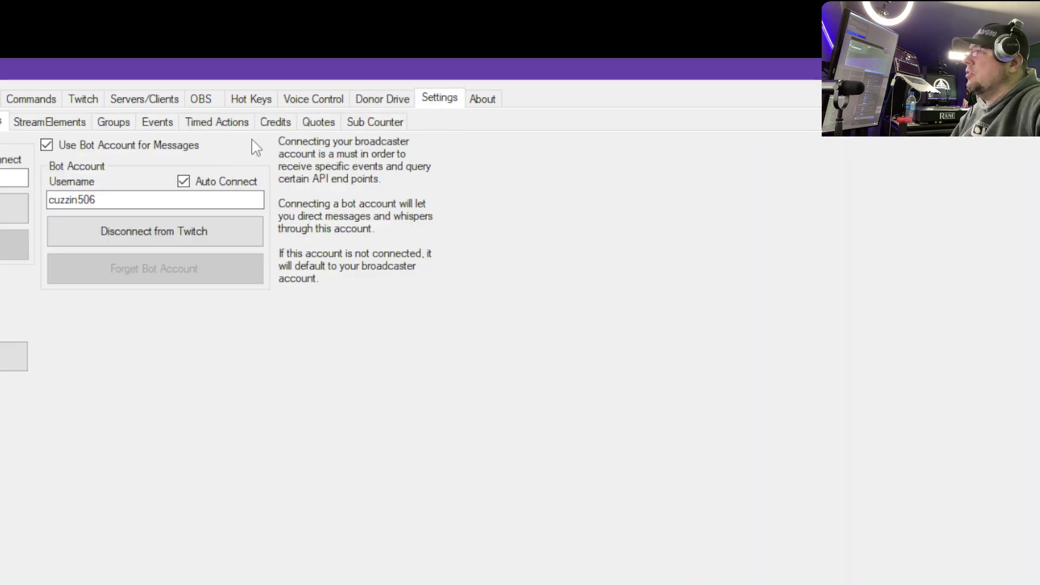
click(211, 121)
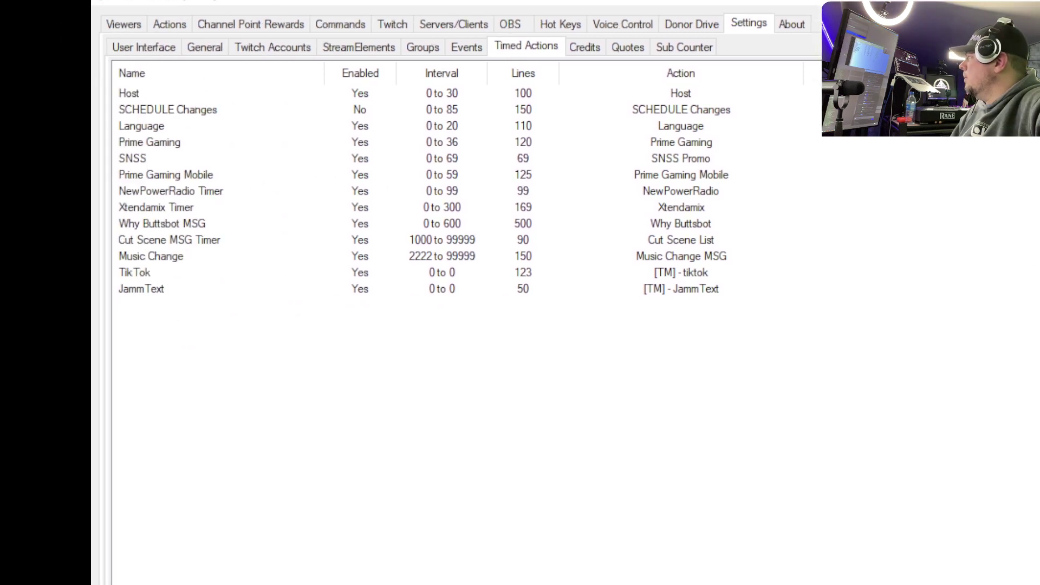
right_click(129, 318)
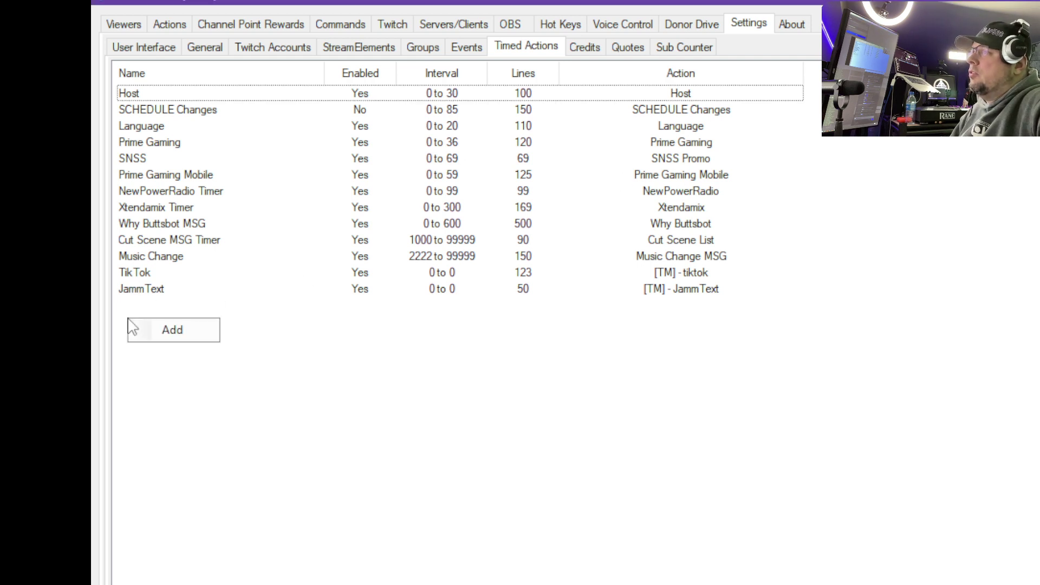
click(126, 278)
right_click(126, 274)
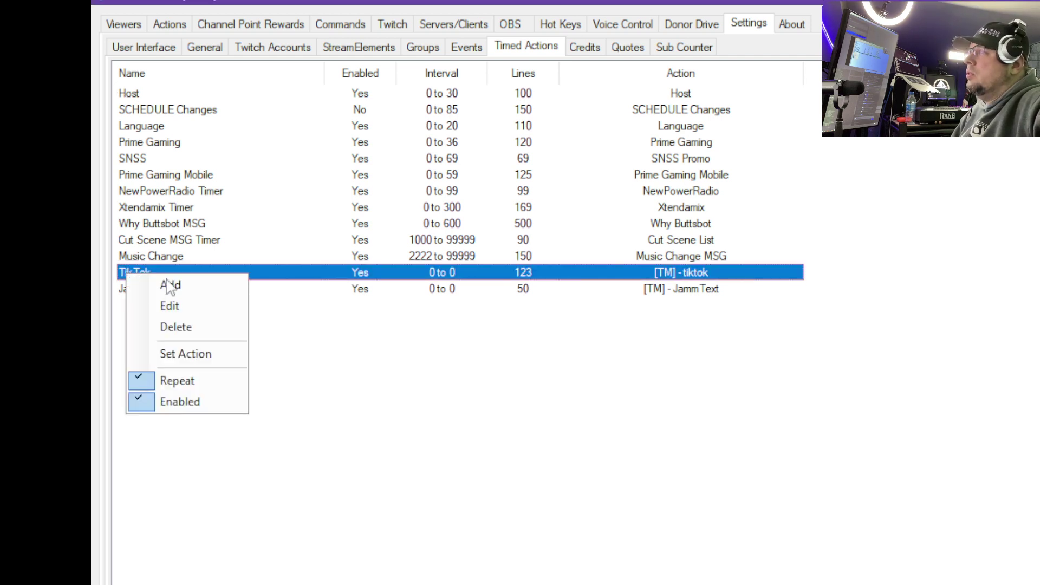
click(179, 304)
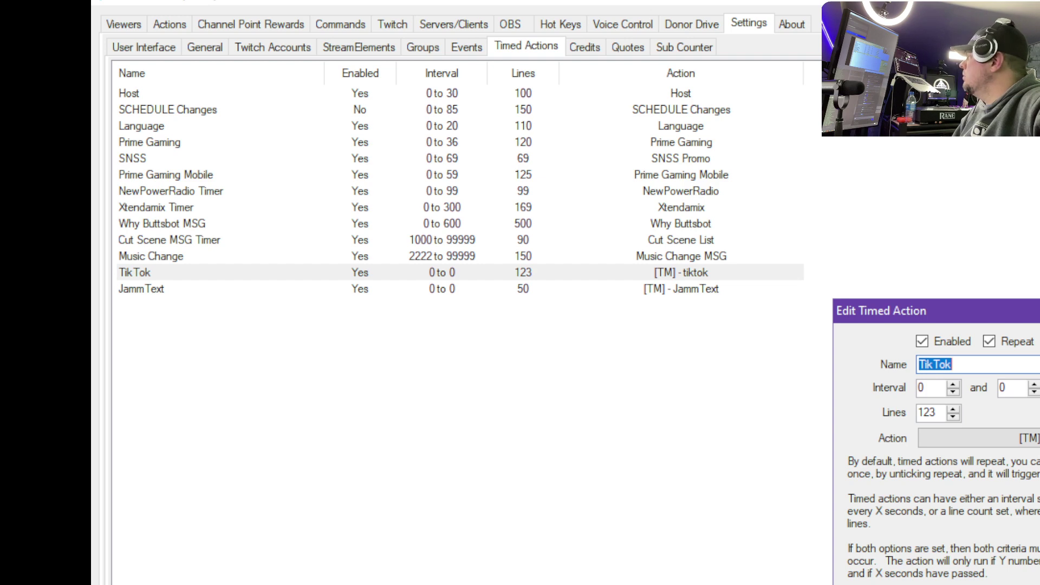
drag(961, 314, 481, 211)
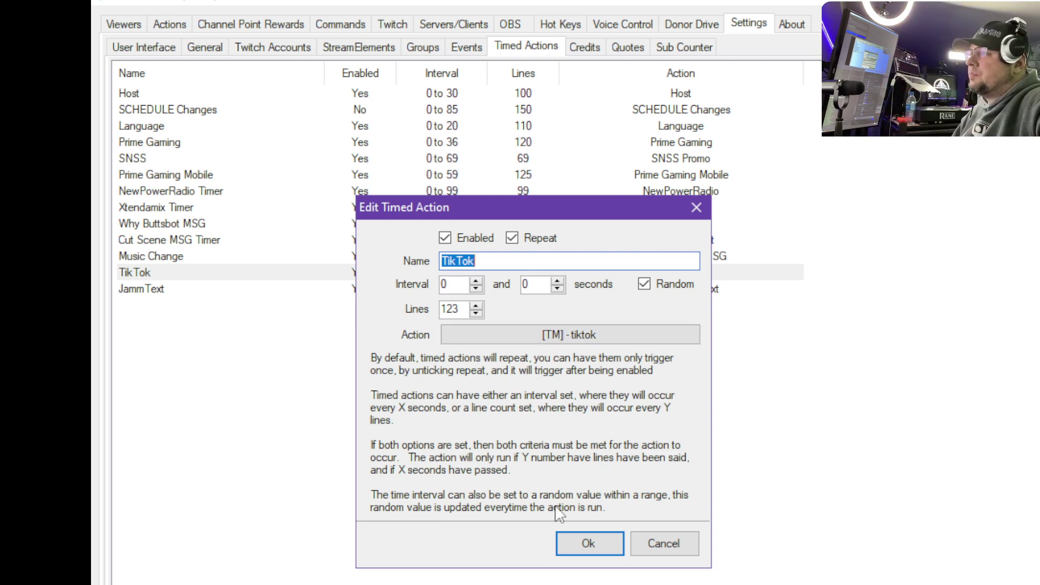
click(576, 546)
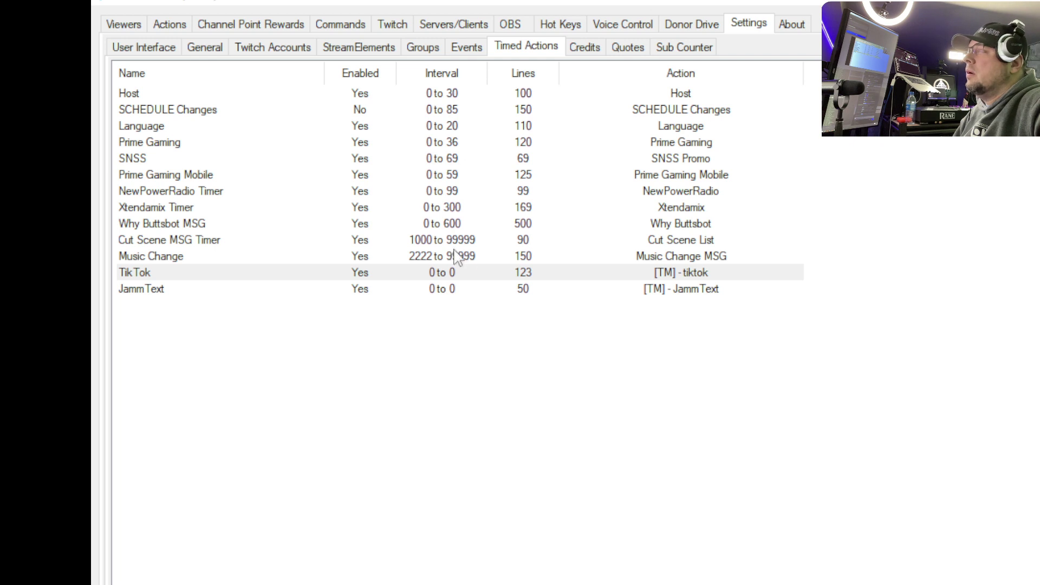
Step: Show the full viewers list with Hide Not Present turned off
click(122, 34)
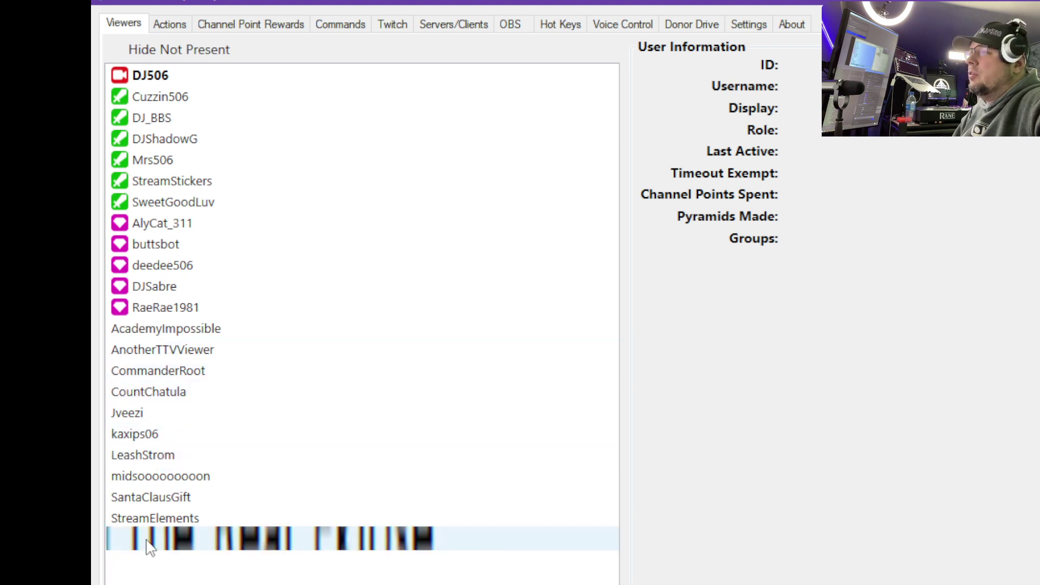
click(281, 57)
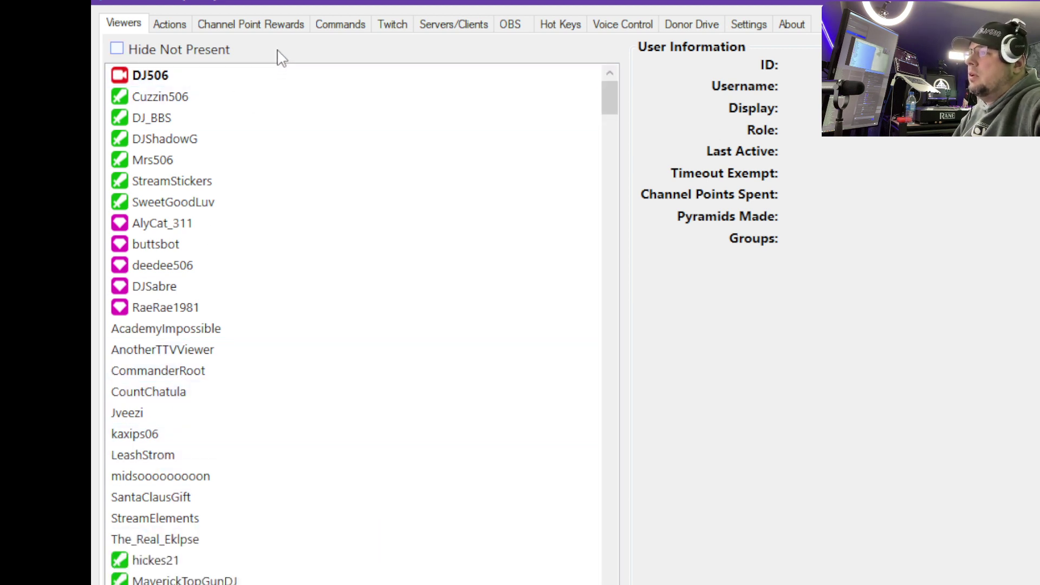
click(116, 50)
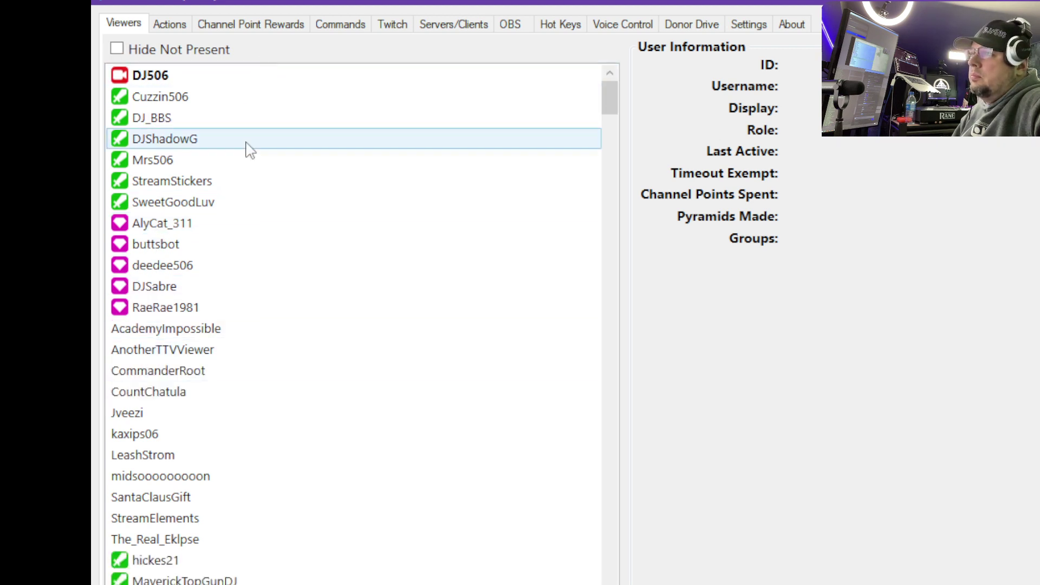
Step: Turn on Hide Not Present to limit the viewers list to those currently present
click(117, 48)
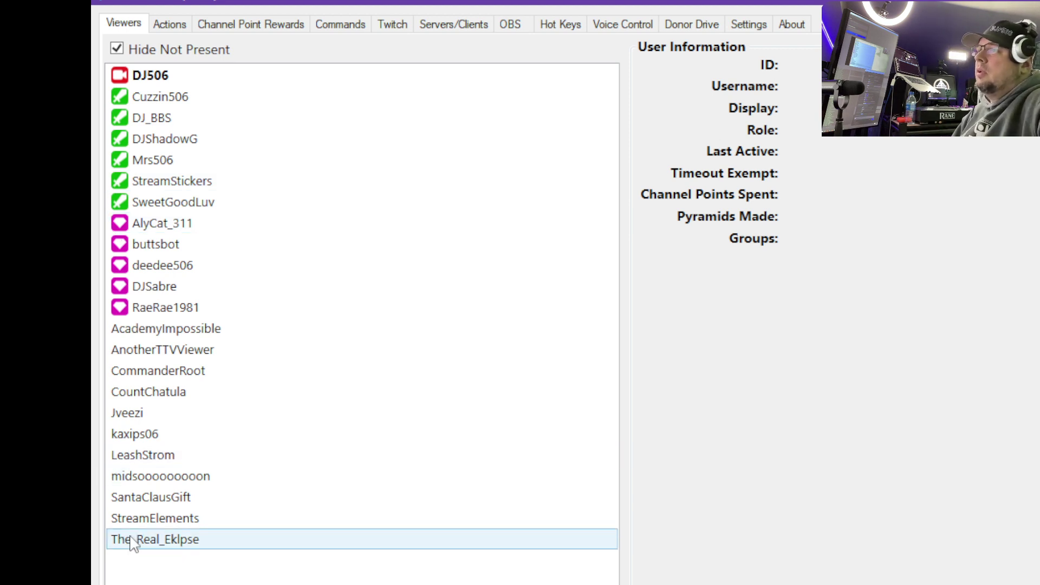
click(271, 57)
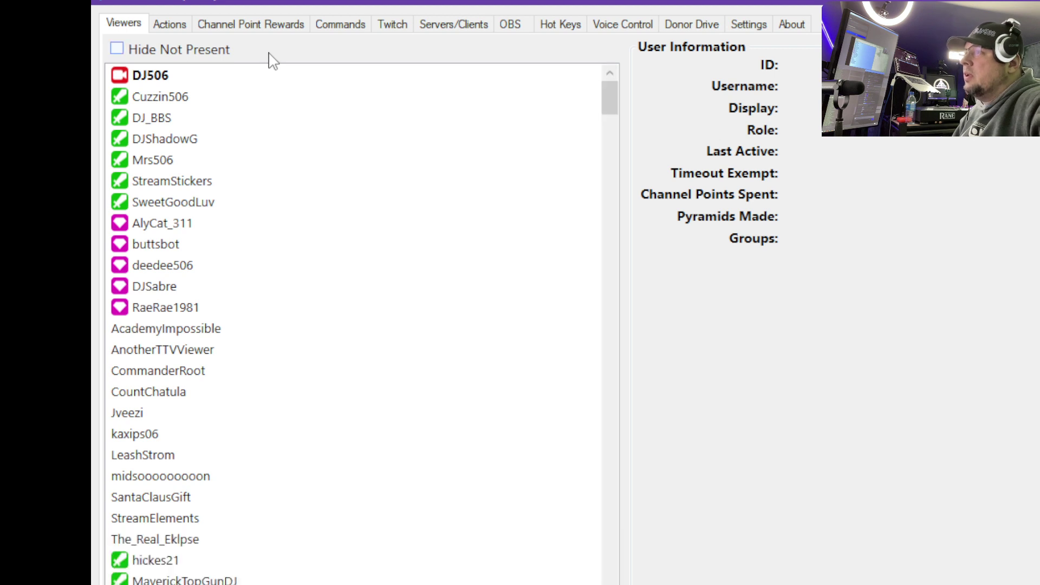
click(270, 57)
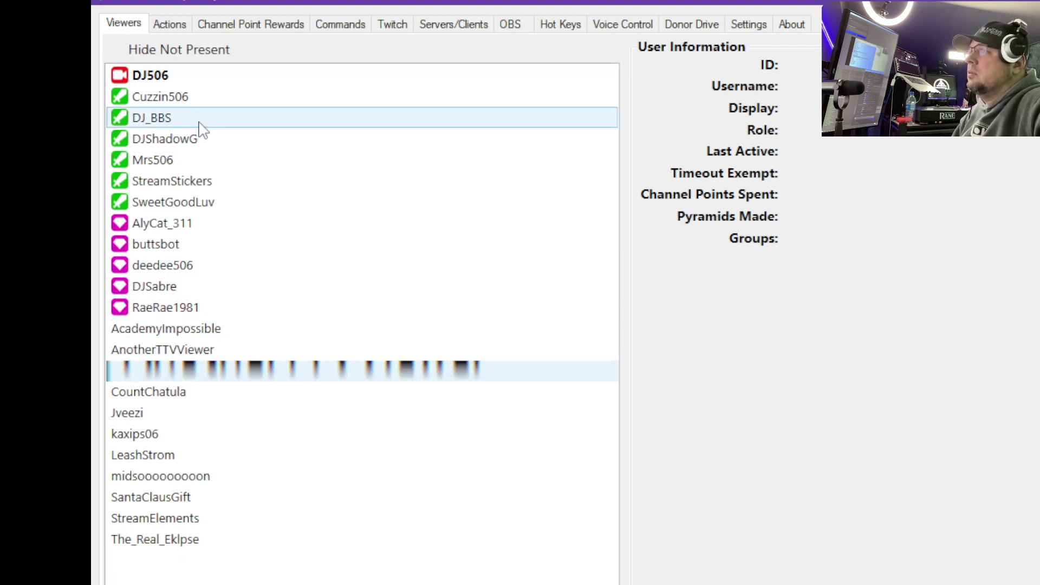
click(248, 50)
click(163, 49)
click(164, 49)
click(163, 49)
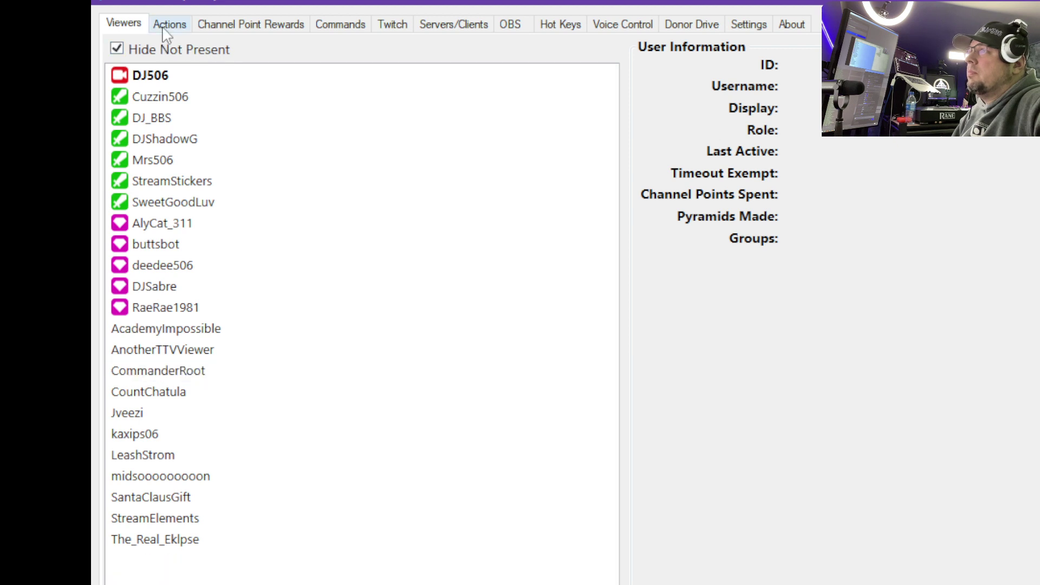
Step: Show the channel point rewards and sort them by ascending cost
click(165, 26)
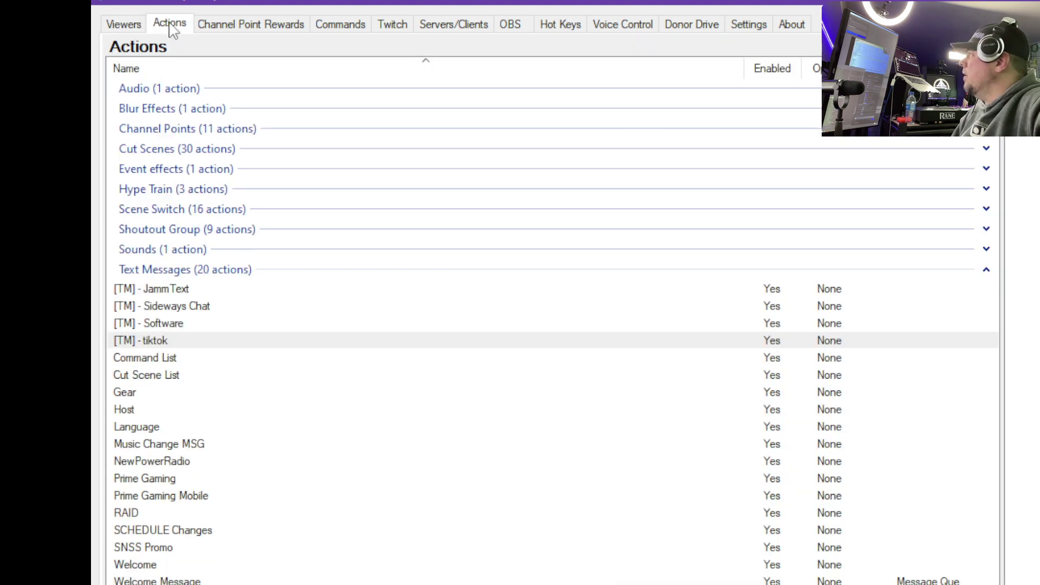
click(268, 32)
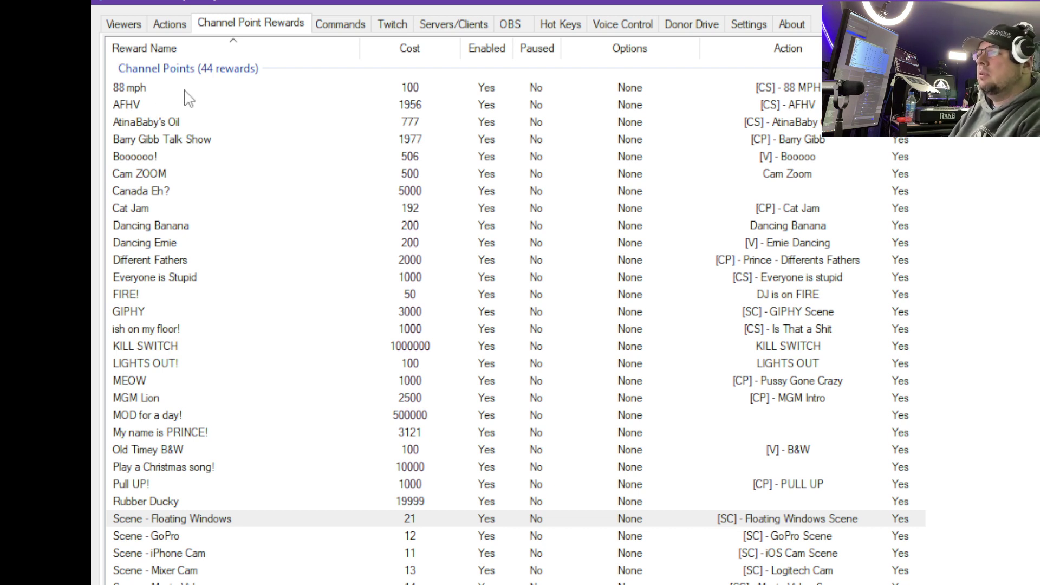
click(407, 54)
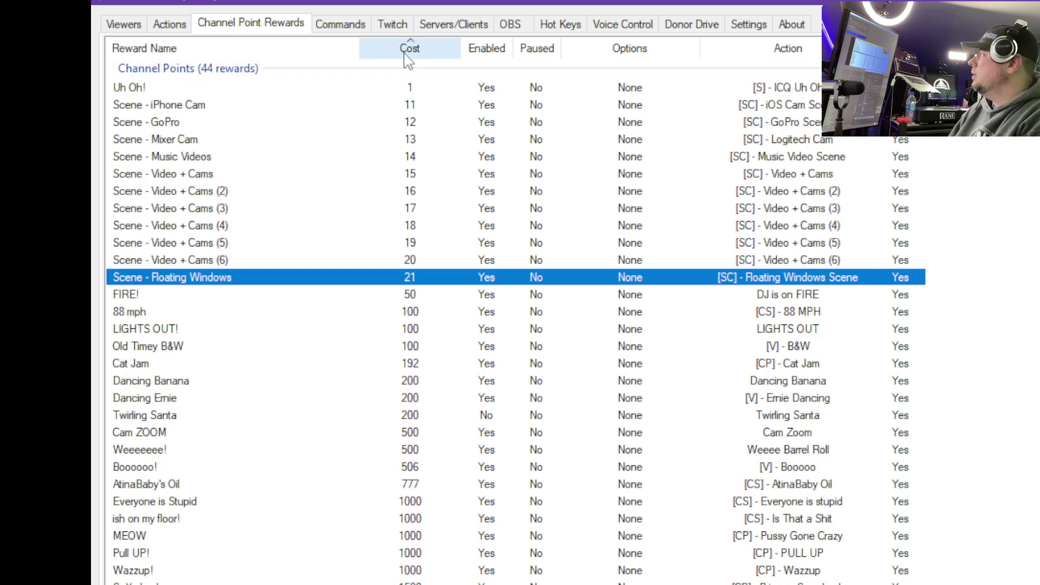
Step: Look over the chat commands in the Cut Scenes and Text Commands groups with their linked actions and cooldowns
click(345, 27)
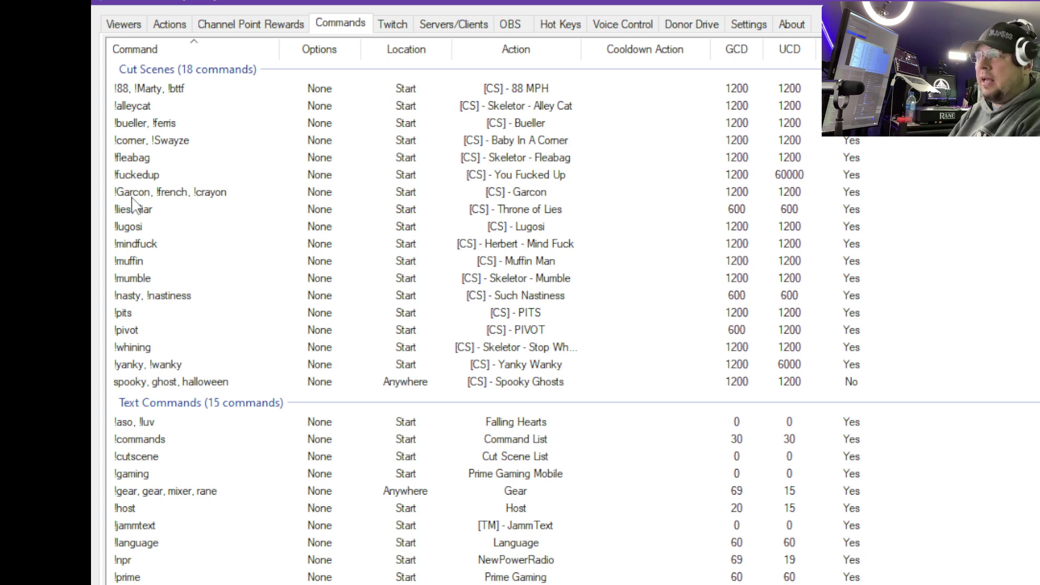
scroll(209, 197, down, 1)
scroll(209, 198, up, 1)
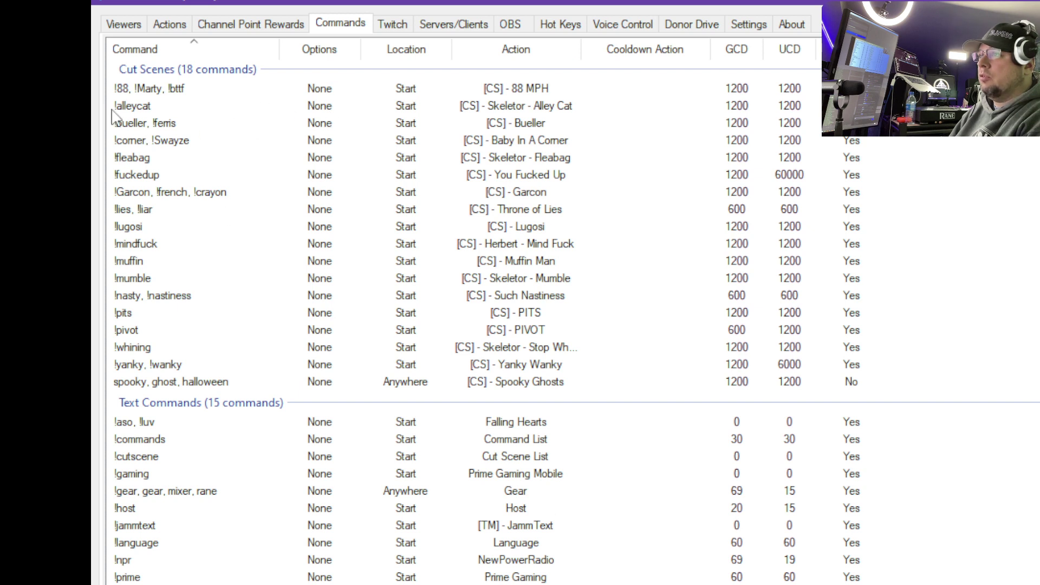
Step: View the Twitch polls and predictions lists, ending on the polls
click(396, 29)
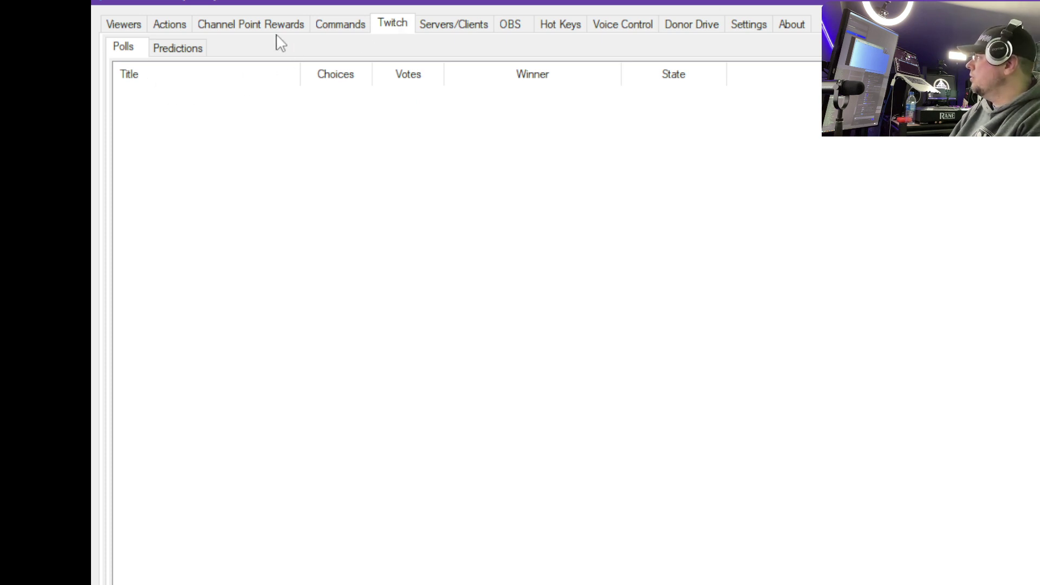
click(174, 53)
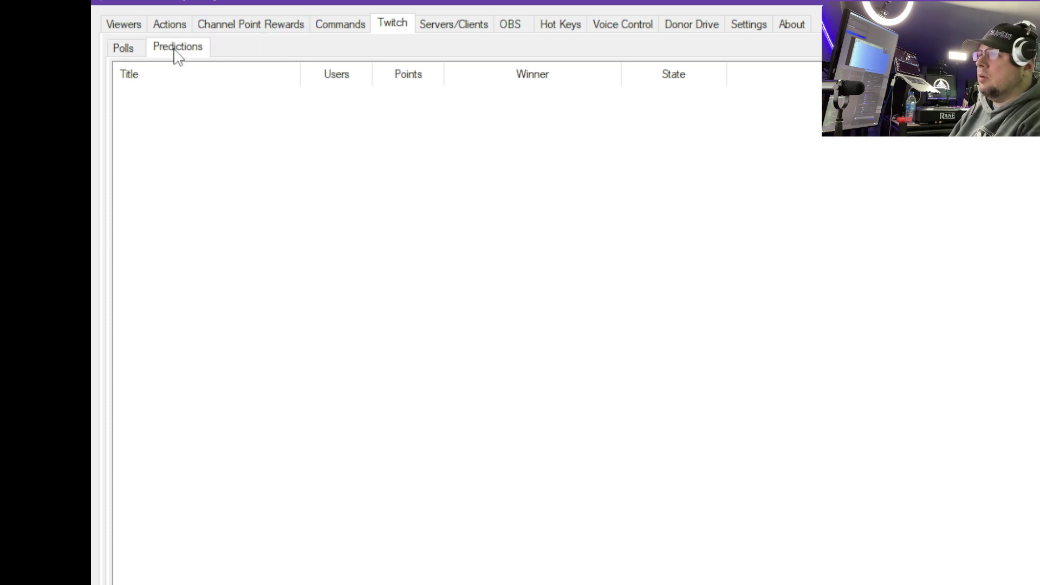
click(124, 52)
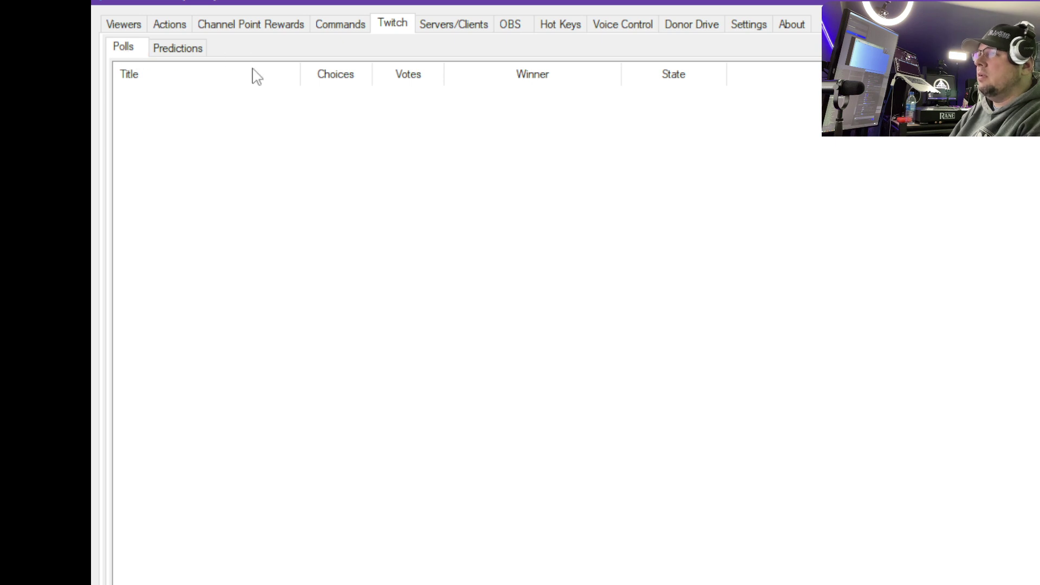
Step: Look through the server, OBS connection, hot key, voice command and Donor Drive sections in turn
click(464, 31)
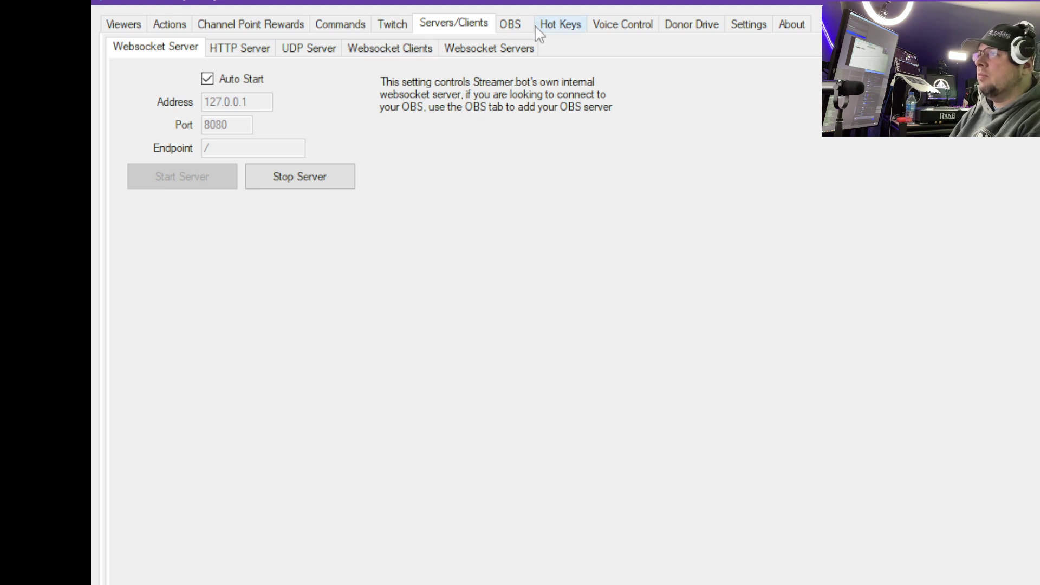
click(516, 28)
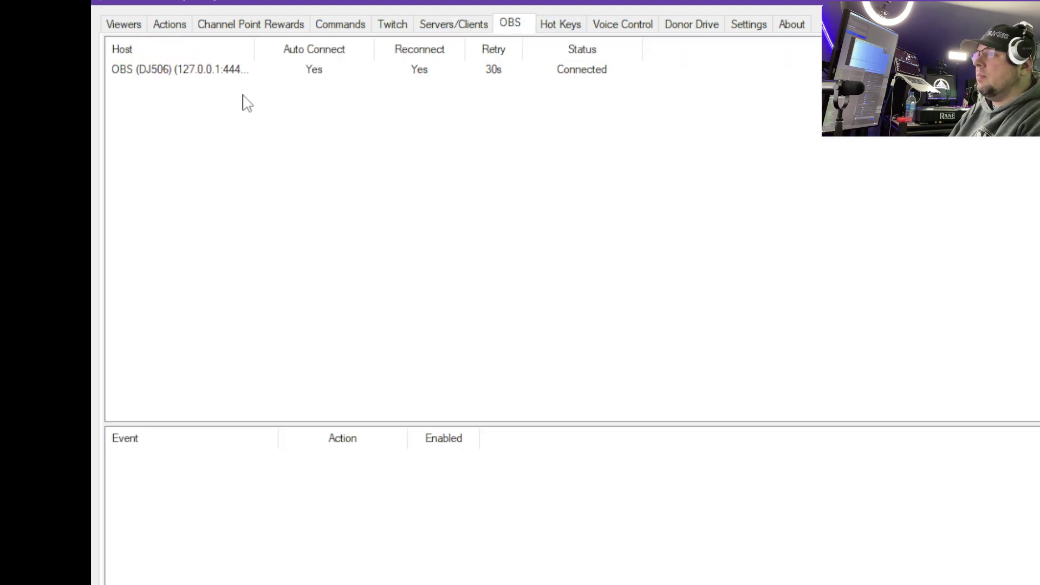
click(566, 32)
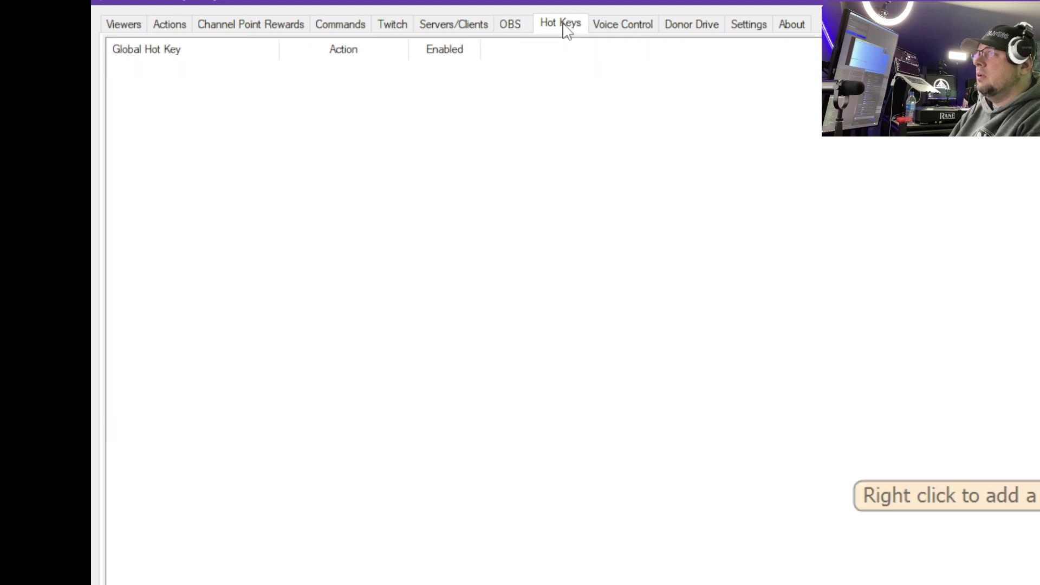
click(610, 28)
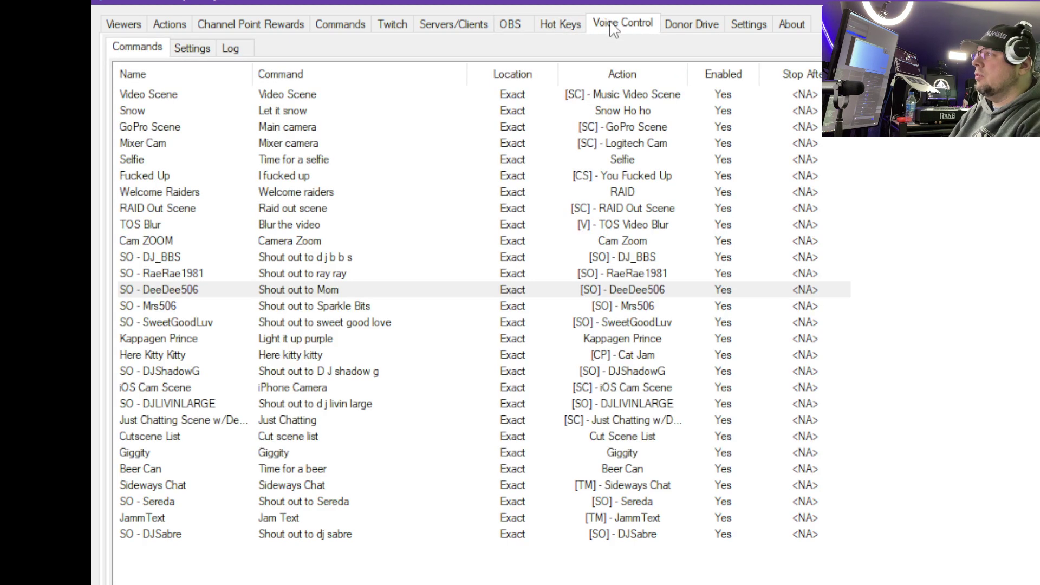
click(700, 30)
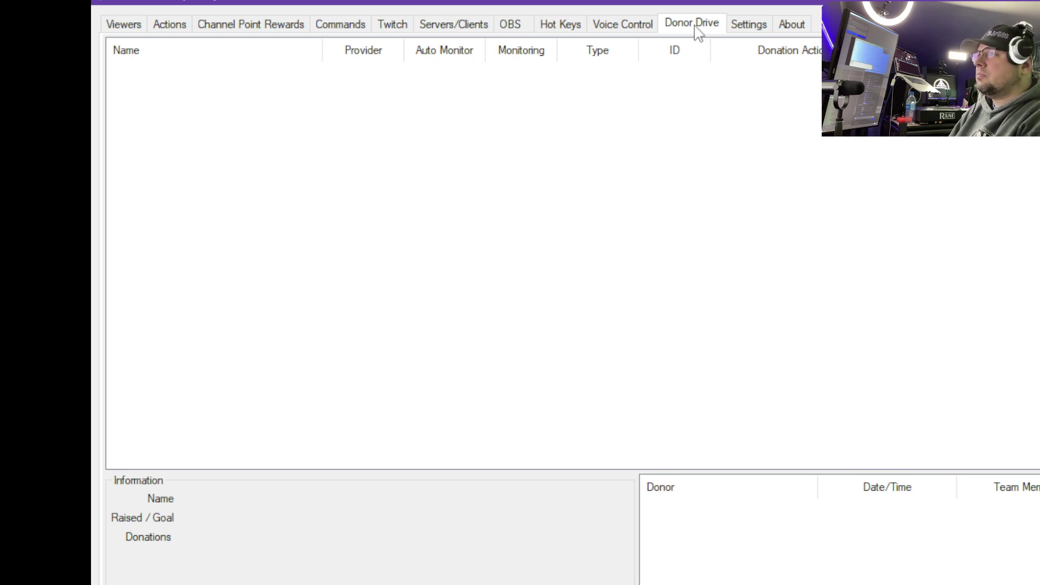
Step: Examine the general settings, including the action queue name field, audio output device and application volume
click(749, 25)
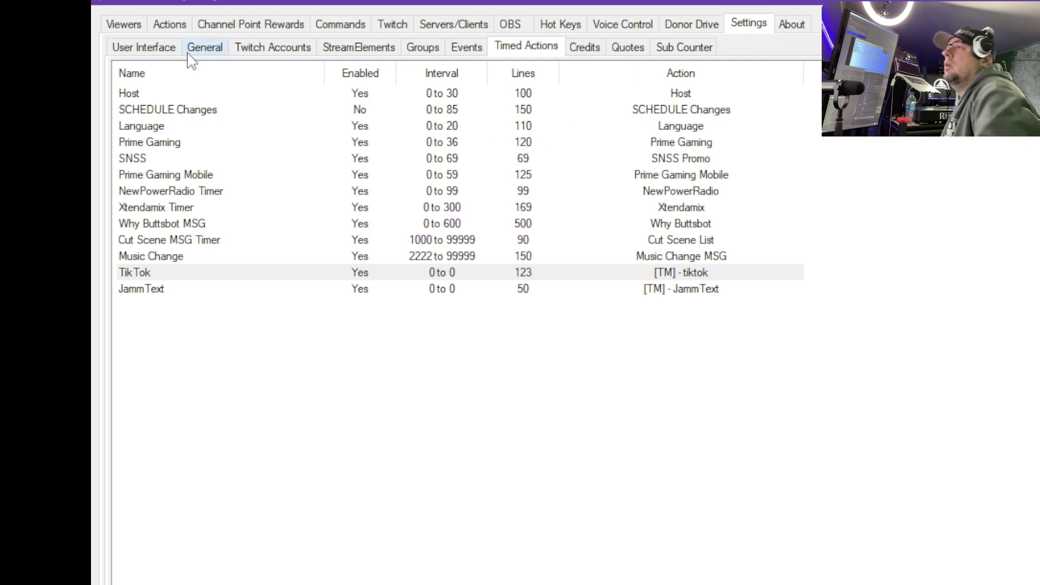
click(393, 27)
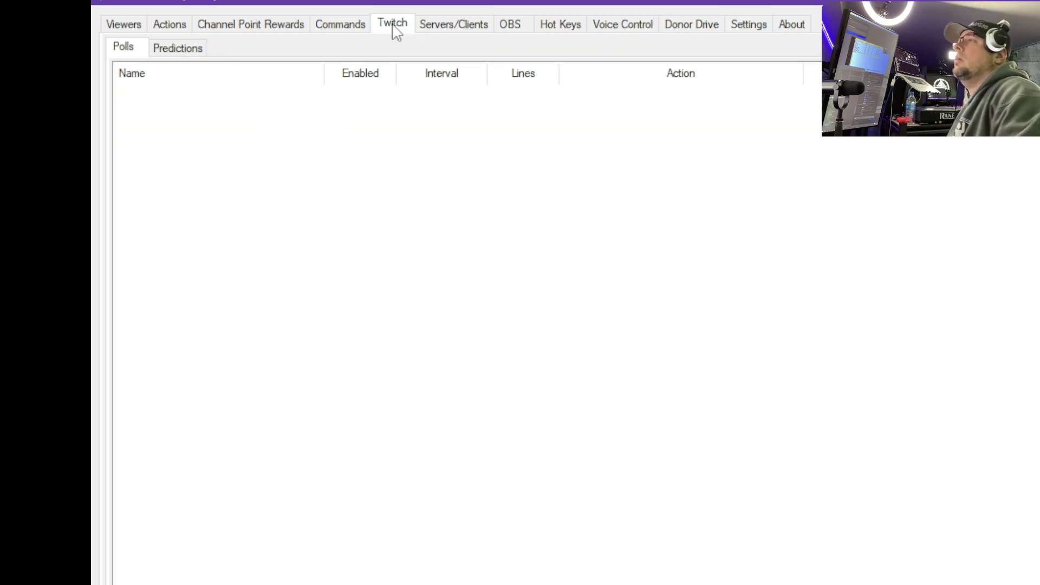
click(739, 28)
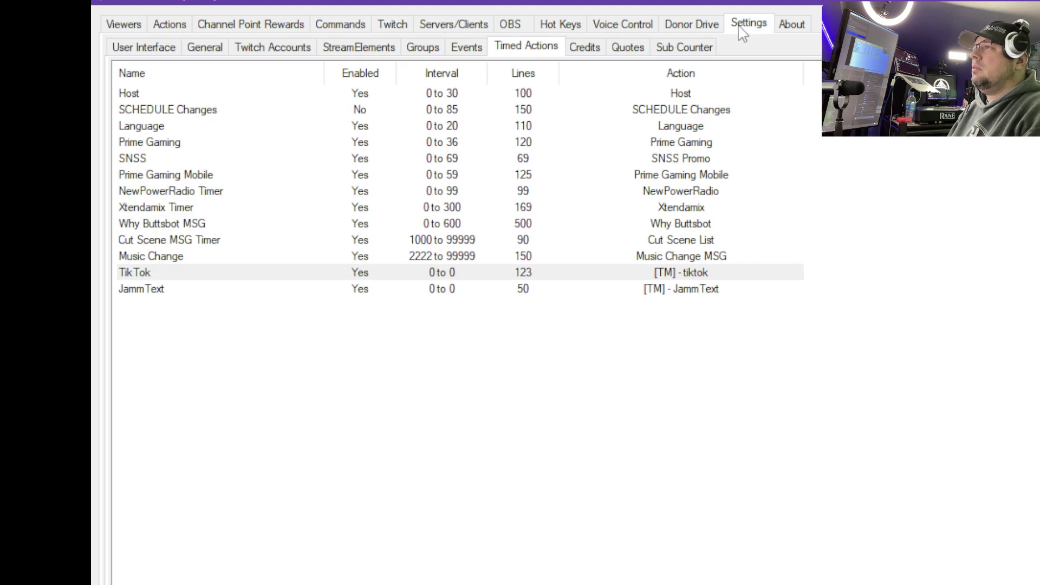
click(203, 50)
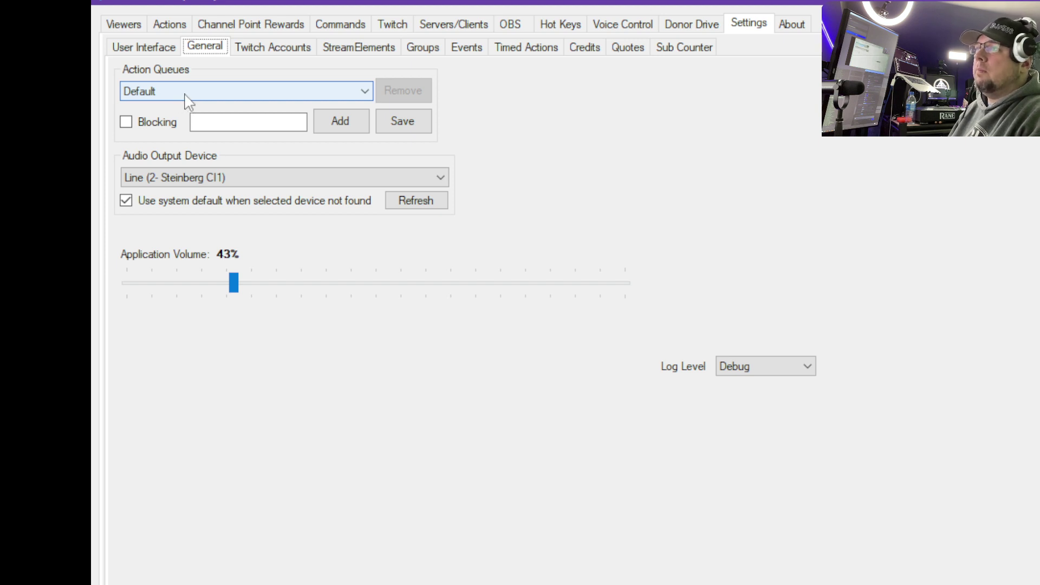
click(228, 123)
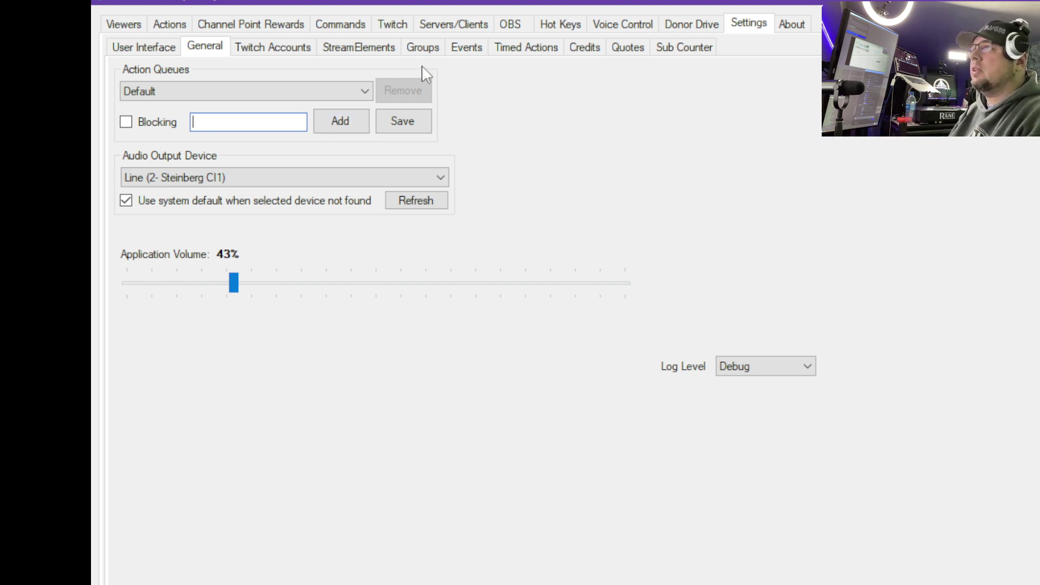
Step: Review the connected Twitch broadcaster and bot accounts, the StreamElements settings and the user groups
click(261, 49)
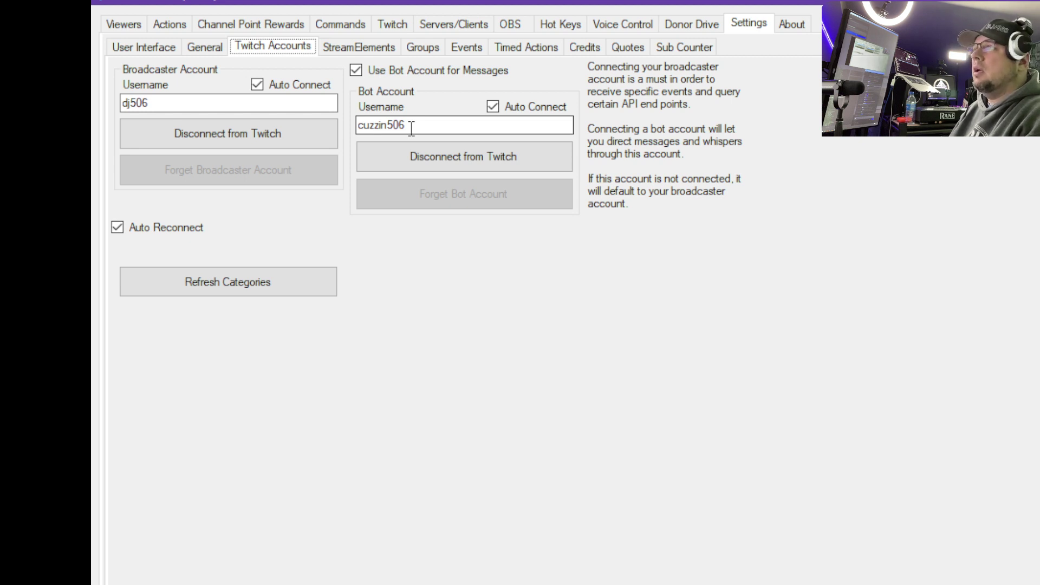
click(360, 48)
click(422, 47)
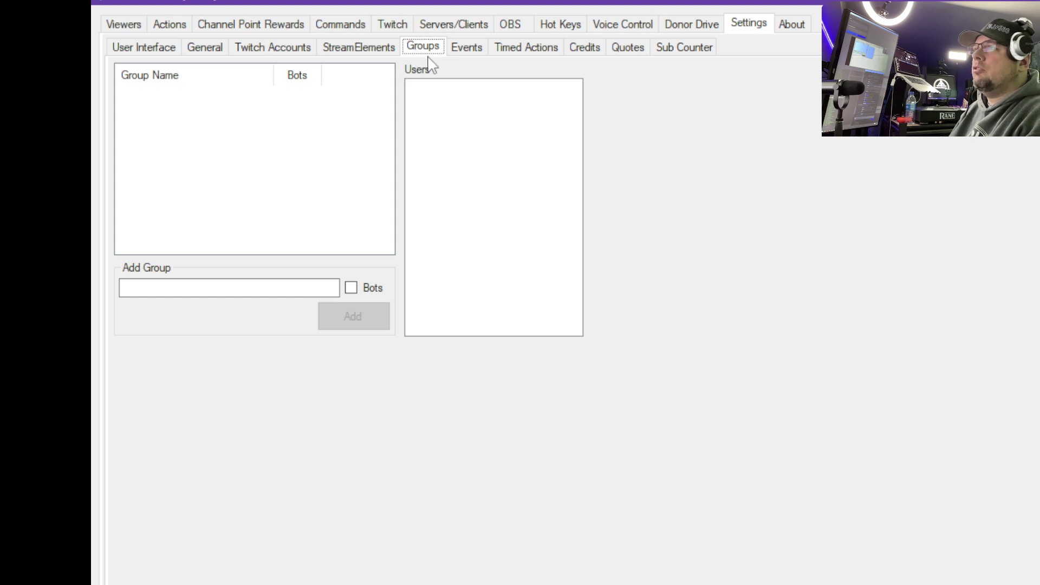
Step: Check the actions assigned to Hype Train events and examine the Hype Train Clip action's sub-actions
click(467, 53)
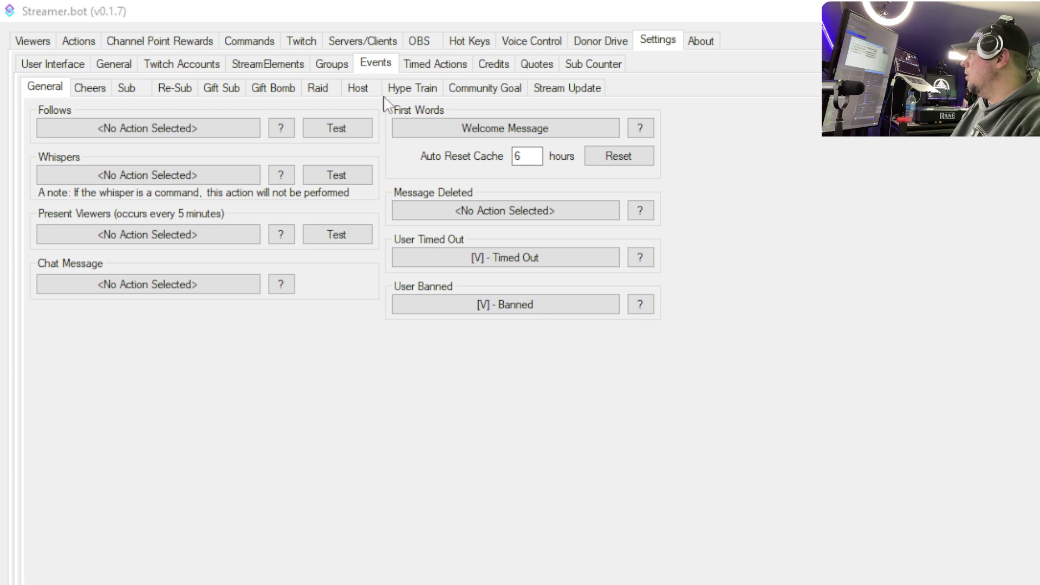
click(416, 91)
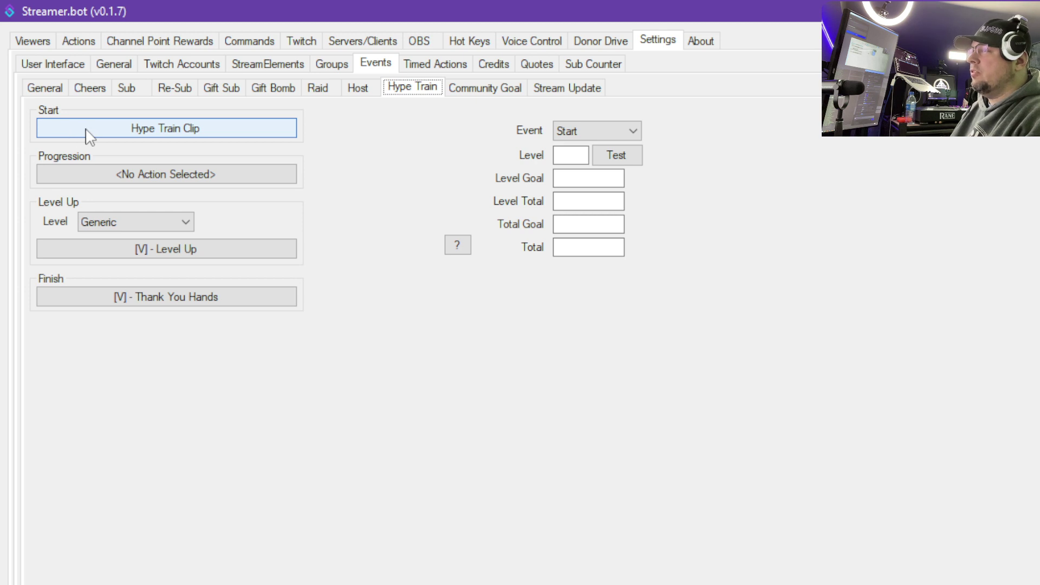
click(76, 42)
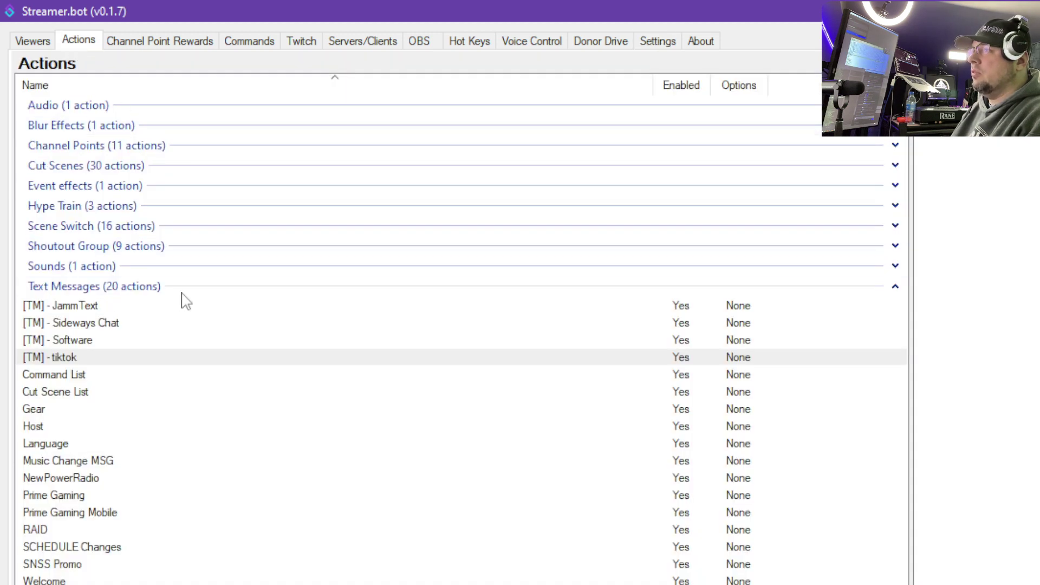
click(895, 286)
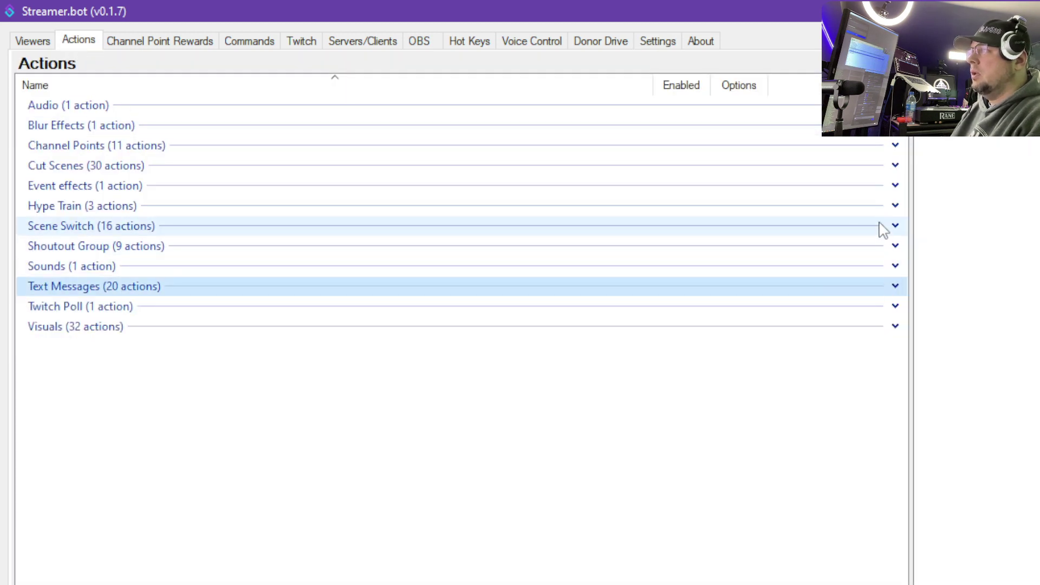
click(894, 206)
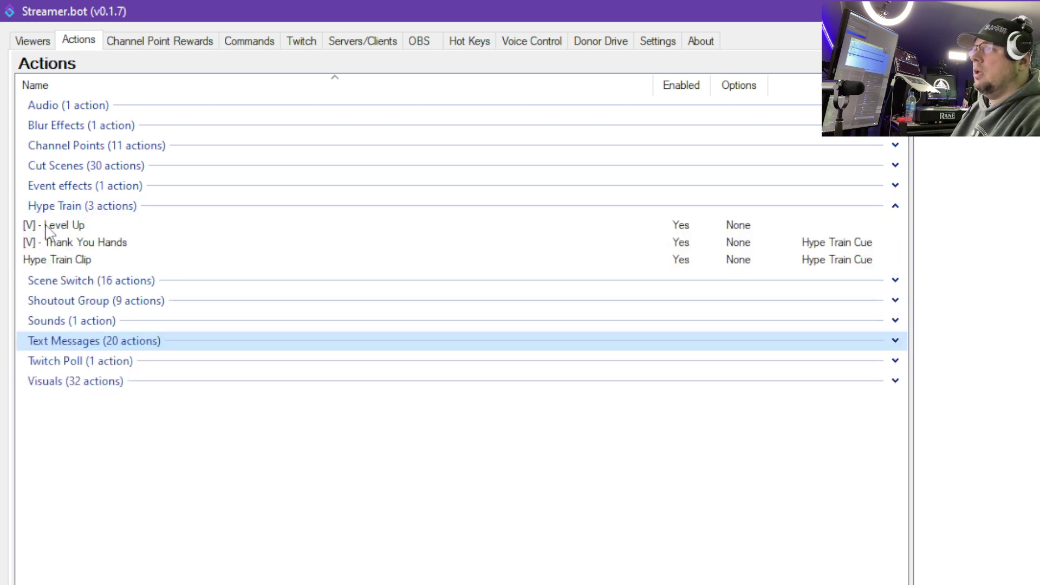
click(74, 262)
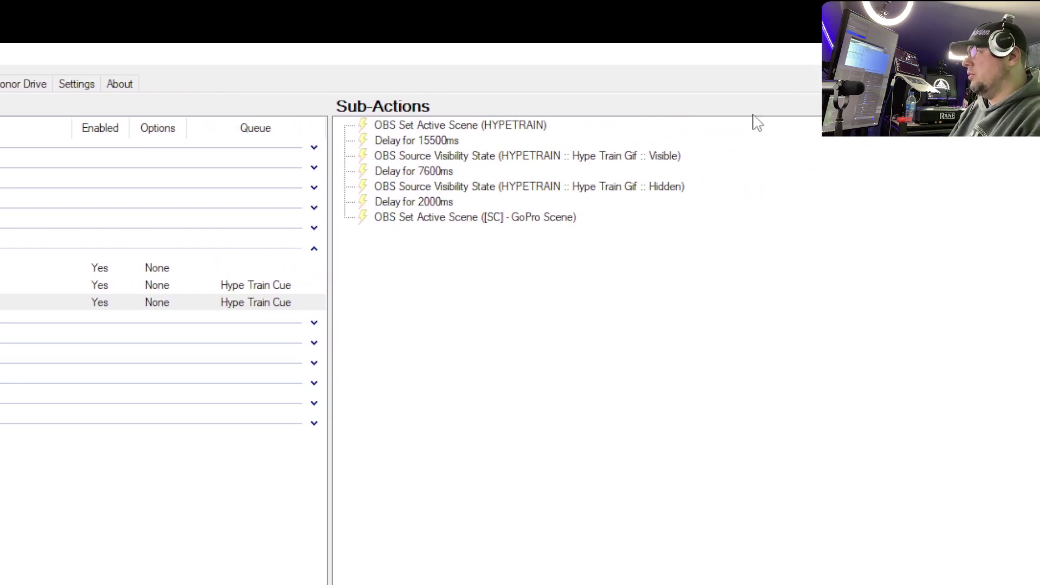
double_click(358, 61)
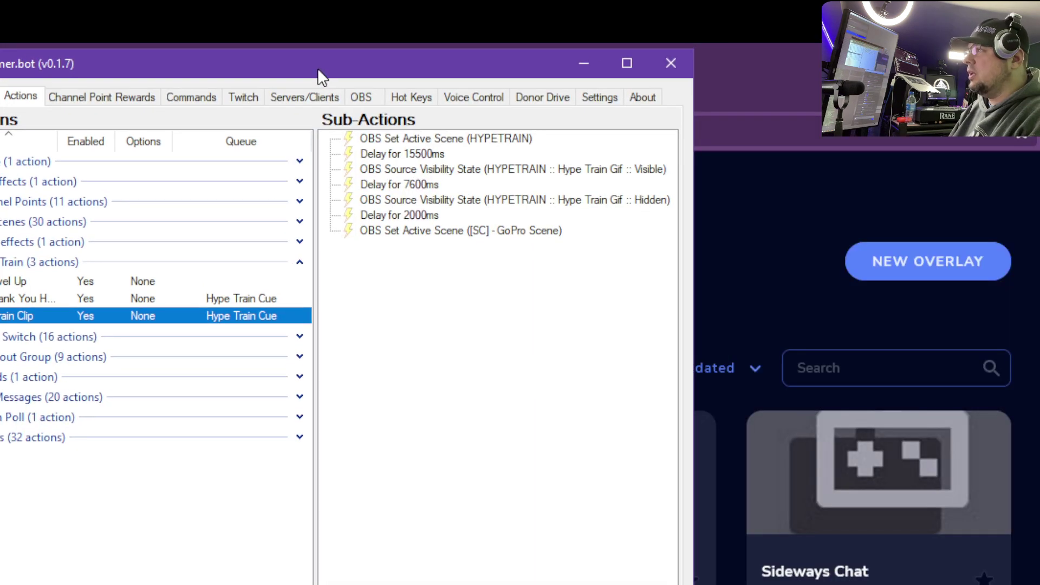
click(628, 63)
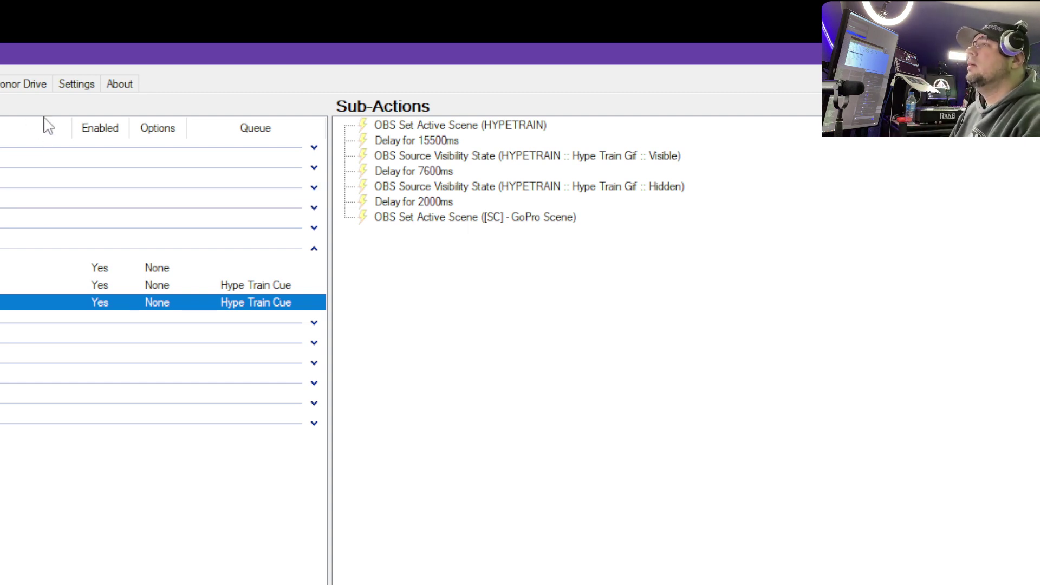
Step: Check the action assigned to the Hype Train Level Up event and select [V] - Level Up in the actions list
click(80, 92)
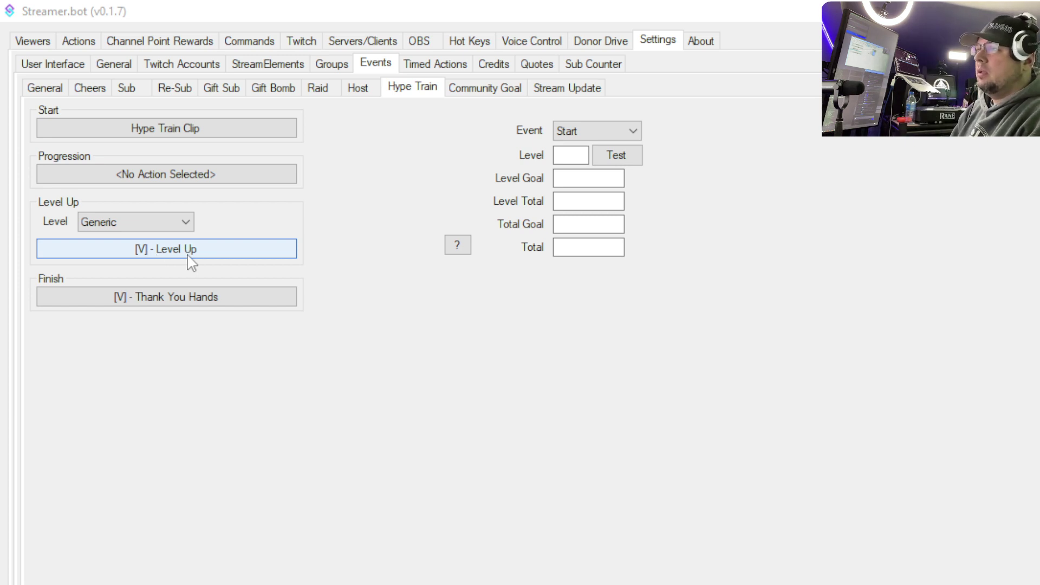
click(79, 43)
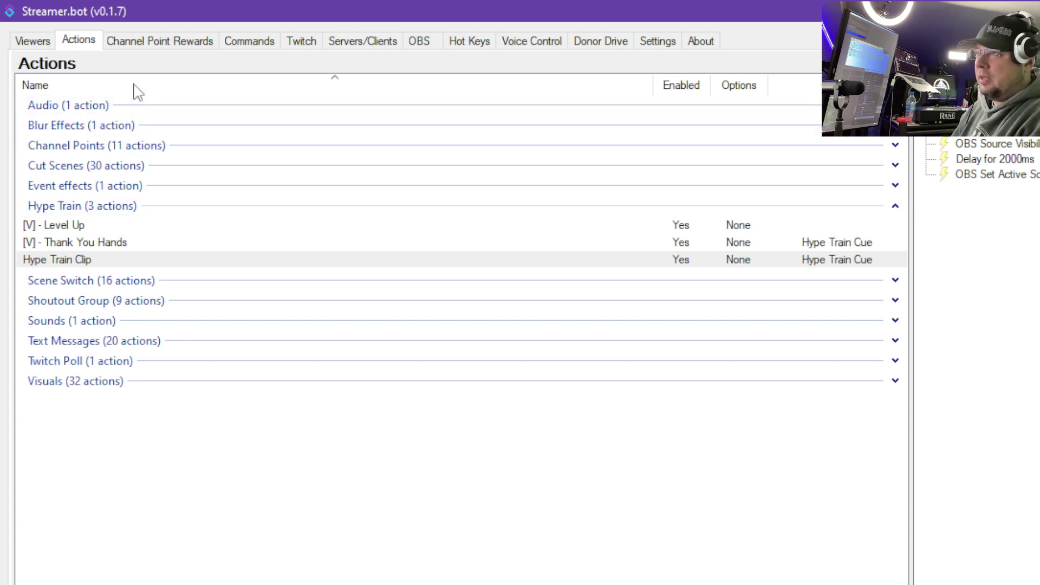
click(70, 226)
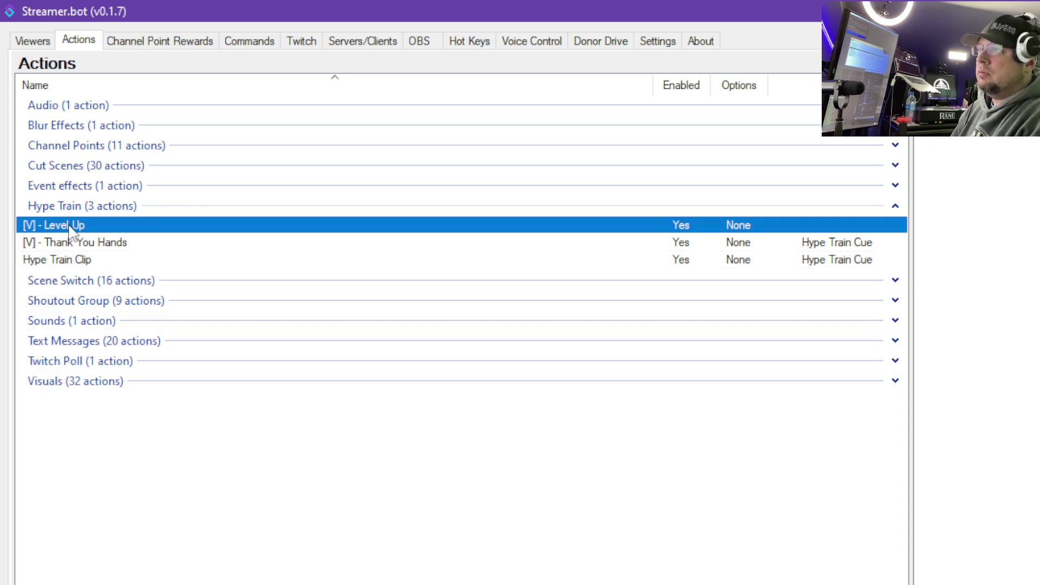
Step: Check the name, group and queue settings of the [V] - Level Up action and review its sub-actions
right_click(71, 226)
click(122, 256)
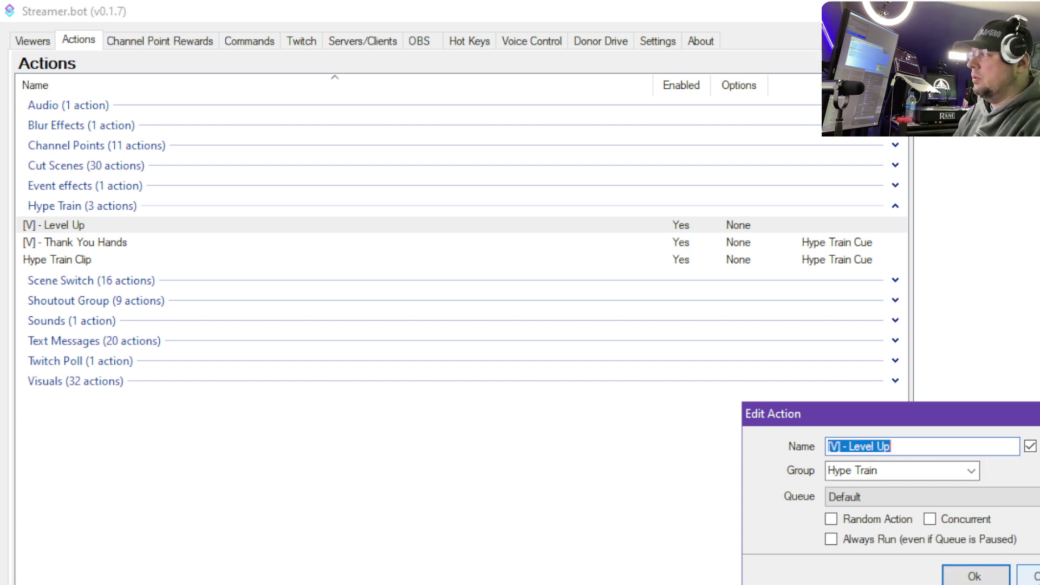
click(974, 576)
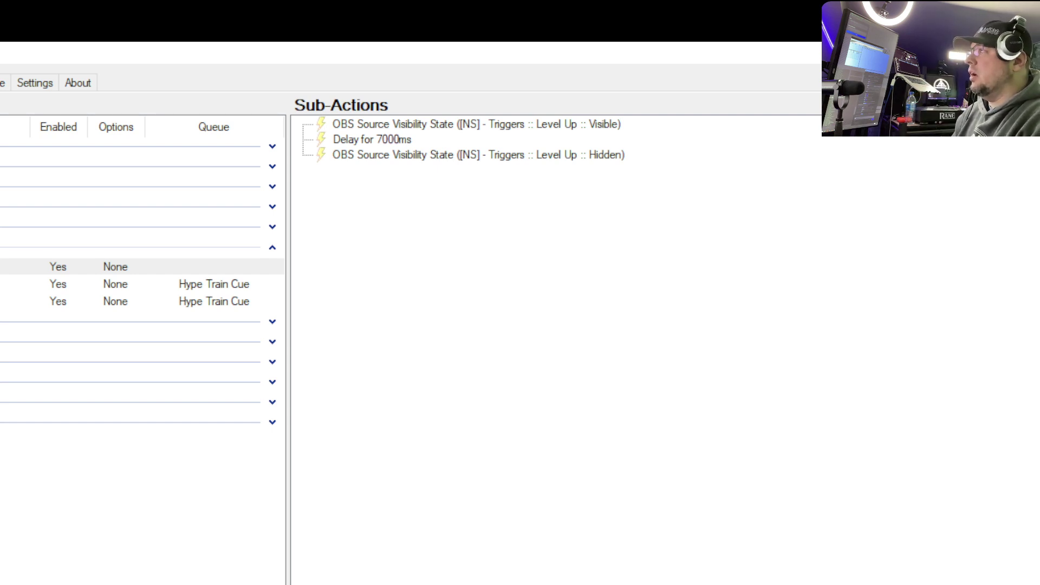
Step: Check the action assigned to the Hype Train Finish event and examine the [V] - Thank You Hands action's settings
click(37, 88)
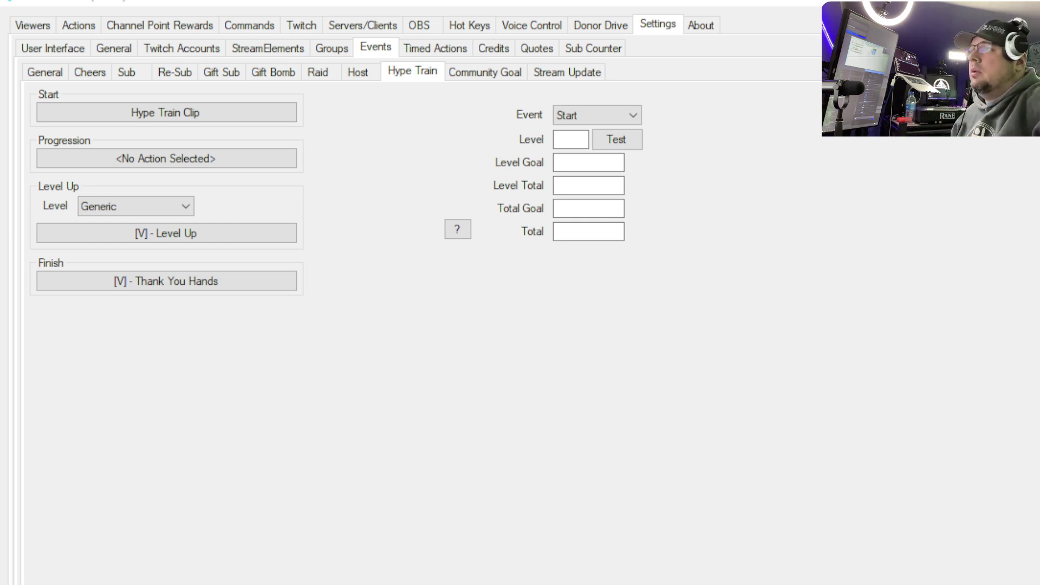
click(86, 30)
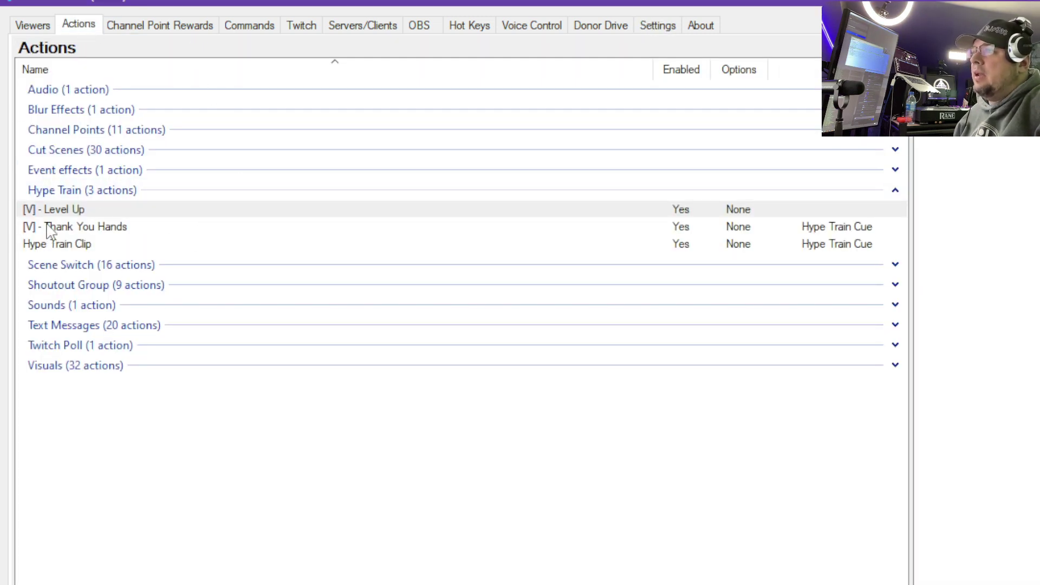
right_click(49, 229)
click(89, 255)
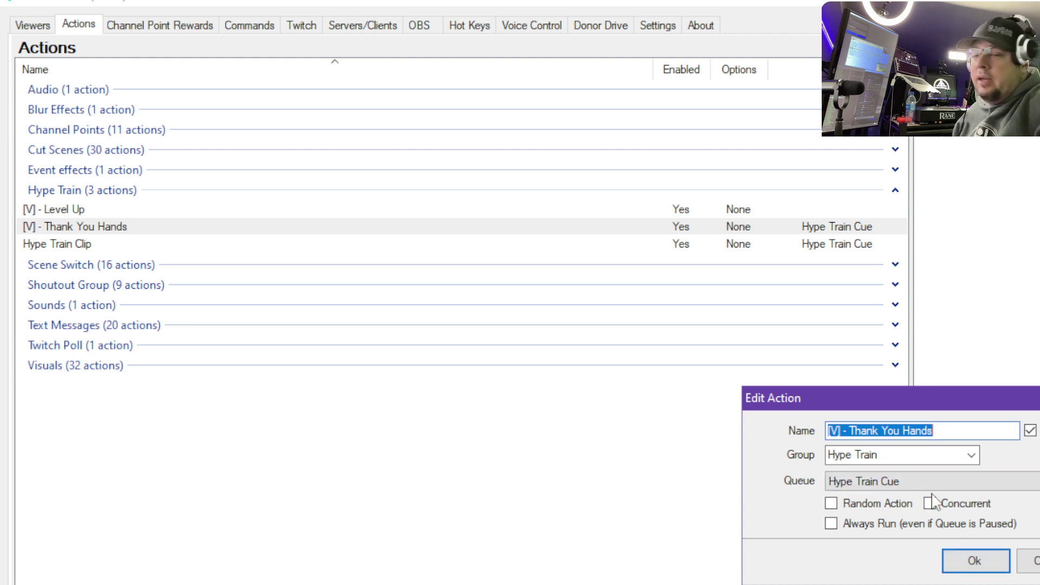
click(958, 563)
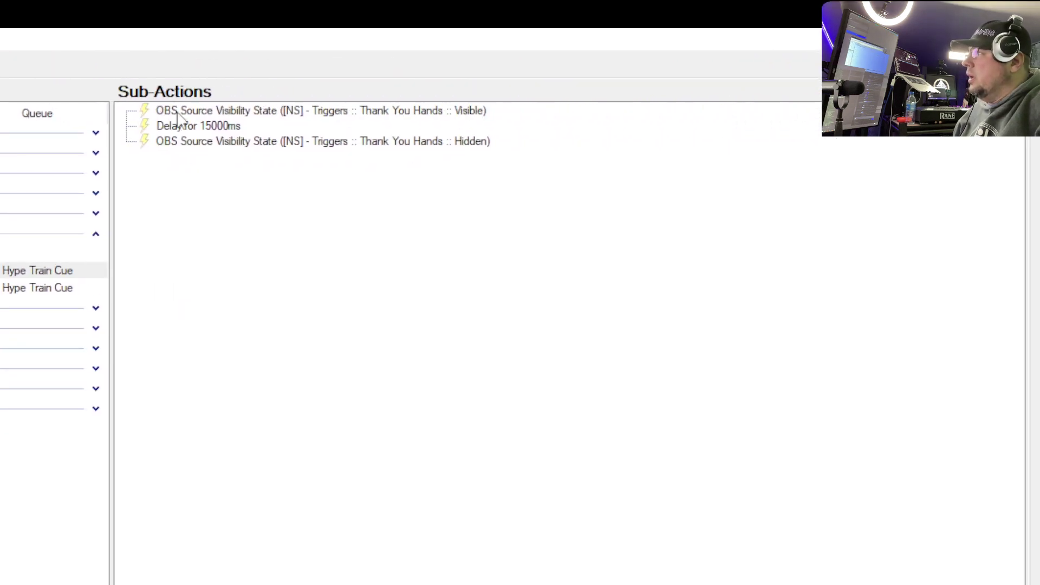
Step: Browse the OBS sub-action types and examine the connection, scene, source and state of the first Thank You Hands visibility sub-action
right_click(151, 177)
mouse_move(182, 186)
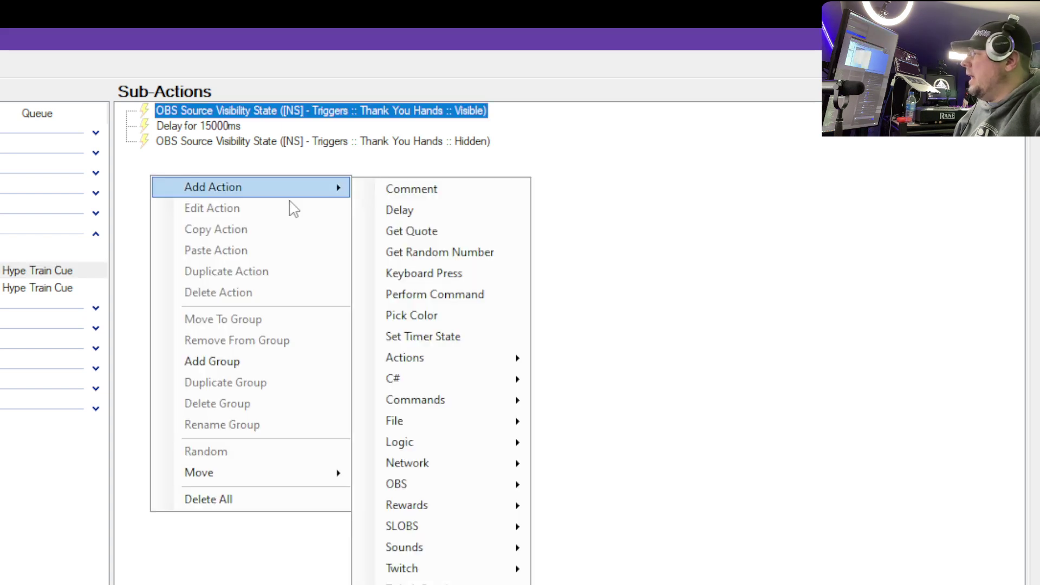
mouse_move(420, 494)
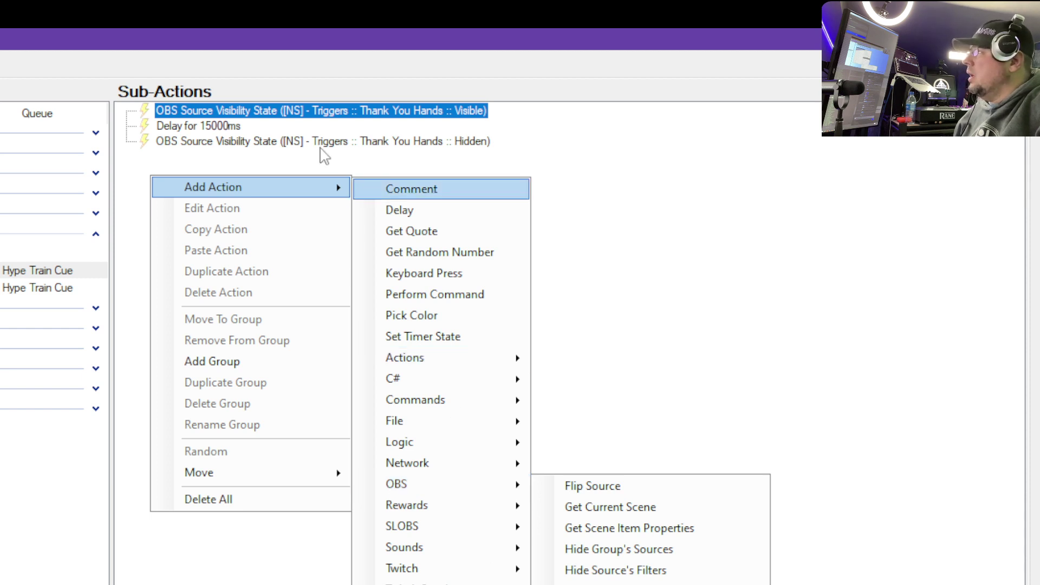
right_click(244, 111)
click(296, 169)
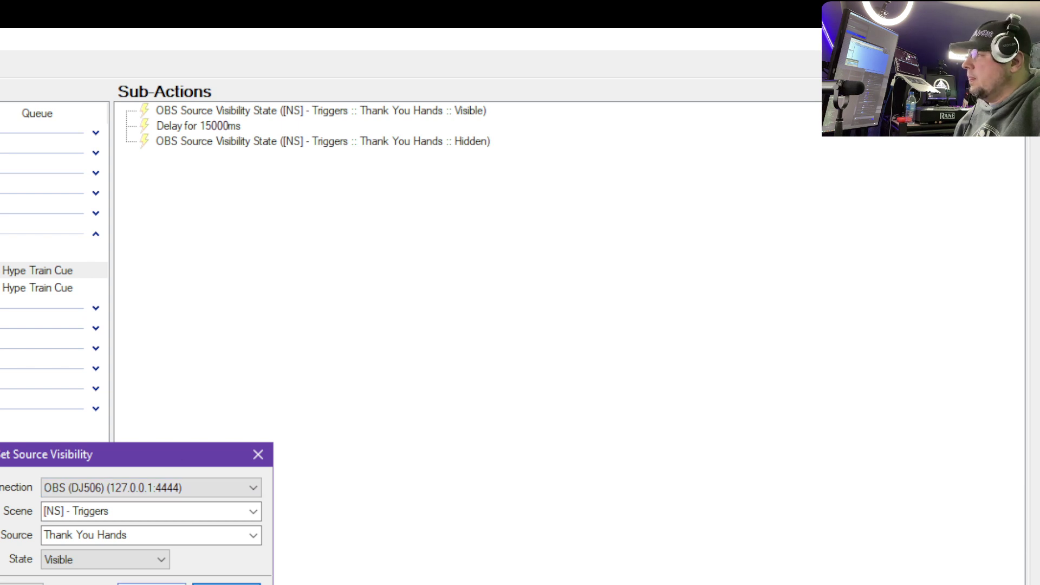
key(Return)
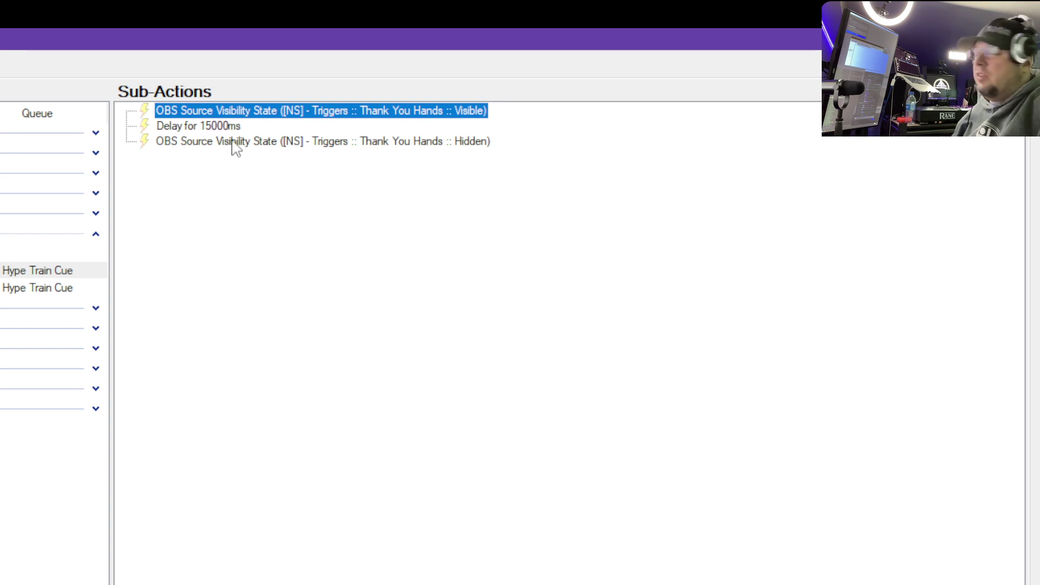
Step: Copy the Thank You Hands visibility sub-action set to Visible and paste it at the end of the sub-actions
right_click(210, 112)
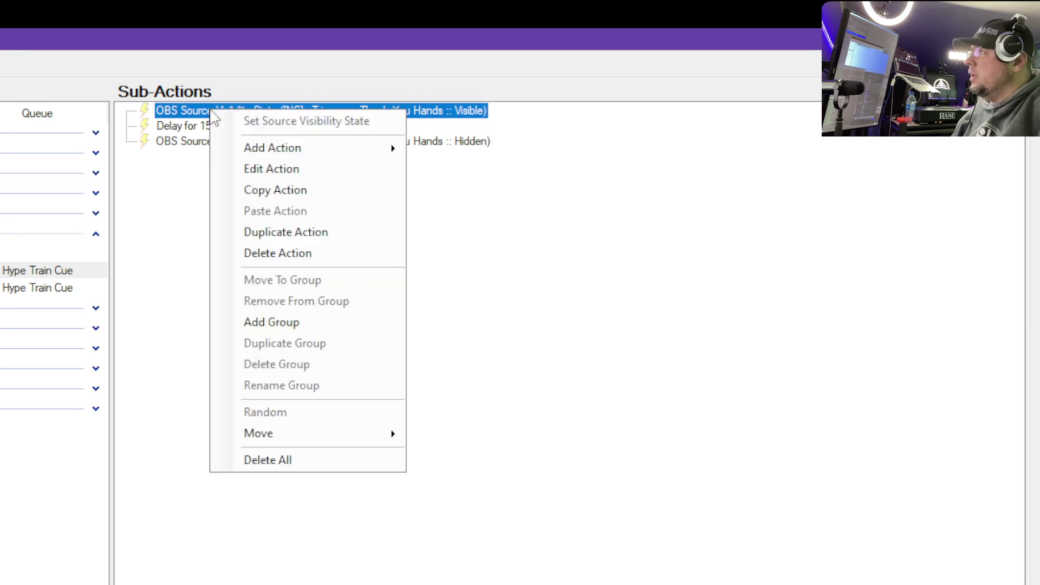
click(252, 190)
right_click(187, 190)
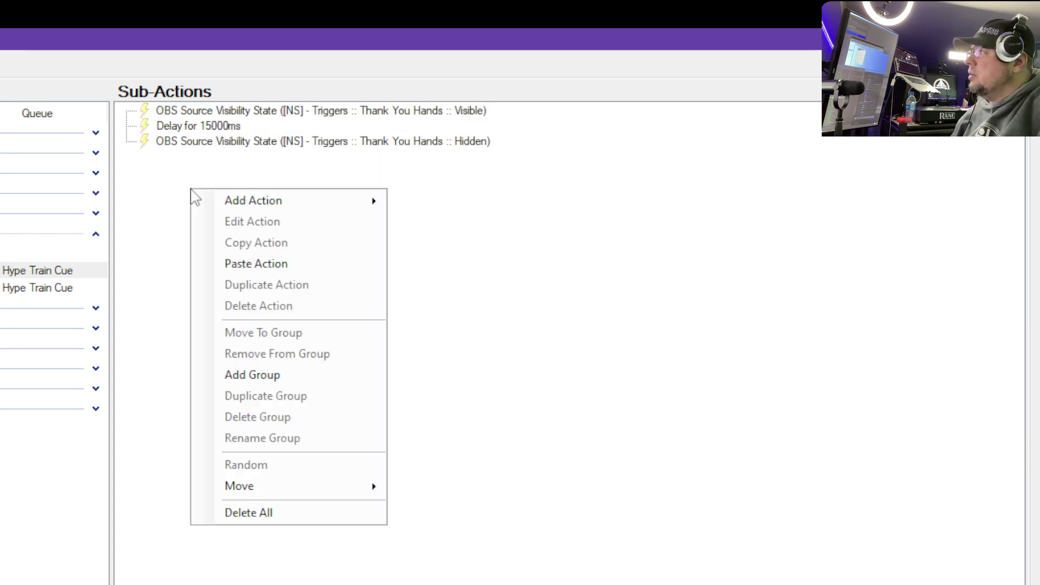
click(258, 262)
Step: Examine the source visibility settings of the pasted sub-action without changing them
right_click(380, 156)
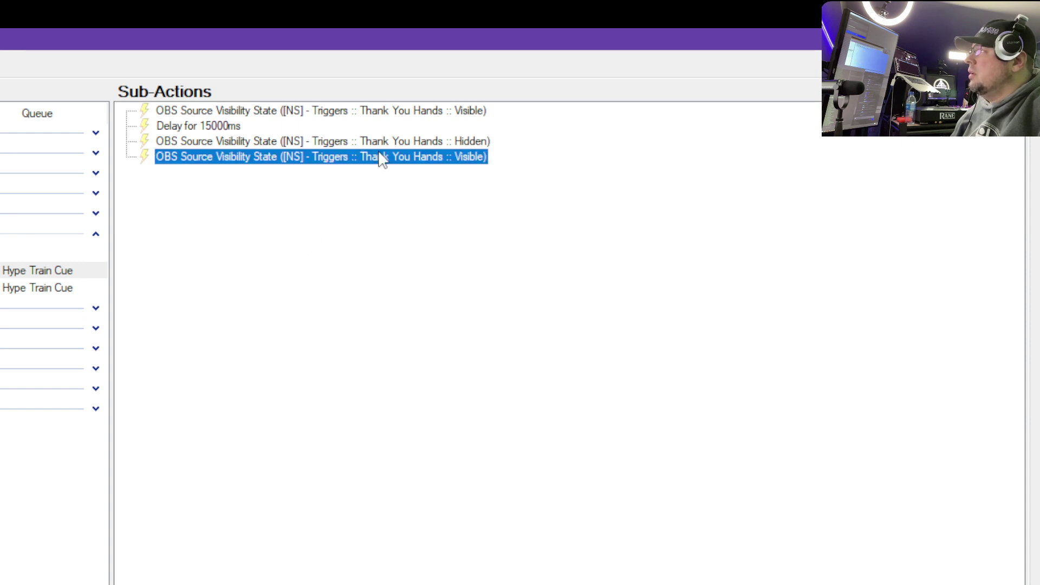
click(407, 215)
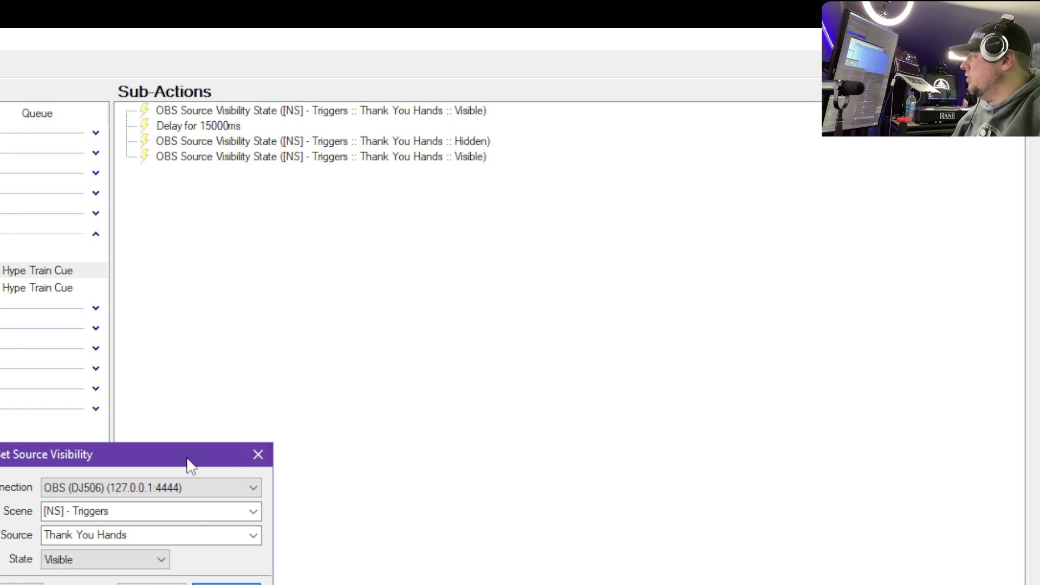
click(226, 584)
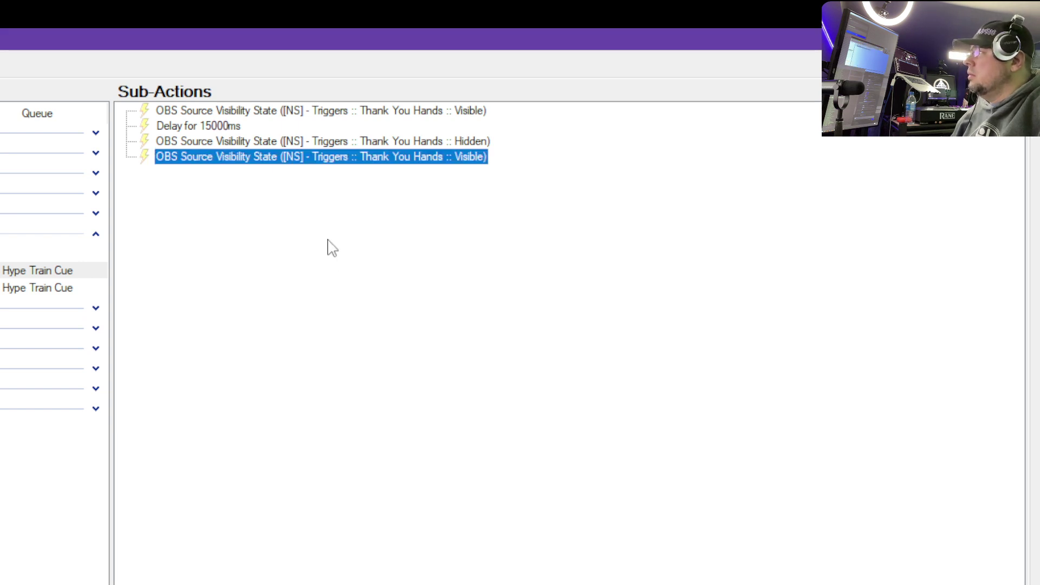
right_click(251, 165)
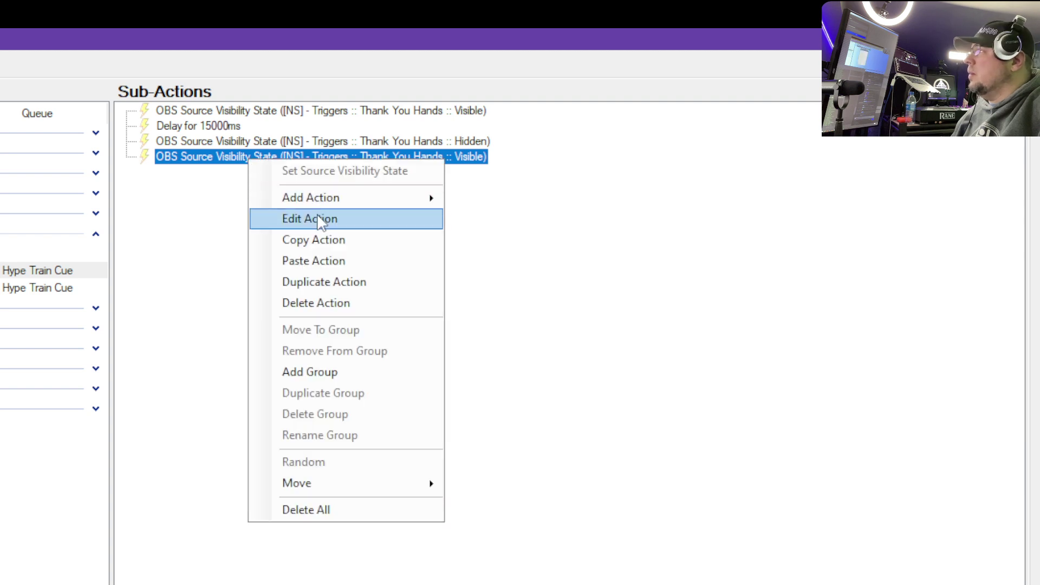
click(283, 218)
click(227, 583)
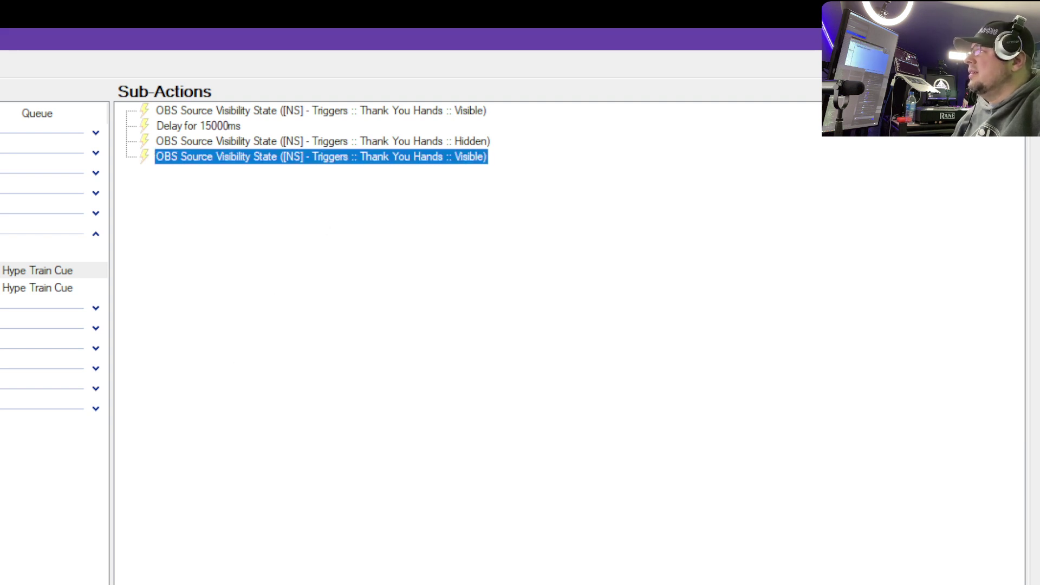
Step: Delete the pasted Thank You Hands visibility sub-action from the end of the sub-actions
right_click(231, 159)
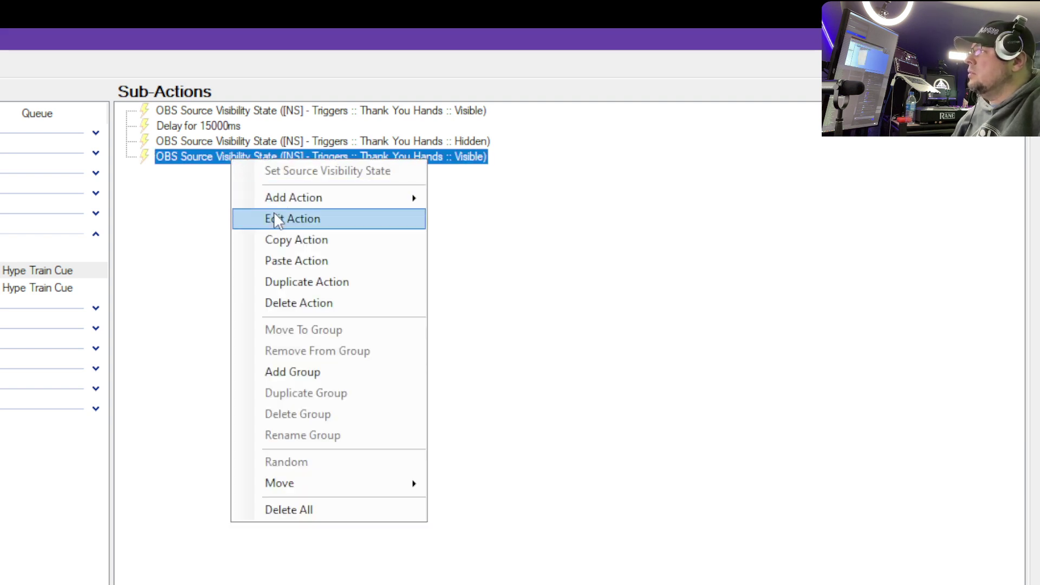
click(302, 301)
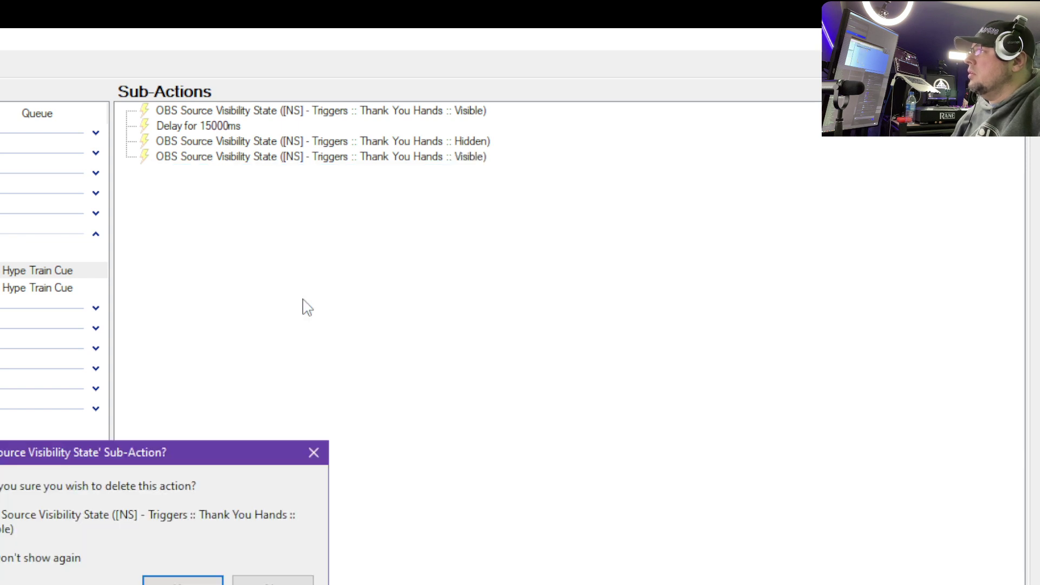
click(183, 583)
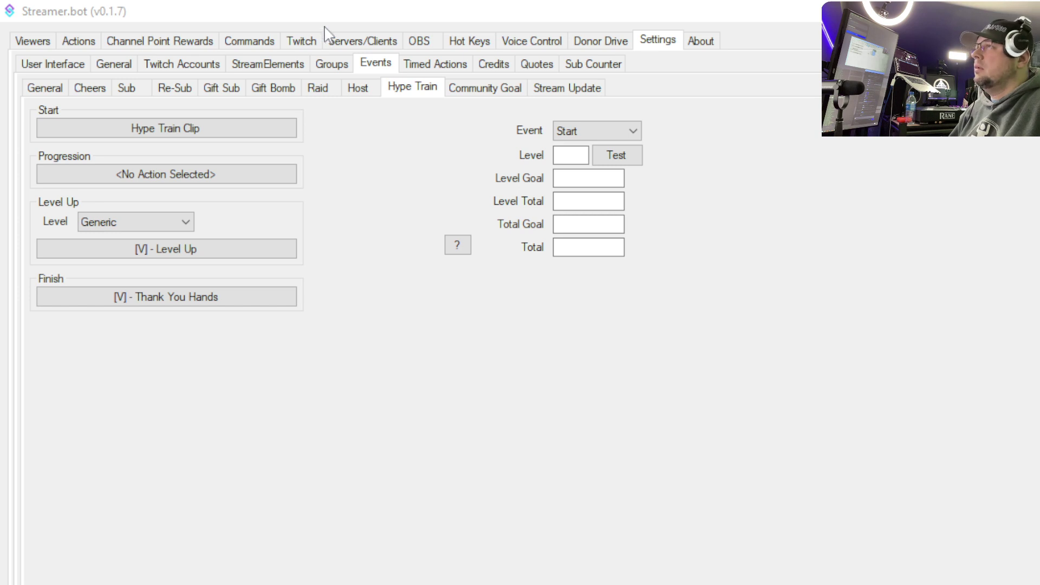
Step: Check the action assigned to the Raid event and show it in the Event effects group, collapsing the Hype Train group
click(320, 89)
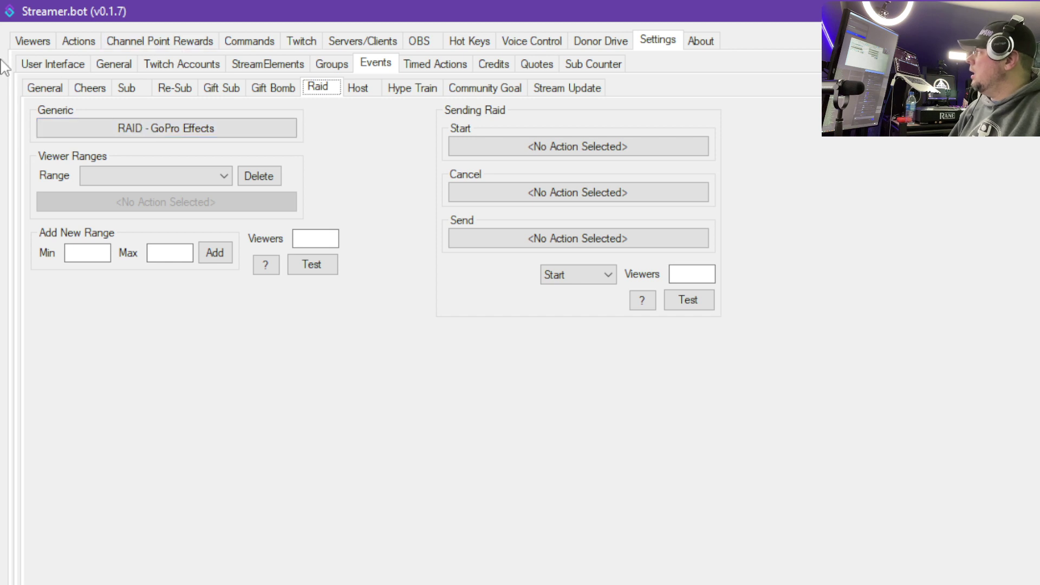
click(78, 39)
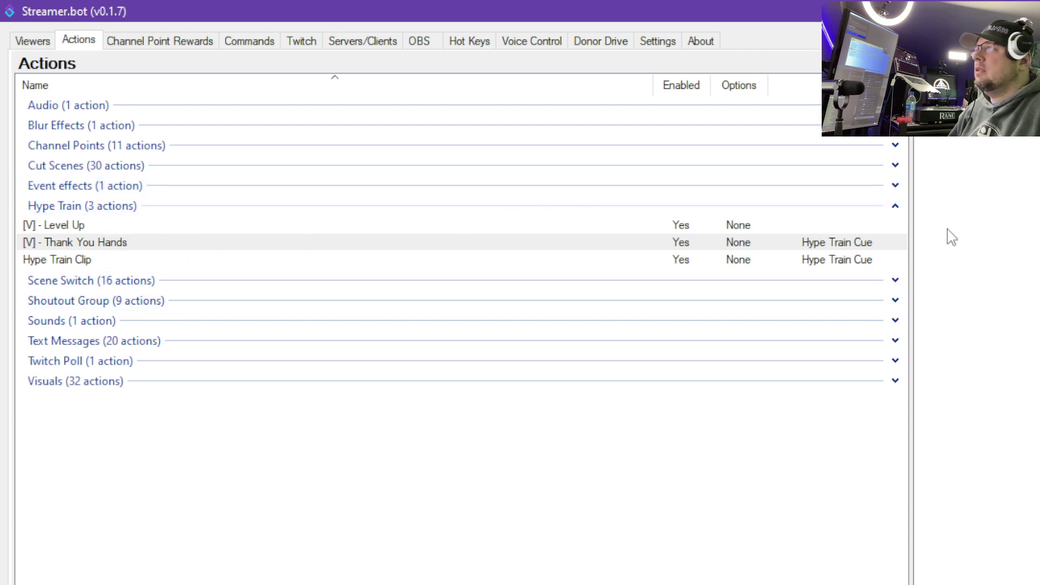
click(894, 185)
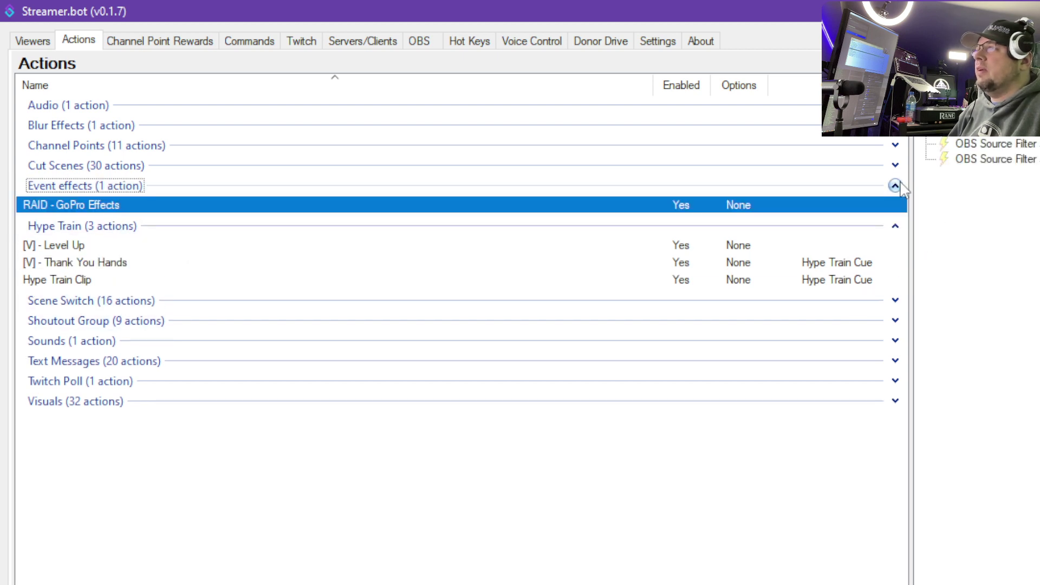
click(893, 227)
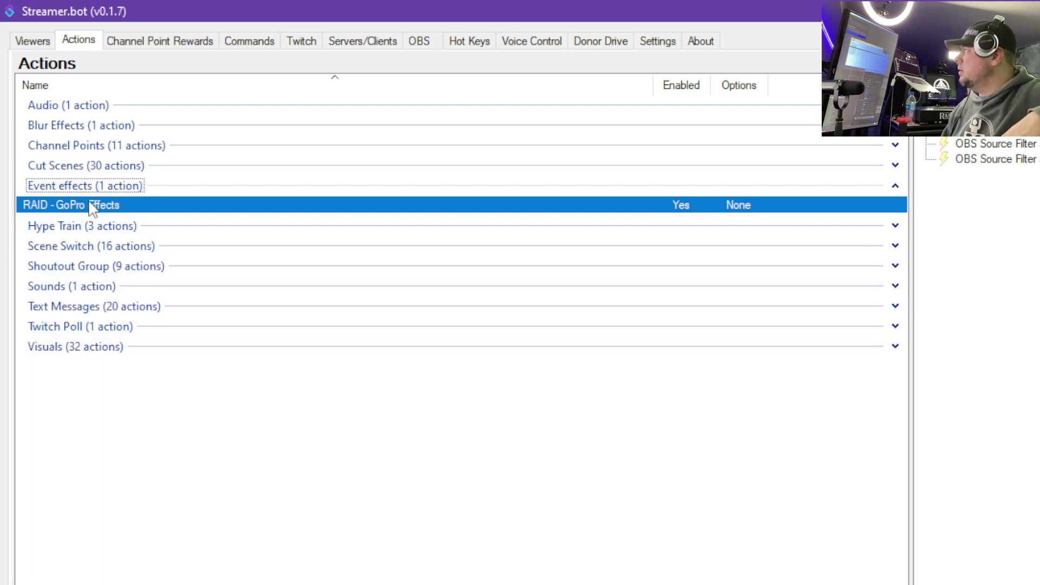
Step: Examine the RAID - GoPro Effects action's name, group and queue settings, closing them without changes
right_click(74, 400)
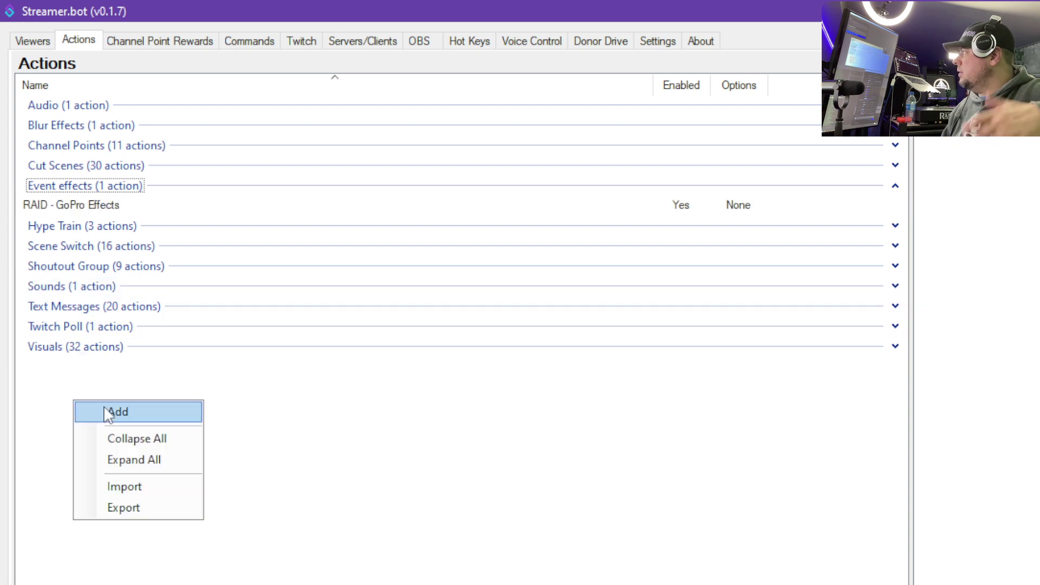
click(70, 206)
right_click(71, 206)
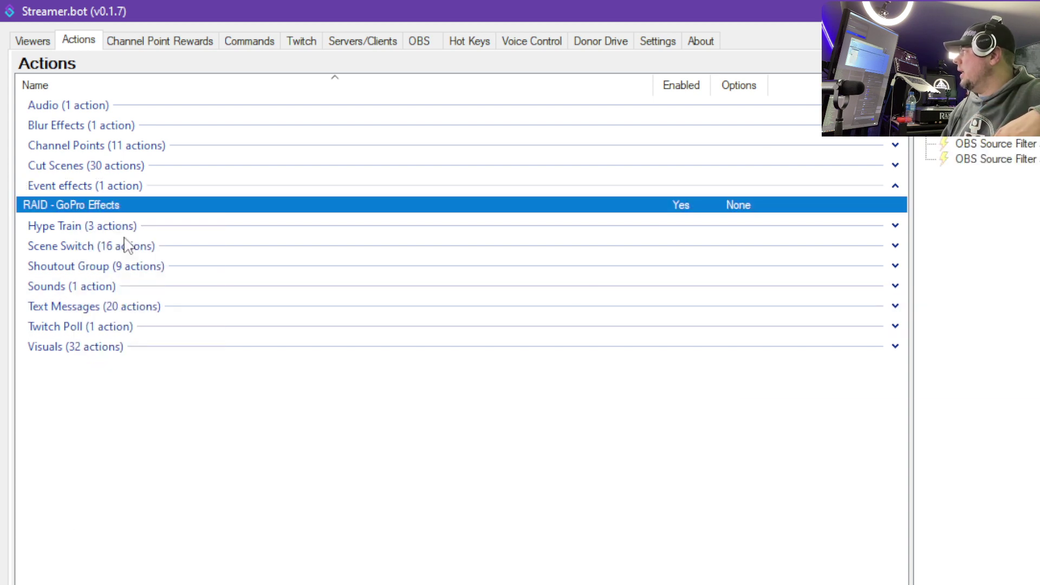
click(119, 235)
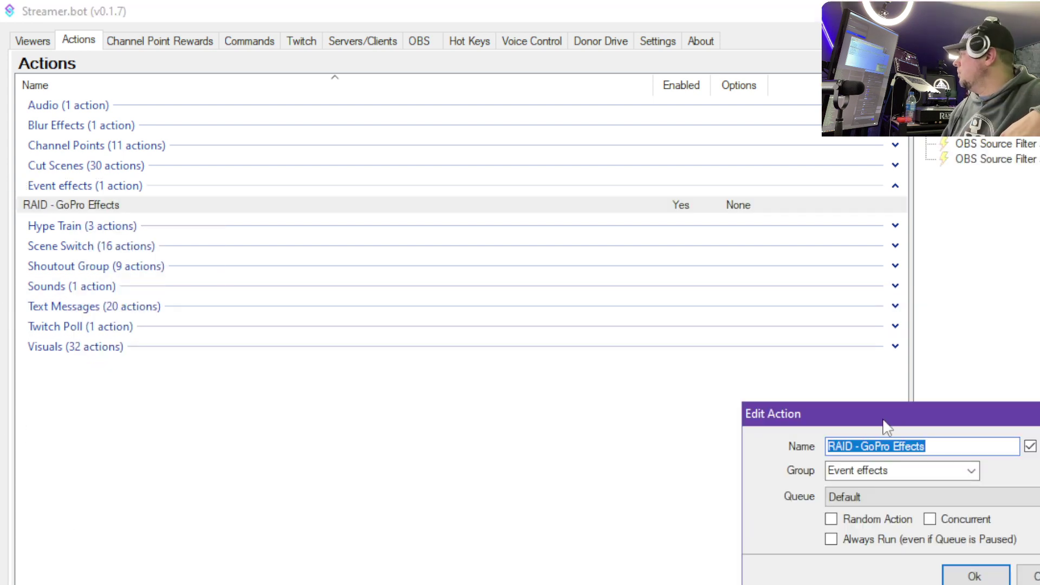
drag(890, 423, 631, 237)
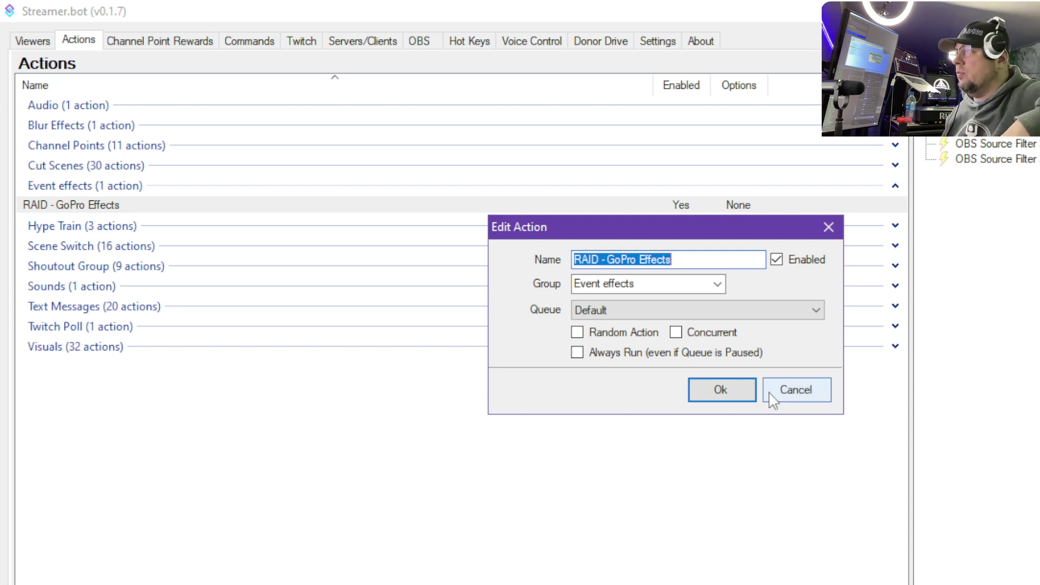
click(790, 392)
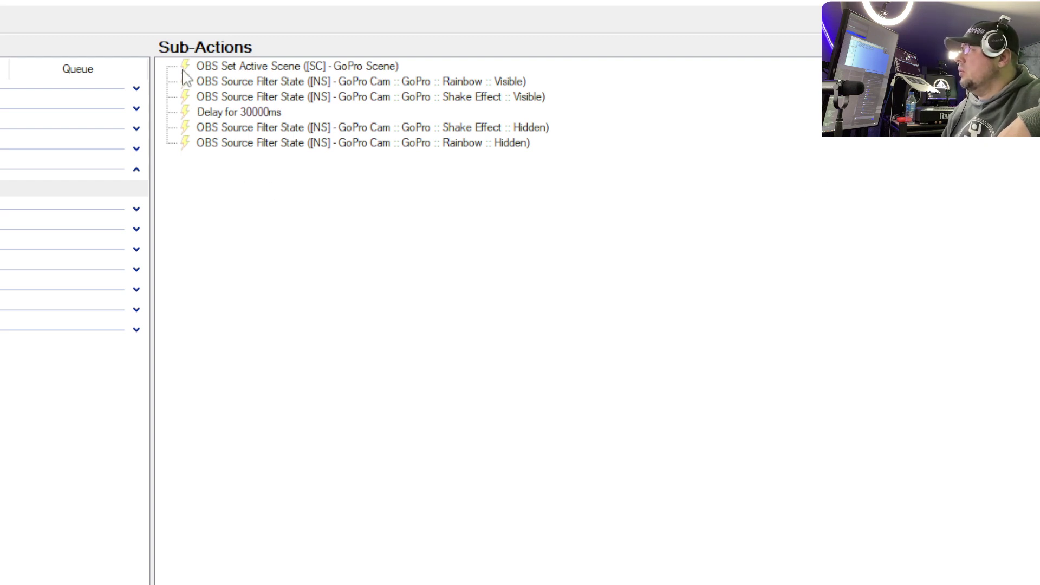
Step: Examine which OBS sub-action types can be added to the RAID - GoPro Effects action, without adding any
click(236, 69)
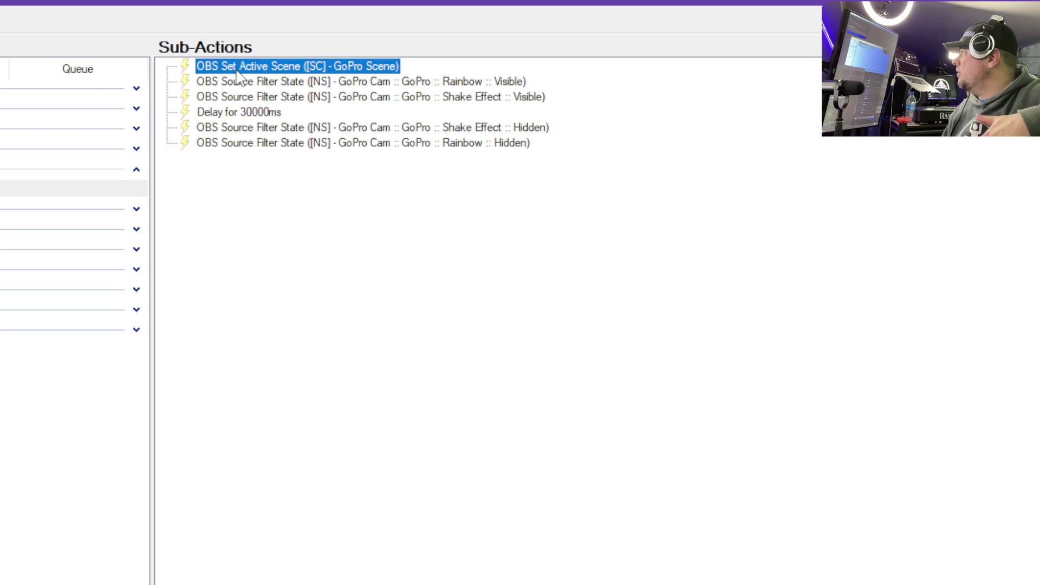
right_click(196, 196)
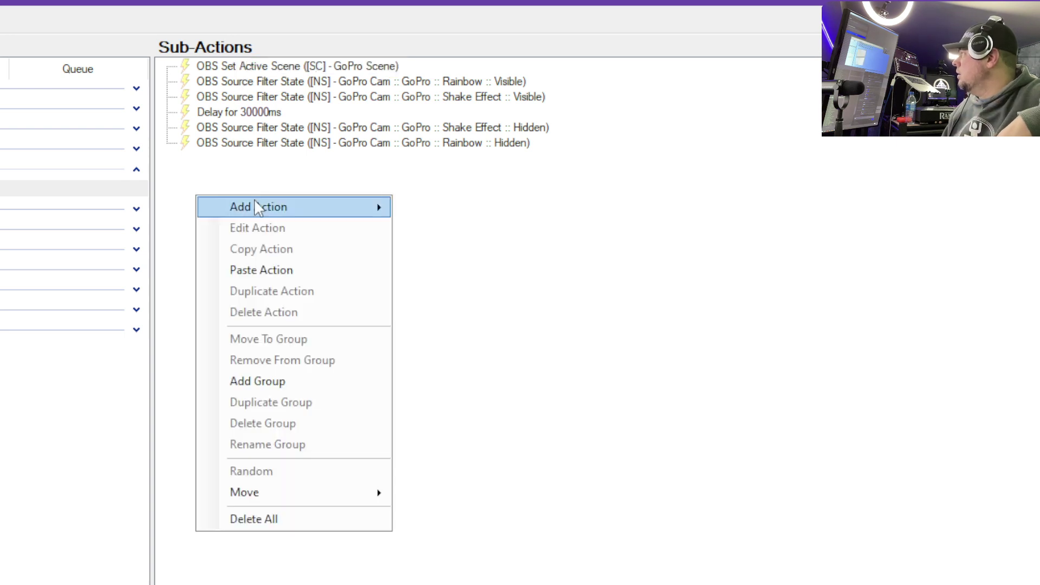
mouse_move(257, 208)
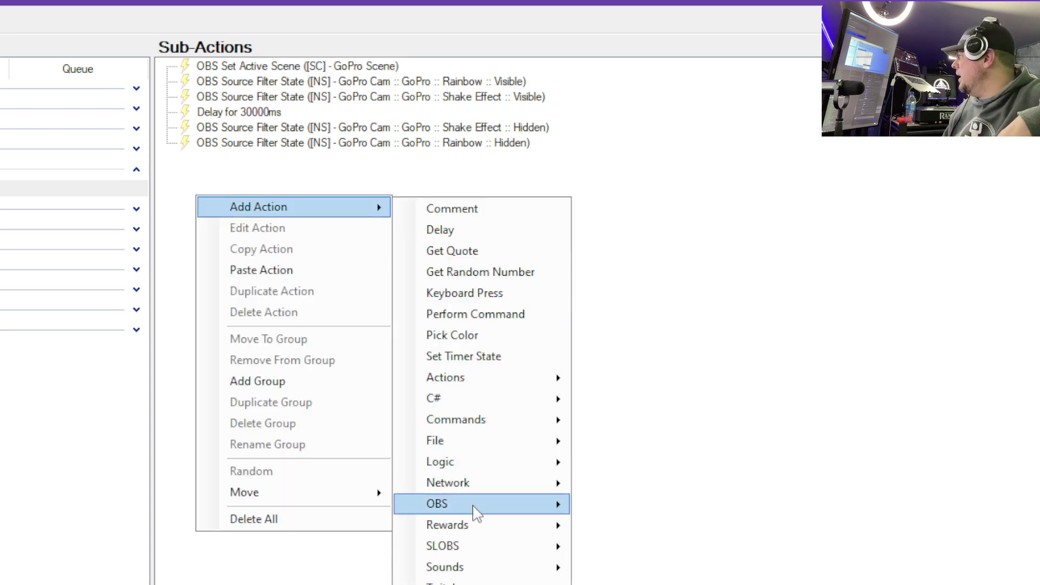
mouse_move(474, 512)
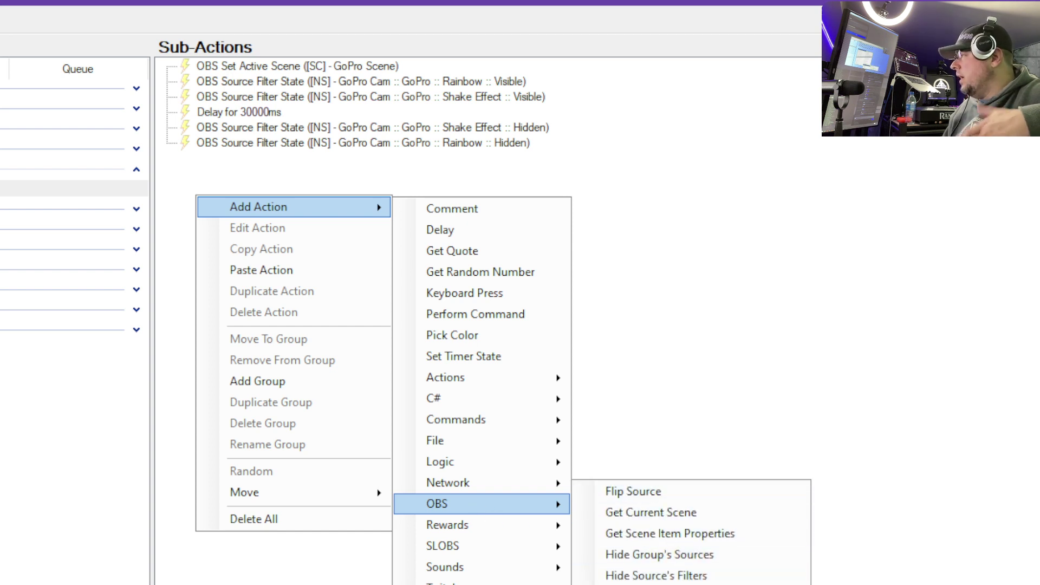
click(596, 10)
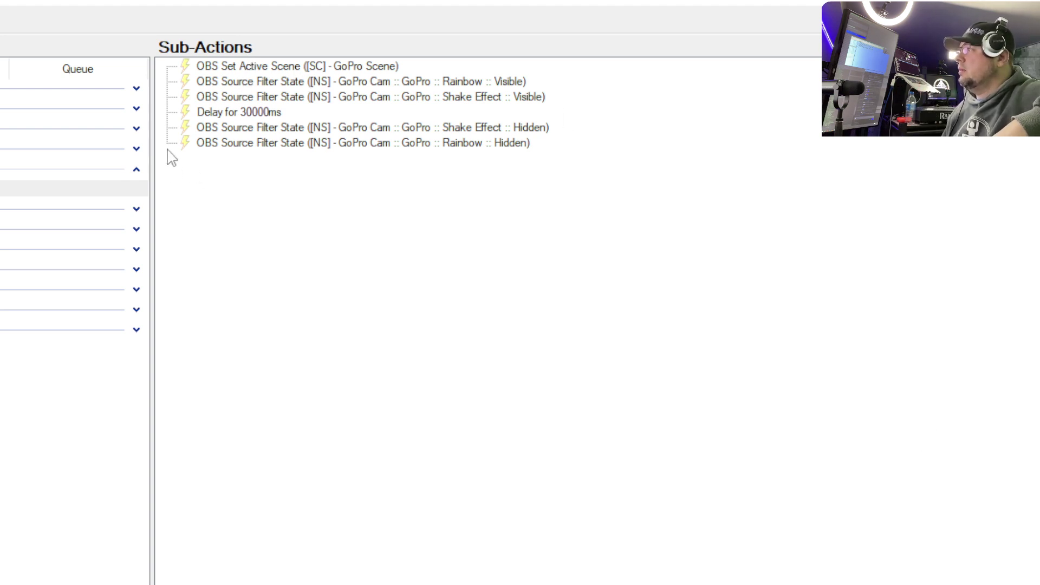
right_click(500, 64)
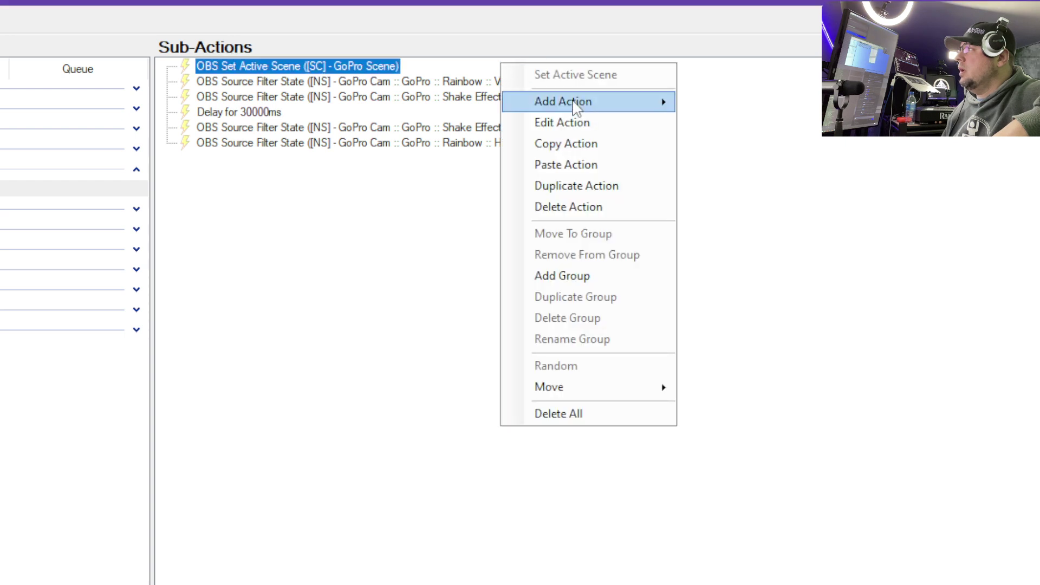
mouse_move(573, 101)
mouse_move(780, 362)
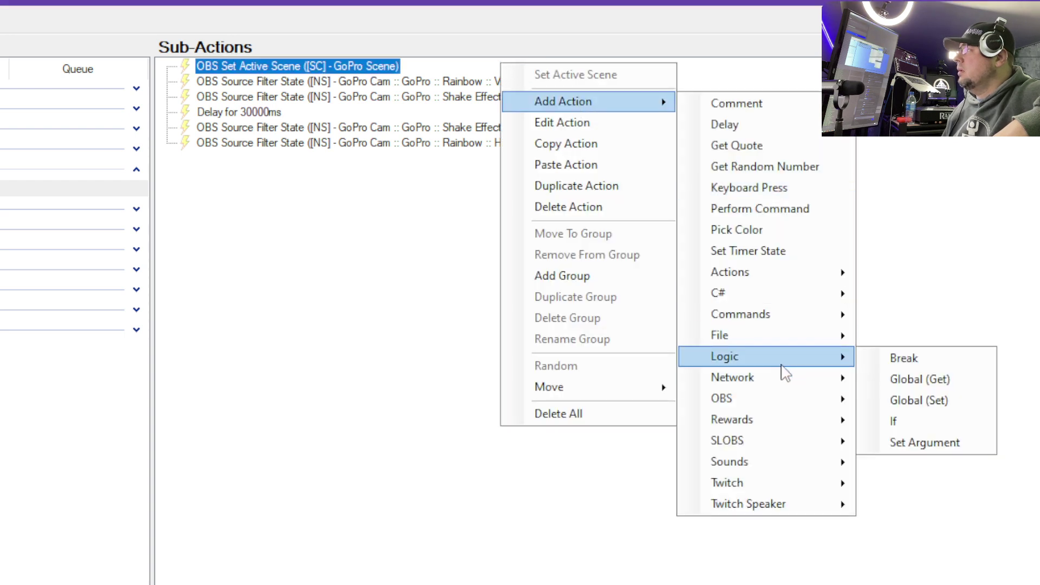
mouse_move(768, 407)
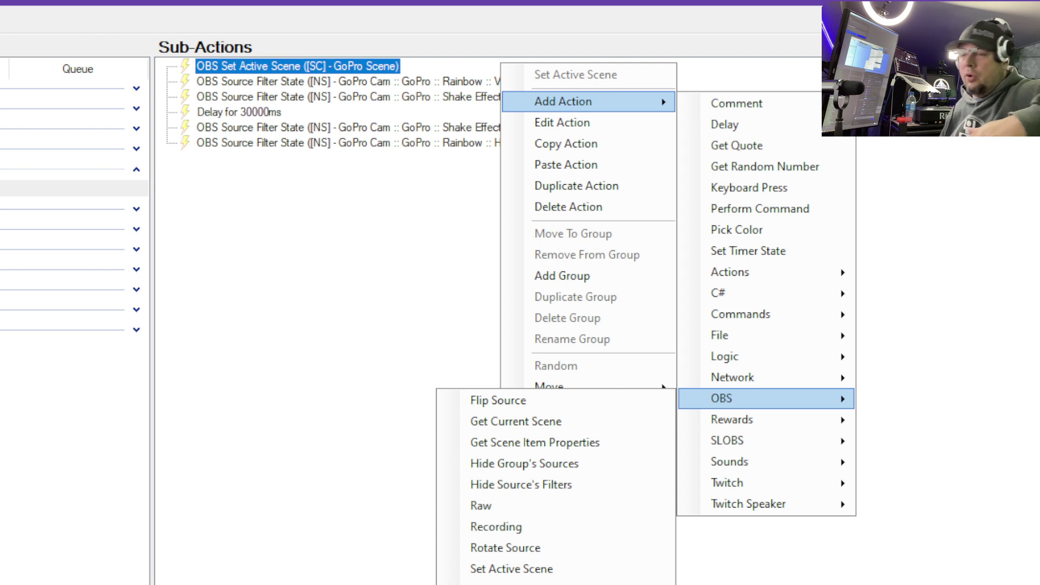
click(417, 33)
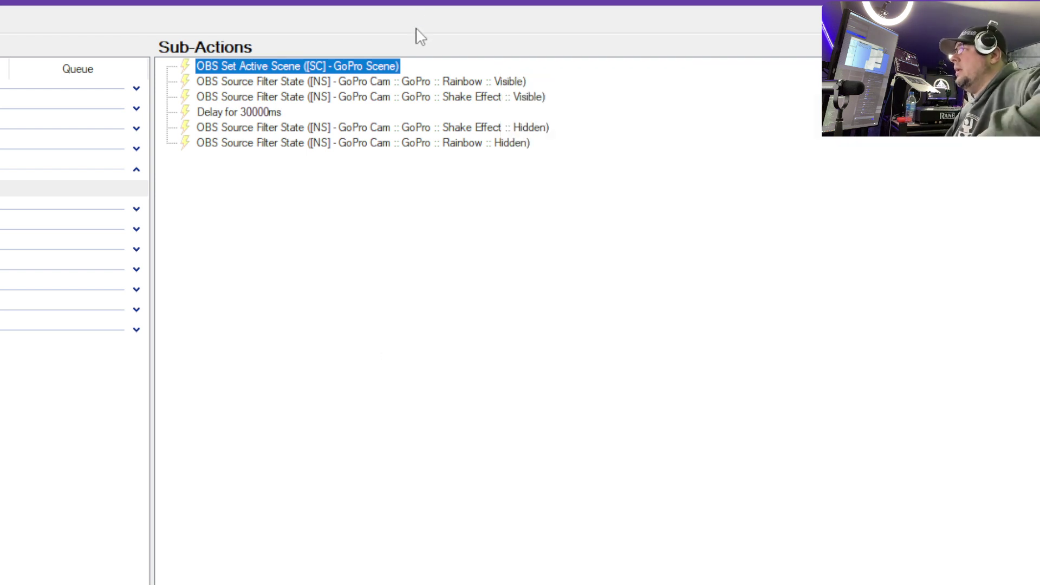
Step: Examine the settings of the Rainbow Visible filter sub-action, and point out the Shake Effect Visible and 30000 ms delay sub-actions
right_click(407, 91)
click(463, 144)
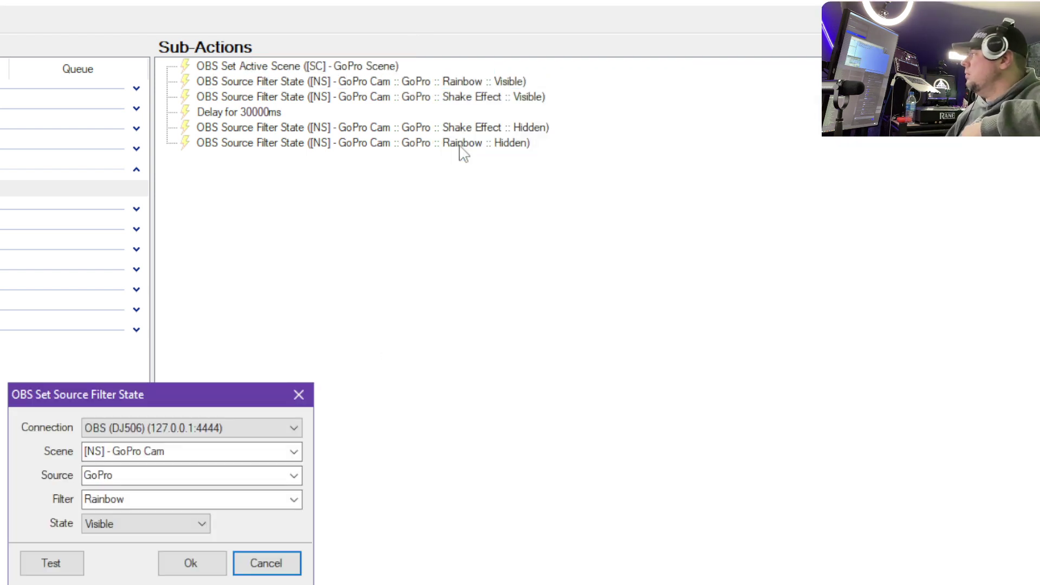
drag(131, 390, 323, 203)
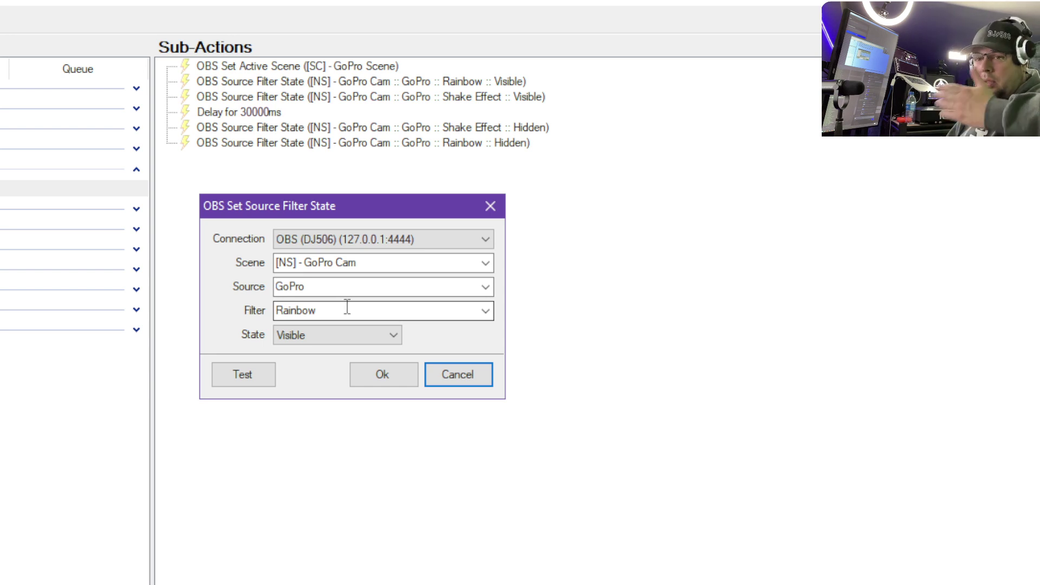
click(387, 383)
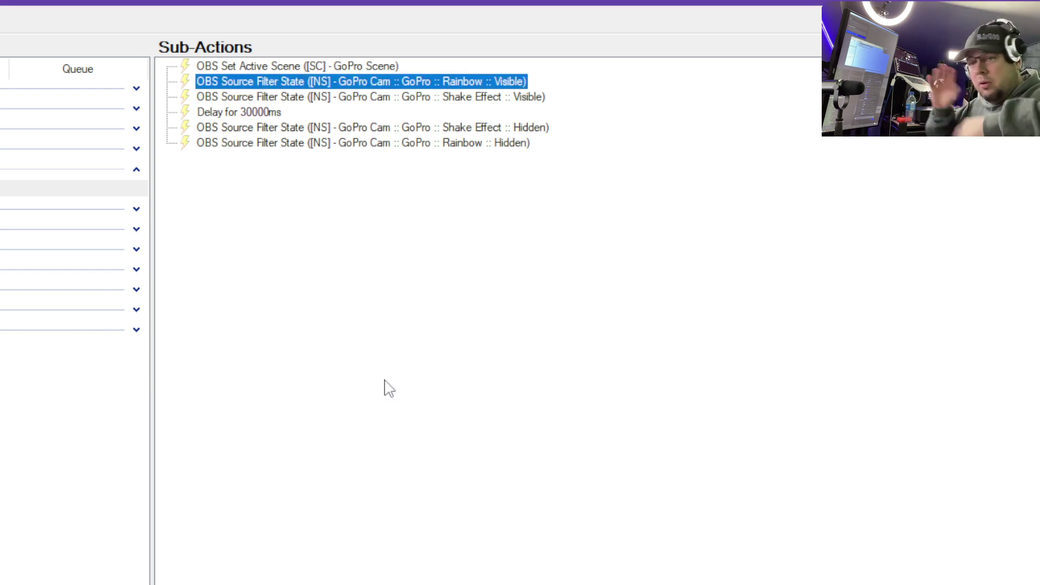
click(349, 98)
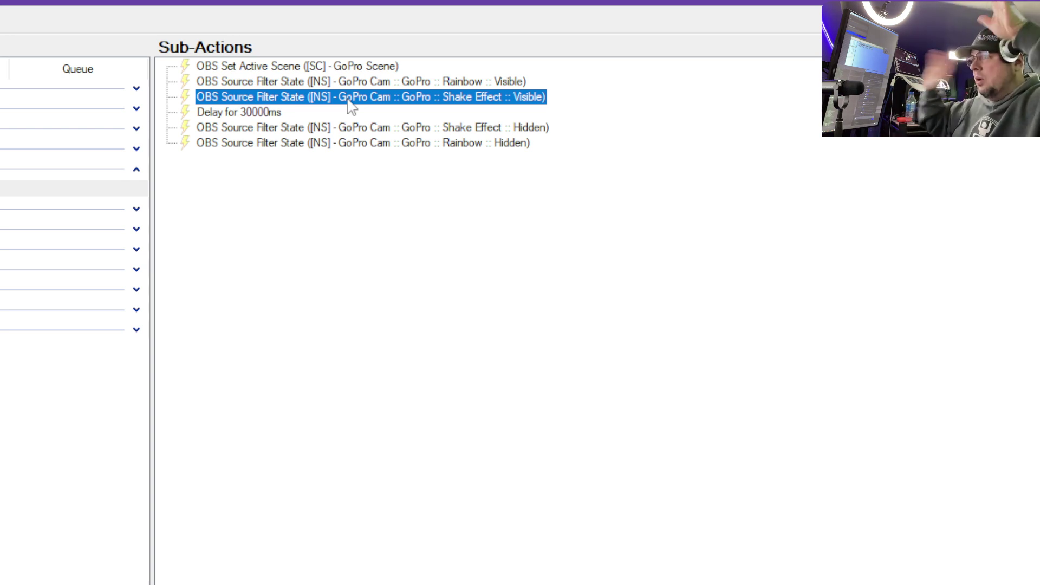
click(249, 114)
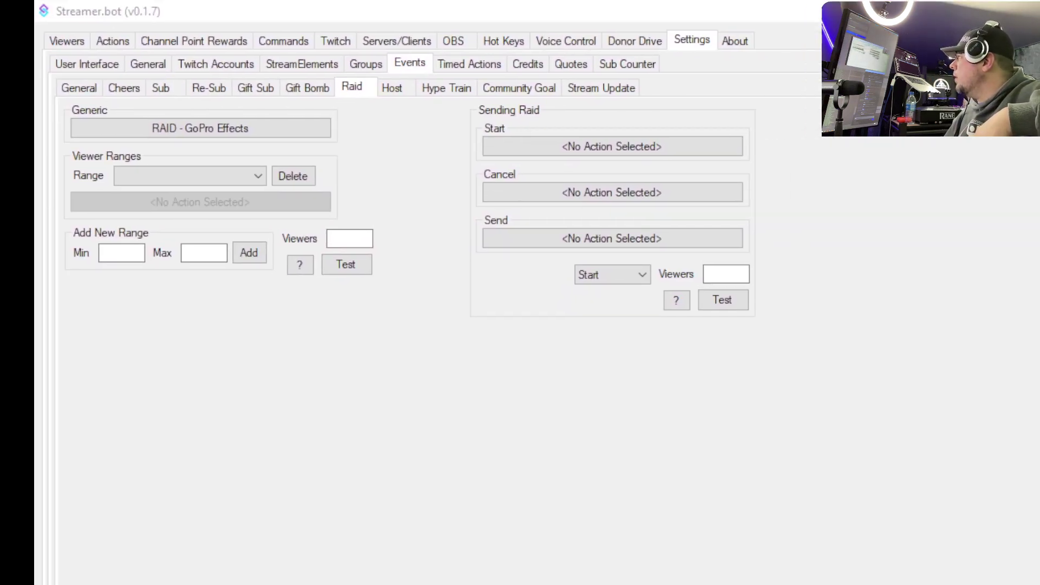
Step: Add a viewer range from 0 to 100 to the Raid event
click(257, 176)
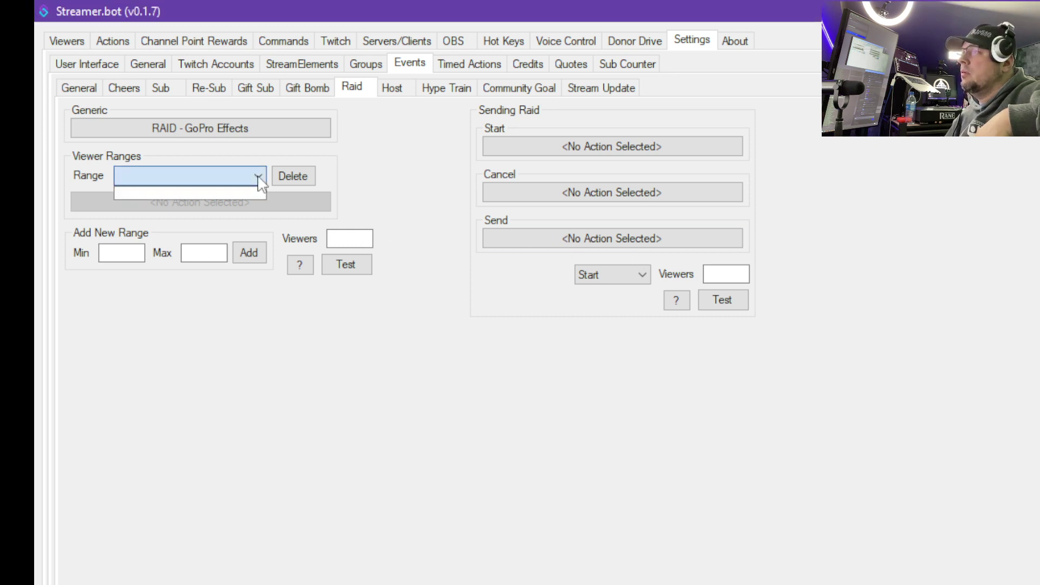
click(257, 176)
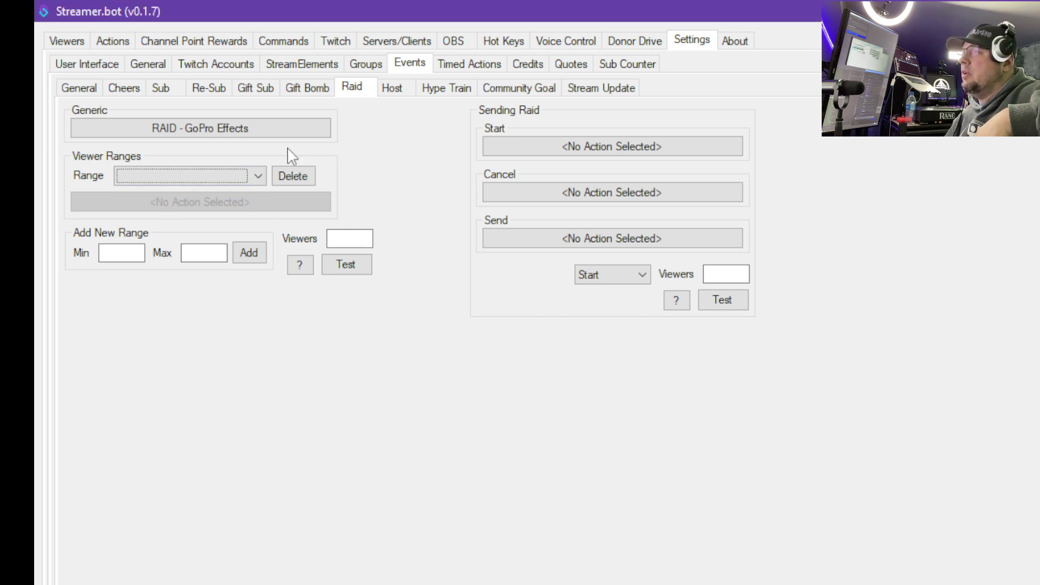
click(123, 255)
text(0)
click(211, 252)
text(100)
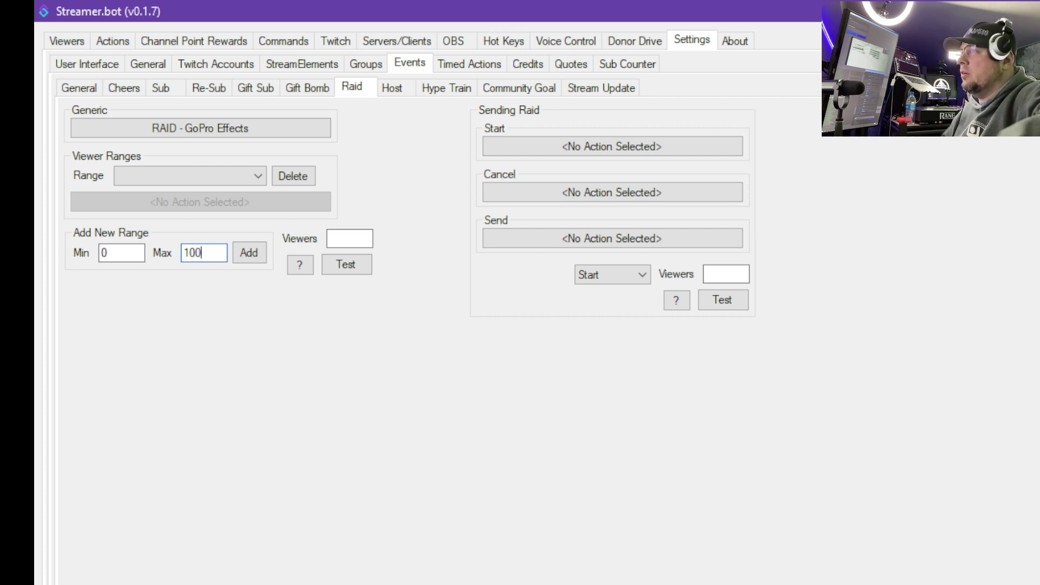
click(246, 253)
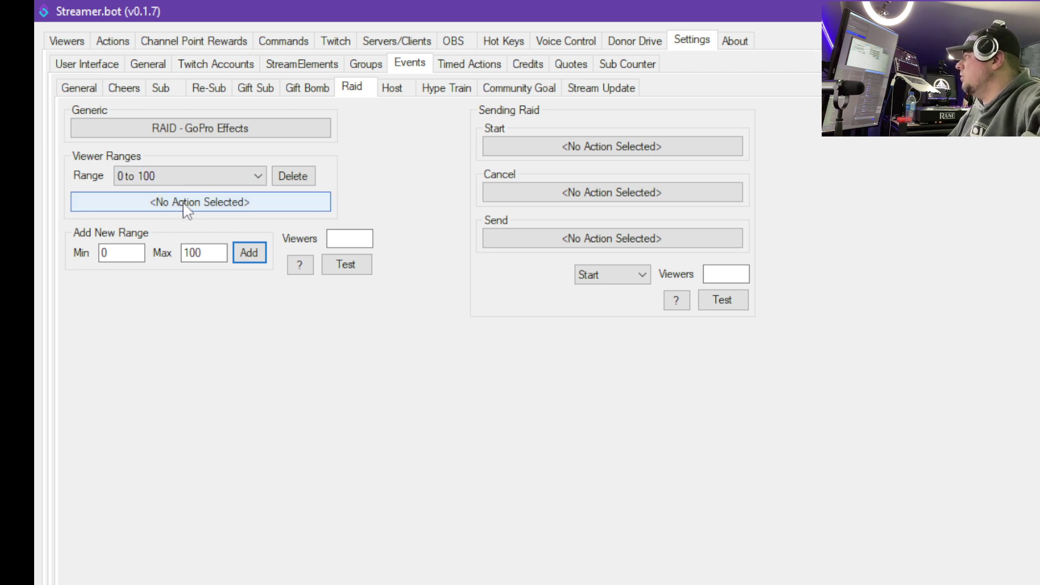
Step: Add a second Raid viewer range from 101 to 500
drag(117, 253, 51, 254)
text(101)
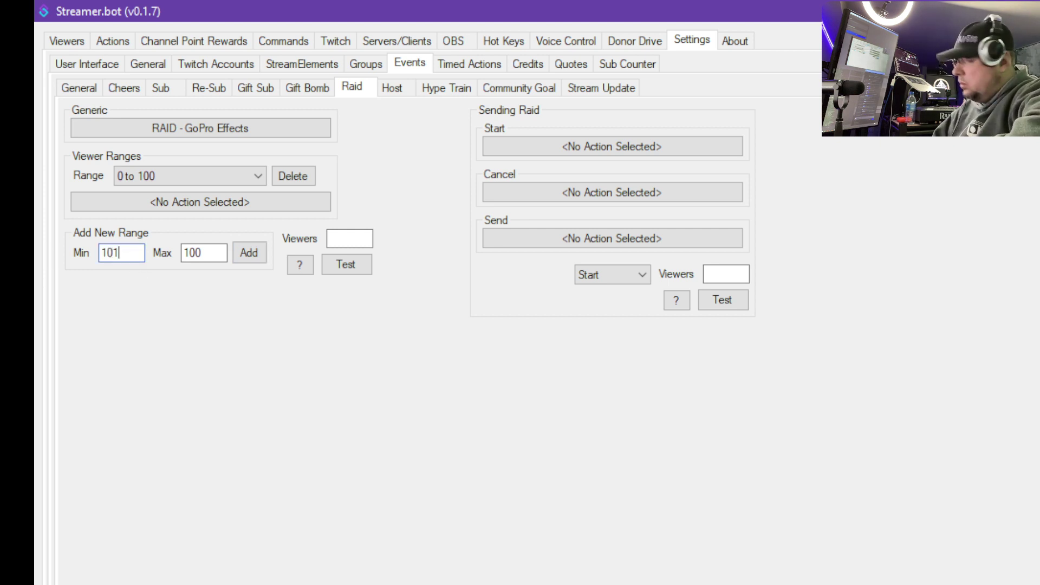
double_click(216, 255)
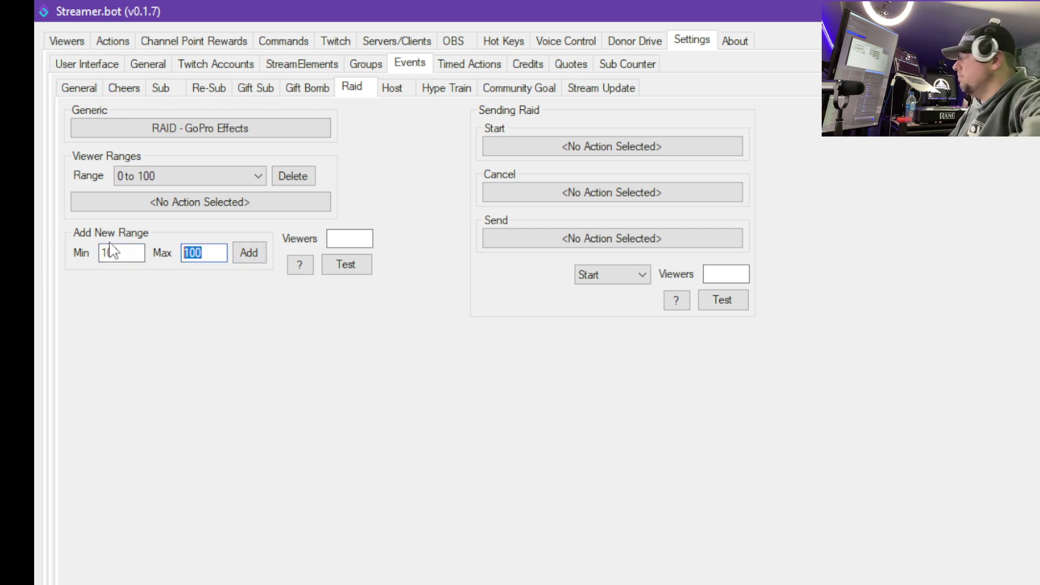
text(500)
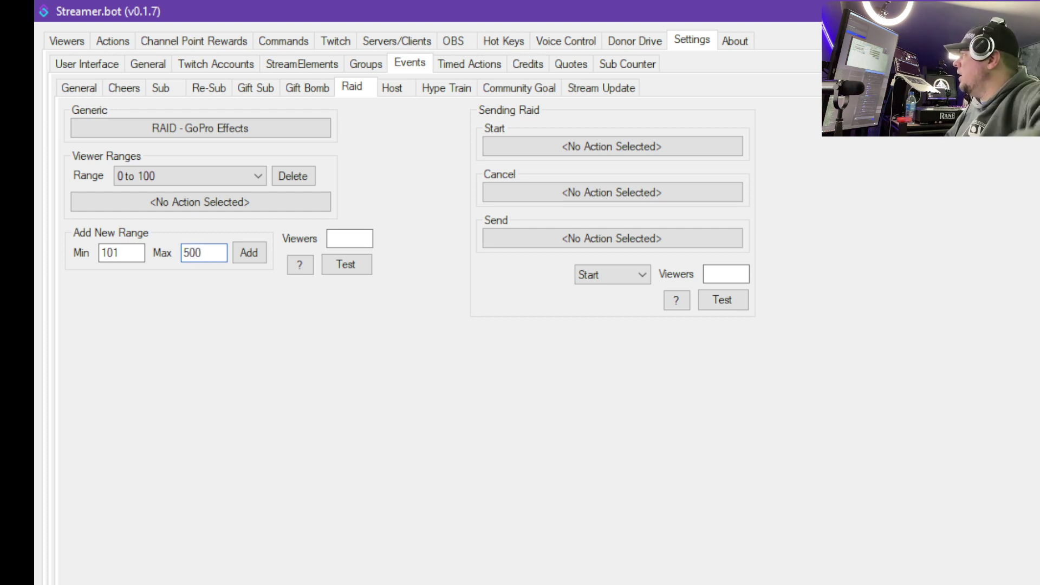
click(250, 253)
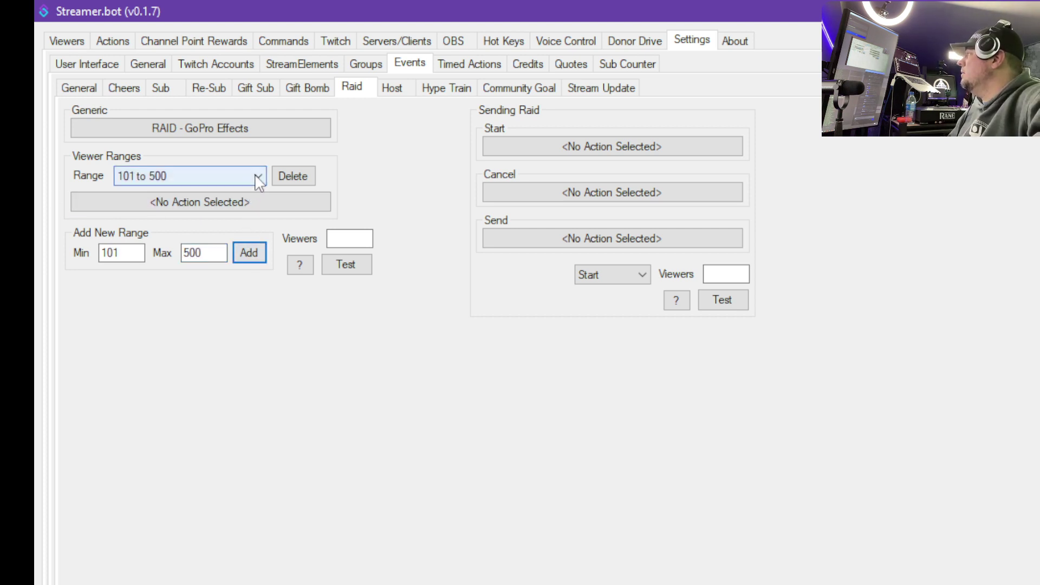
Step: Delete the 101 to 500 and 0 to 100 viewer ranges from the Raid event
click(292, 182)
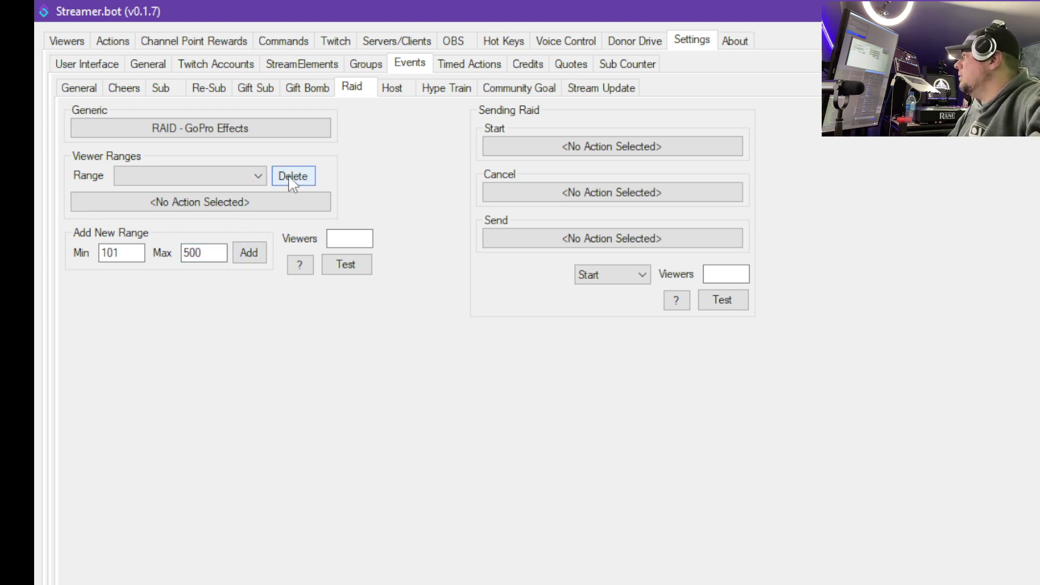
click(252, 179)
click(225, 193)
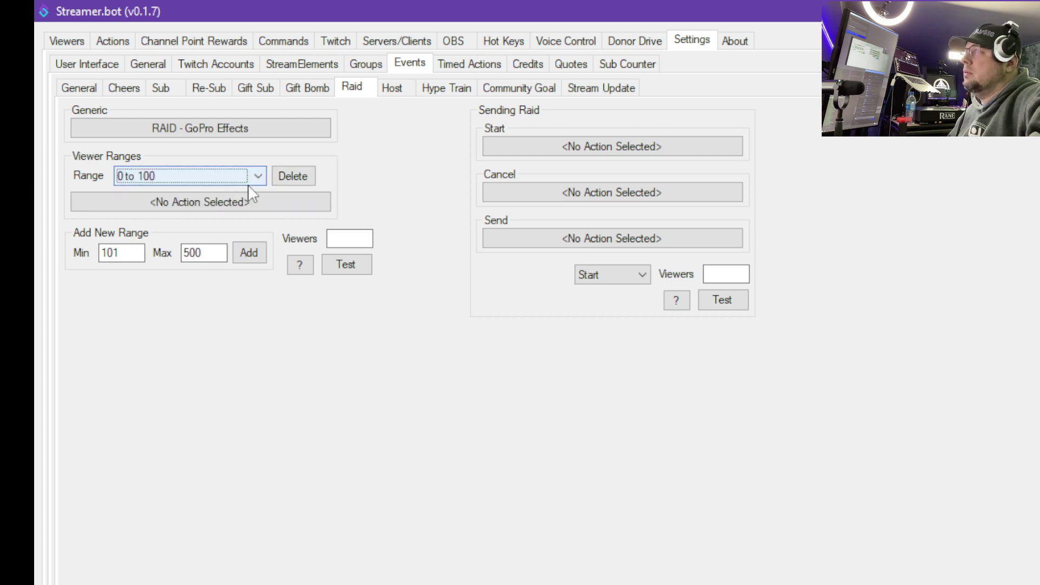
click(291, 183)
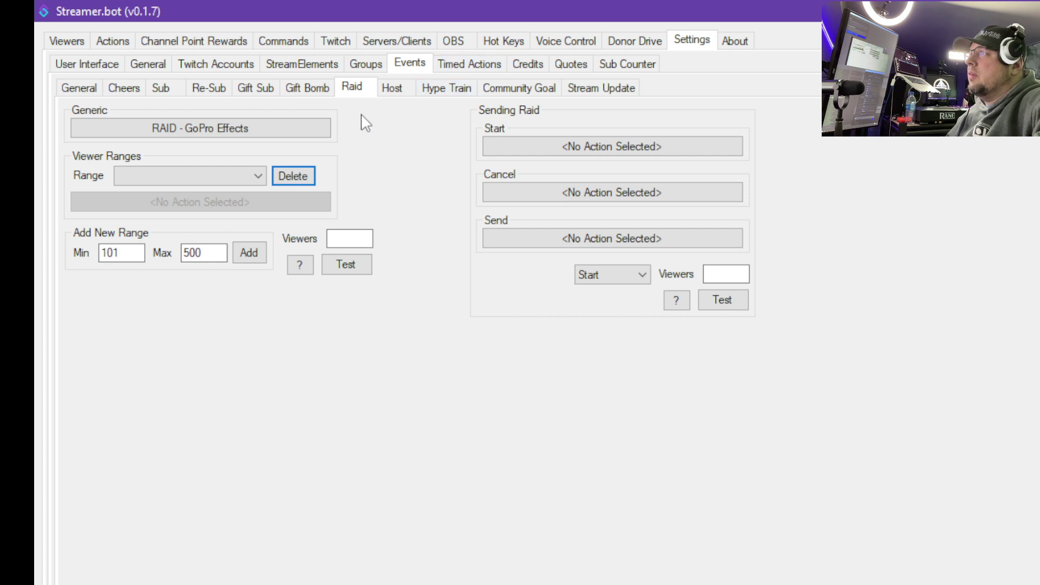
Step: Examine the Host event settings and browse the actions available for its generic trigger without assigning one
click(400, 91)
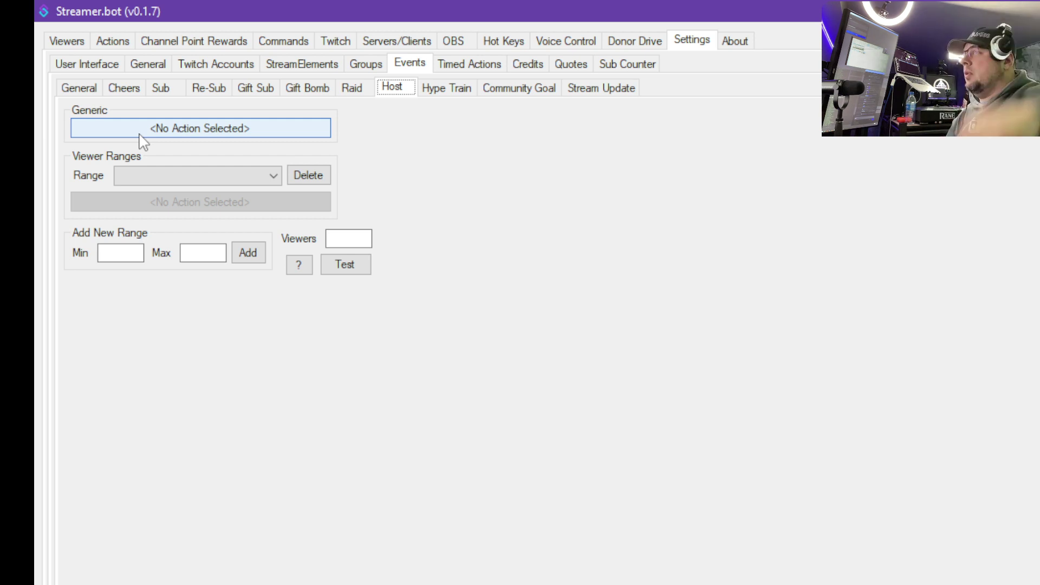
click(115, 43)
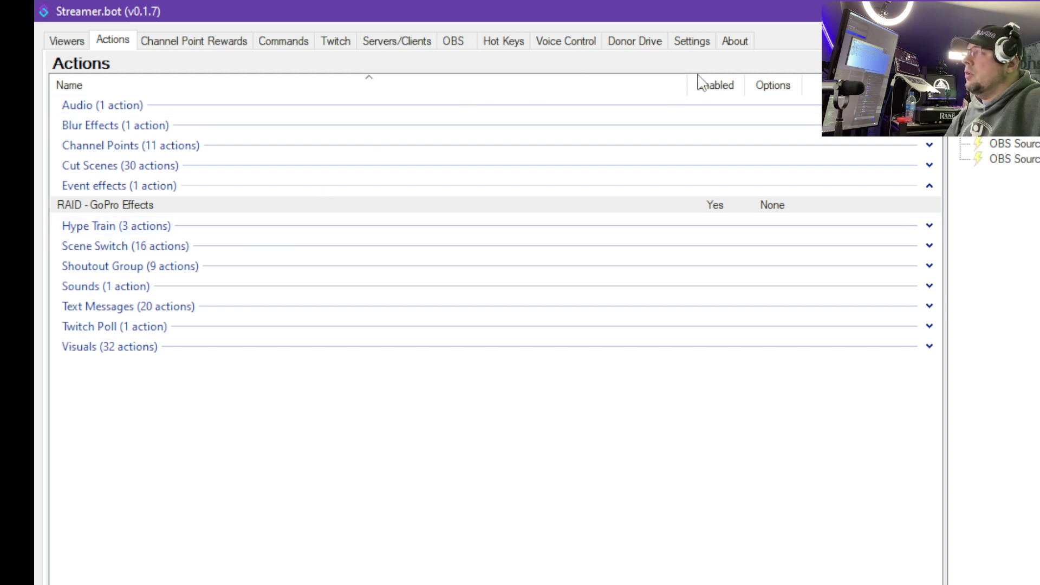
click(692, 42)
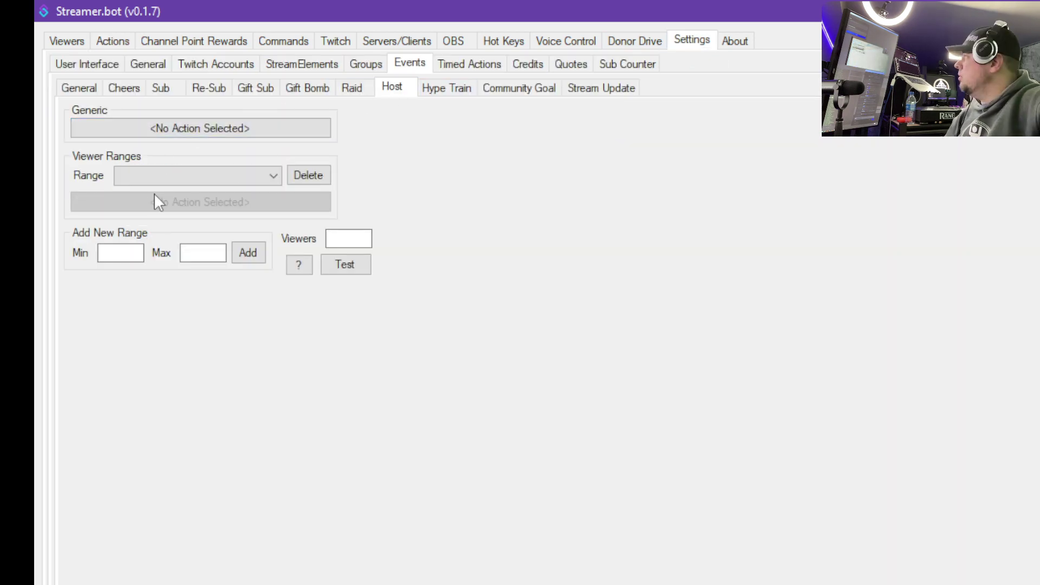
click(181, 129)
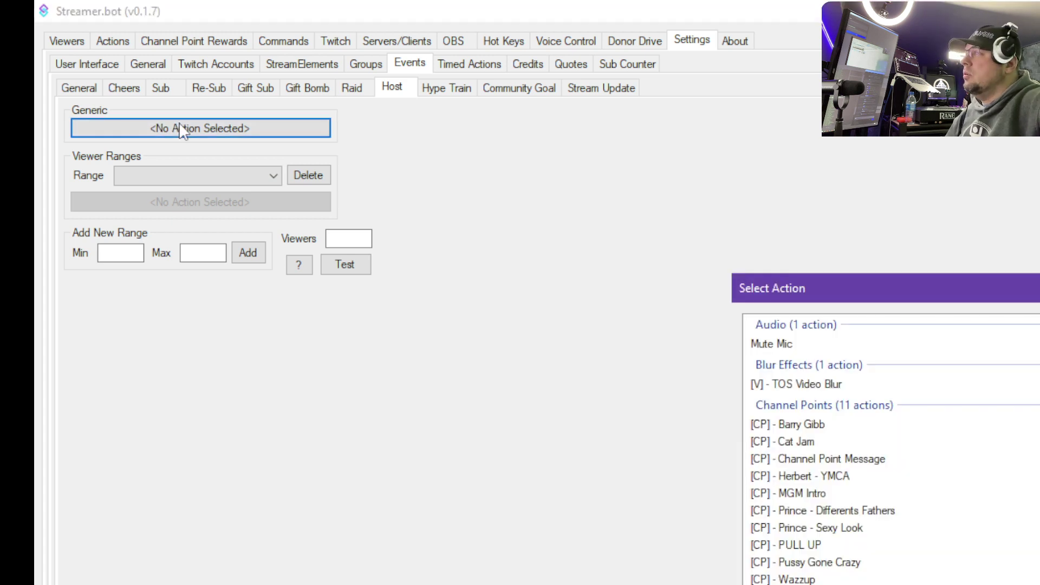
drag(815, 300, 572, 129)
scroll(590, 338, down, 6)
scroll(590, 335, down, 10)
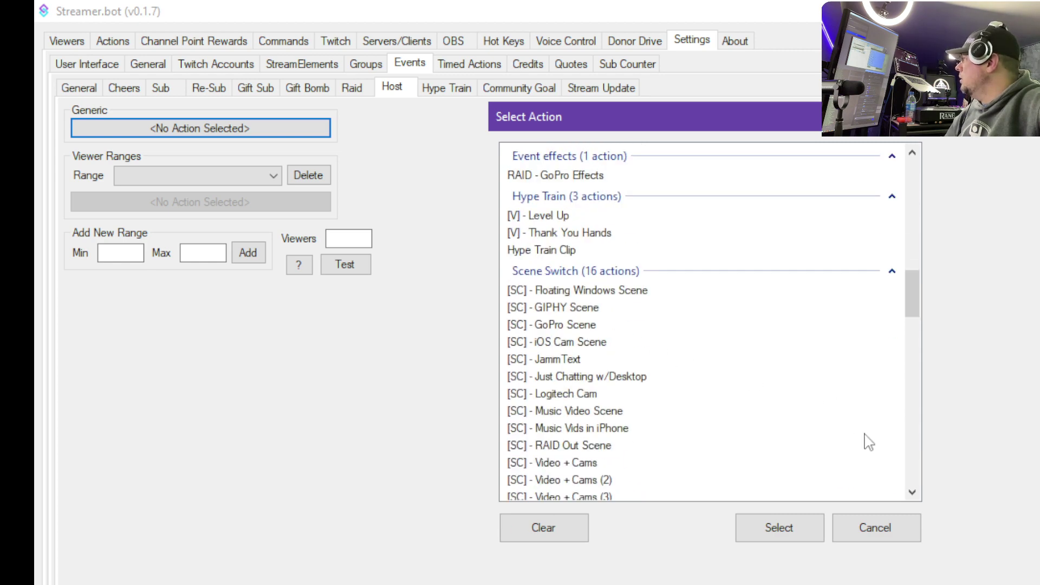
click(878, 528)
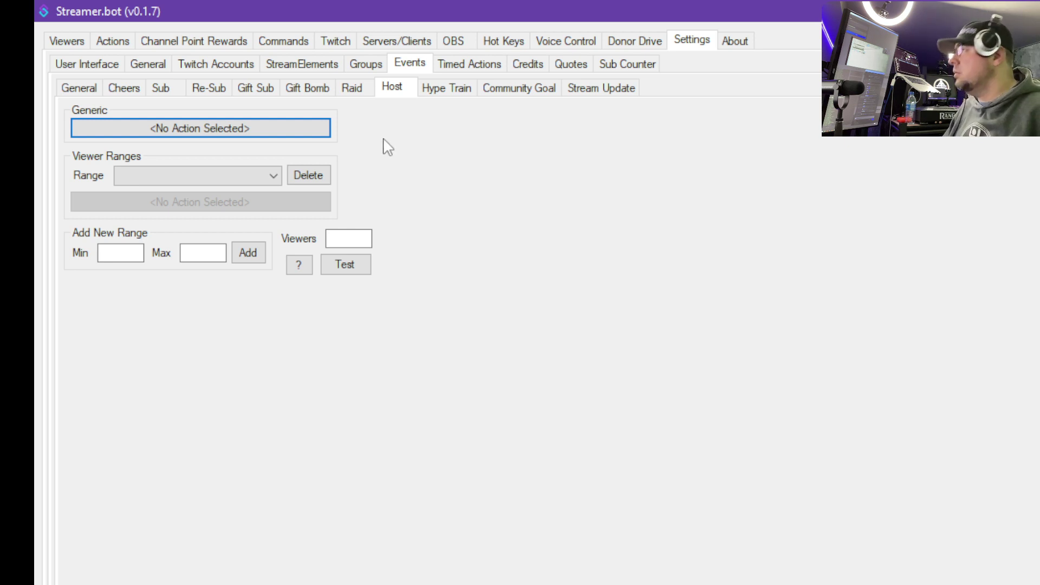
Step: View the Stream Update event settings and check the action assigned to the Gift Sub event's 100 (Exact, Generic) range
click(595, 91)
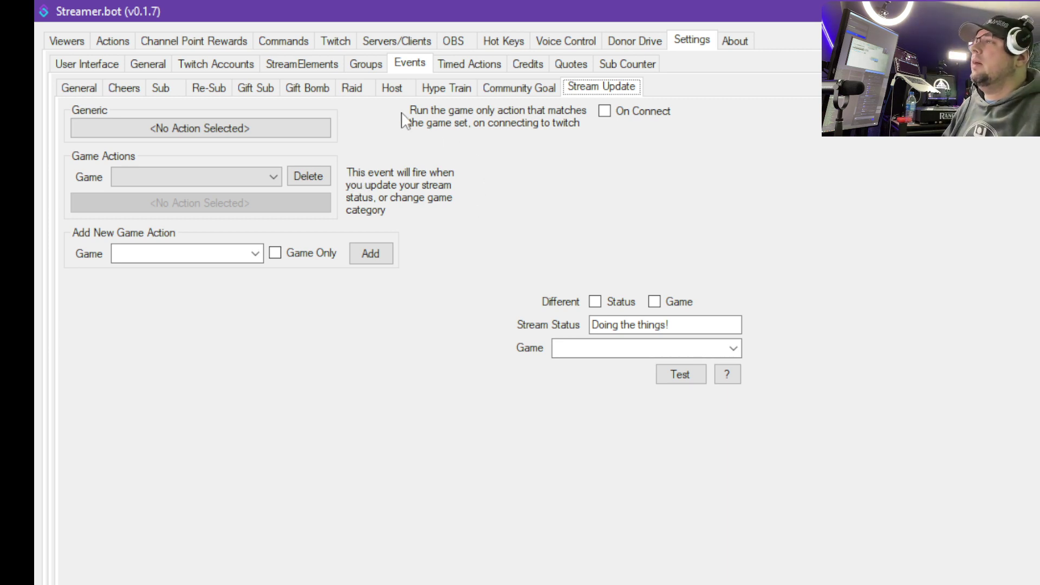
click(257, 88)
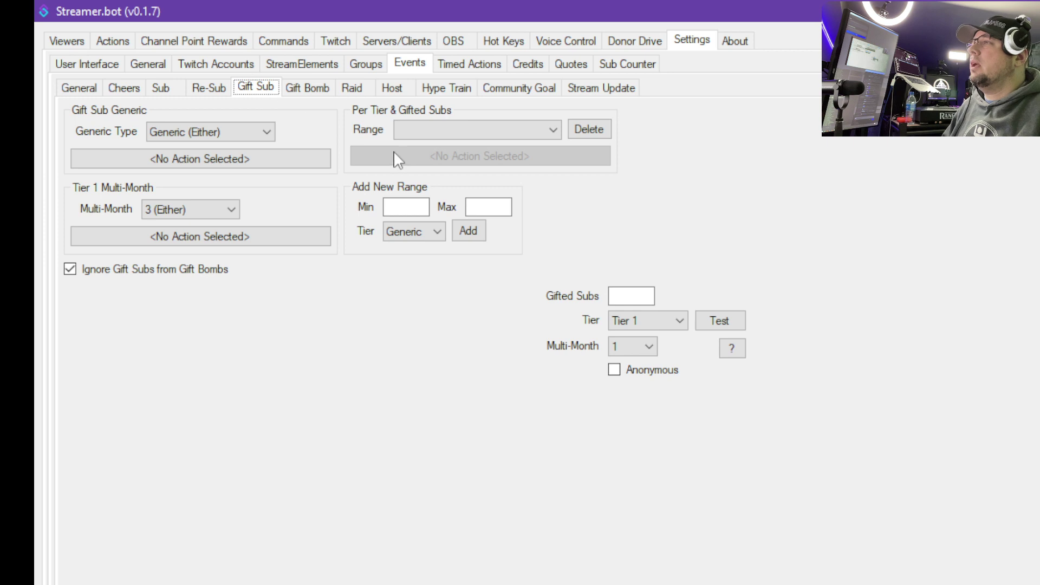
click(553, 130)
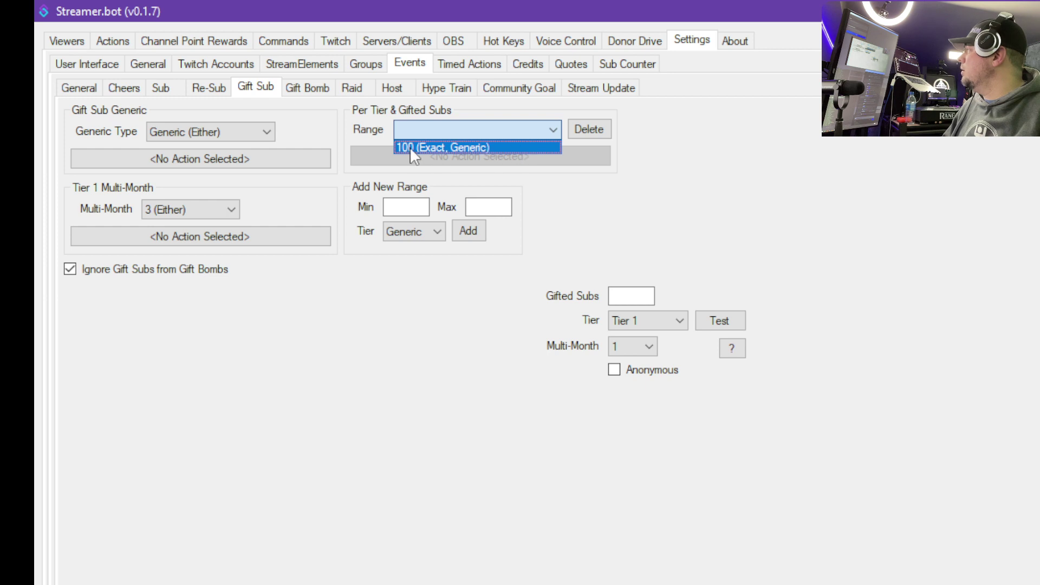
click(462, 146)
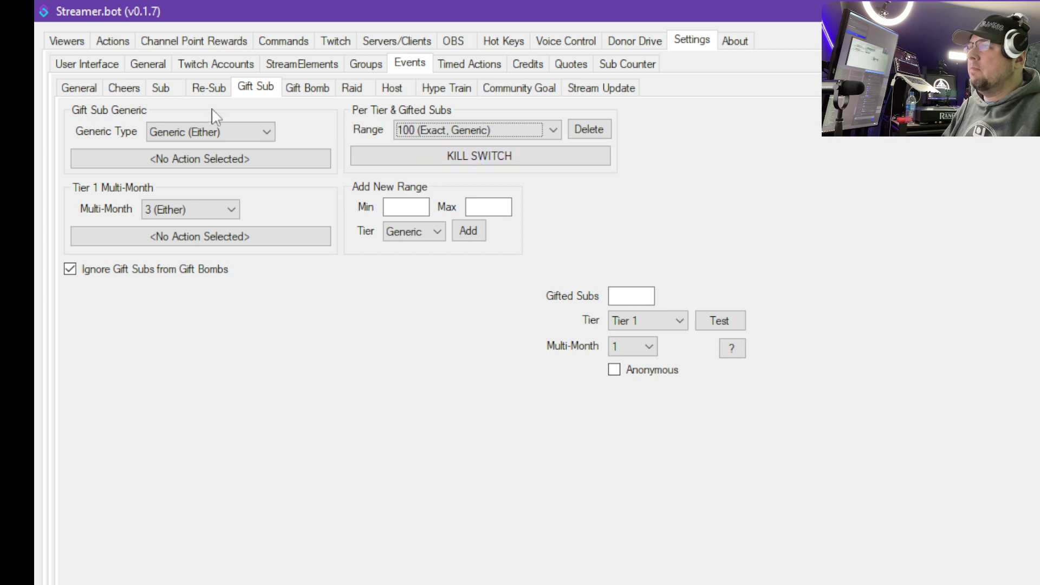
Step: Examine the Mute Mic action under Audio and the TOS Video Blur action under Blur Effects, and view the voice control commands
click(114, 41)
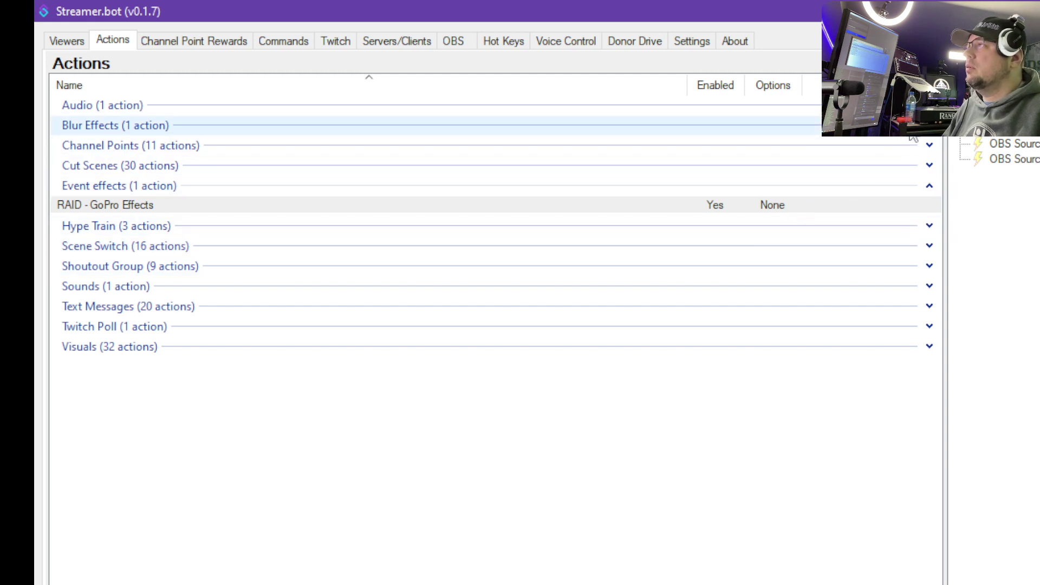
click(929, 105)
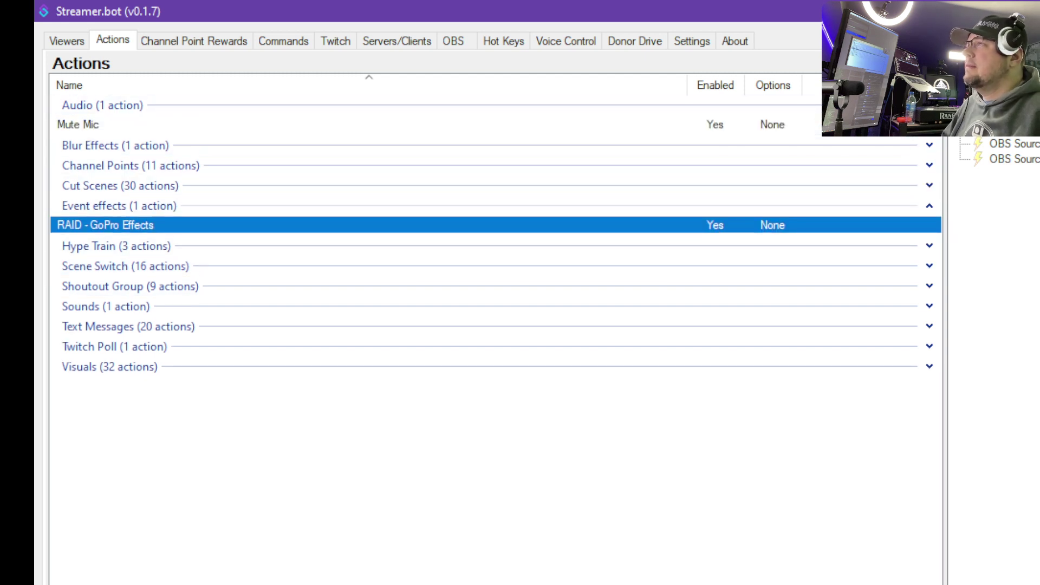
click(804, 126)
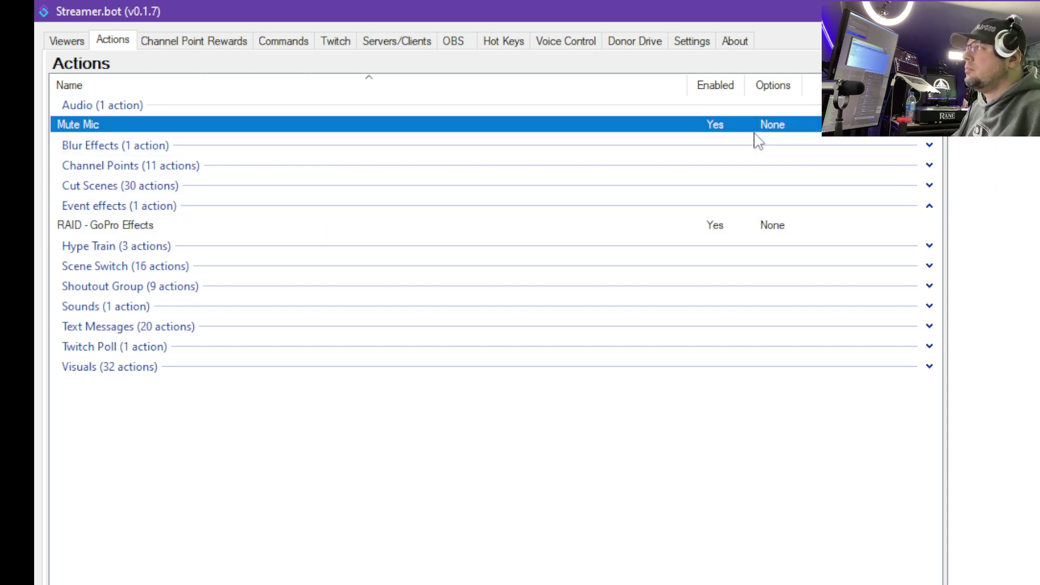
click(929, 105)
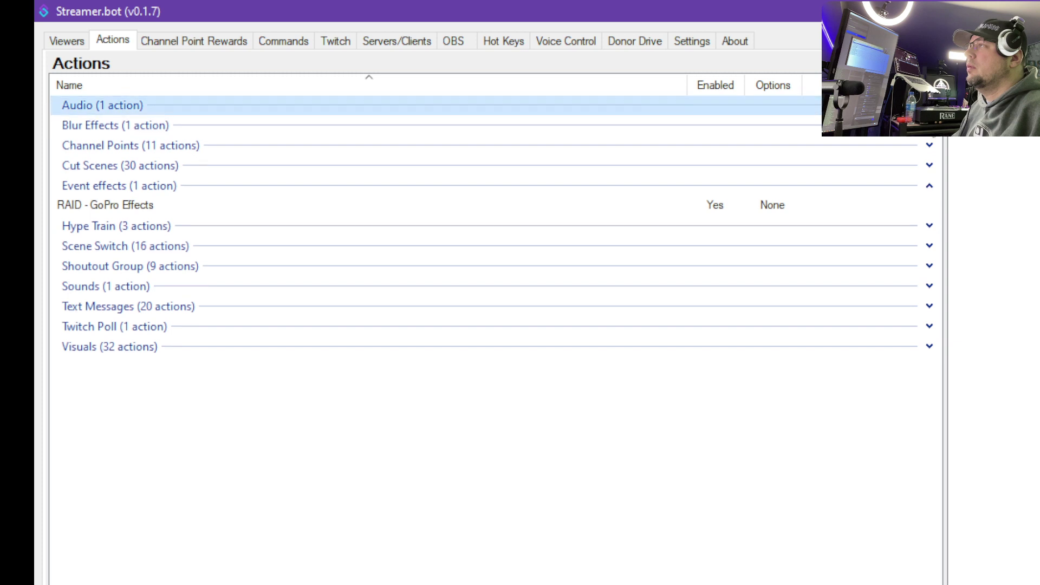
click(928, 125)
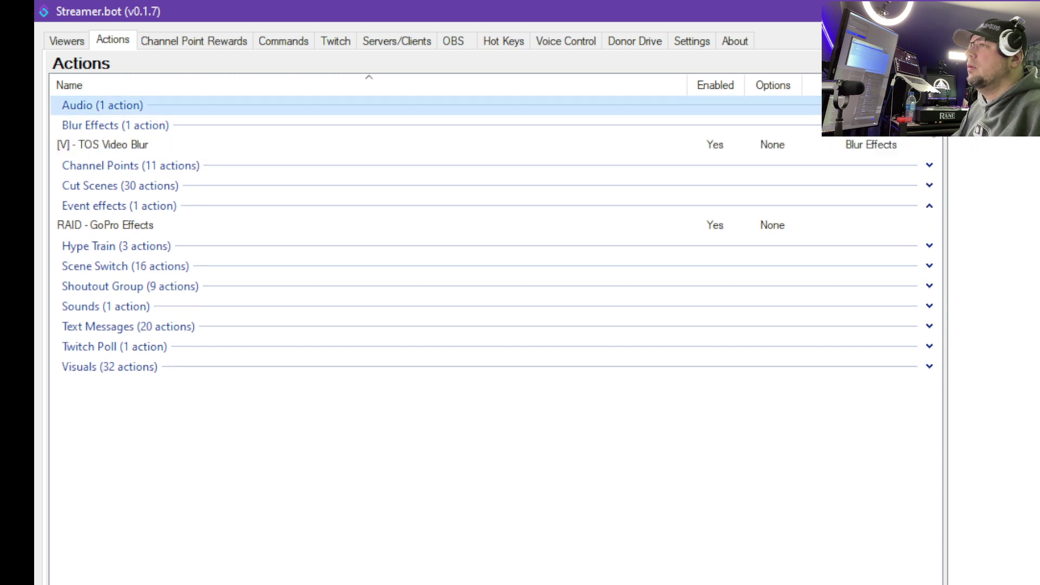
click(682, 146)
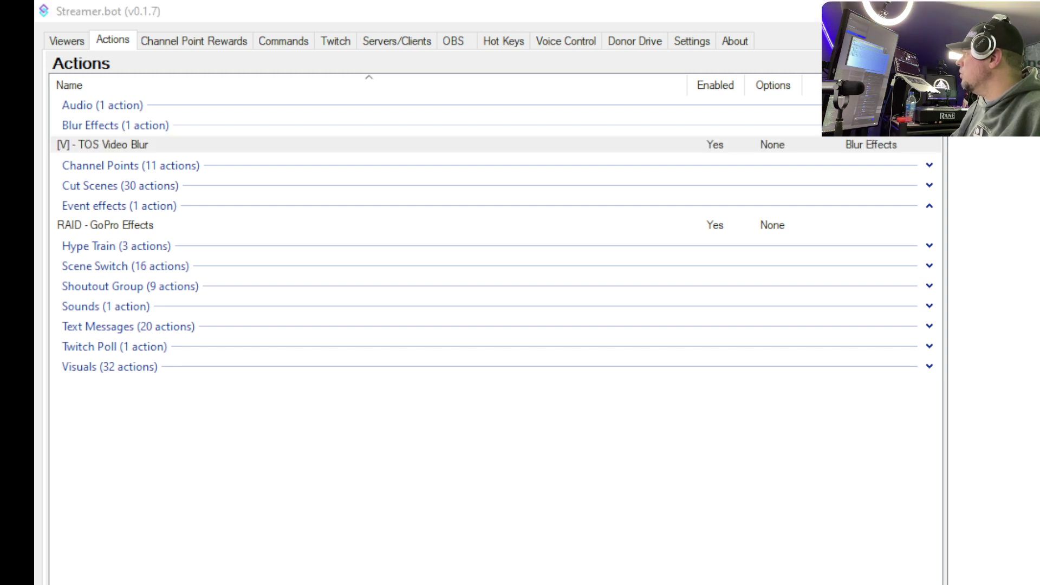
click(573, 43)
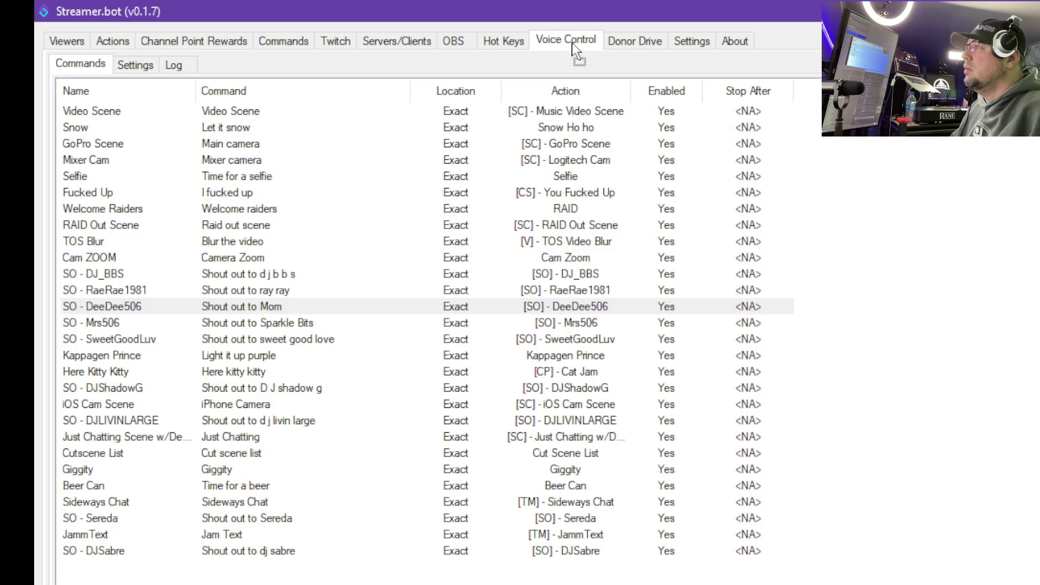
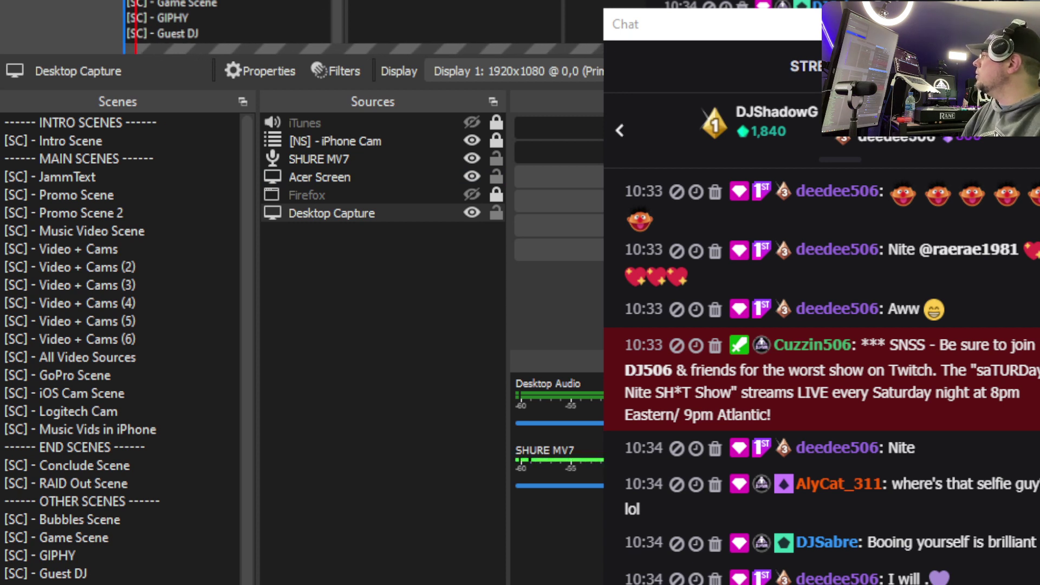
Step: Switch to OBS Studio, open the Transition Table and bring its window onto the captured display
click(342, 183)
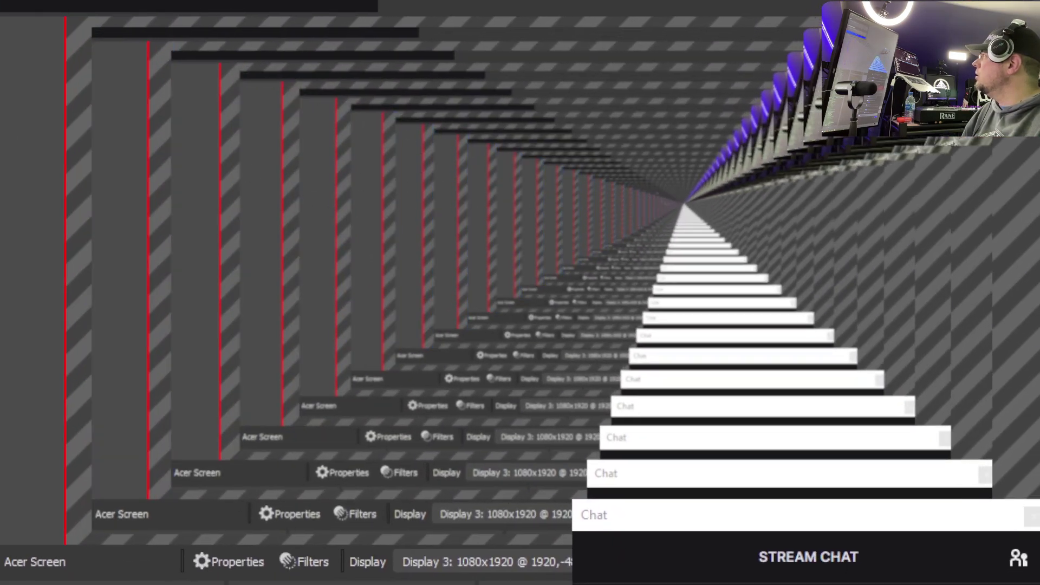
click(301, 22)
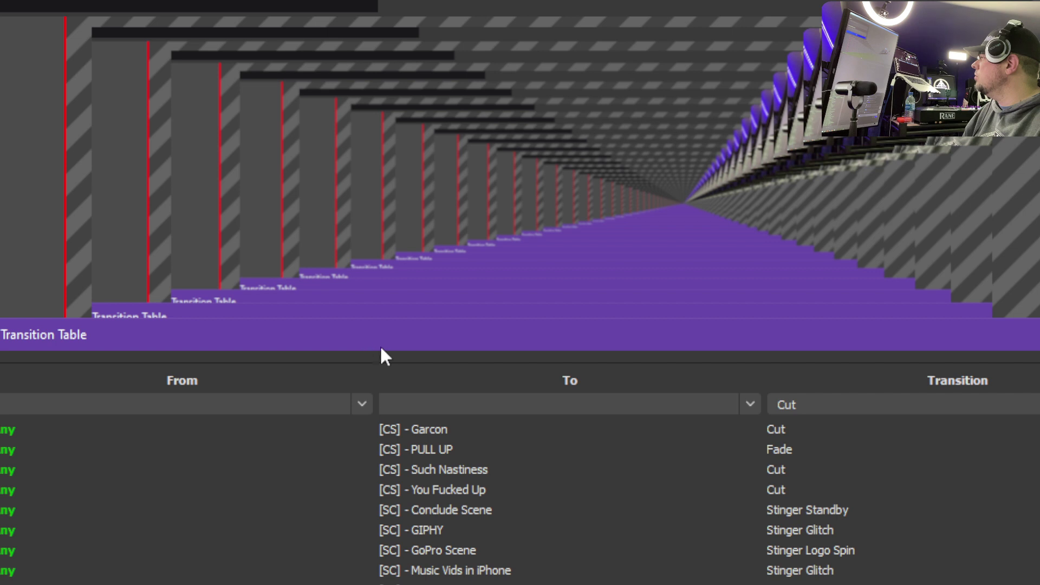
drag(379, 347, 0, 303)
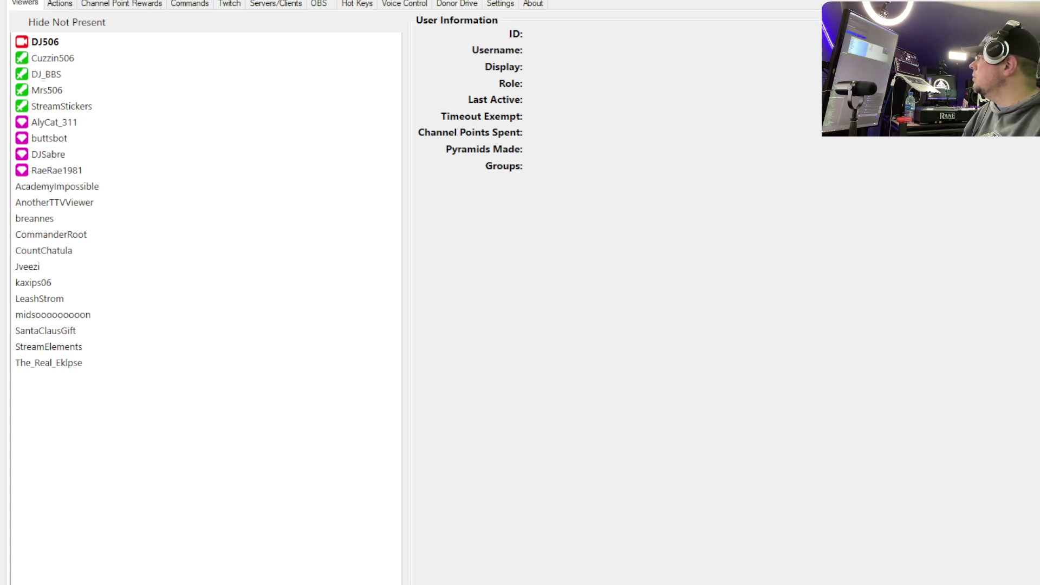
drag(1034, 122, 387, 110)
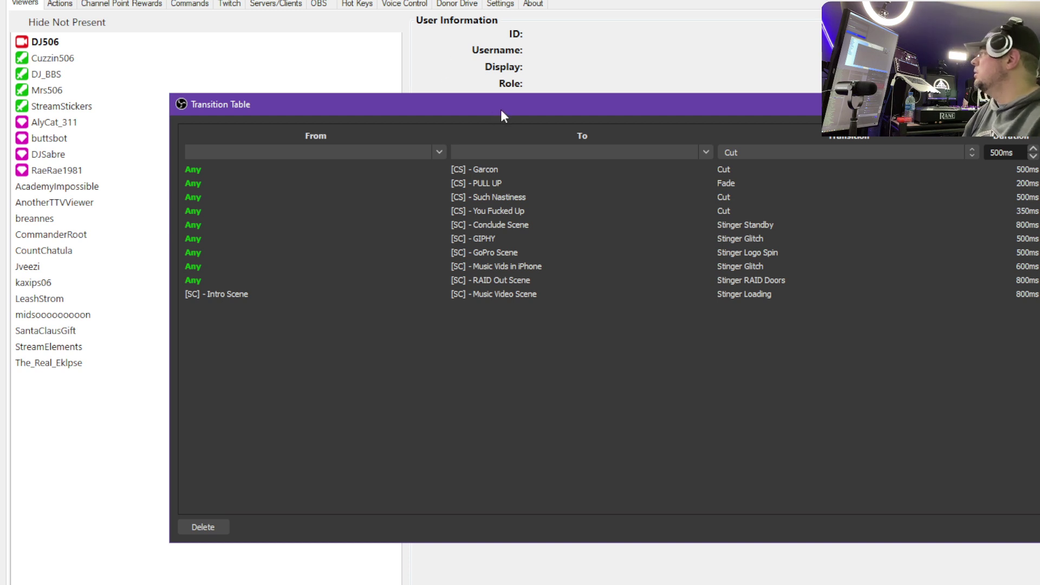
drag(501, 110, 400, 94)
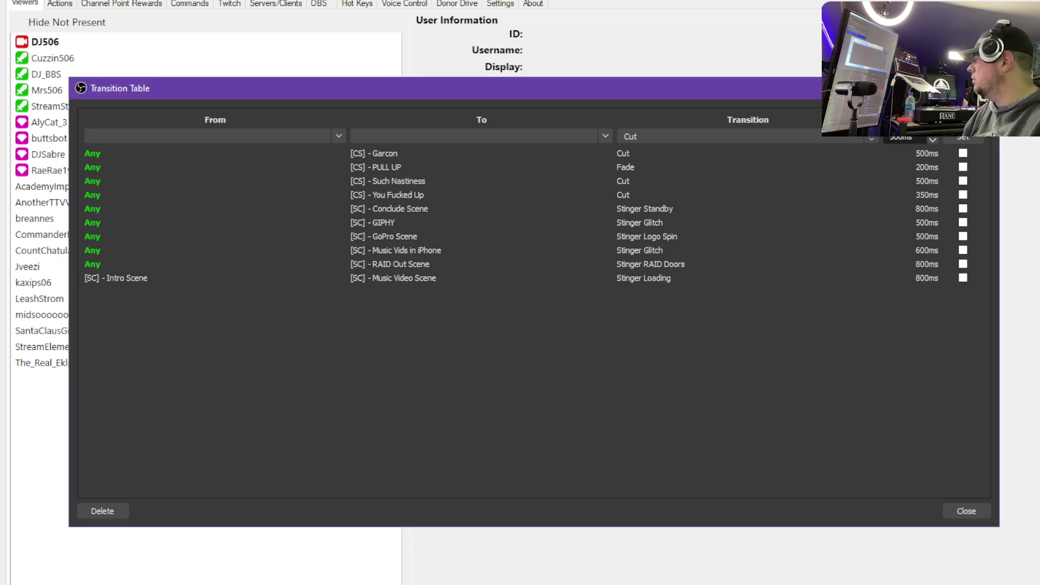
click(966, 511)
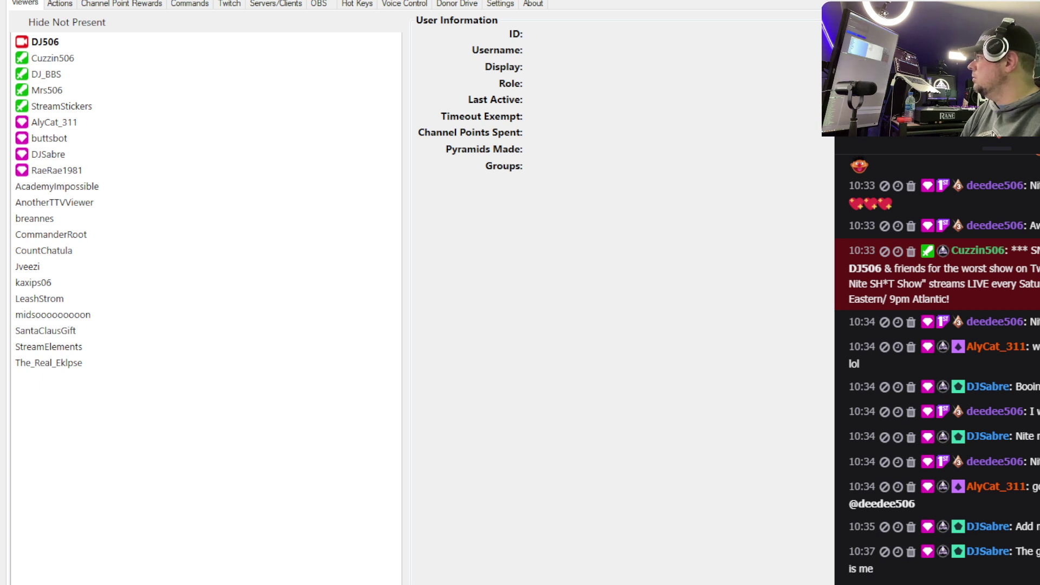
drag(1039, 98, 356, 131)
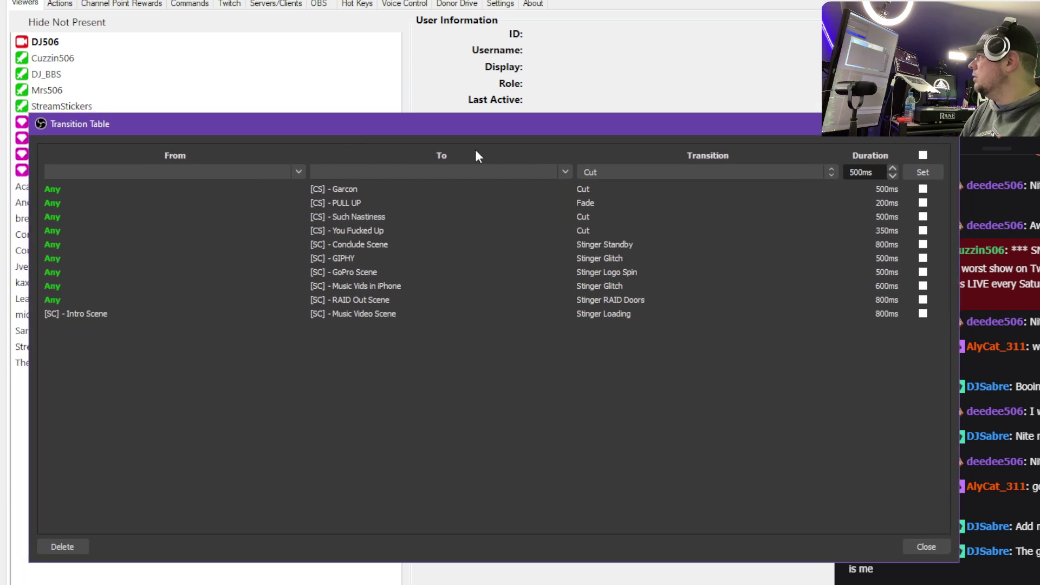
Step: Browse the From scenes, To scenes and transitions offered in the Transition Table, and close it without adding an entry
click(297, 173)
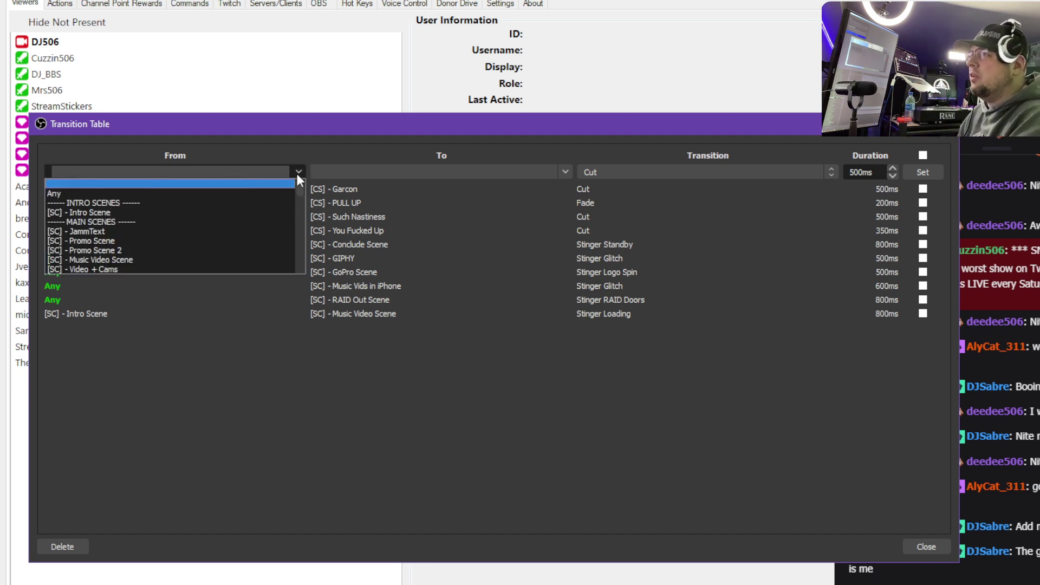
scroll(209, 225, down, 6)
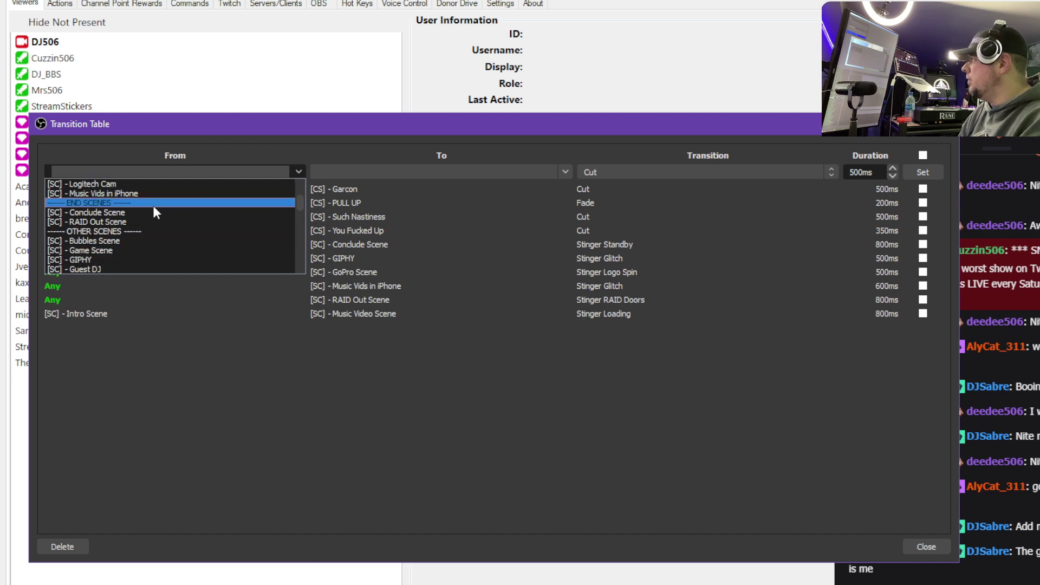
click(333, 126)
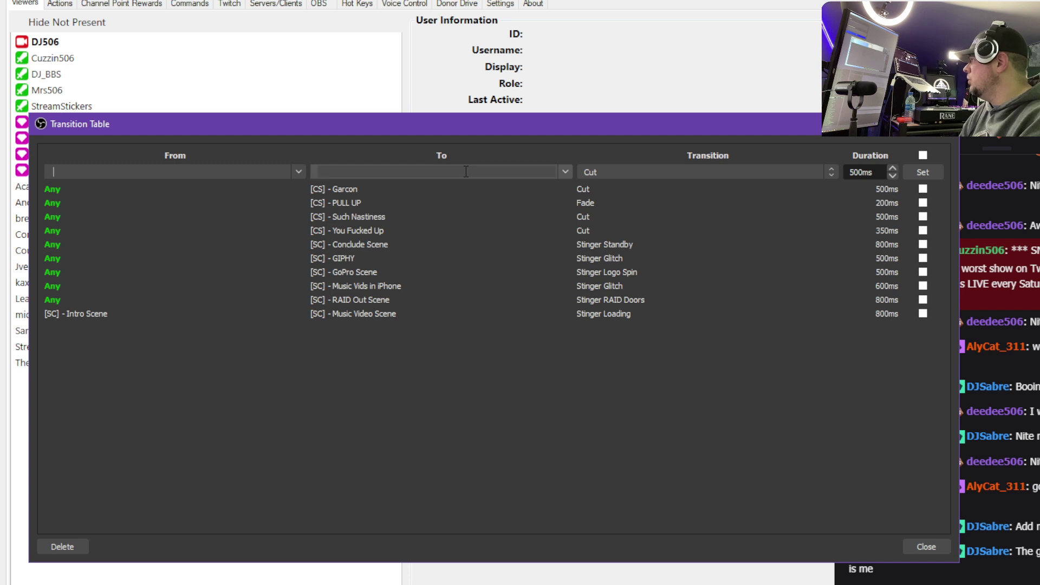
click(565, 173)
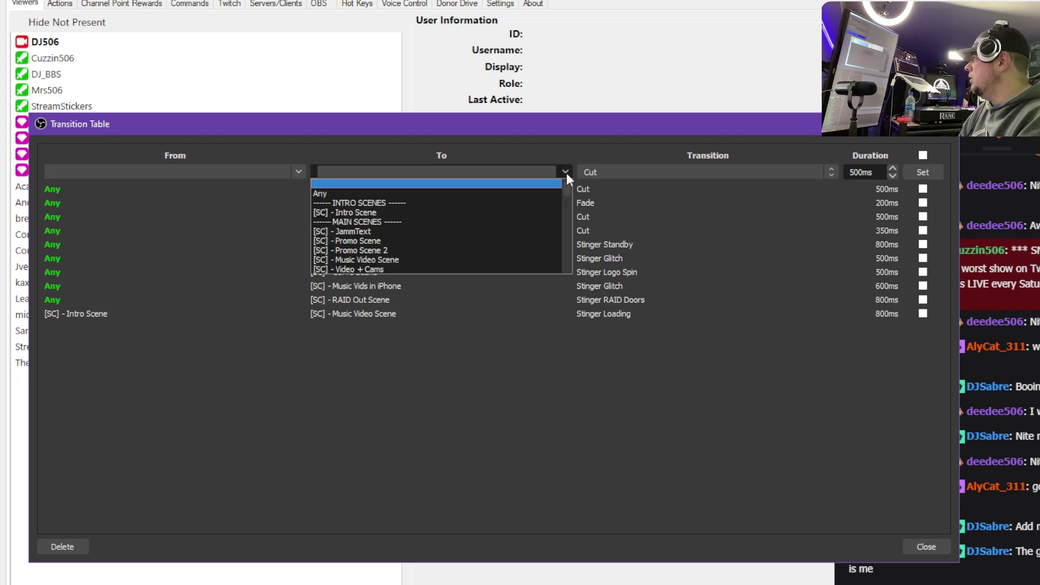
click(479, 140)
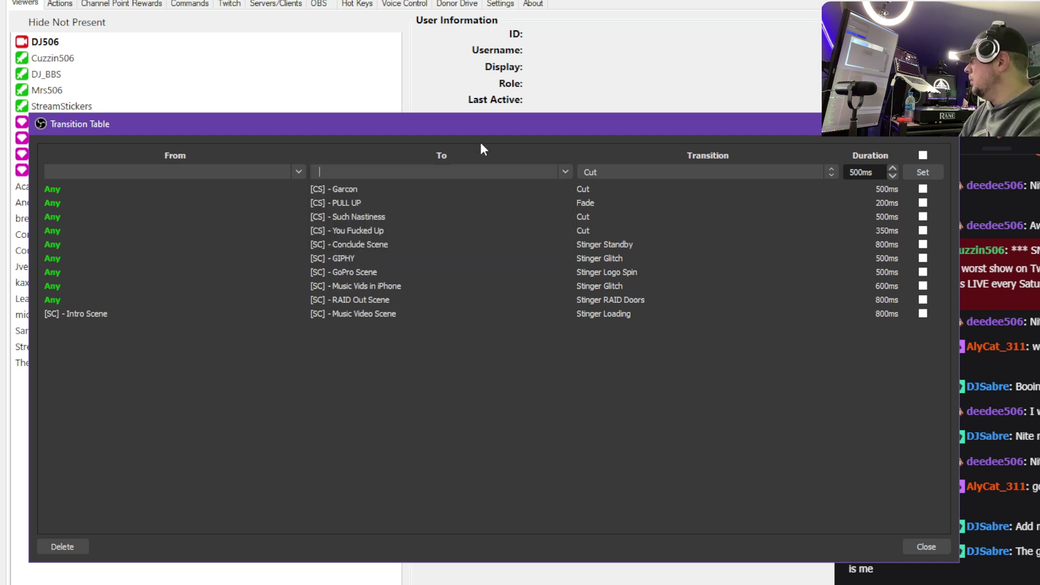
click(665, 172)
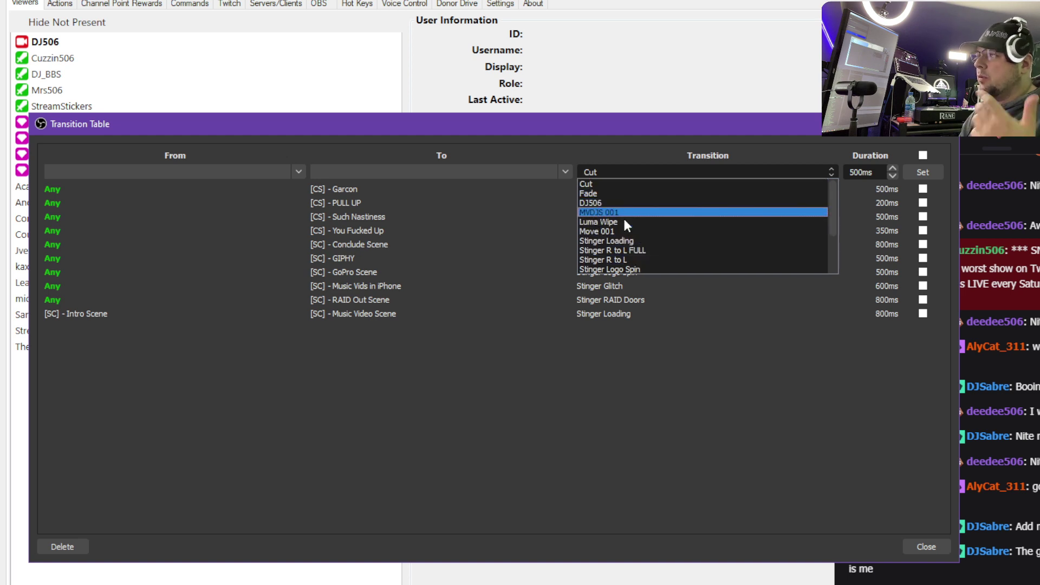
click(687, 129)
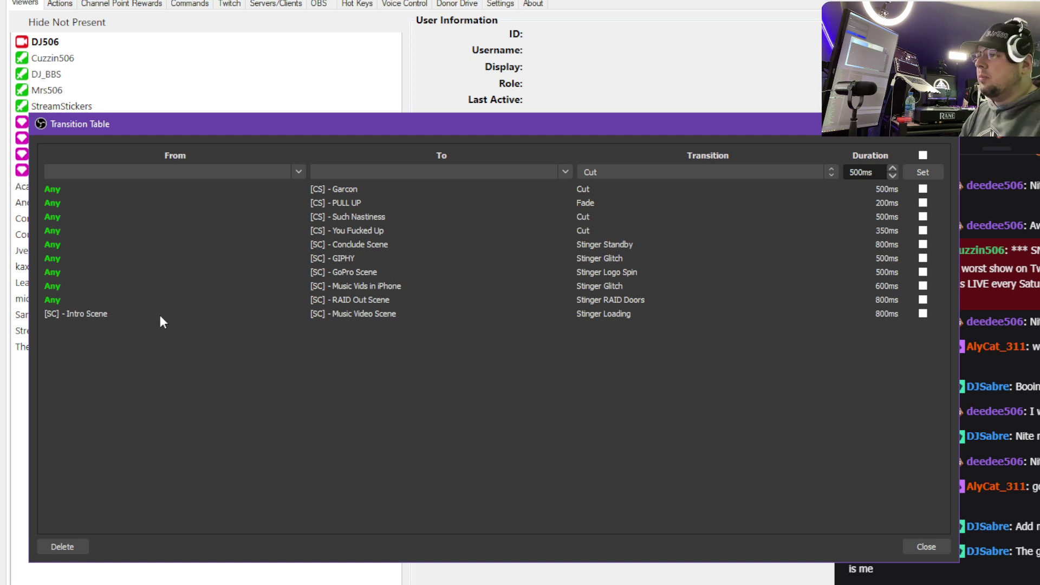
click(924, 545)
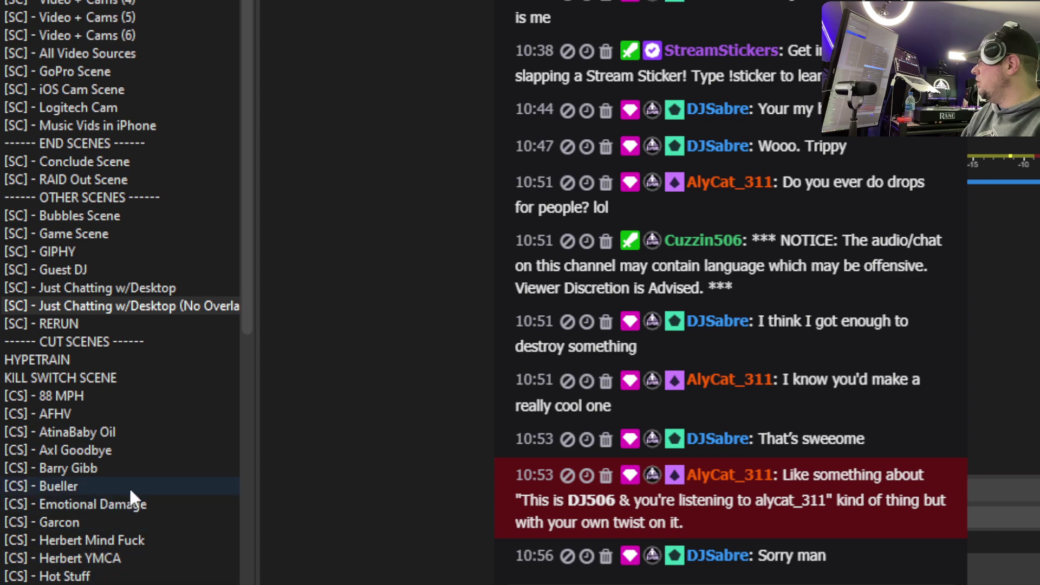
Step: Move the [CS] - Bueller scene up to directly below HYPETRAIN in the scene list
click(164, 490)
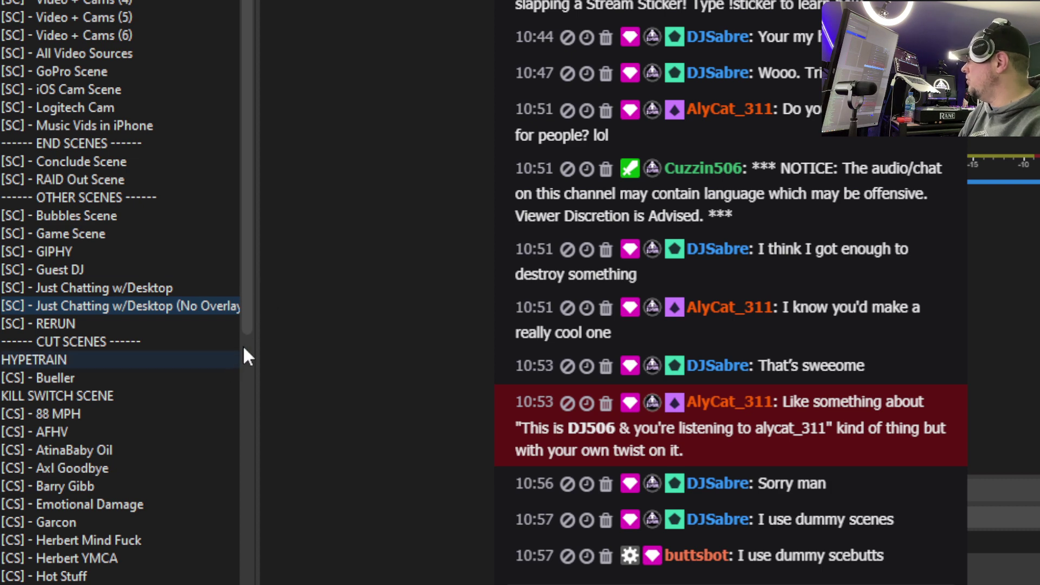
Step: Look through the whole scene list, including the nested scenes, gradient sources and overlays, and return to the intro scenes
drag(251, 200, 255, 582)
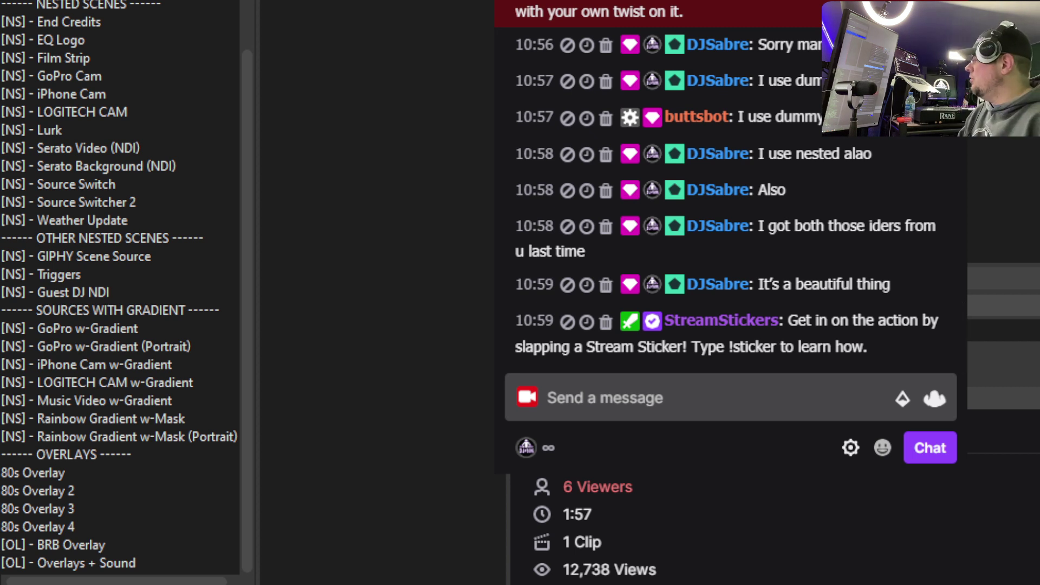
scroll(146, 136, up, 15)
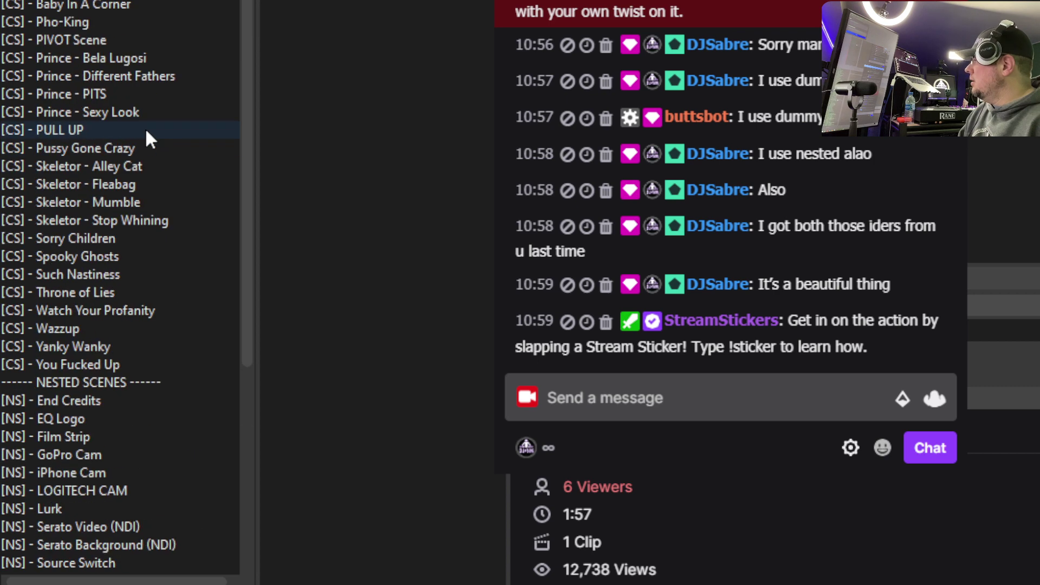
scroll(145, 132, down, 12)
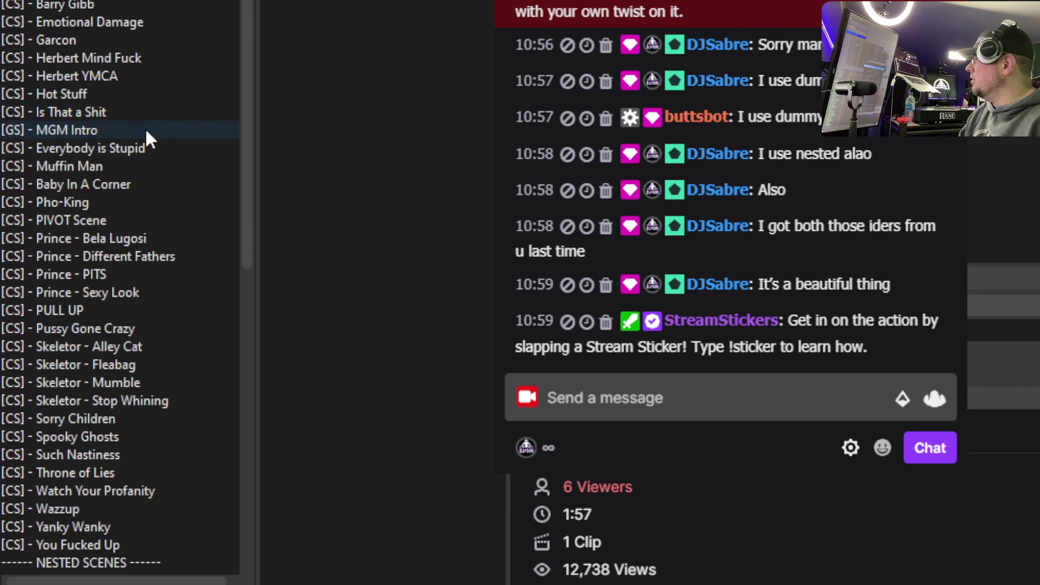
scroll(145, 128, down, 3)
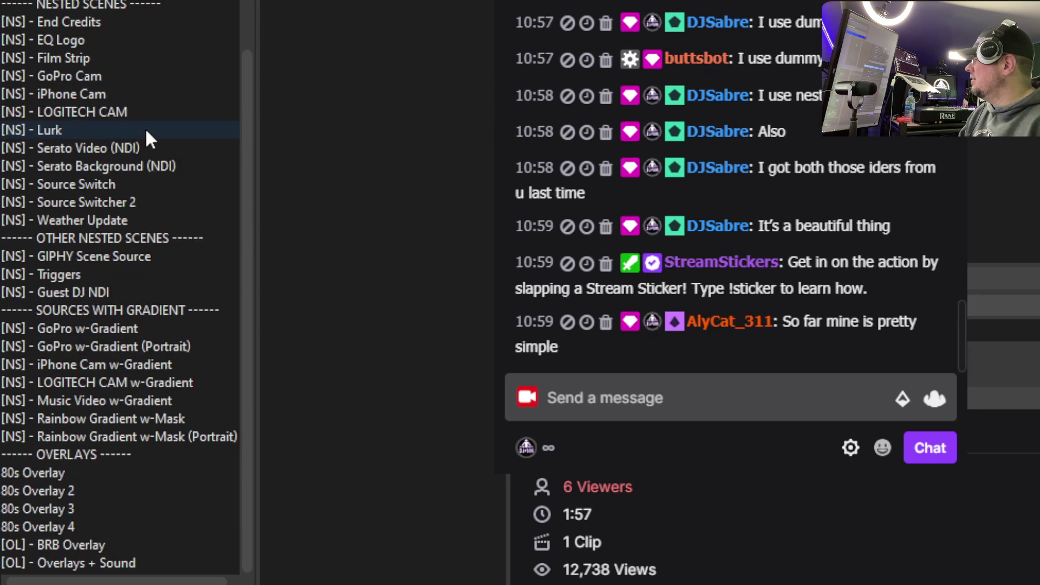
scroll(144, 128, up, 10)
scroll(144, 128, up, 5)
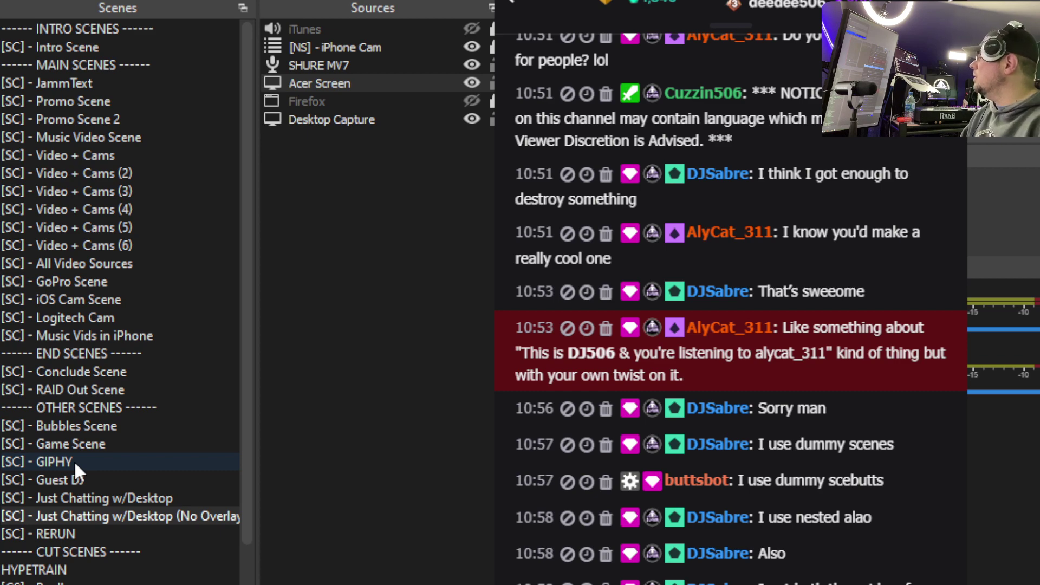
Step: Examine how the [CS] cut scenes and [NS] nested scenes are named and grouped under divider entries
click(114, 497)
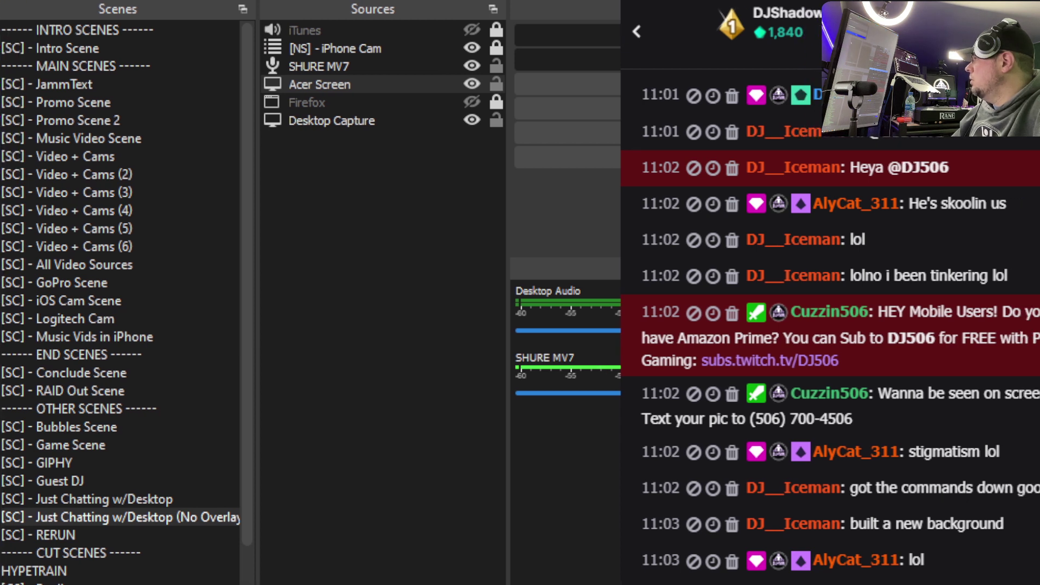
scroll(154, 268, down, 5)
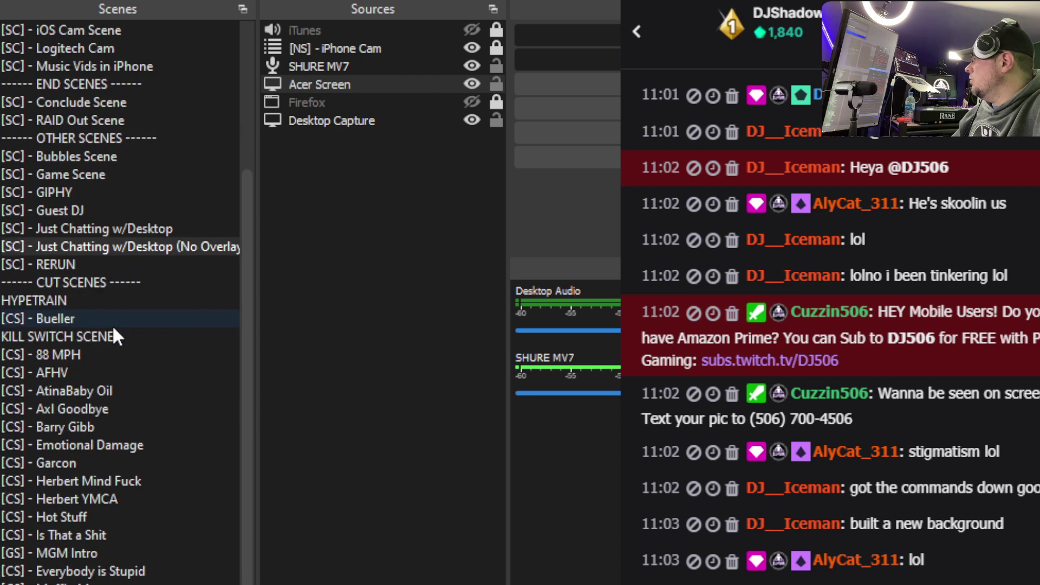
scroll(152, 297, down, 3)
scroll(154, 298, down, 5)
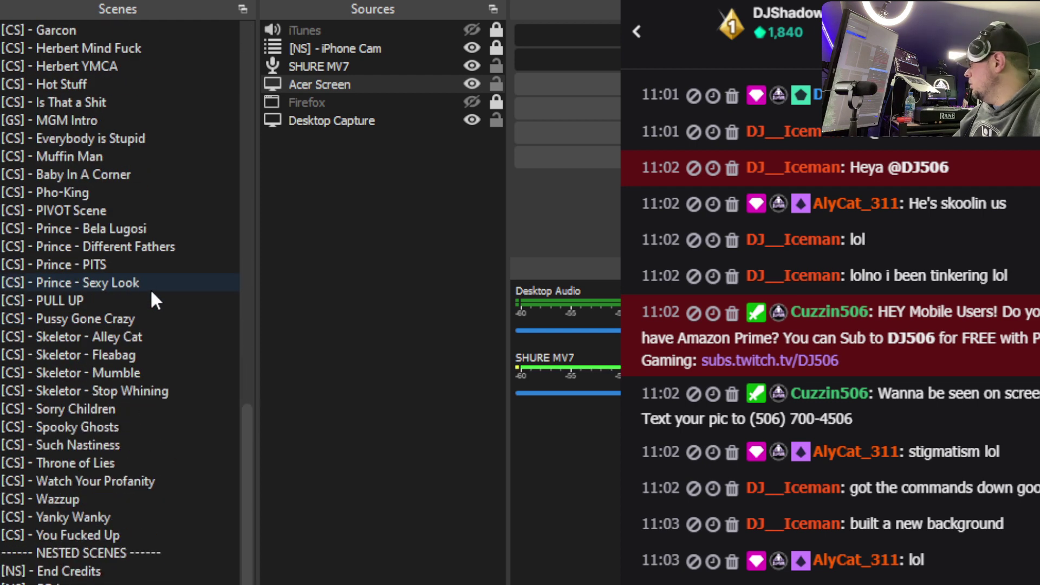
scroll(152, 293, down, 3)
scroll(137, 306, up, 4)
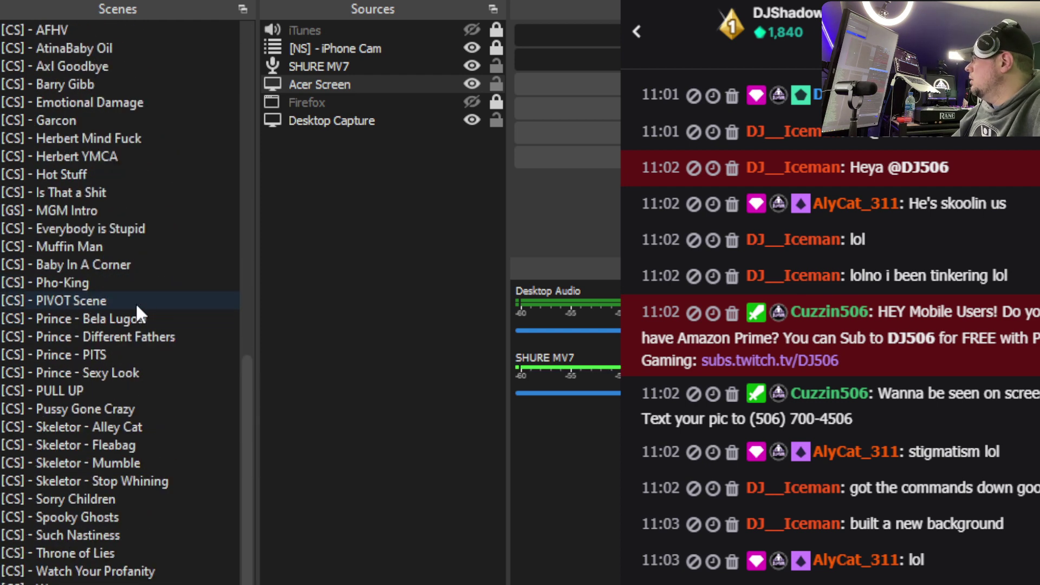
scroll(135, 302, down, 4)
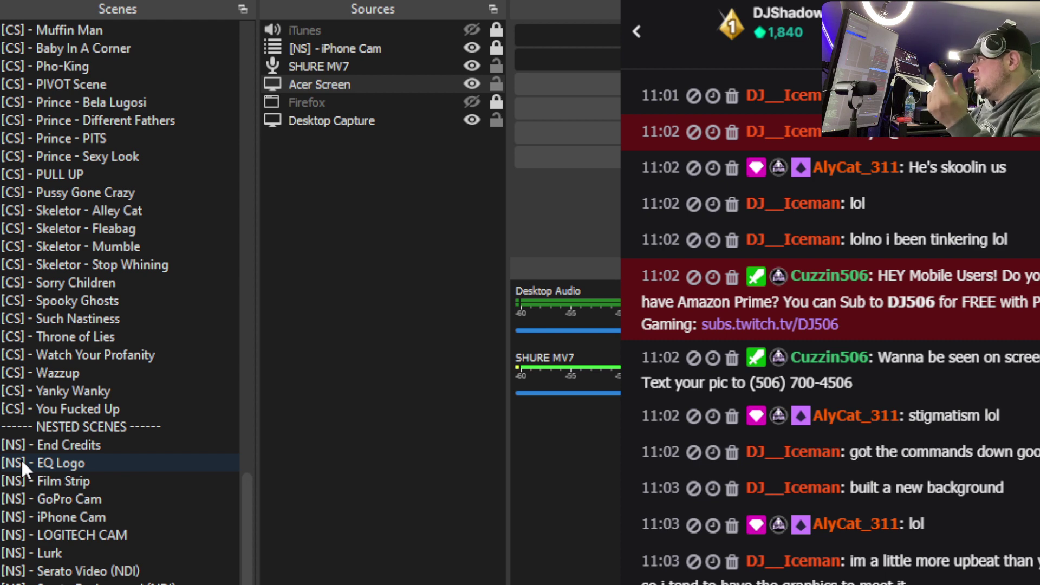
scroll(20, 458, up, 1)
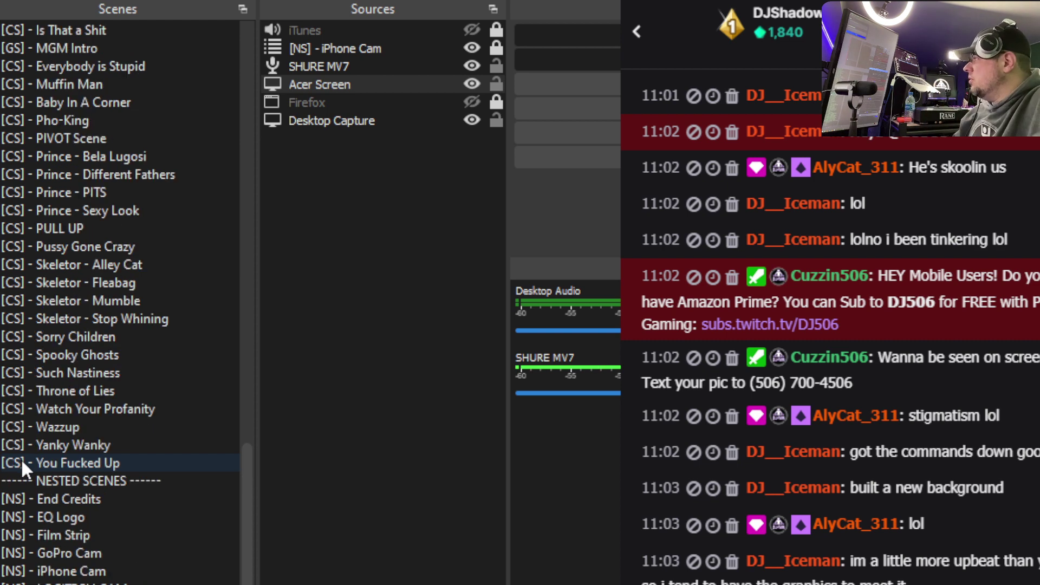
Step: Review the cut, other and end scene groups up to the intro scenes, then hide the Acer Screen source
scroll(21, 458, up, 7)
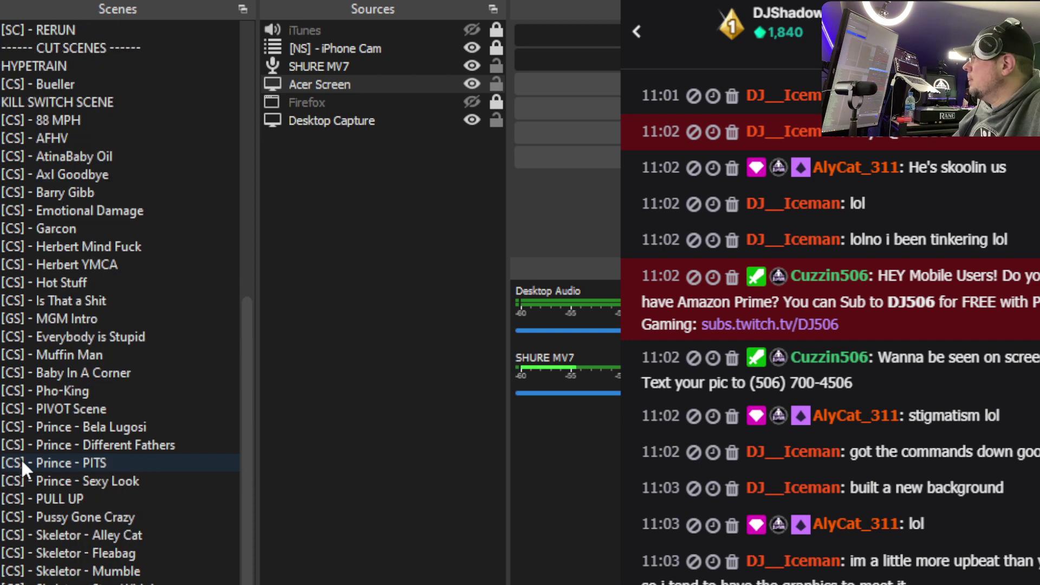
scroll(20, 458, up, 1)
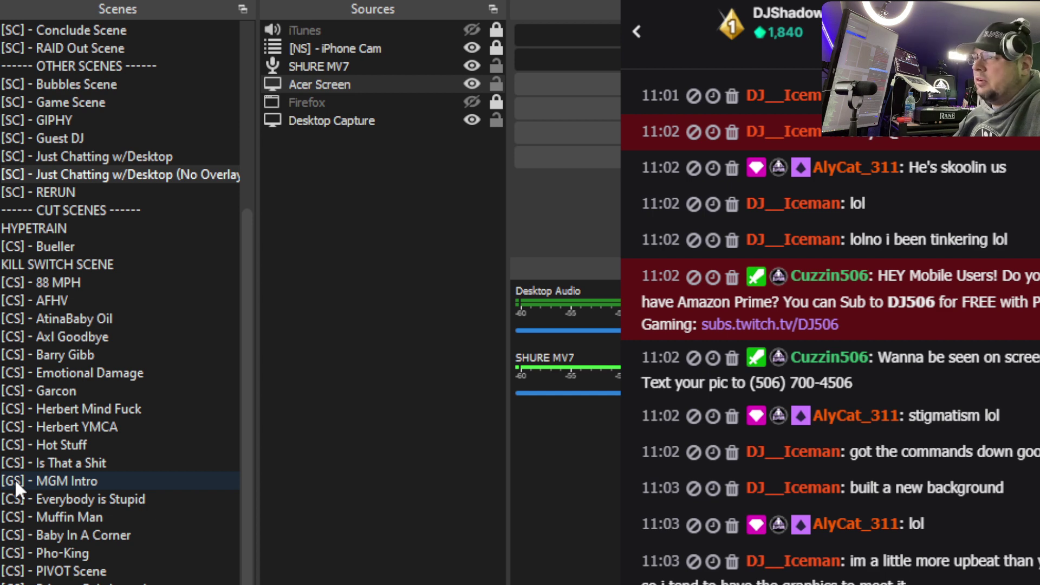
scroll(15, 479, up, 4)
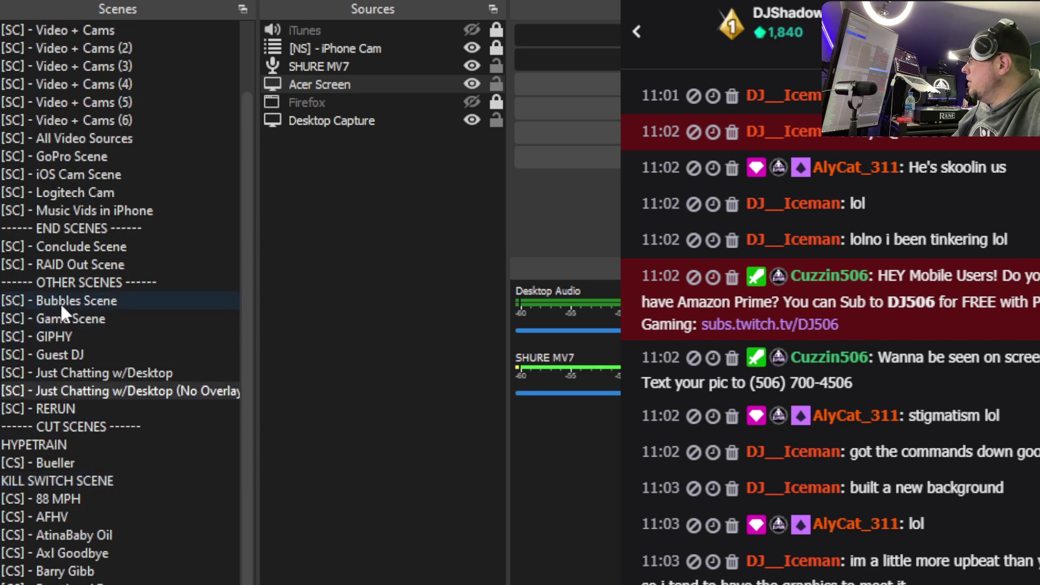
scroll(60, 325, up, 3)
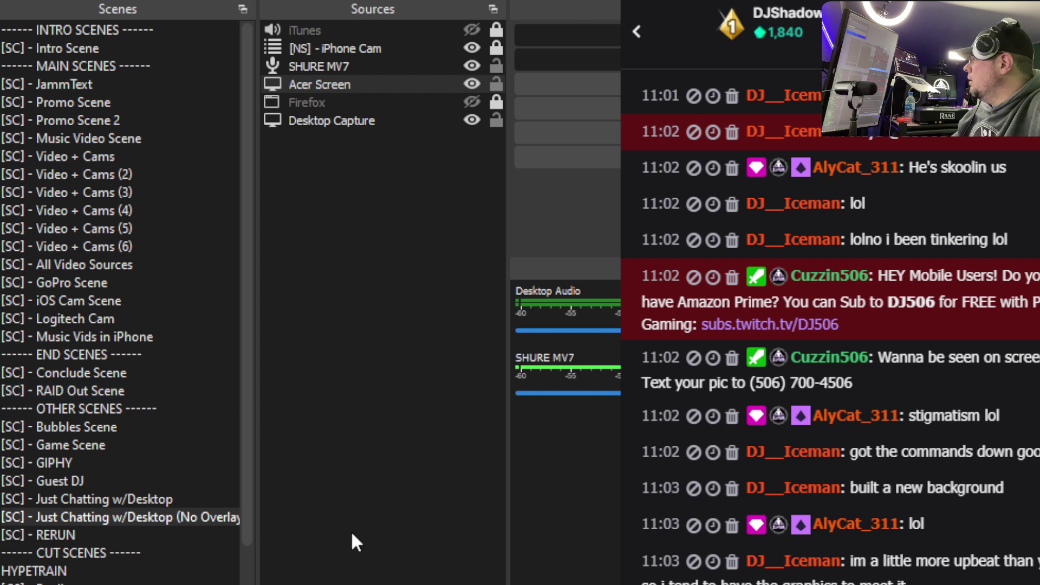
click(472, 84)
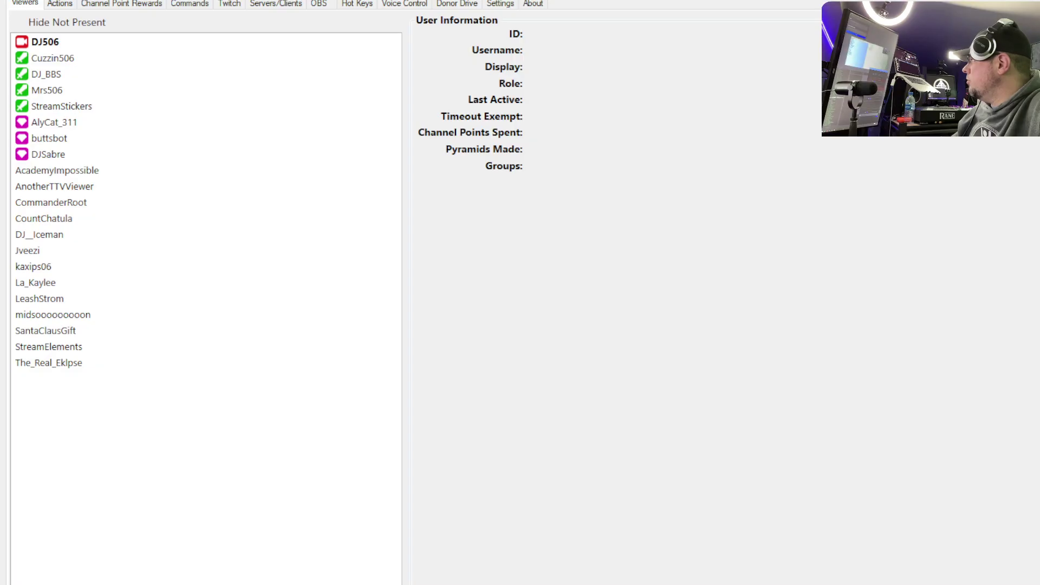
Step: Switch to Streamer.bot's actions, collapse the Blur Effects group and expand the Cut Scenes group
click(59, 5)
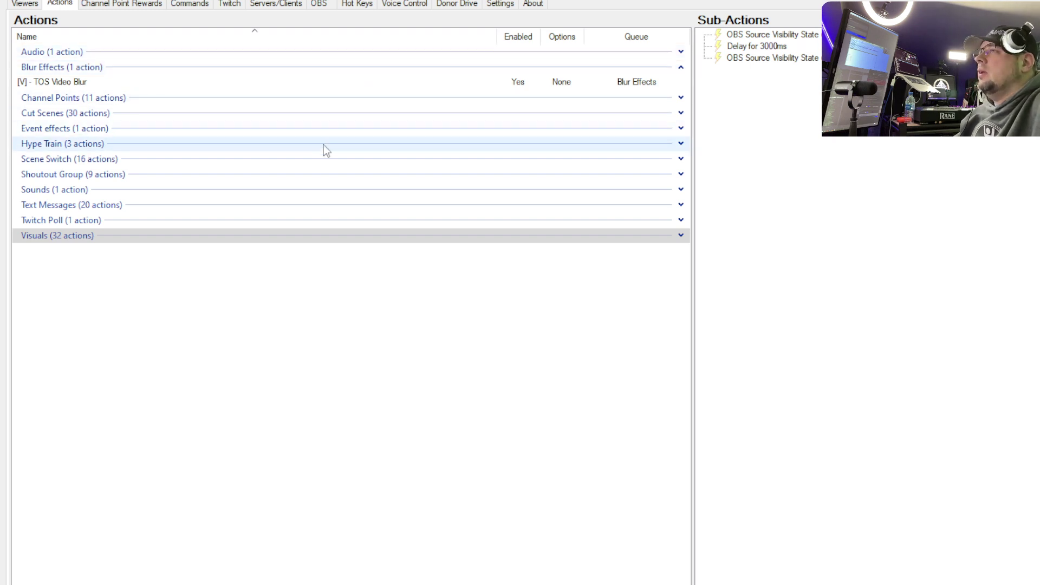
click(681, 67)
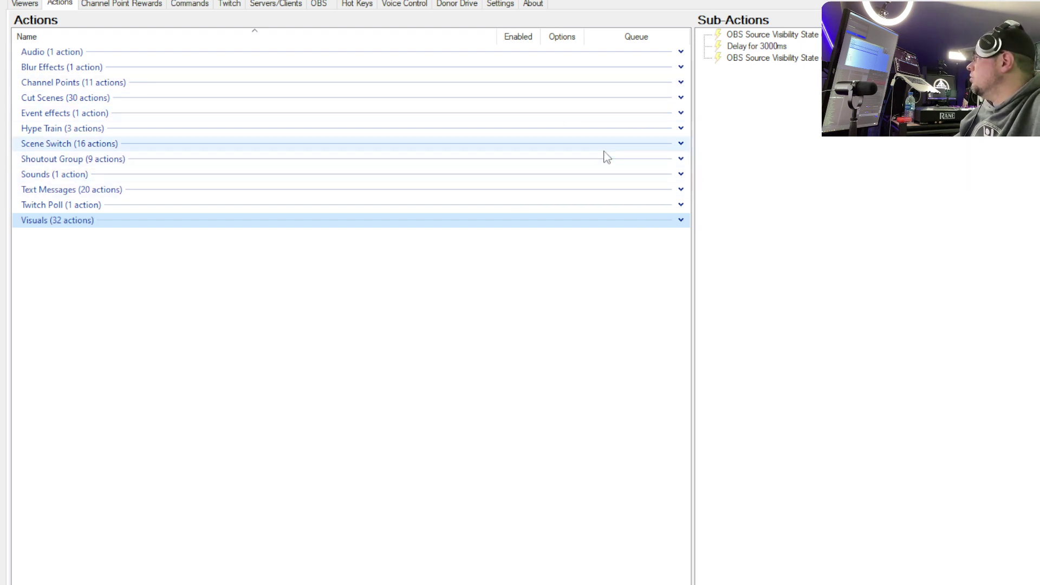
click(680, 98)
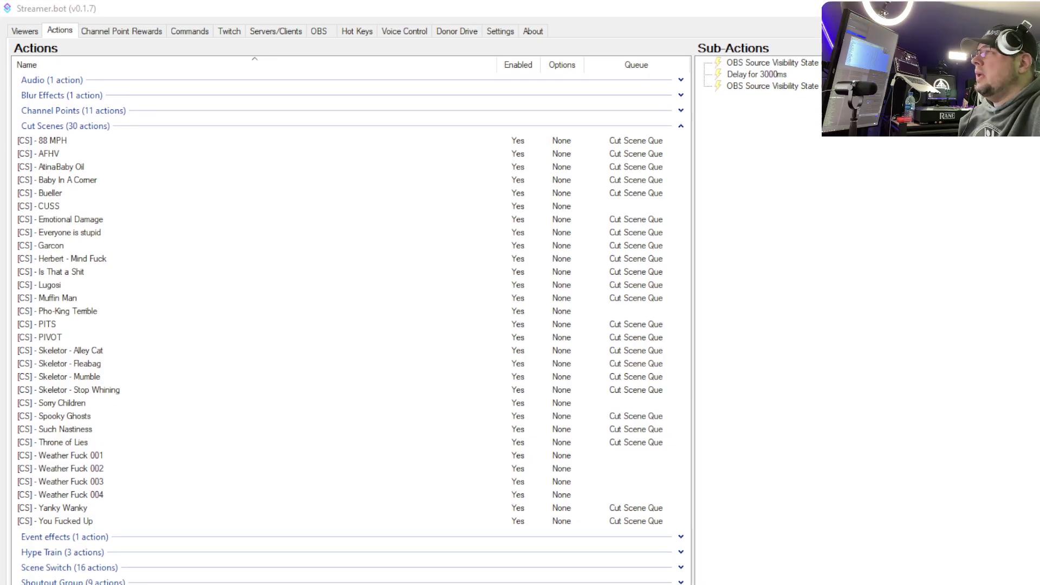
Step: Look over the list of voice control commands and the actions assigned to them, and return to the actions list
click(403, 30)
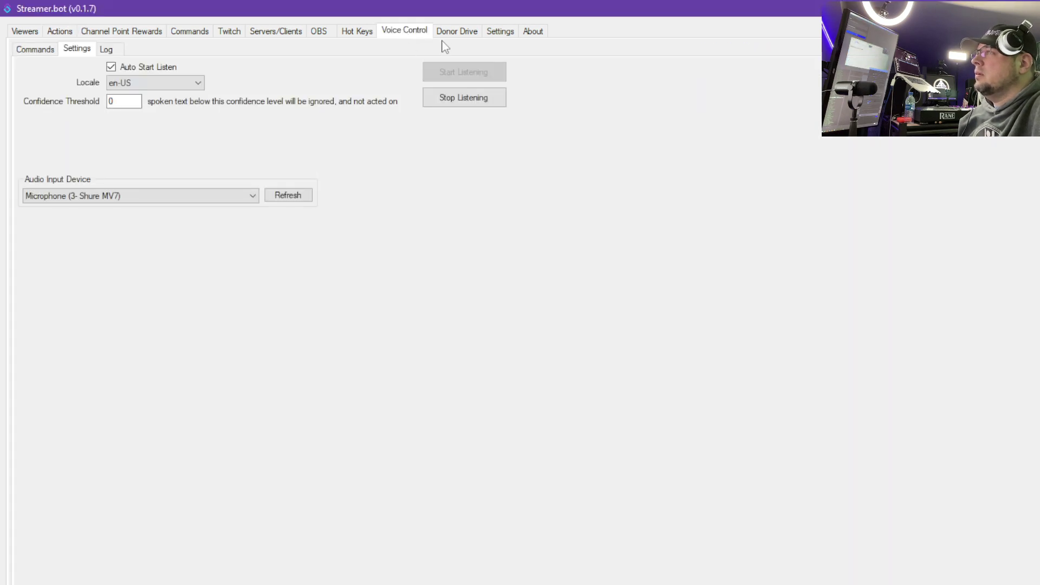
click(45, 52)
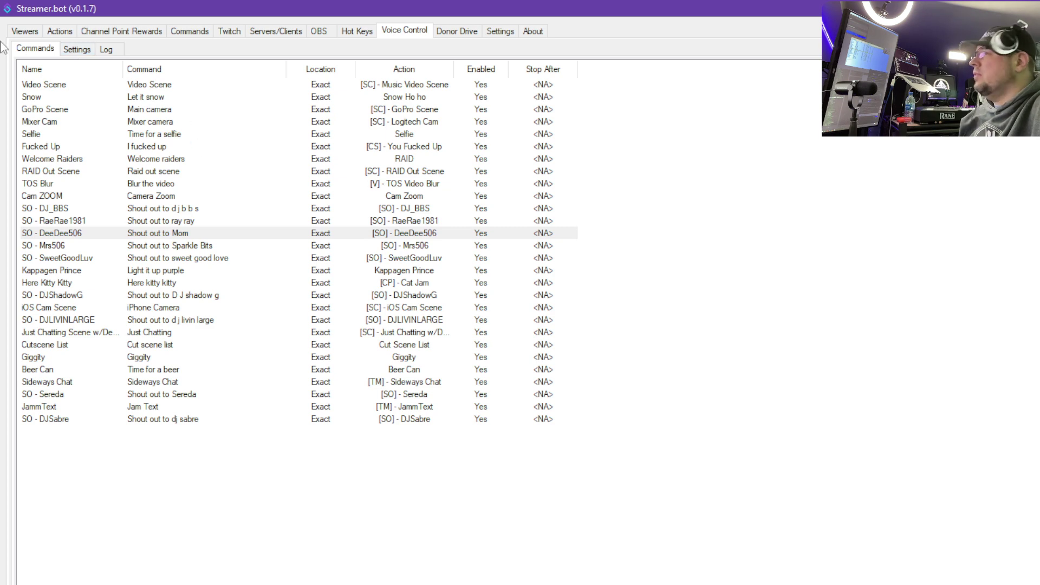
click(56, 31)
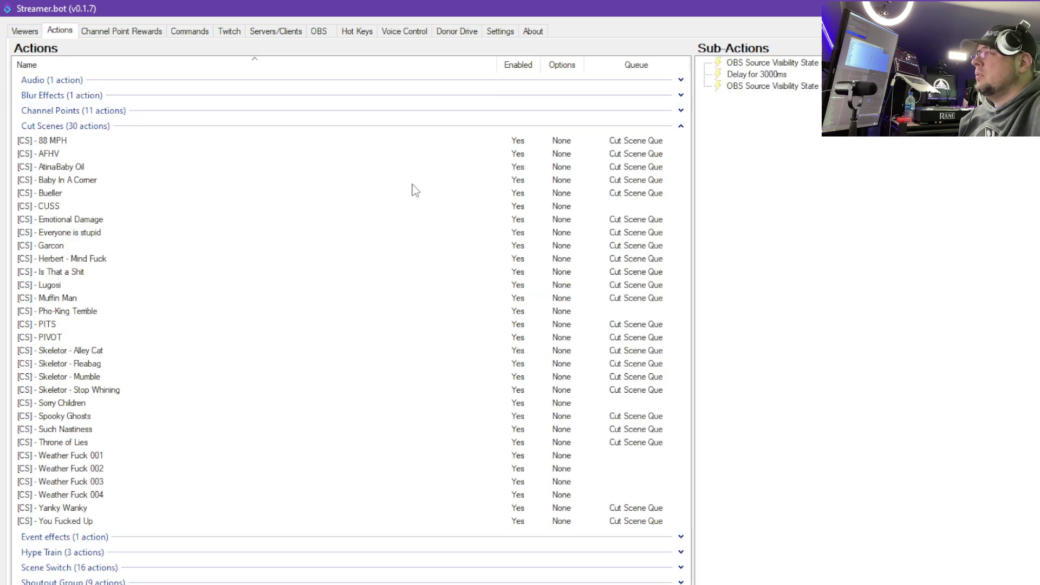
Step: Collapse Cut Scenes, expand Shoutout Group, and examine the name, group, queue and run options of its first action
click(681, 126)
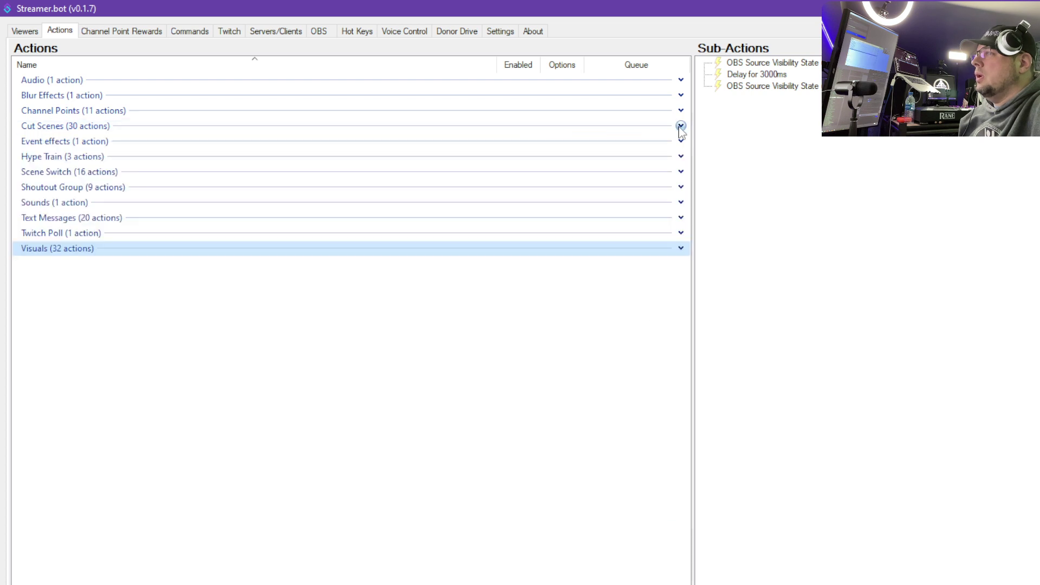
click(681, 187)
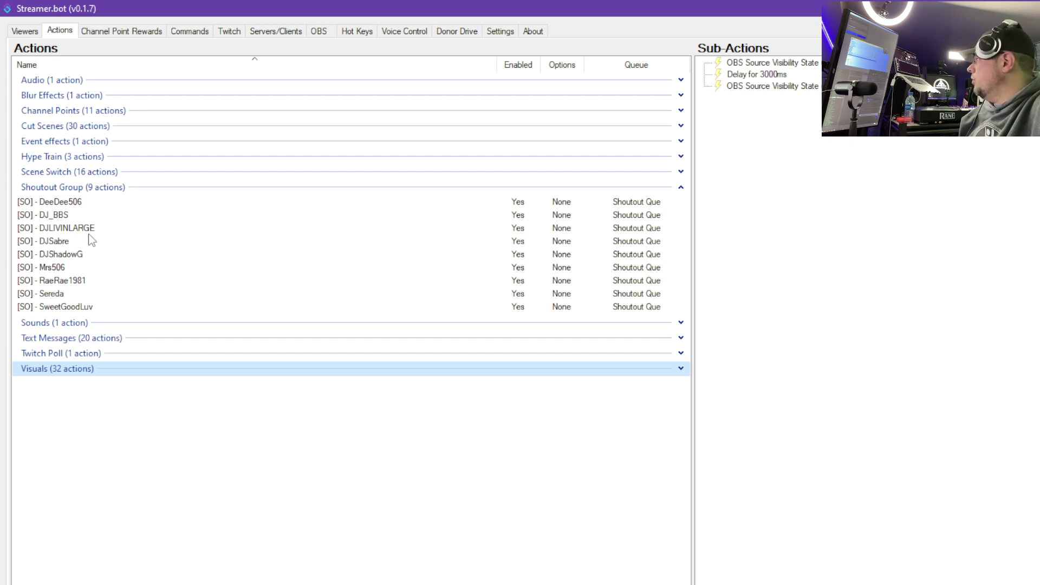
right_click(42, 431)
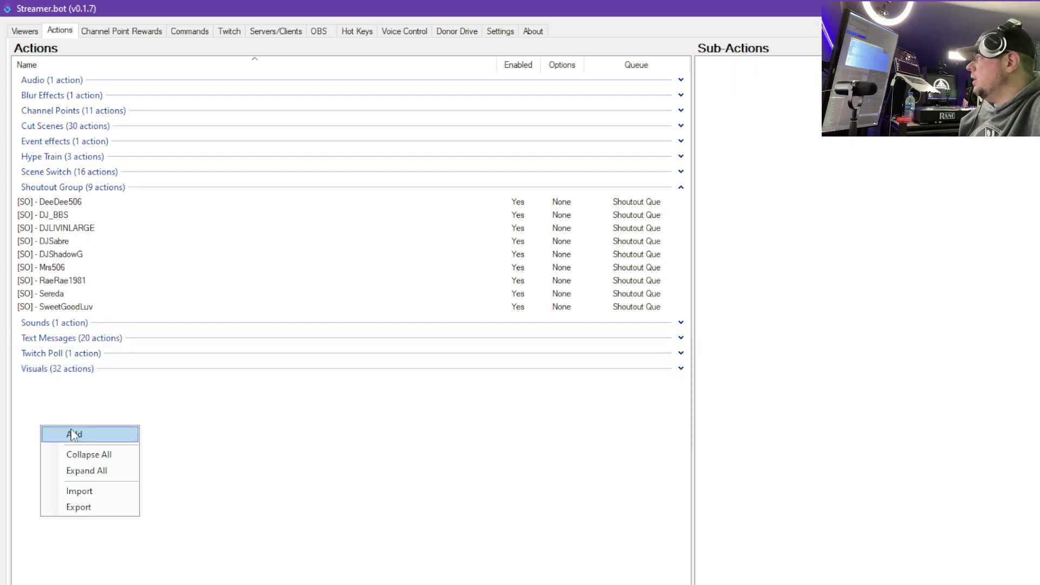
click(58, 205)
right_click(59, 205)
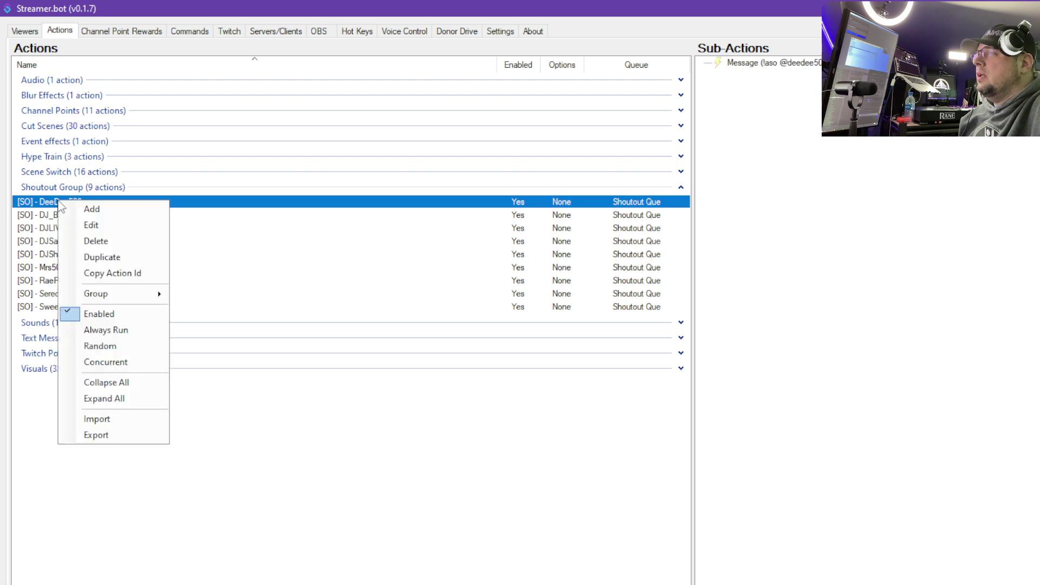
click(96, 228)
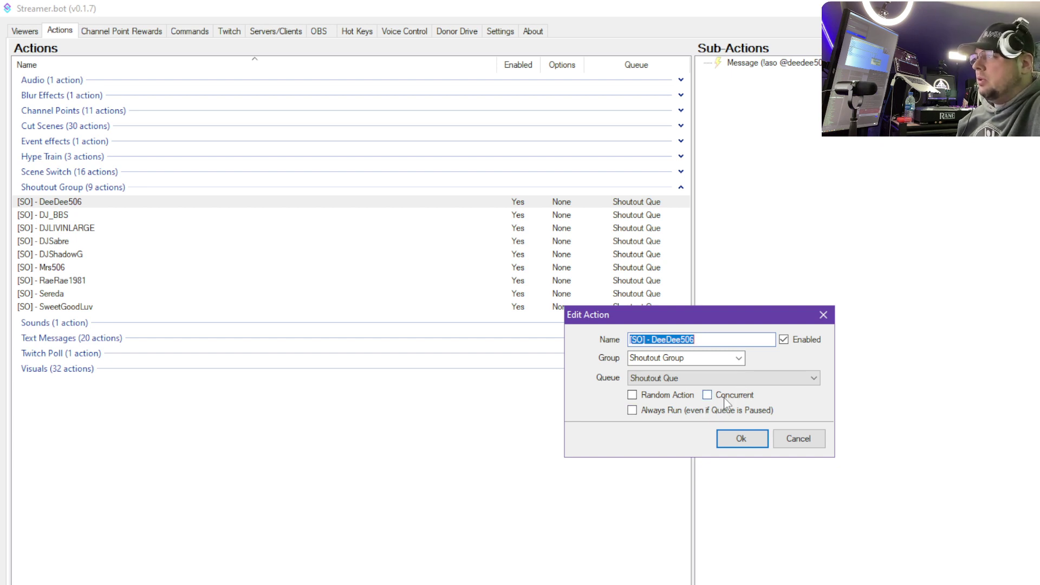
click(753, 440)
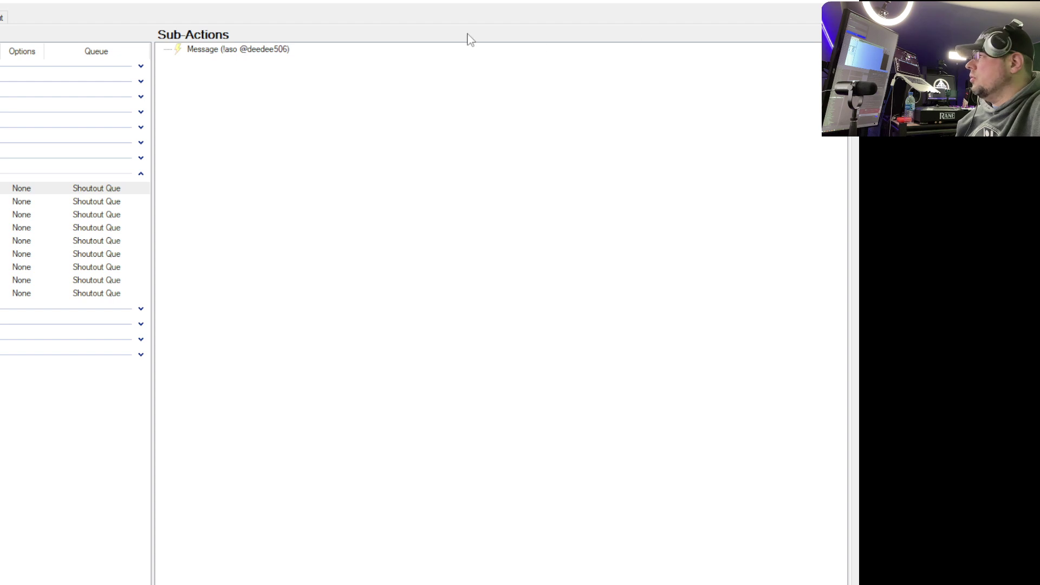
Step: Browse the available sub-action types down to Twitch's Send Message to Channel, and leave without adding one
right_click(174, 59)
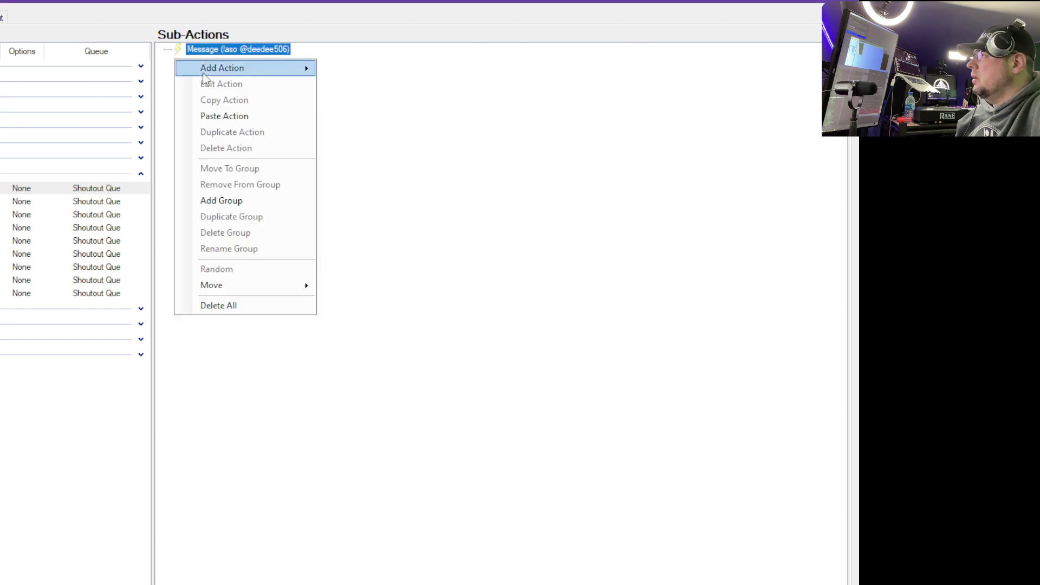
mouse_move(206, 74)
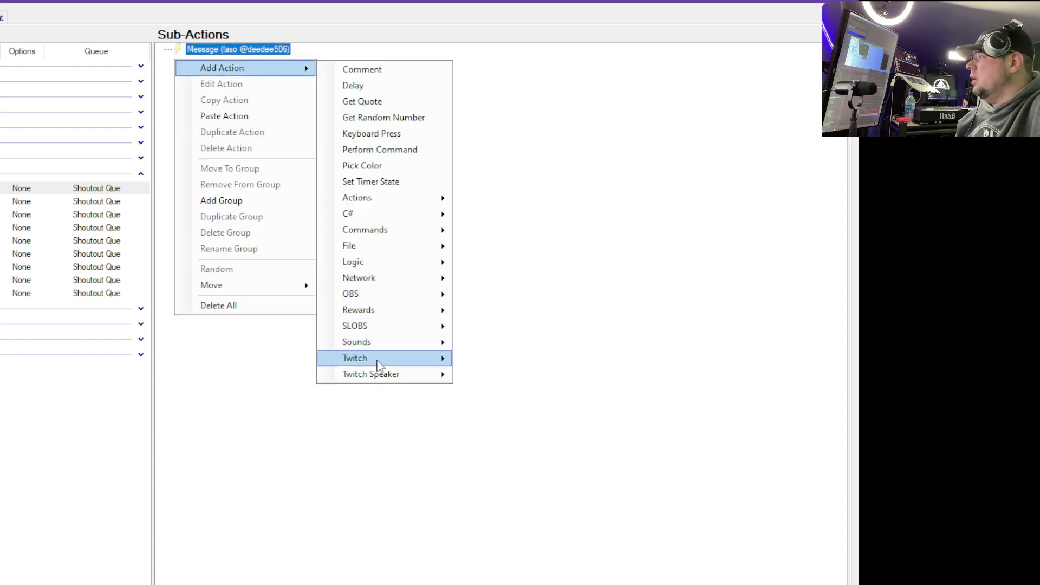
mouse_move(378, 361)
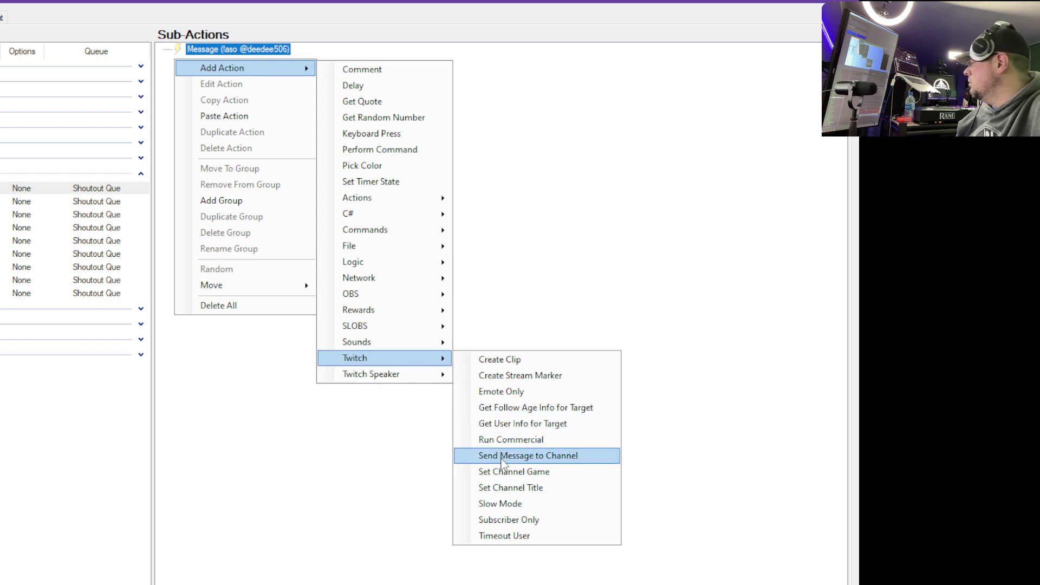
click(426, 7)
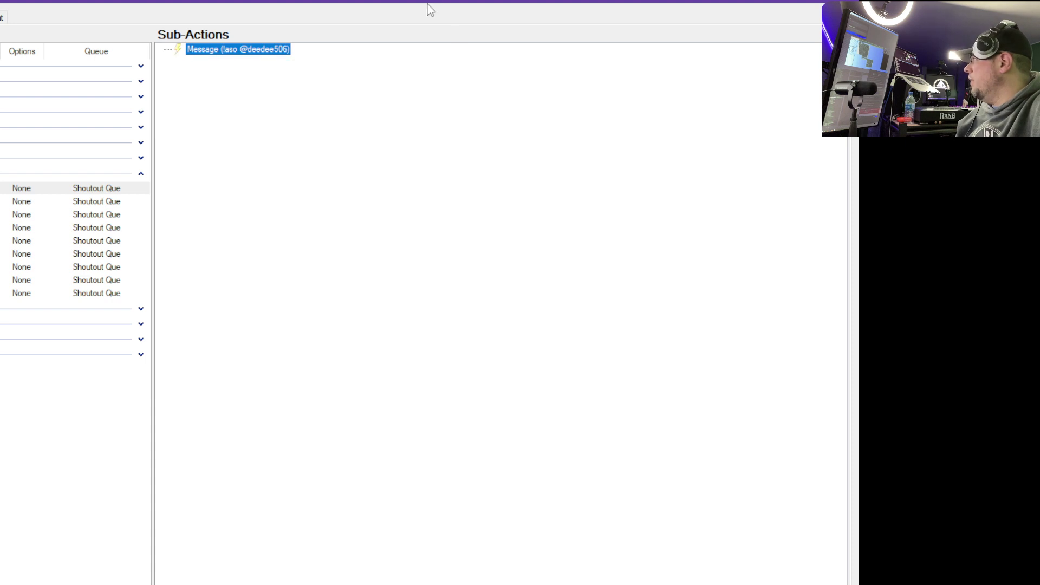
Step: Open the shoutout's message sub-action, check the Preferred Account choices, and confirm it with Bot selected
right_click(227, 51)
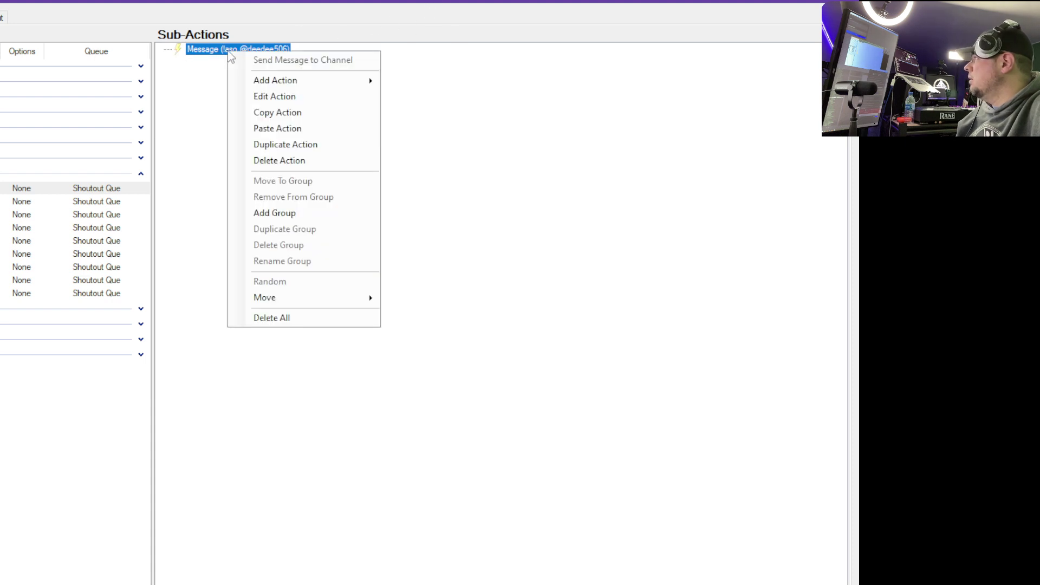
click(268, 96)
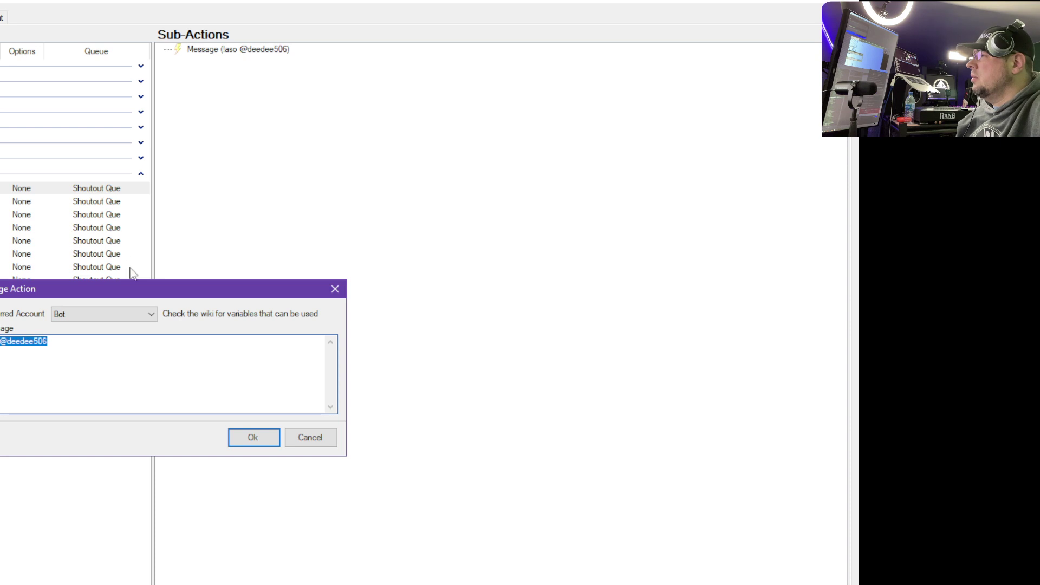
drag(117, 293, 190, 181)
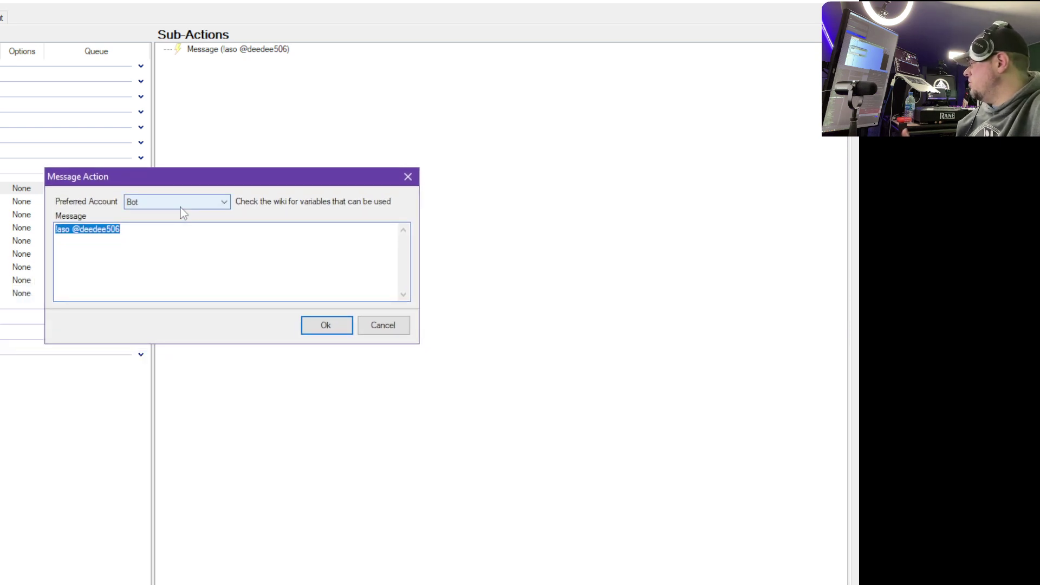
click(223, 203)
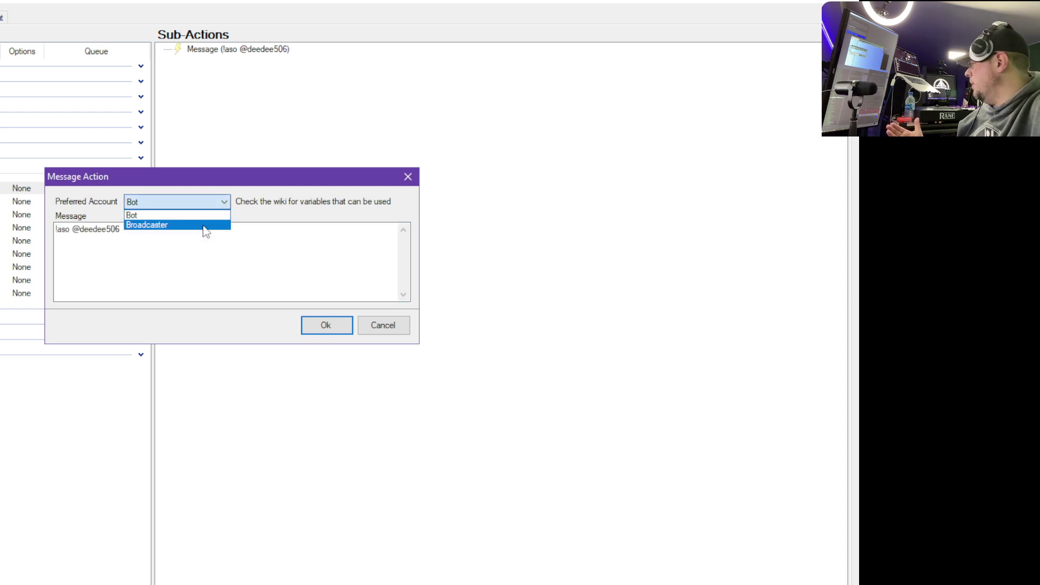
click(198, 217)
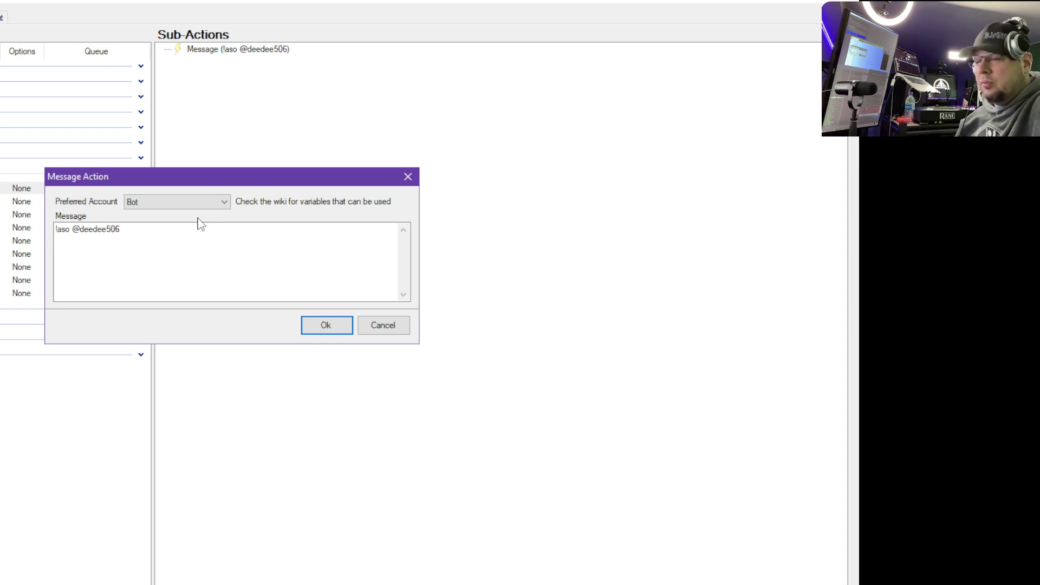
click(205, 202)
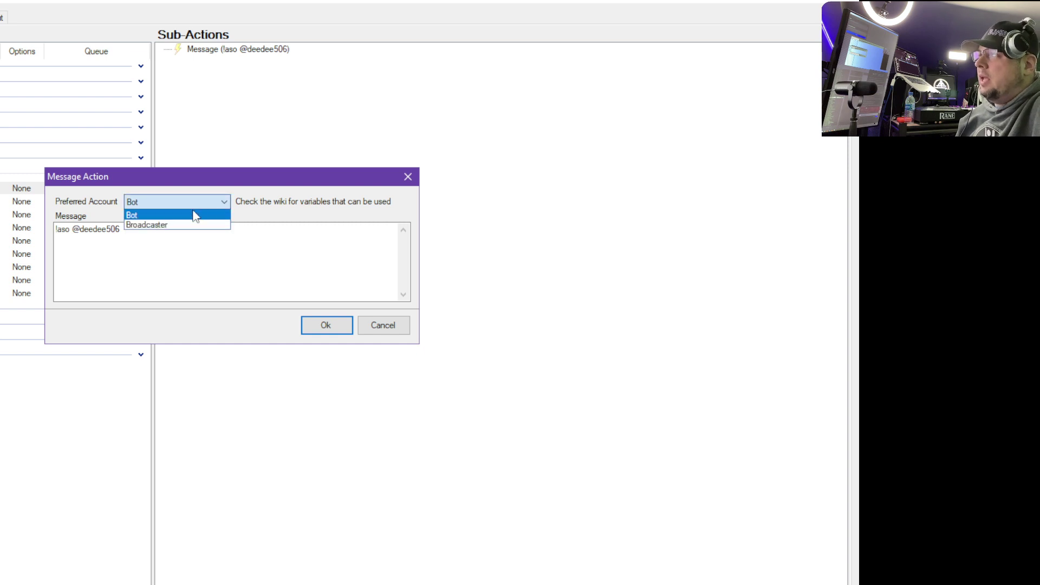
click(185, 216)
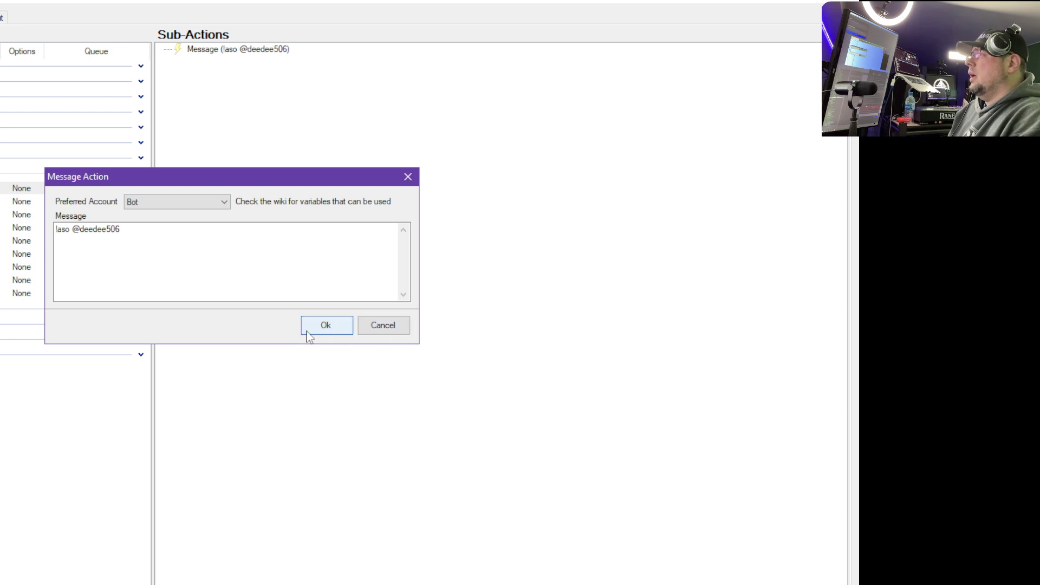
click(332, 327)
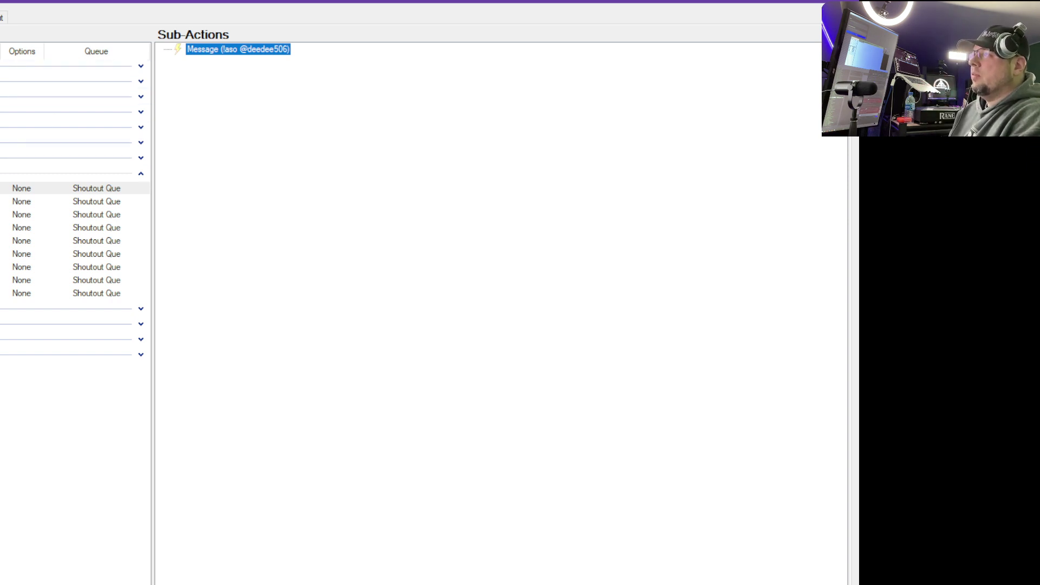
Step: Open the "Shout out to Mom" voice command for editing, review the Location choices, and keep Exact
click(2, 18)
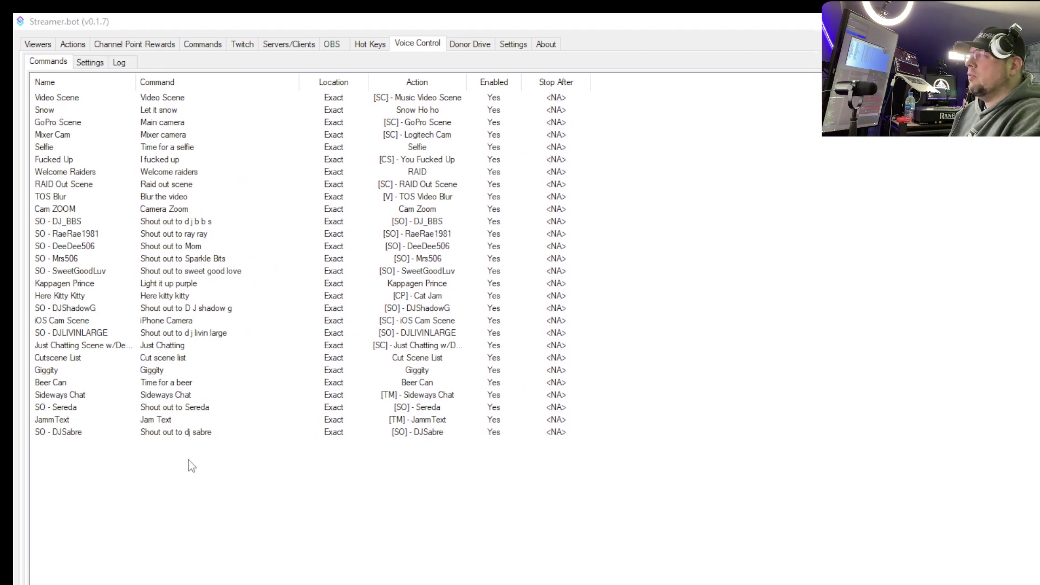
right_click(206, 485)
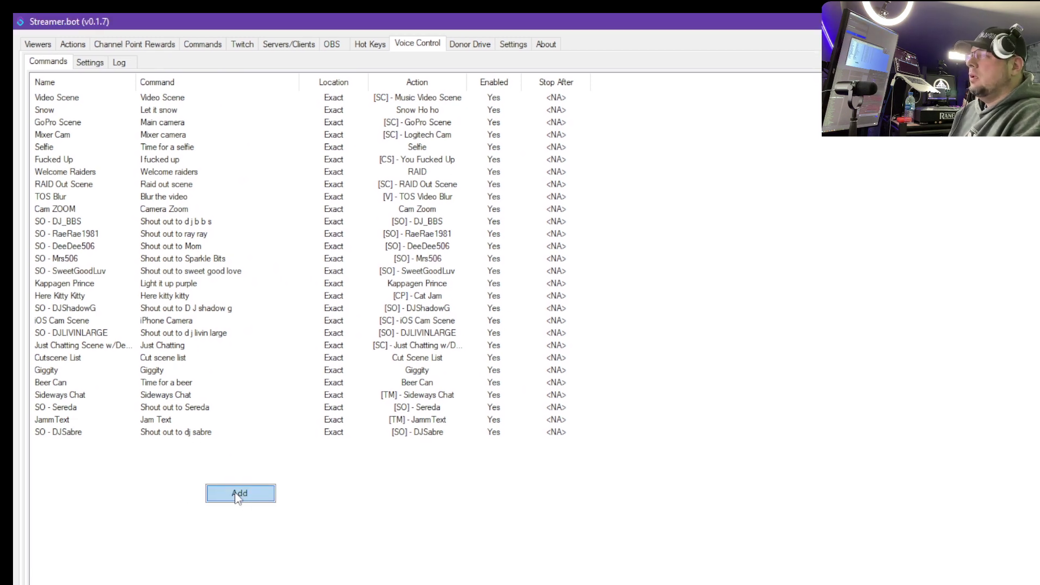
right_click(63, 248)
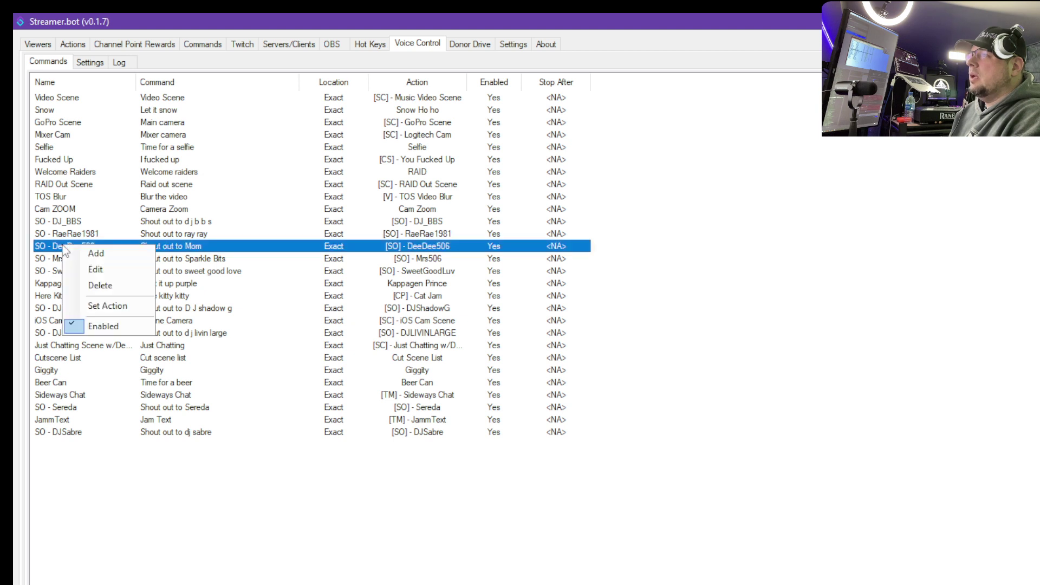
click(103, 270)
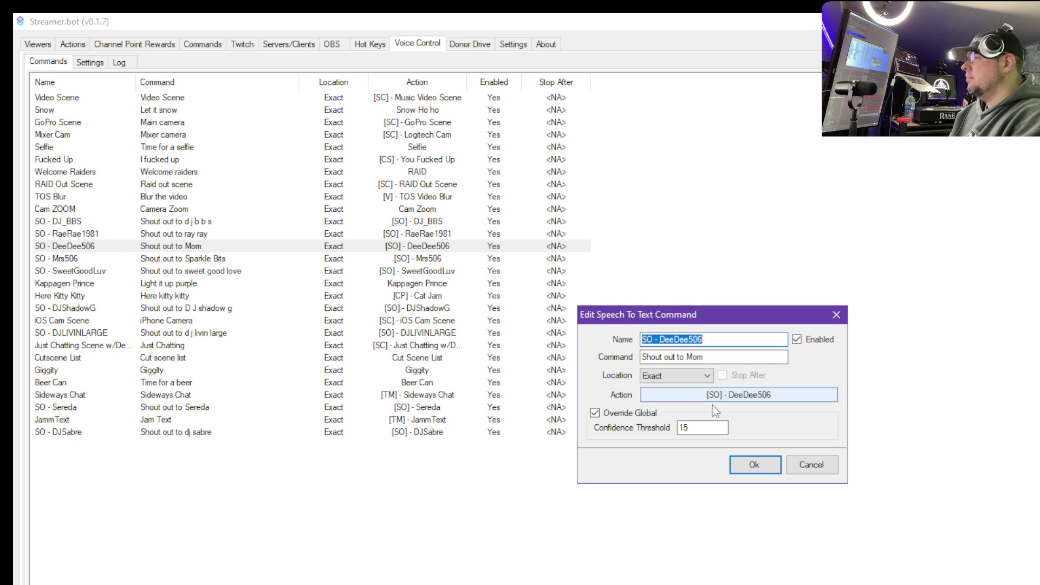
click(706, 378)
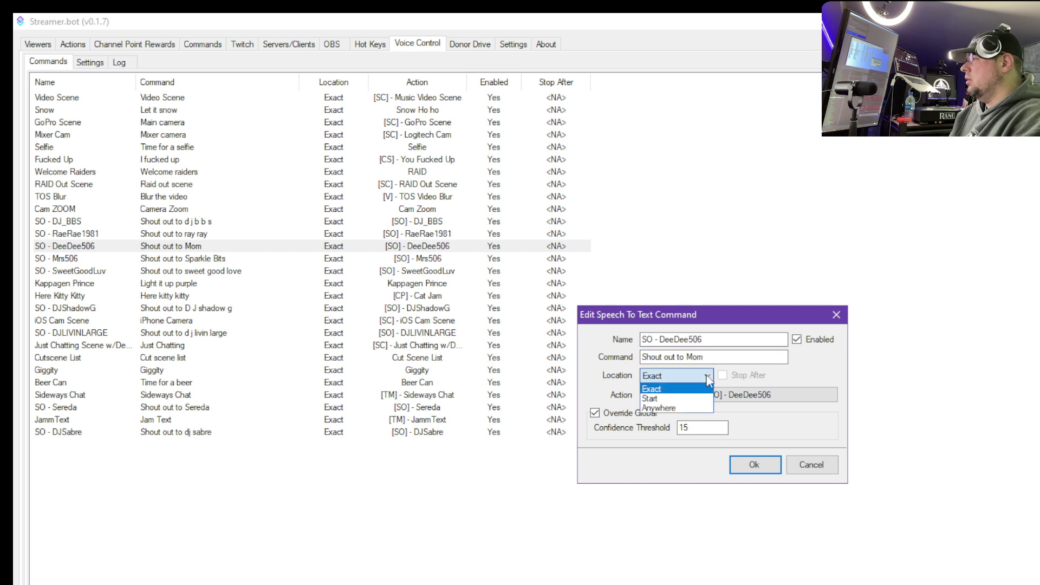
click(651, 391)
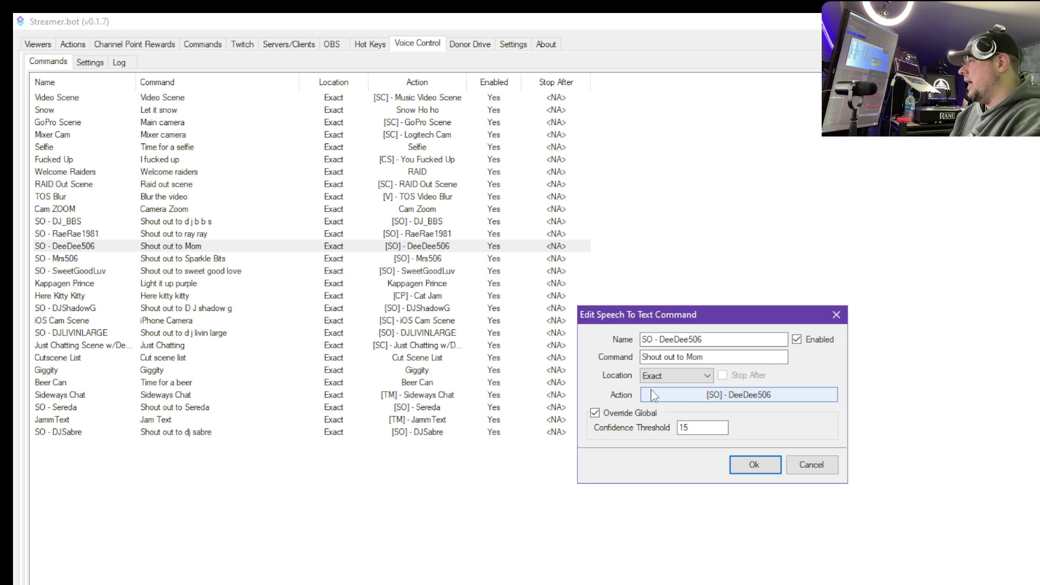
Step: Select the matching action from Shoutout Group for the "Shout out to Mom" voice command and save the command
click(714, 398)
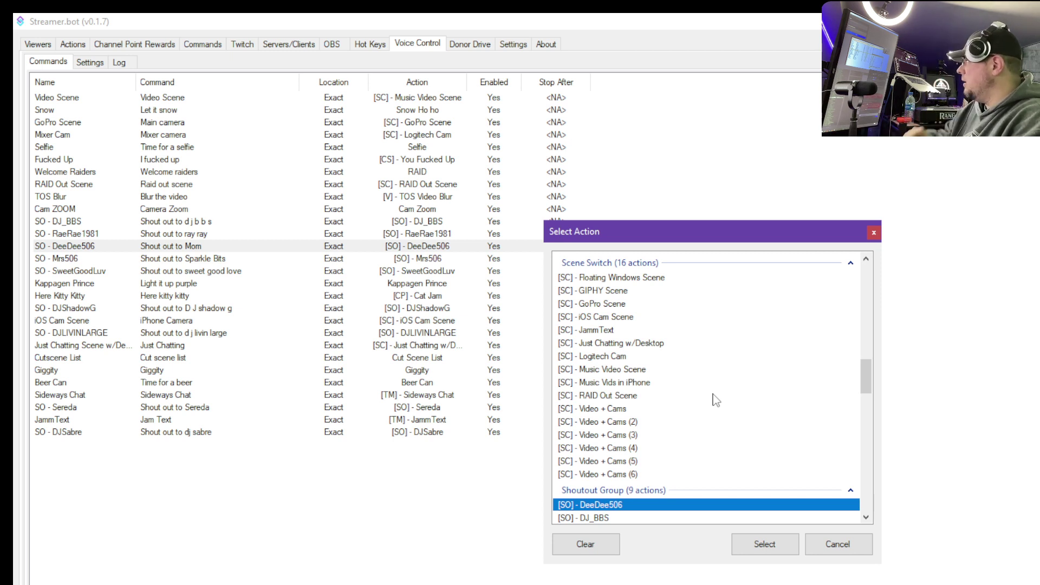
click(796, 546)
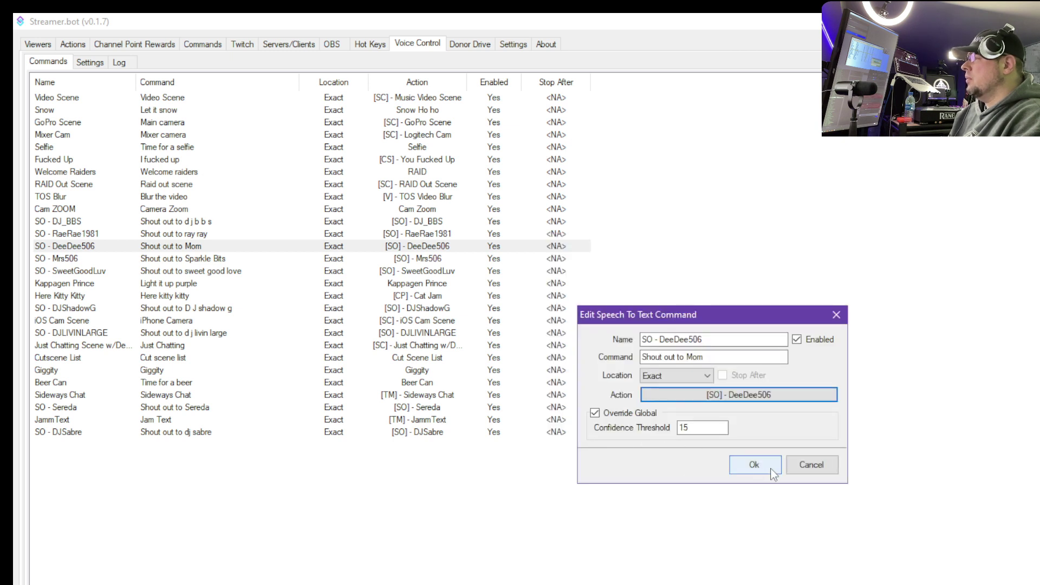
click(755, 465)
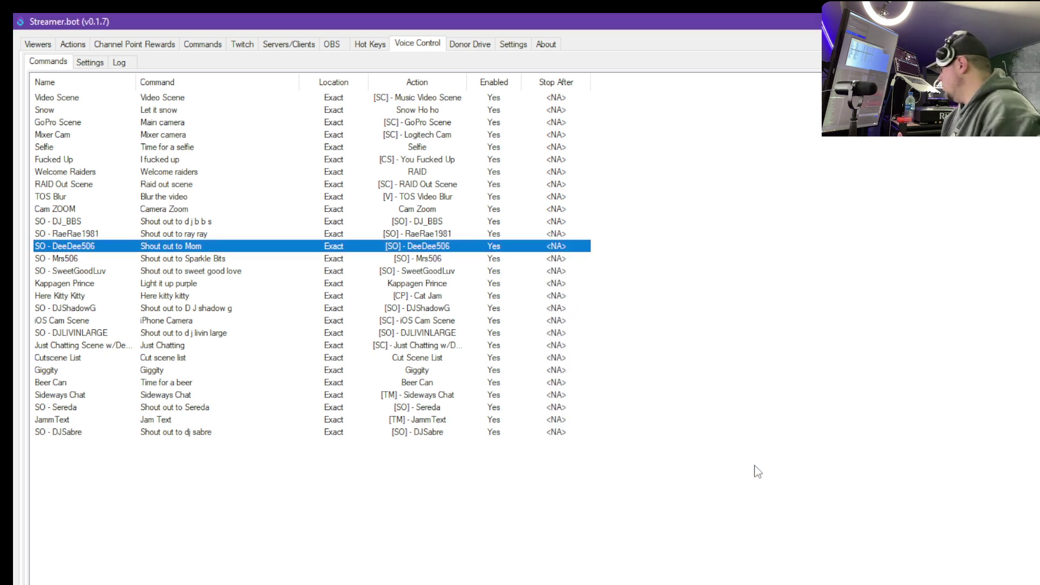
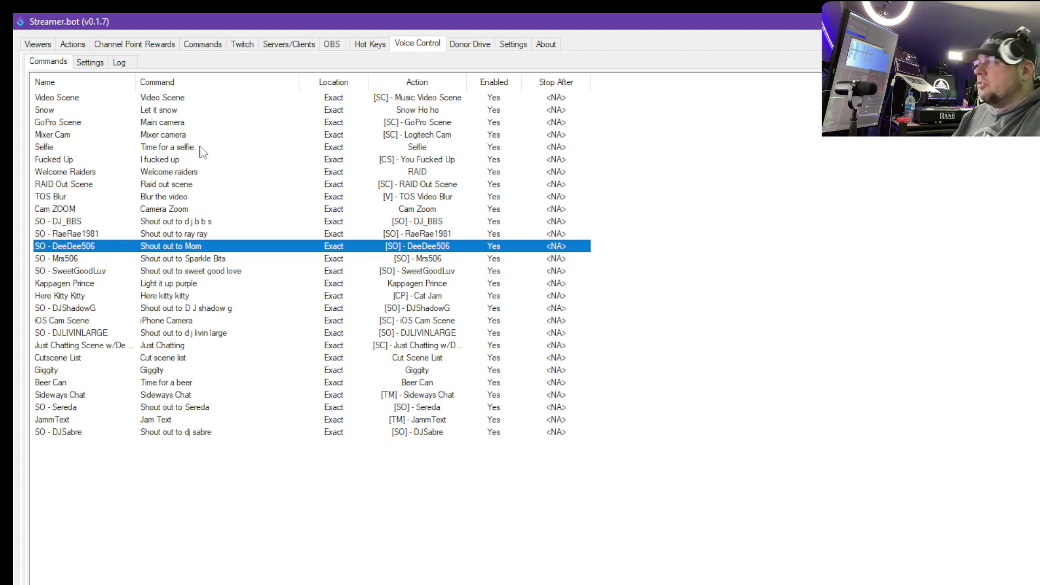
Step: Look through the Timed Actions, Credits, Quotes and Sub Counter settings
click(511, 45)
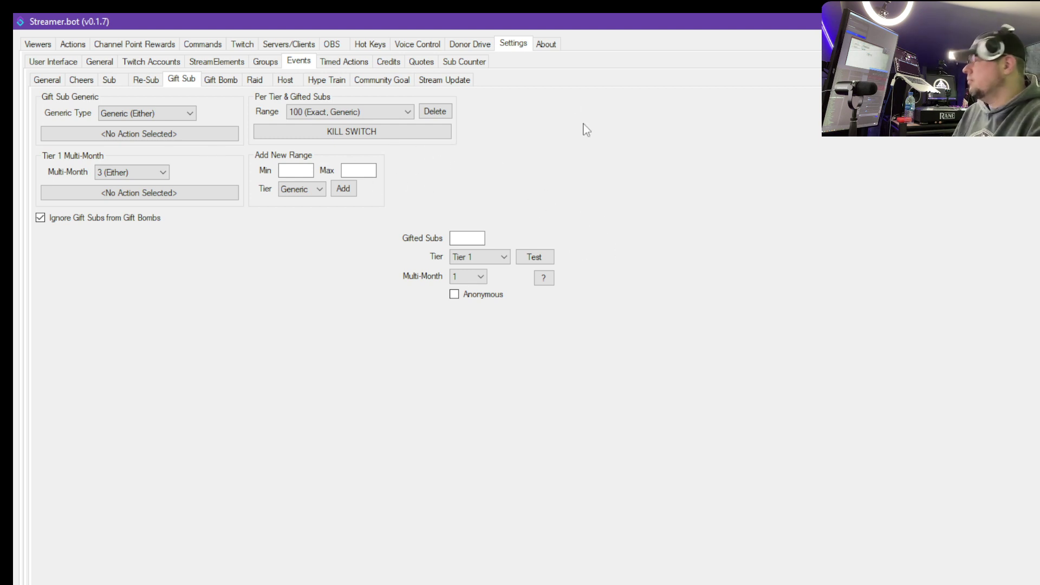
click(349, 66)
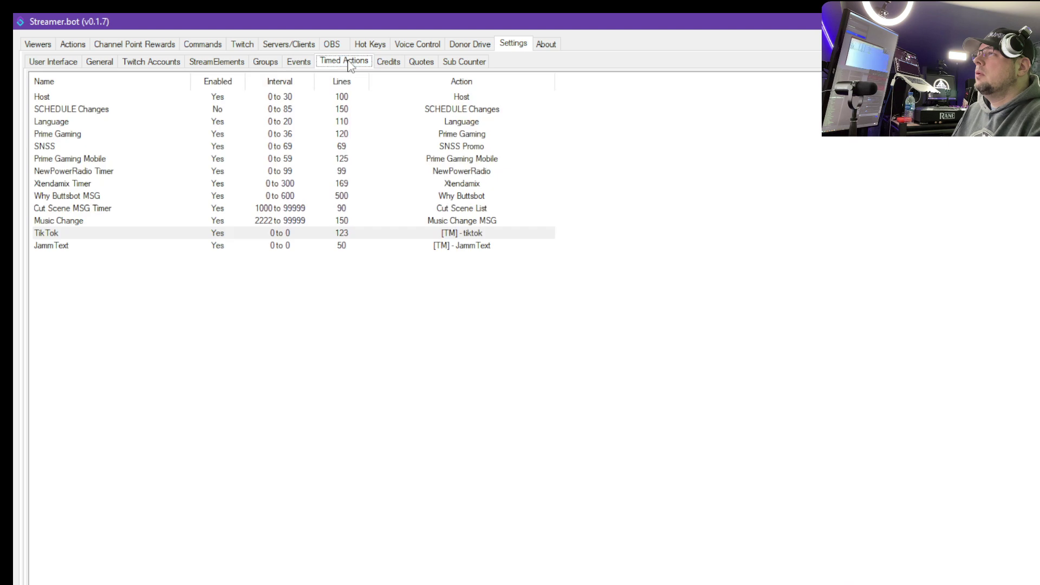
click(385, 64)
click(420, 64)
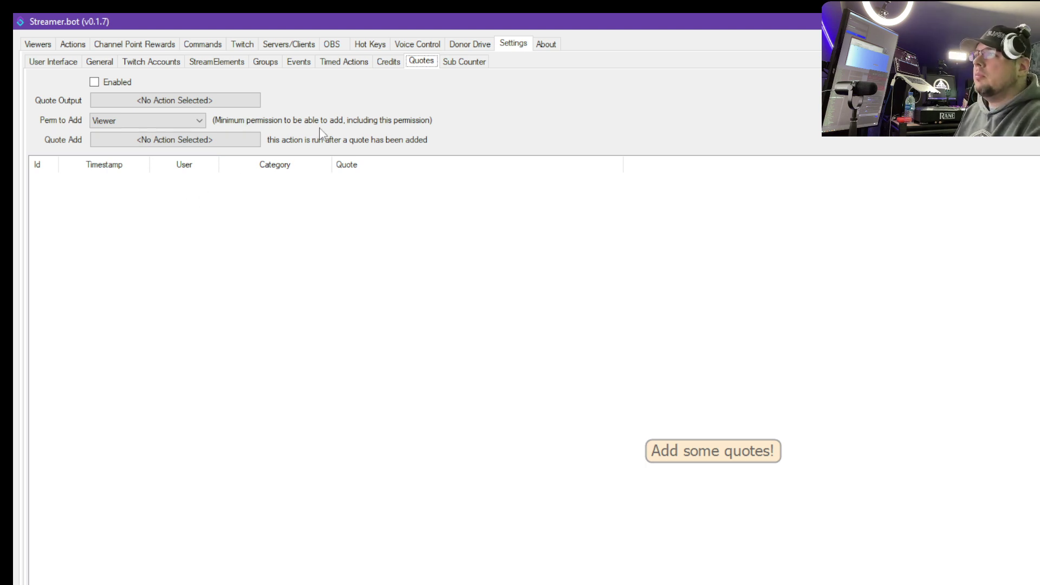
click(469, 65)
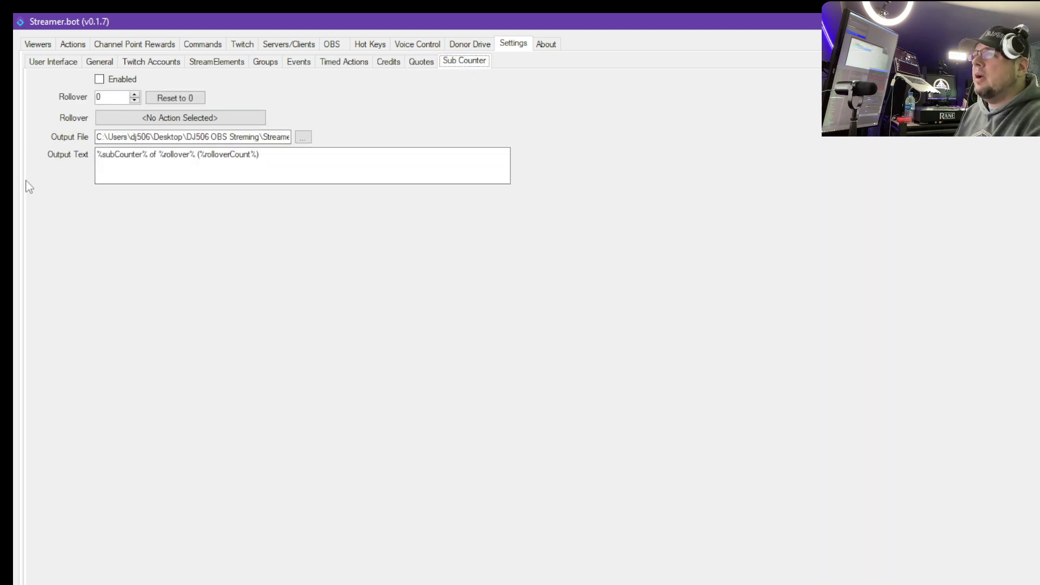
Step: Examine the Twitch broadcaster and bot account settings, and the StreamElements connection and tip event settings
click(151, 64)
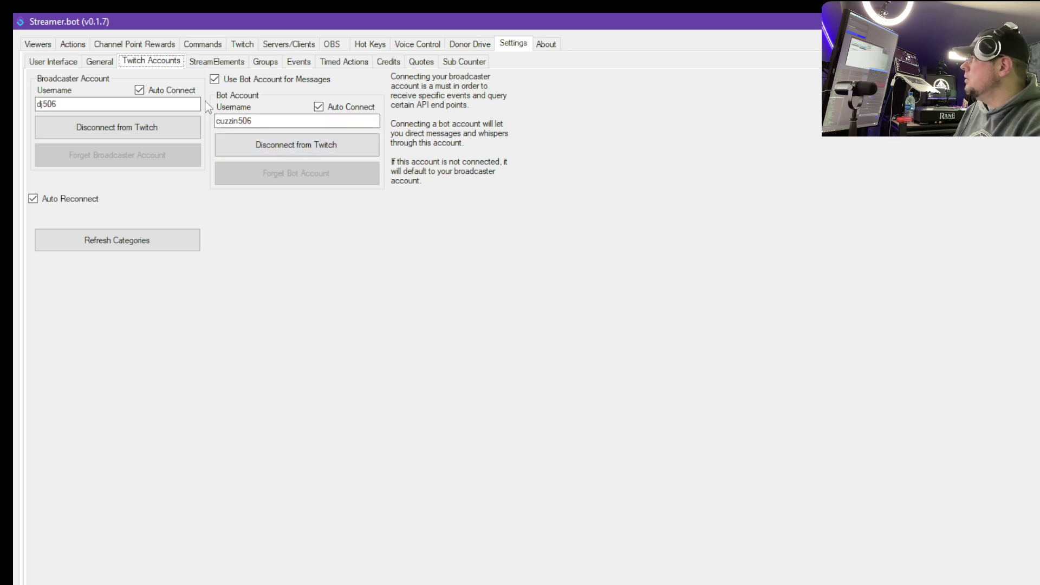
click(224, 68)
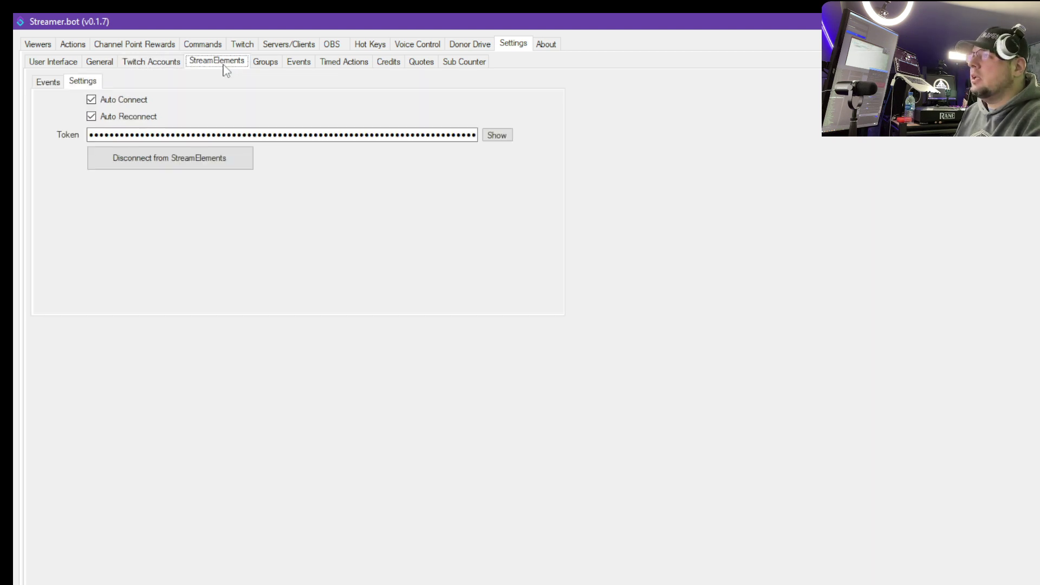
click(48, 82)
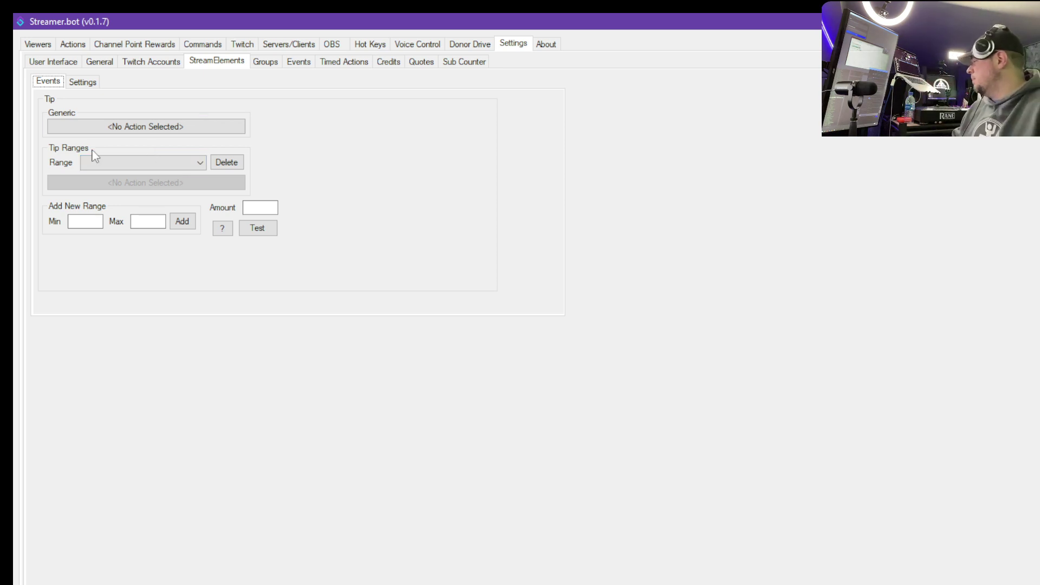
click(82, 84)
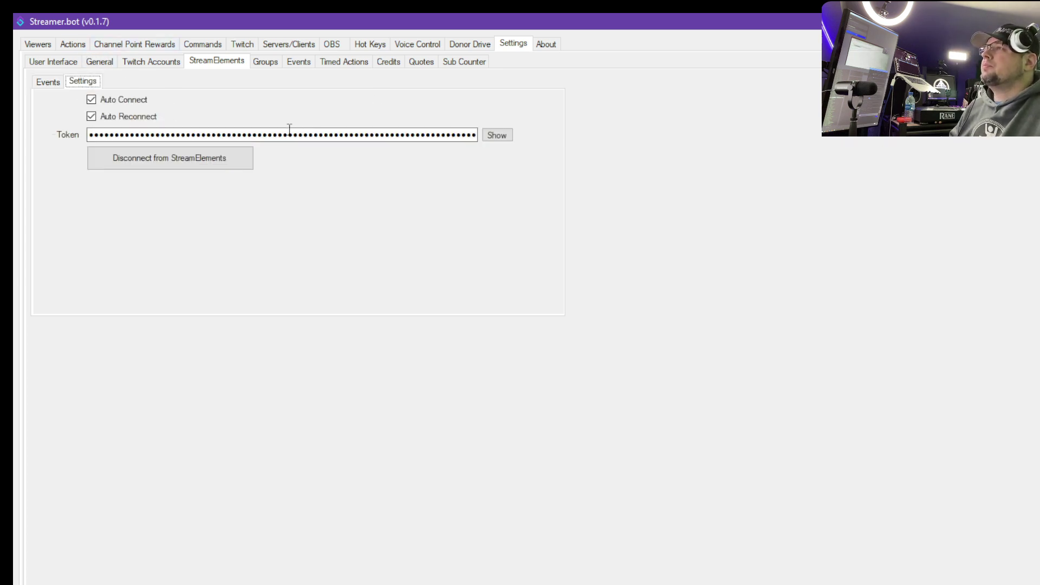
Step: Look over the Donor Drive page and the list of present viewers
click(373, 46)
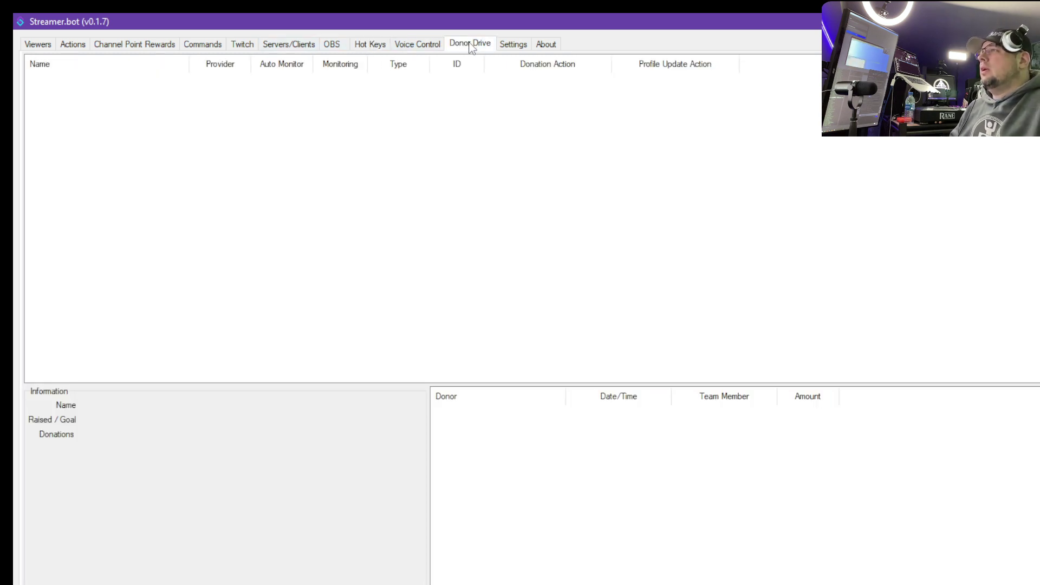
click(471, 47)
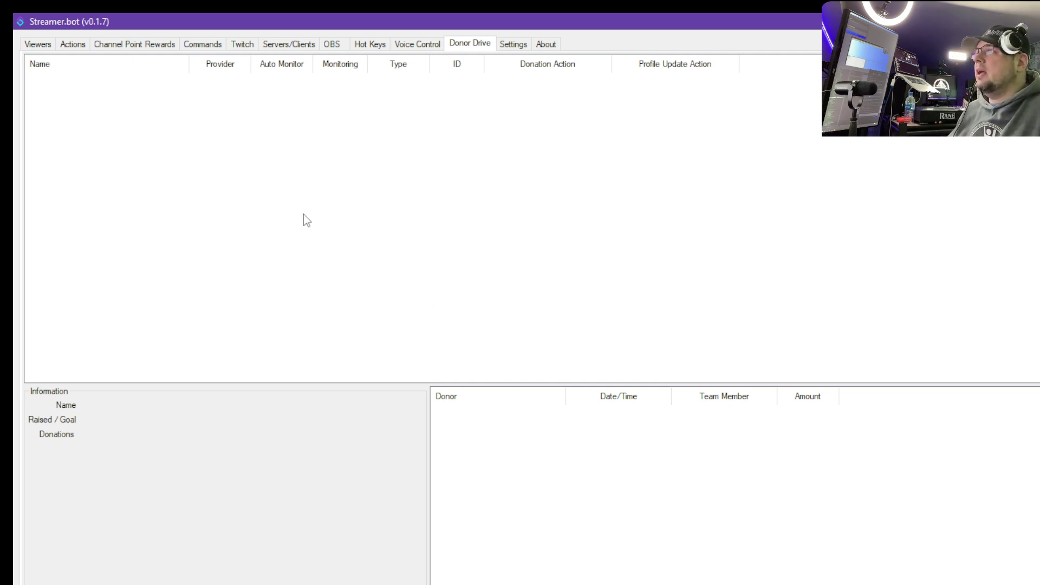
click(35, 46)
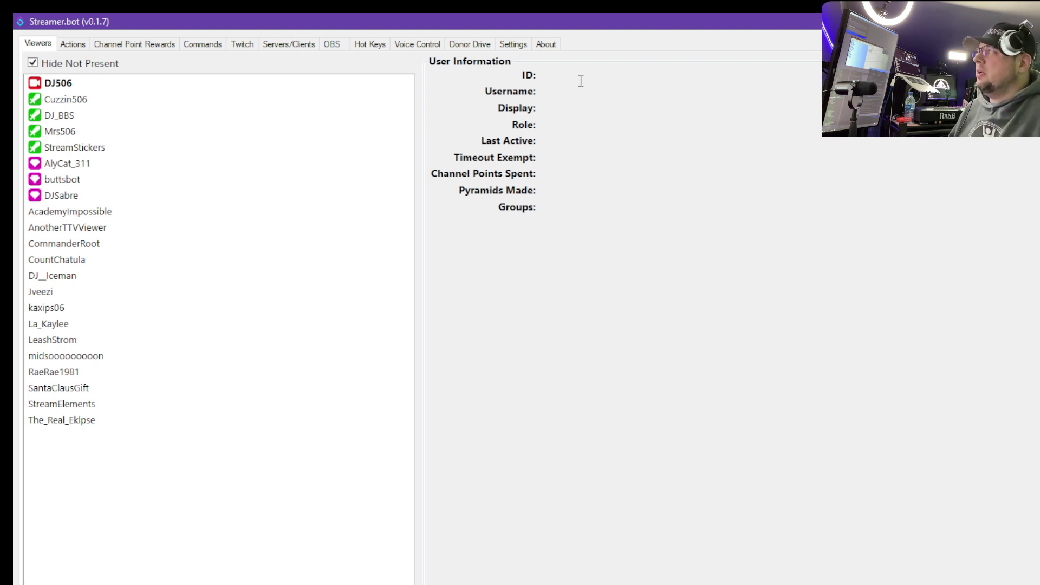
Step: Return to the actions list, collapse Shoutout Group, and check the sub-actions of the Text Messages and Sounds groups
click(76, 46)
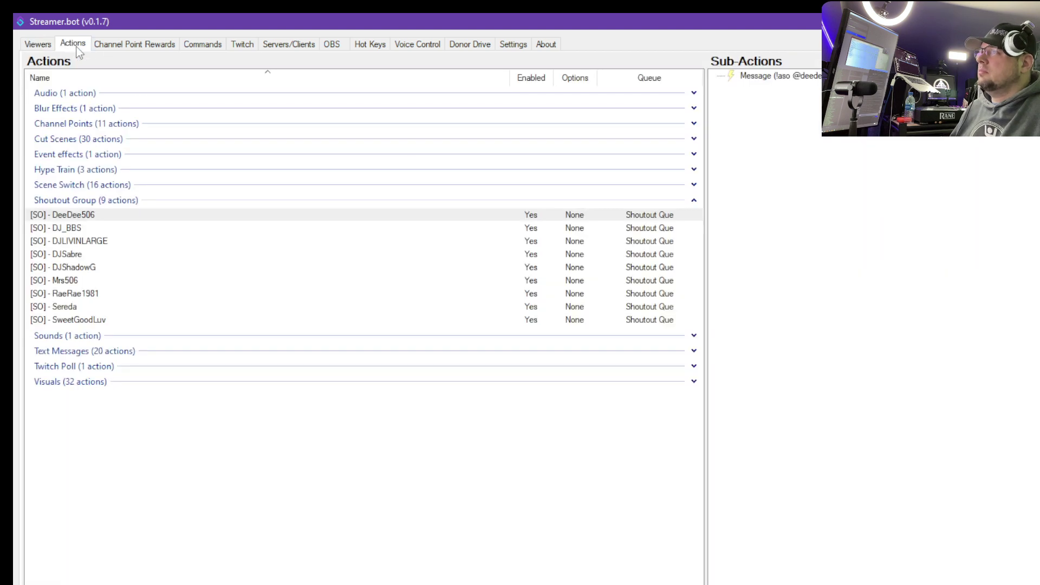
click(694, 200)
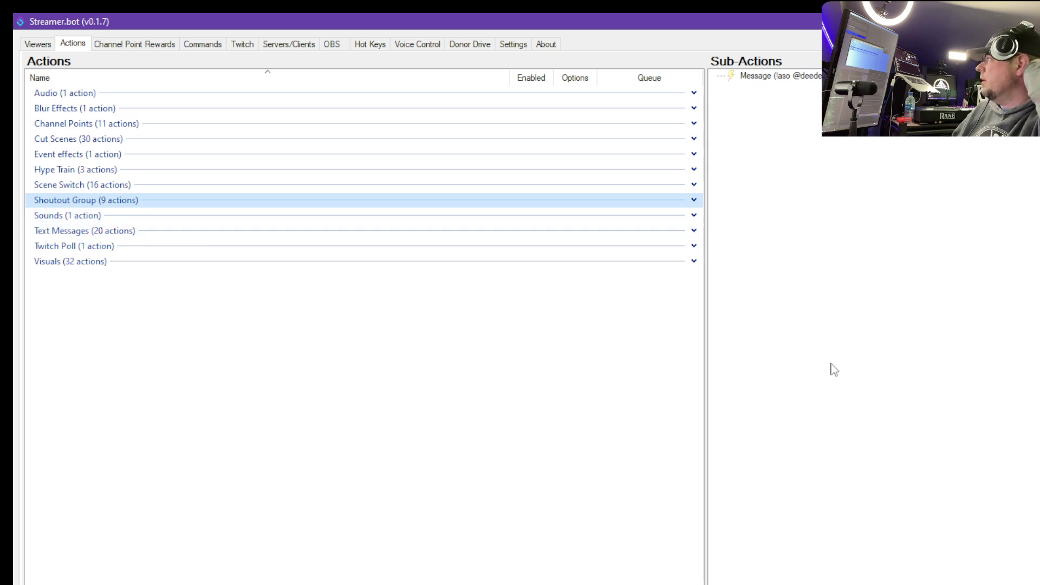
click(511, 231)
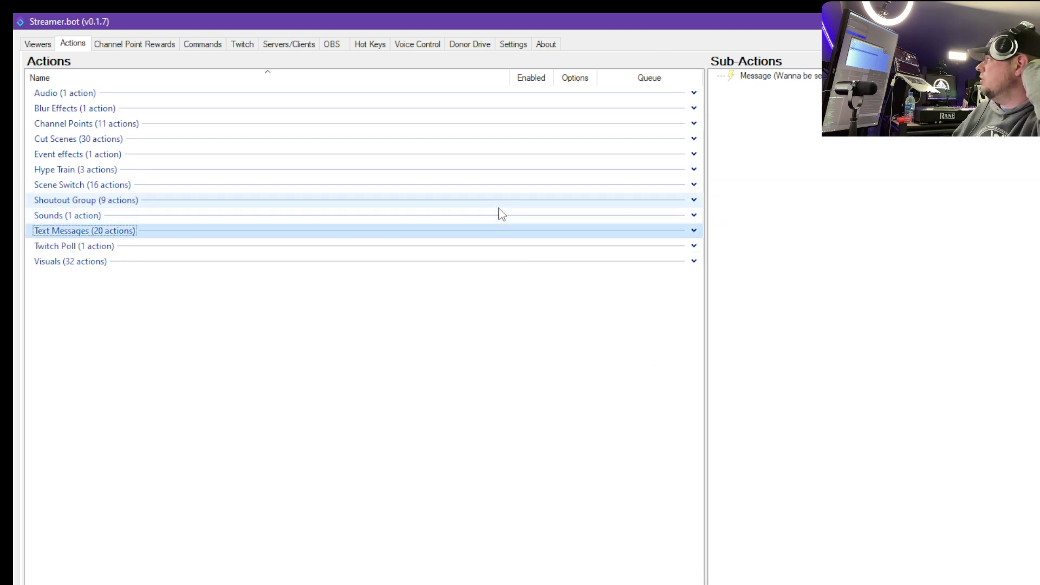
click(501, 215)
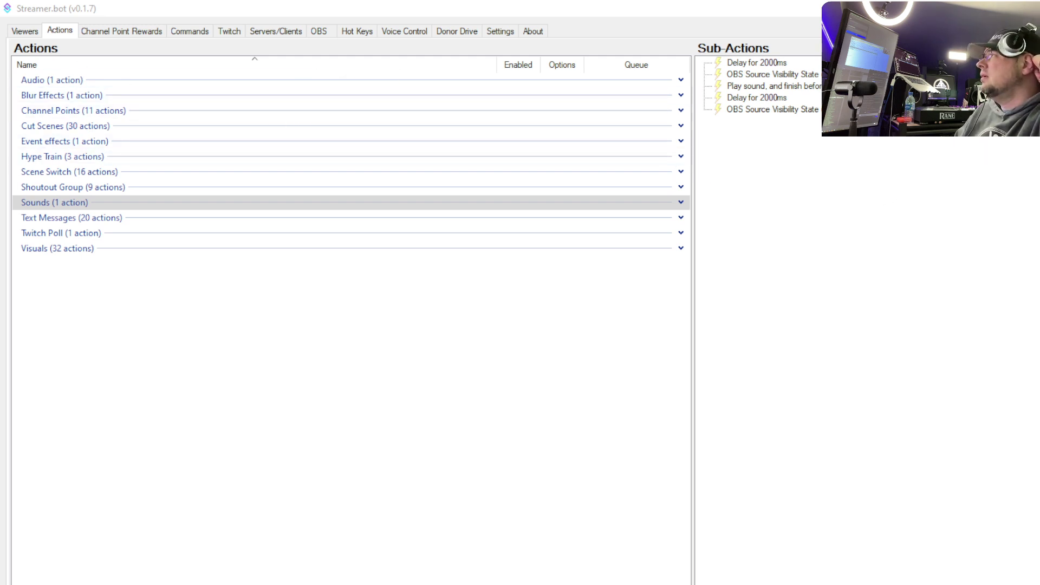
Step: Restore the Streamer.bot window to a smaller size and switch to the browser's StreamElements My Overlays page
key(super+Down)
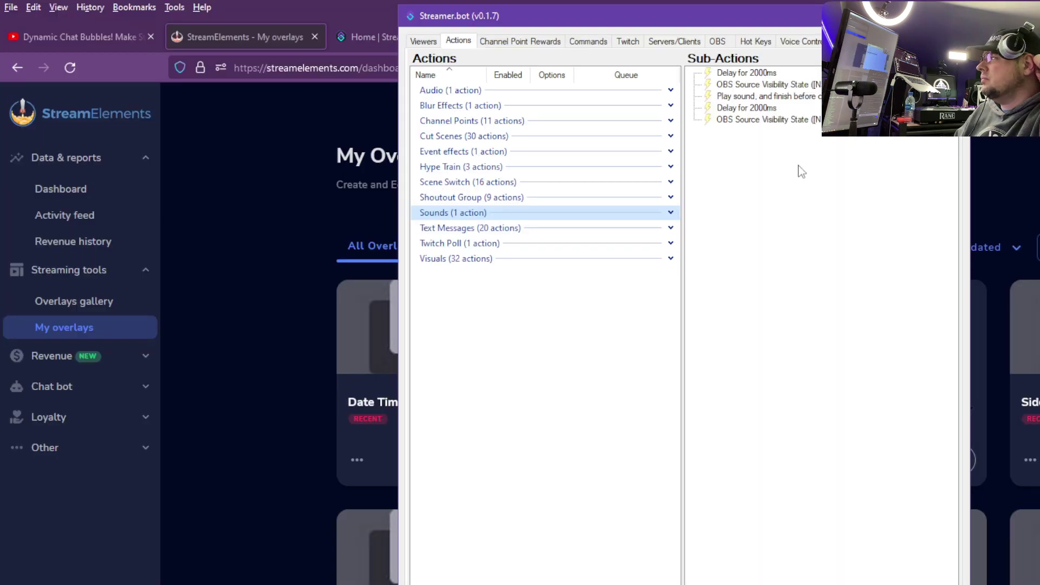
click(333, 2)
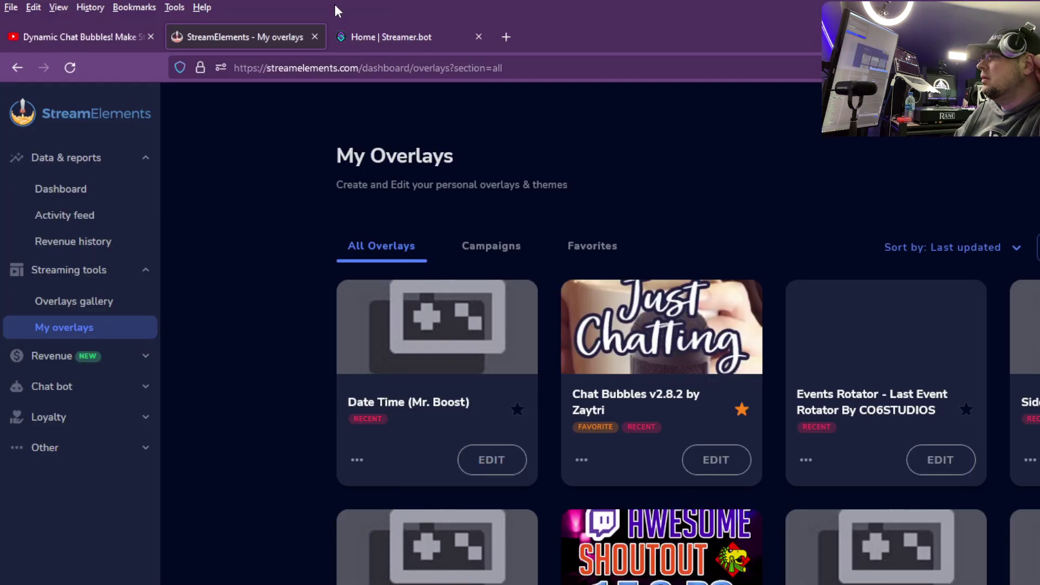